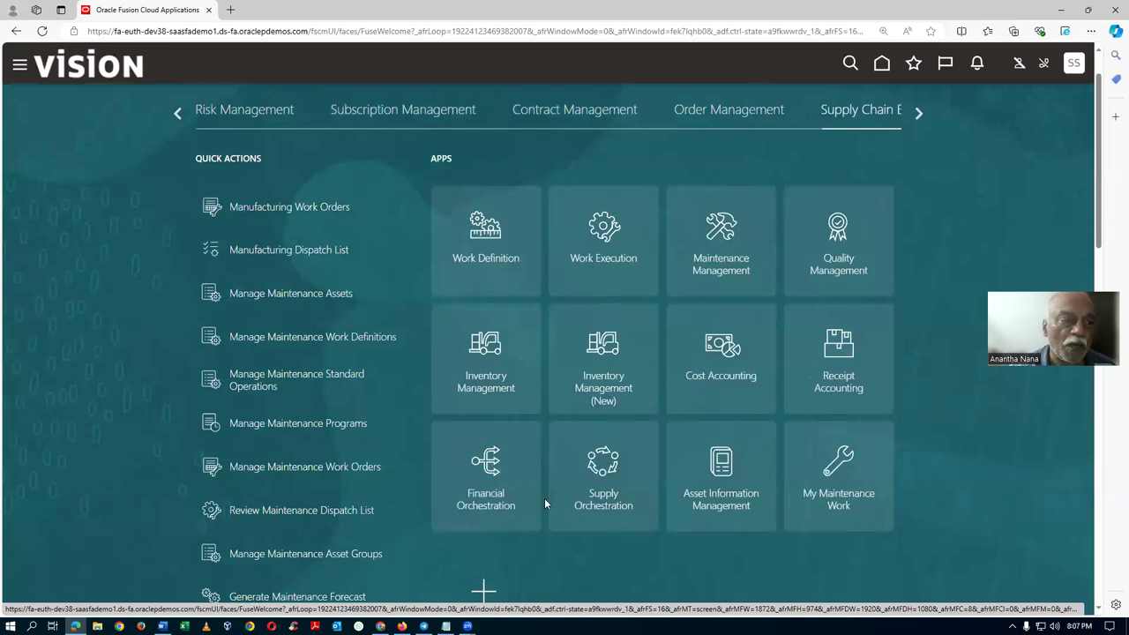
Open File Explorer and browse to the F: drive holding the training files.
scroll(491, 243, up, 2)
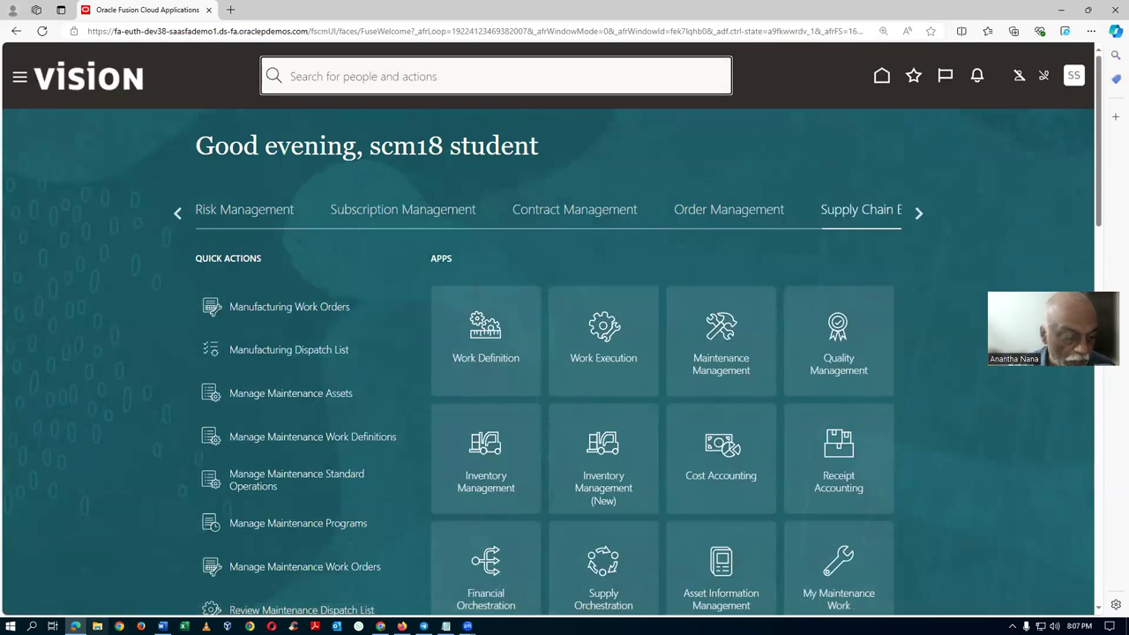
click(97, 626)
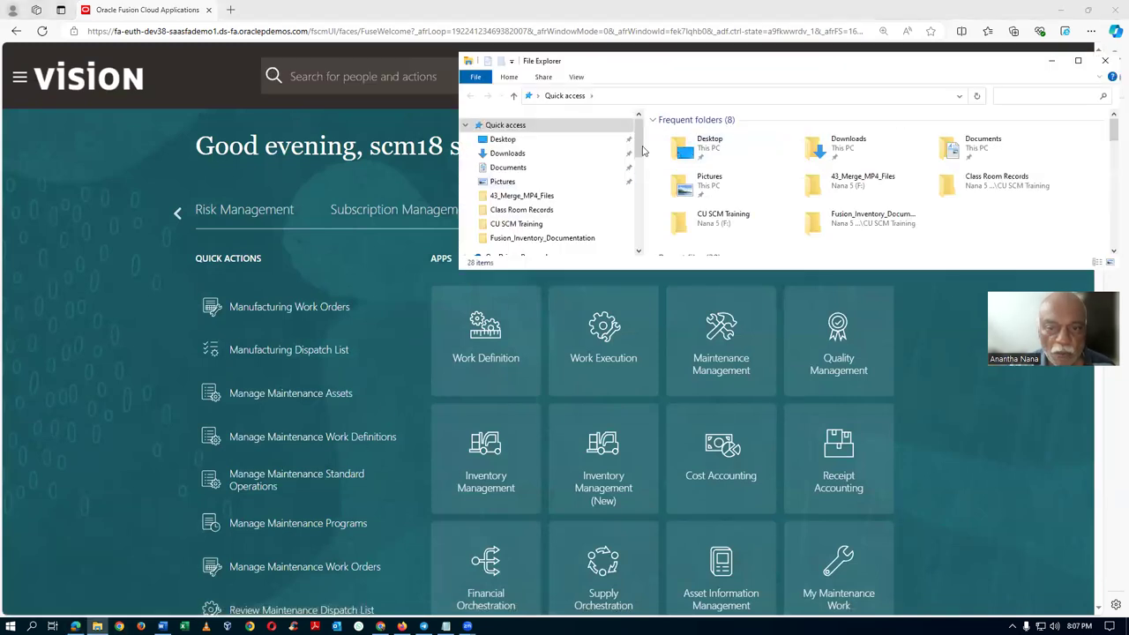
scroll(635, 172, down, 2)
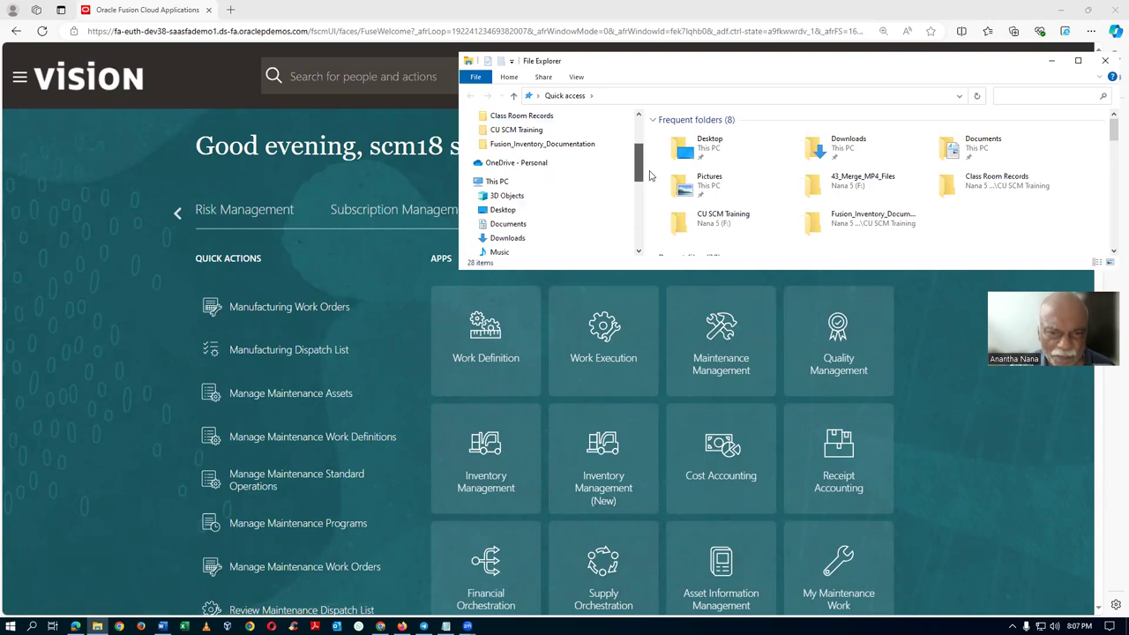
scroll(649, 175, down, 5)
click(556, 130)
scroll(639, 215, up, 1)
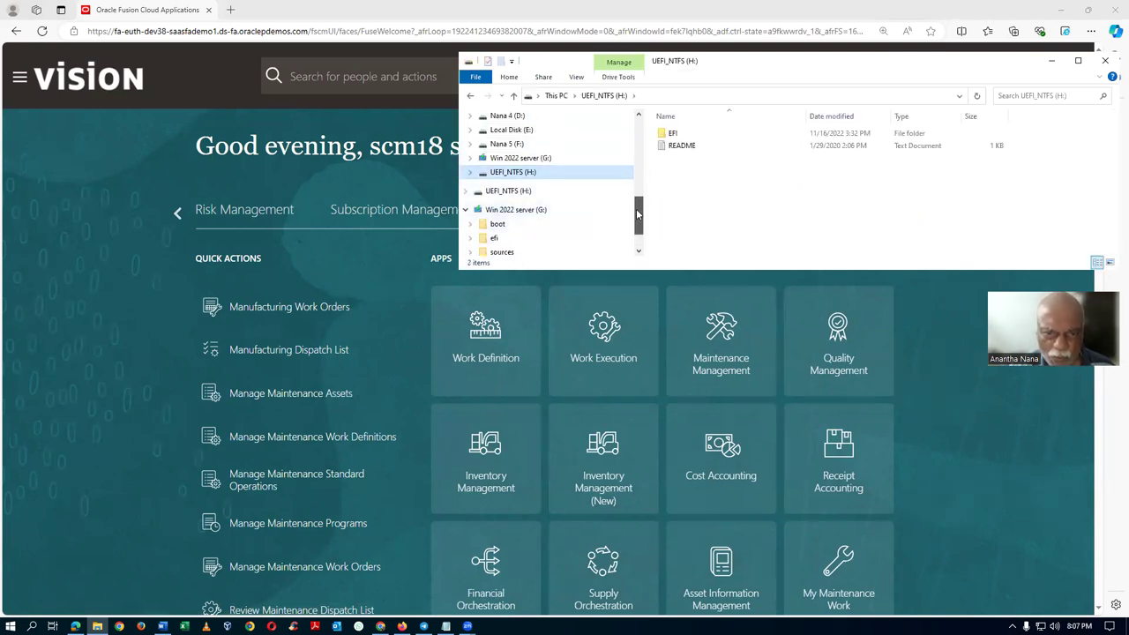
click(525, 144)
scroll(732, 185, down, 5)
Open CU SCM Training > Additional_Docs_Records_4 and open the 58_Visions roles document.
double_click(731, 183)
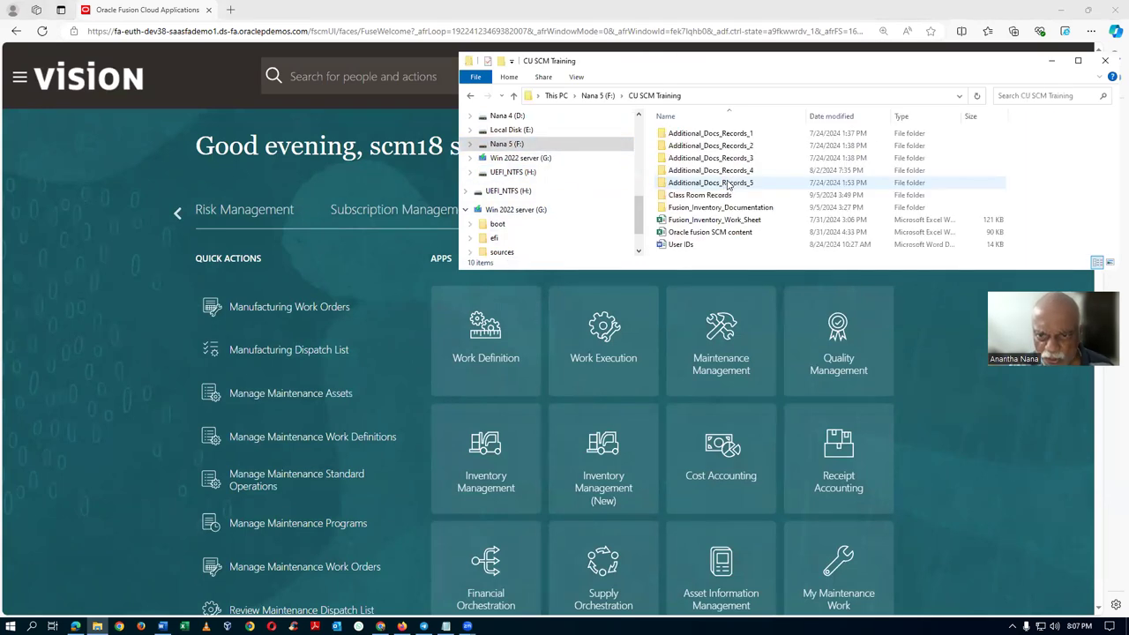
double_click(744, 172)
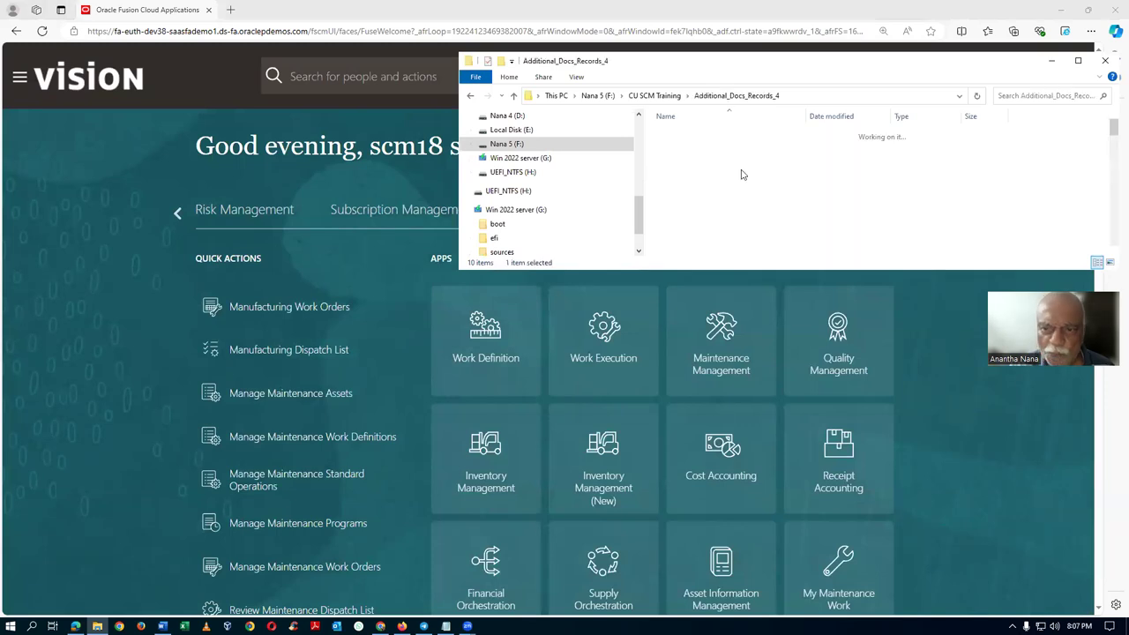
scroll(727, 176, down, 5)
scroll(726, 179, down, 10)
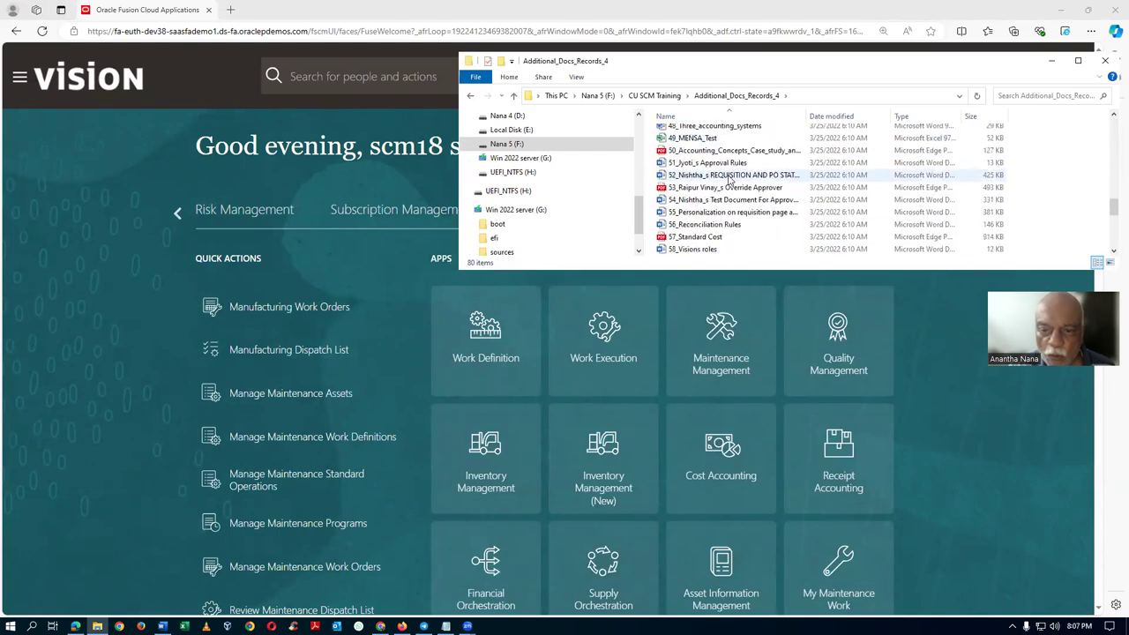
double_click(723, 213)
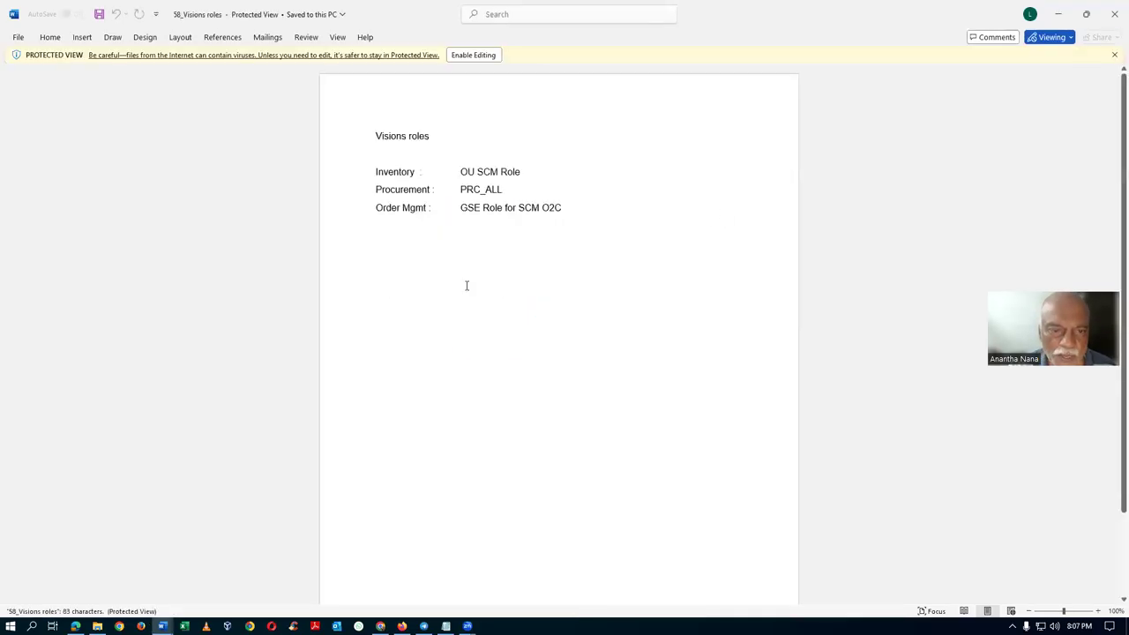
Highlight OU SCM Role in the roles document, then select 03_Vision_Enterprise_Structure.pdf in Explorer.
drag(460, 172, 512, 176)
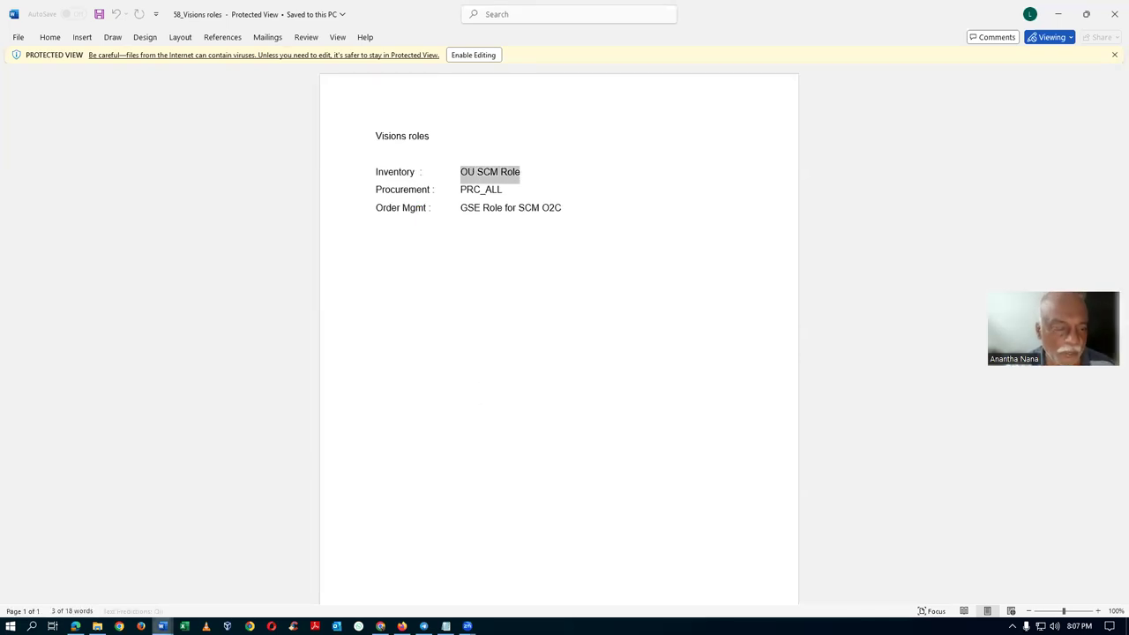
click(97, 626)
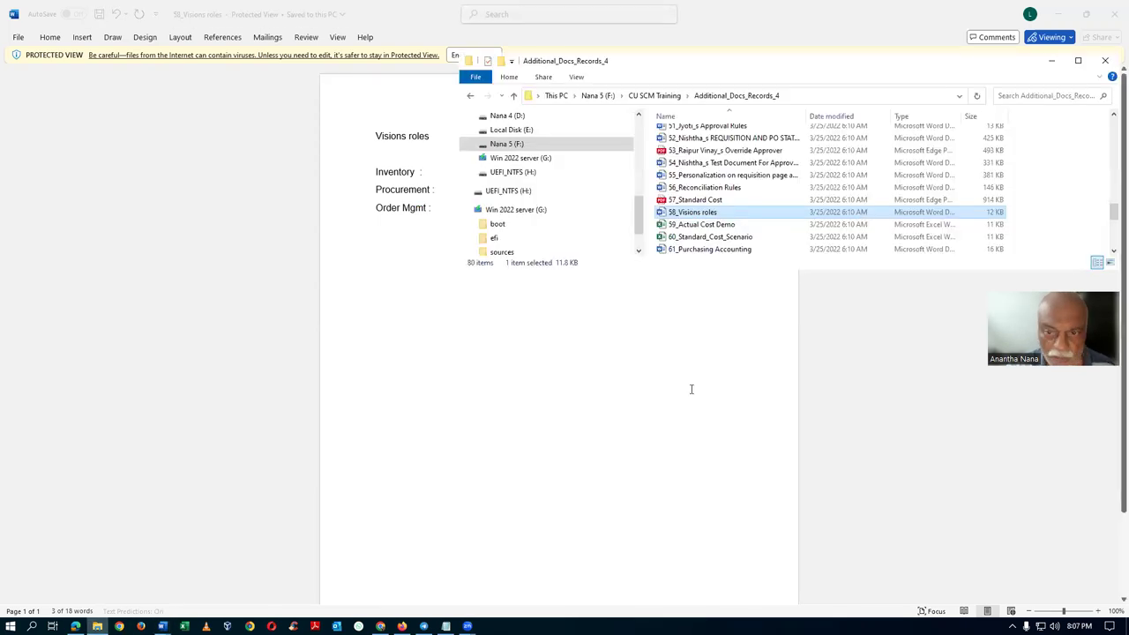
scroll(730, 207, down, 5)
scroll(730, 207, up, 5)
click(716, 196)
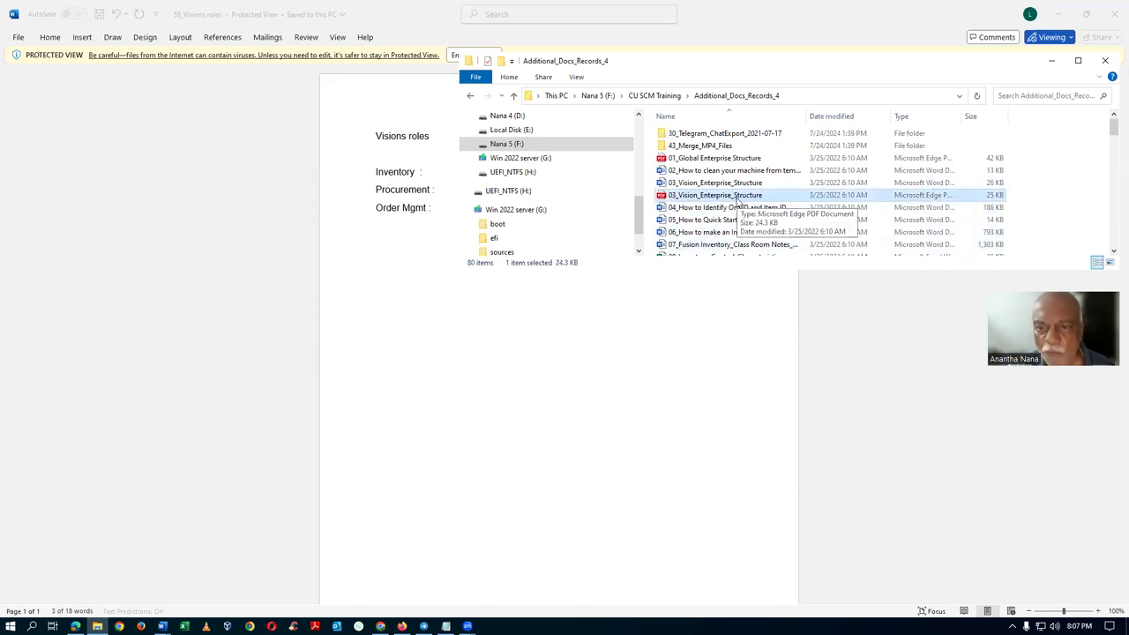
Open 03_Vision_Enterprise_Structure.pdf in Edge and review the ledger, US1 Business Unit and org diagram.
double_click(716, 200)
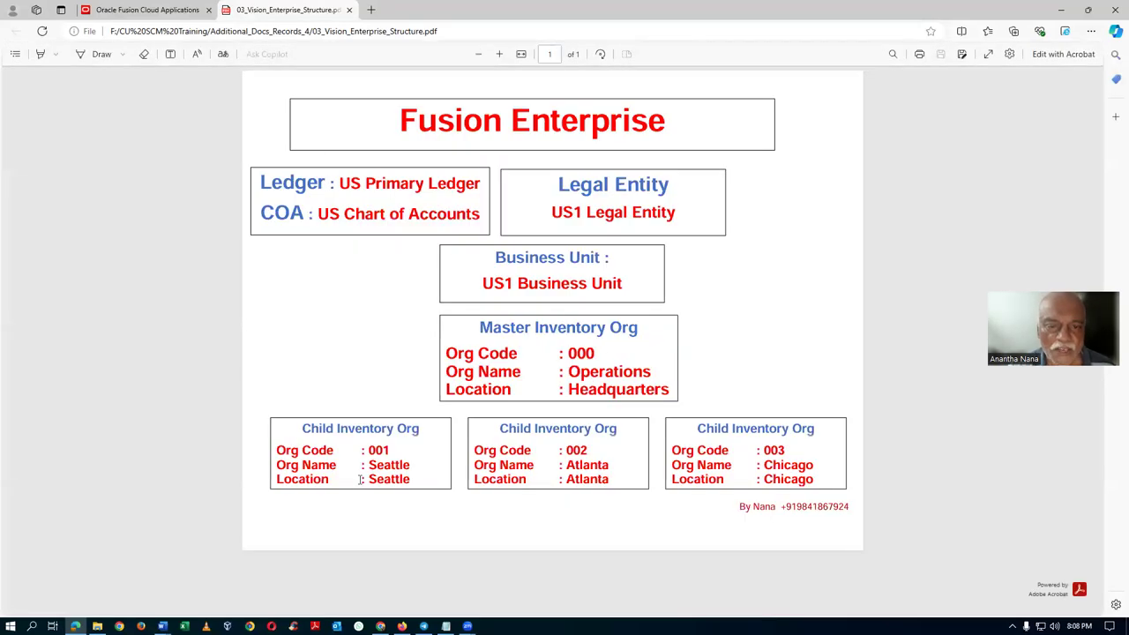
drag(331, 182, 351, 184)
click(586, 212)
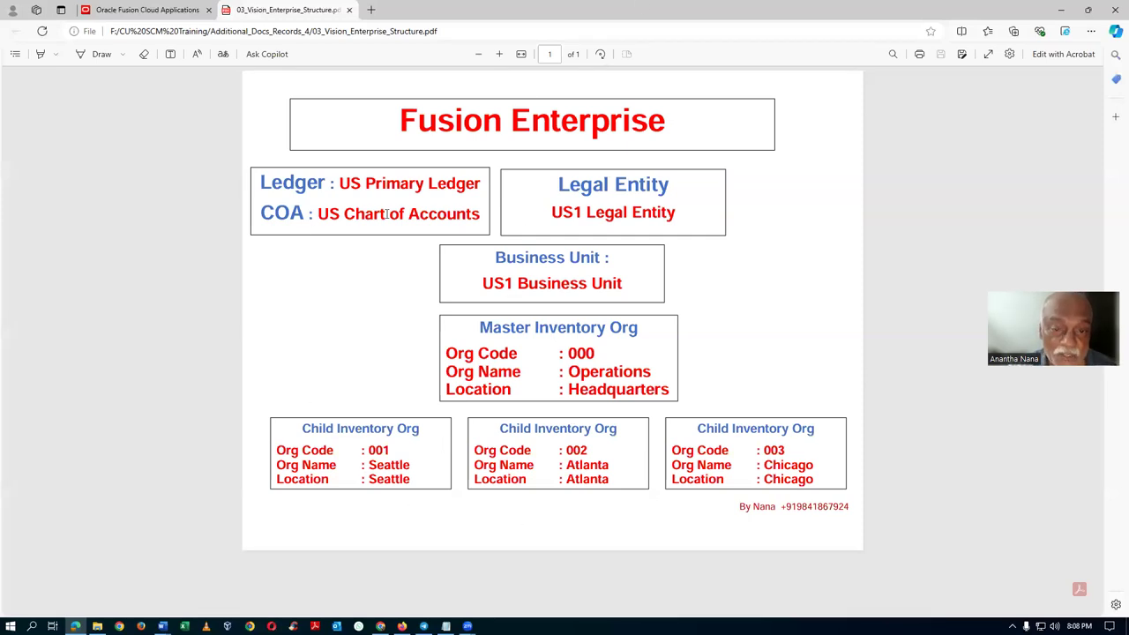
key(alt+Tab)
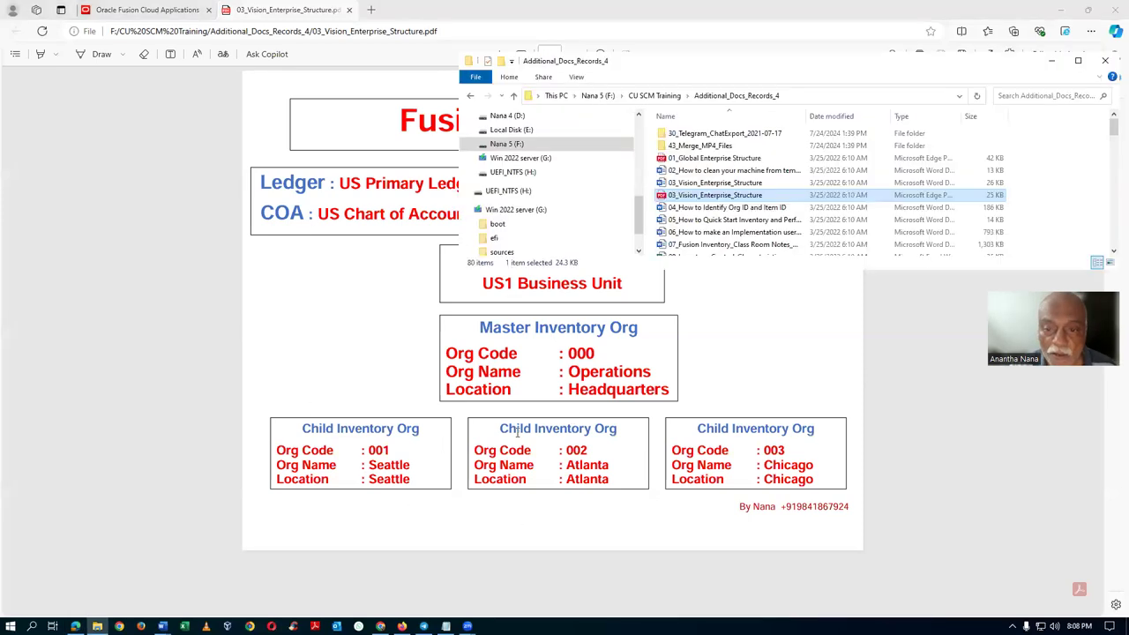
key(alt+Tab)
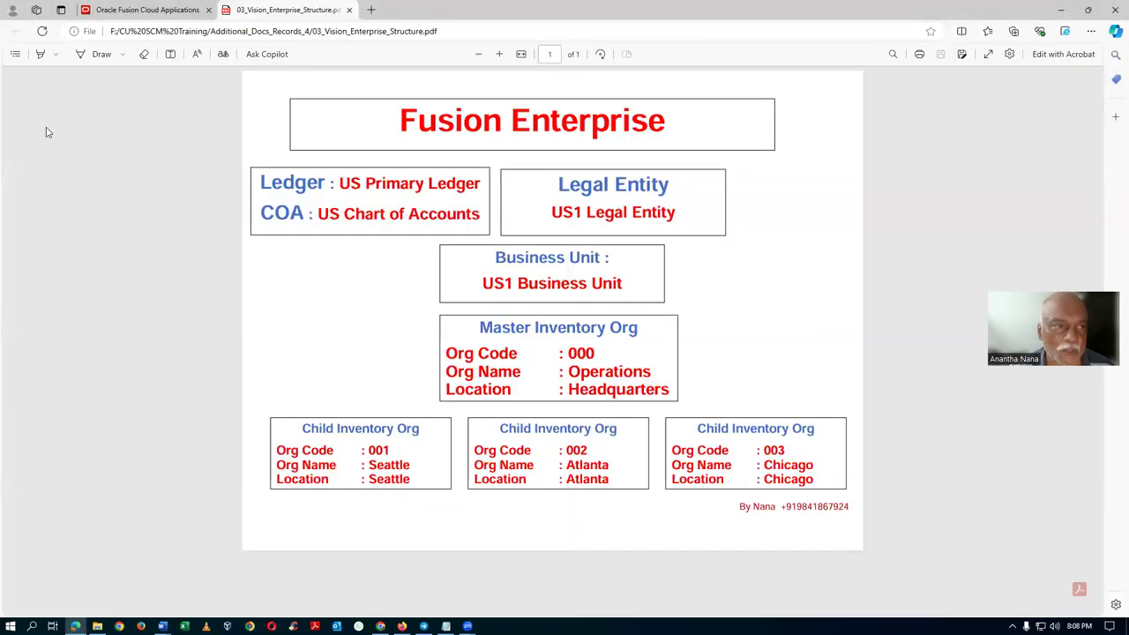
Open Inventory Management for organization 001 and launch the Manage Cycle Counts task from Counts.
click(145, 9)
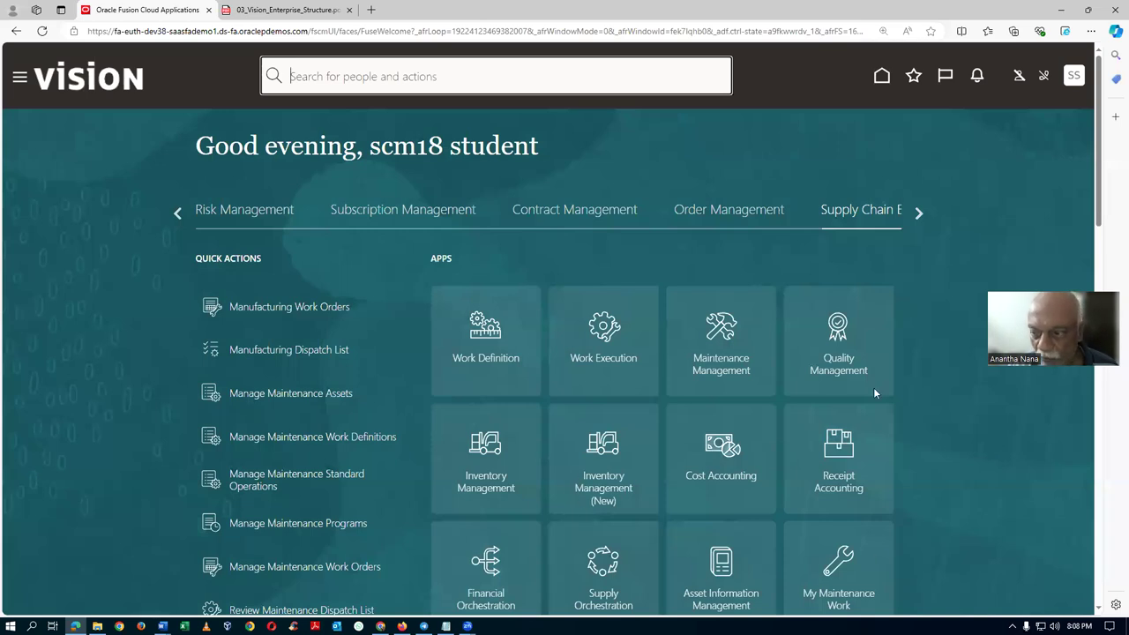
click(523, 529)
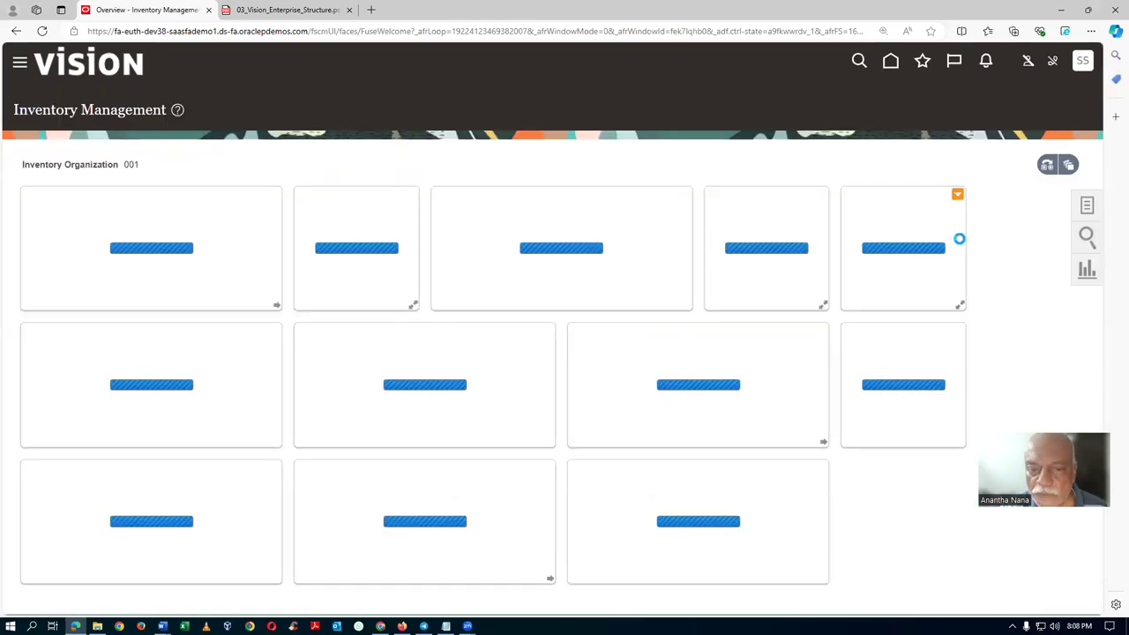
click(1087, 207)
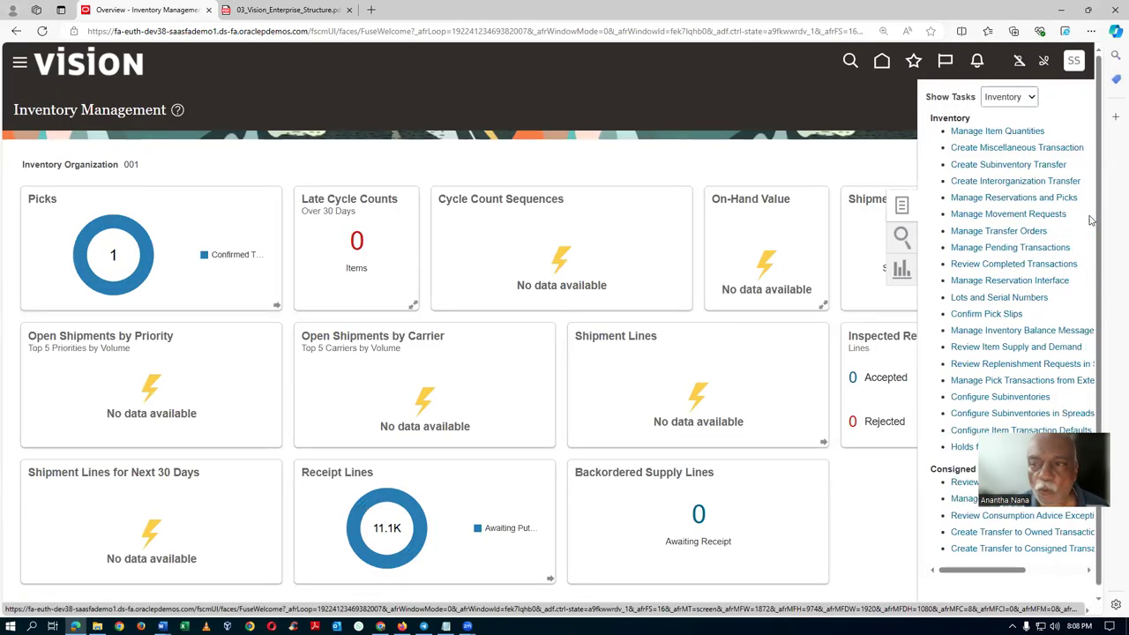
click(1014, 99)
click(1006, 132)
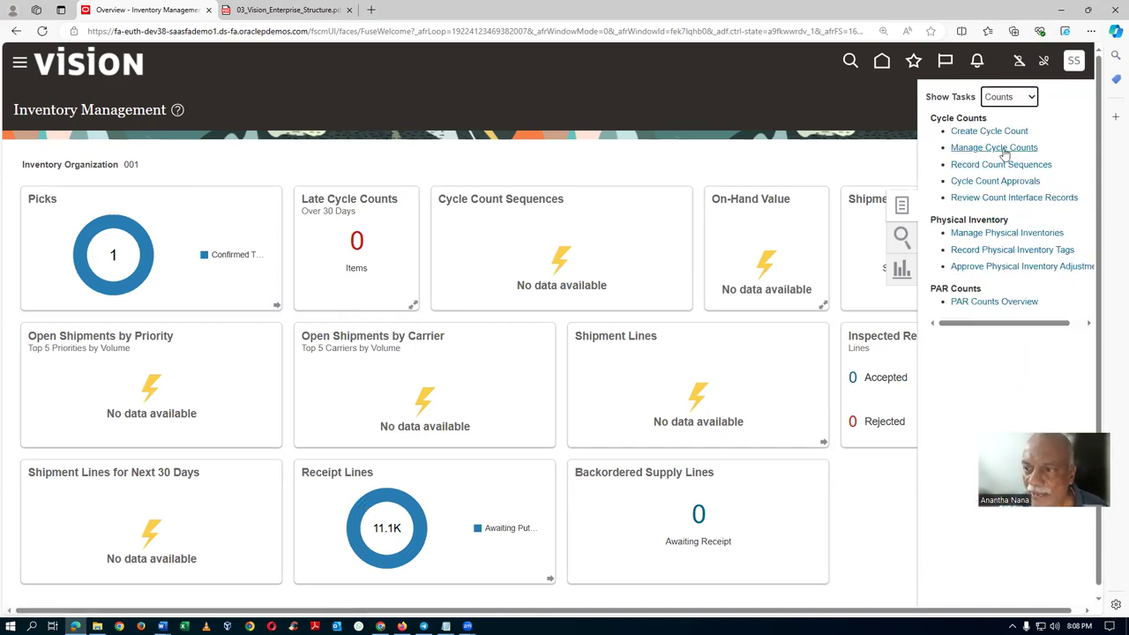
click(1003, 148)
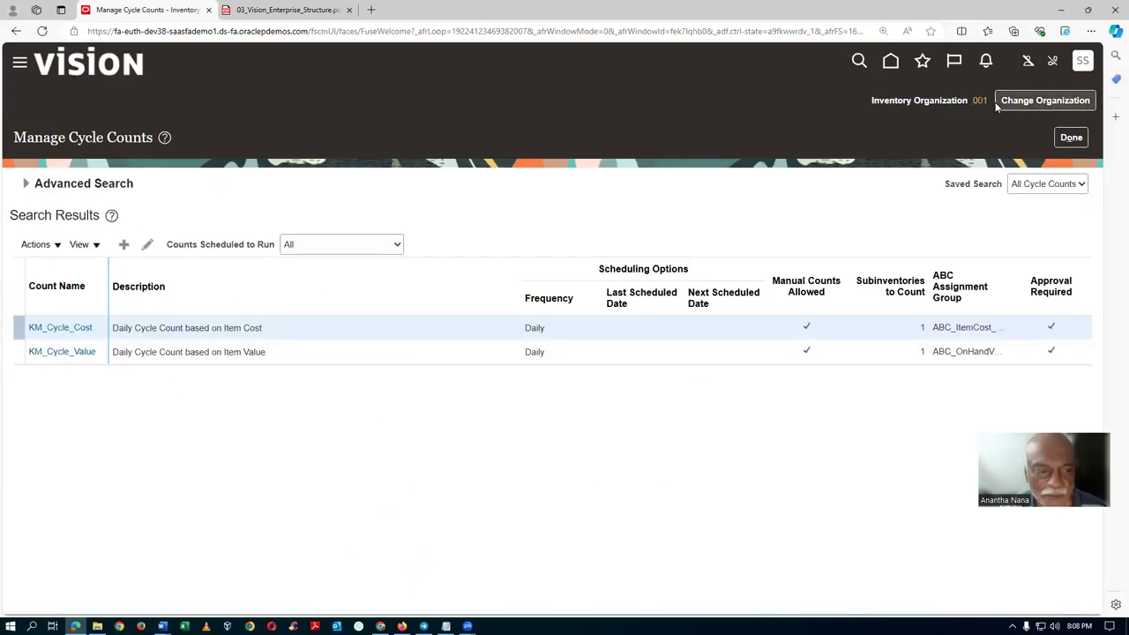
click(30, 250)
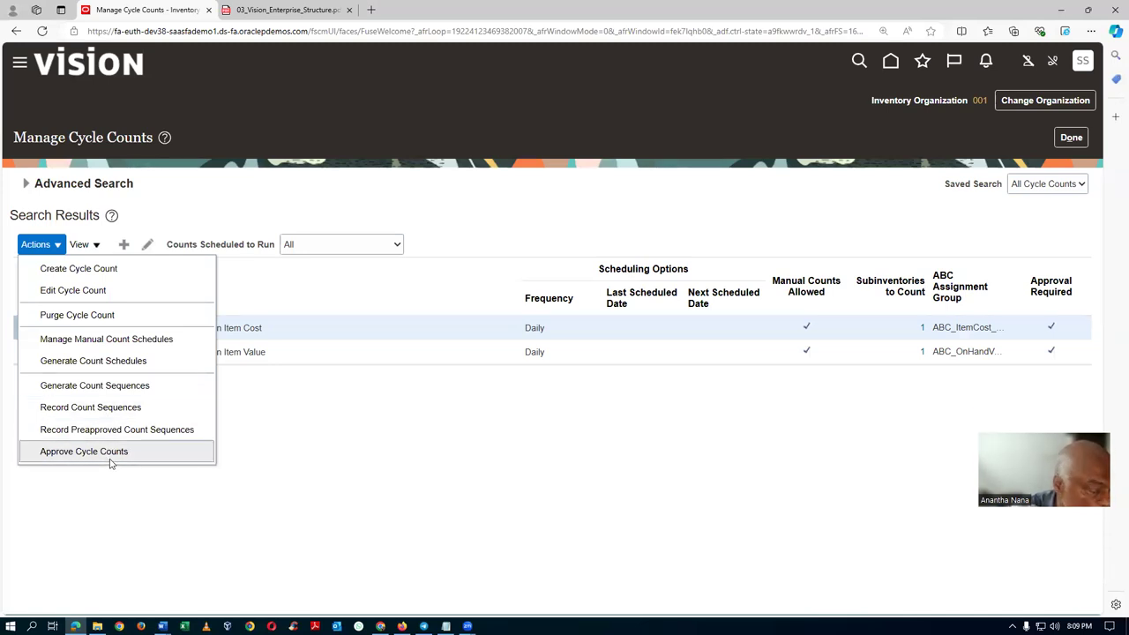
click(387, 479)
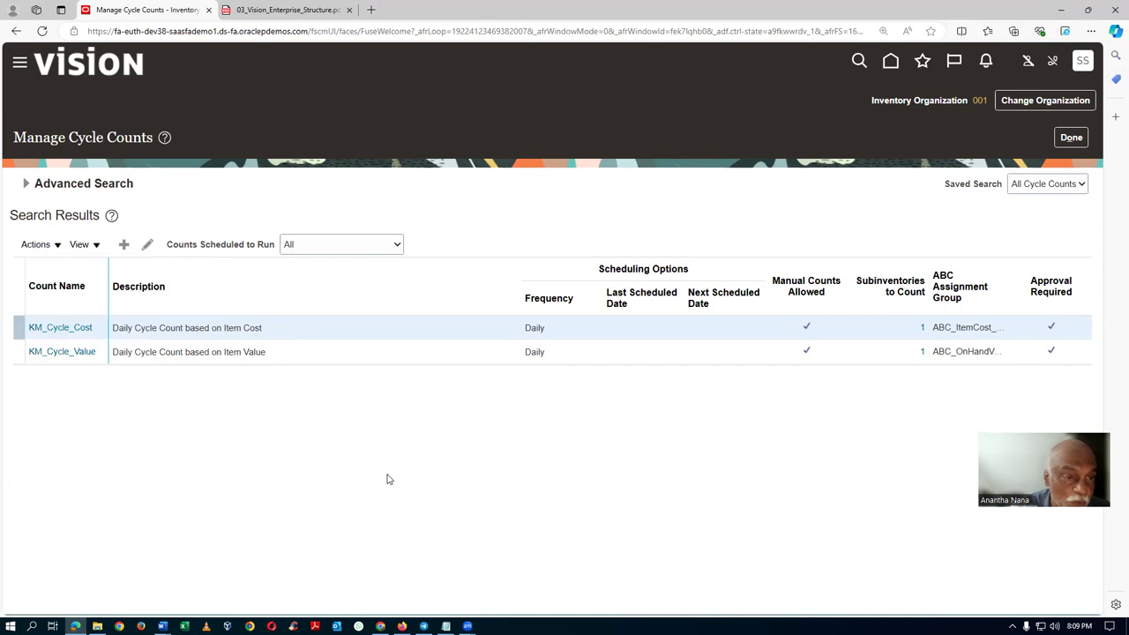
Switch to the Visions roles document and reselect the OU SCM Role entry.
key(alt+Tab)
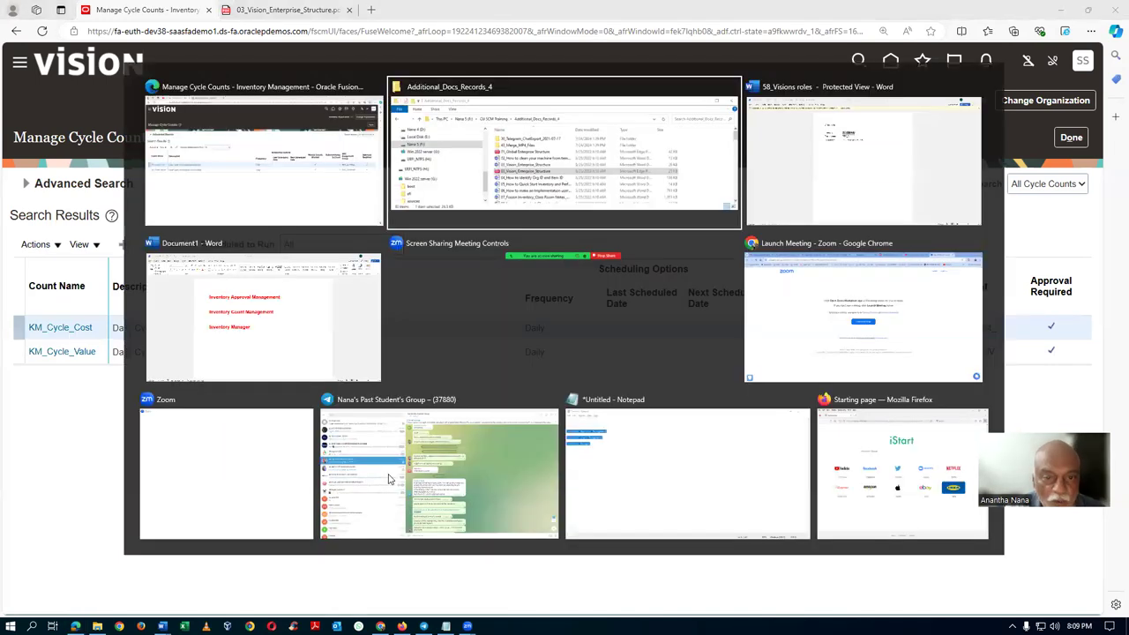
key(alt+Tab)
click(489, 205)
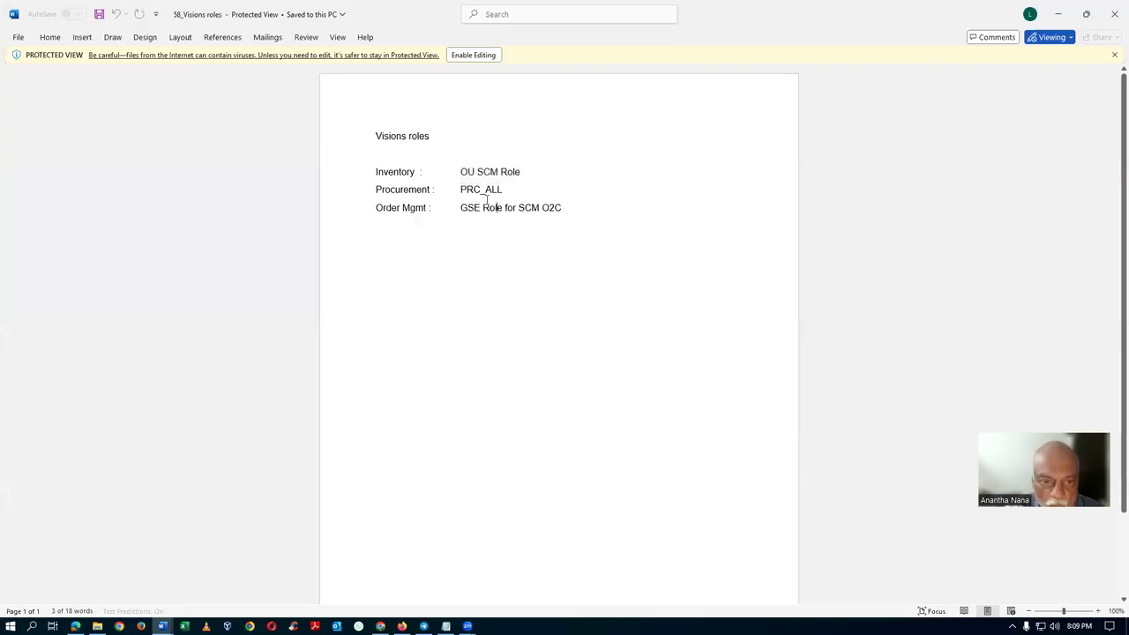
drag(470, 169, 520, 171)
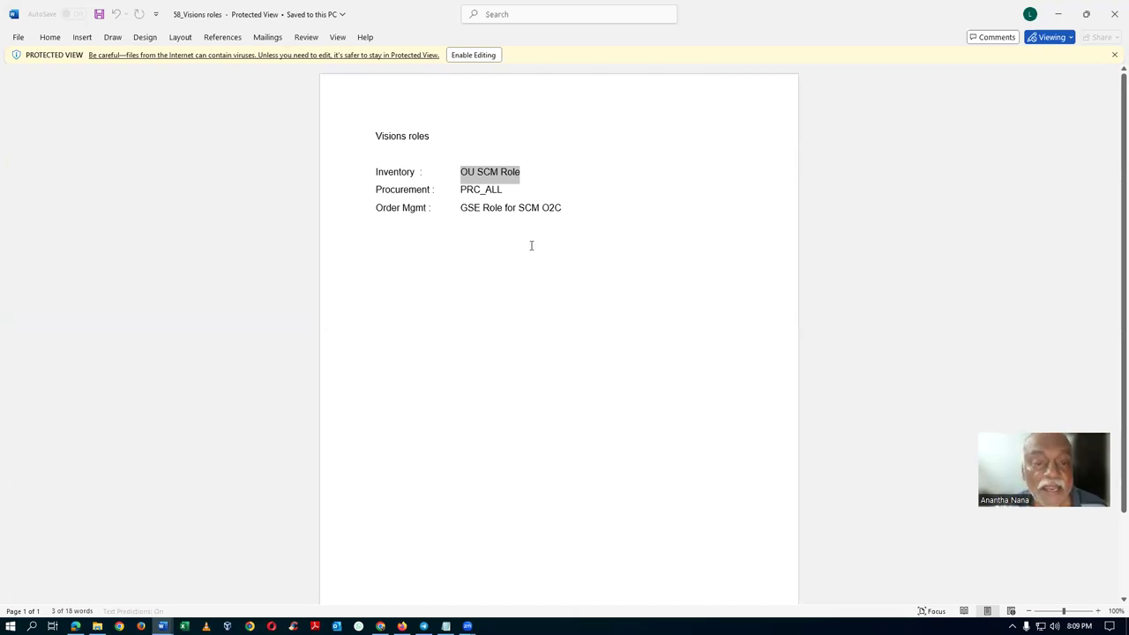
Return to Manage Cycle Counts, close the Chrome profile picker, and bring Chrome forward.
key(alt+Tab)
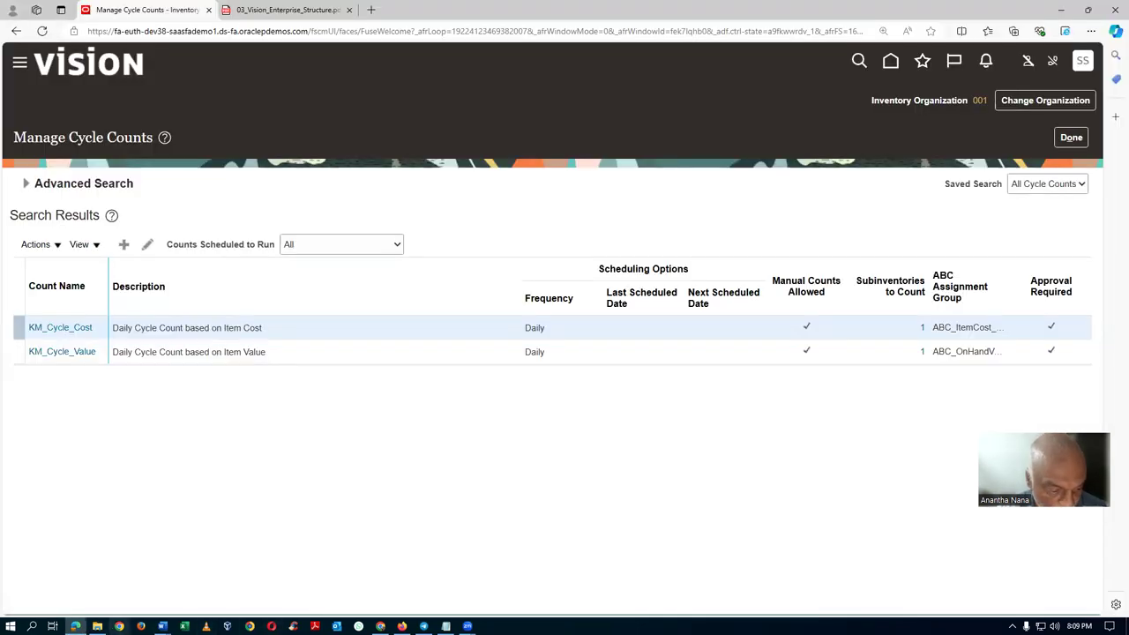
click(119, 626)
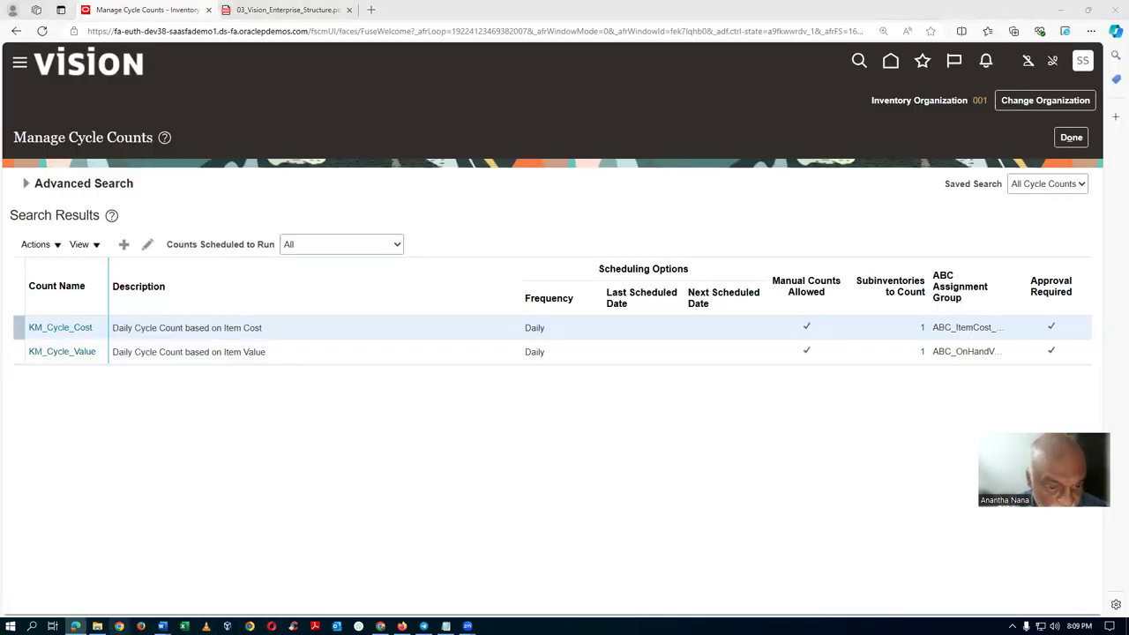
click(849, 84)
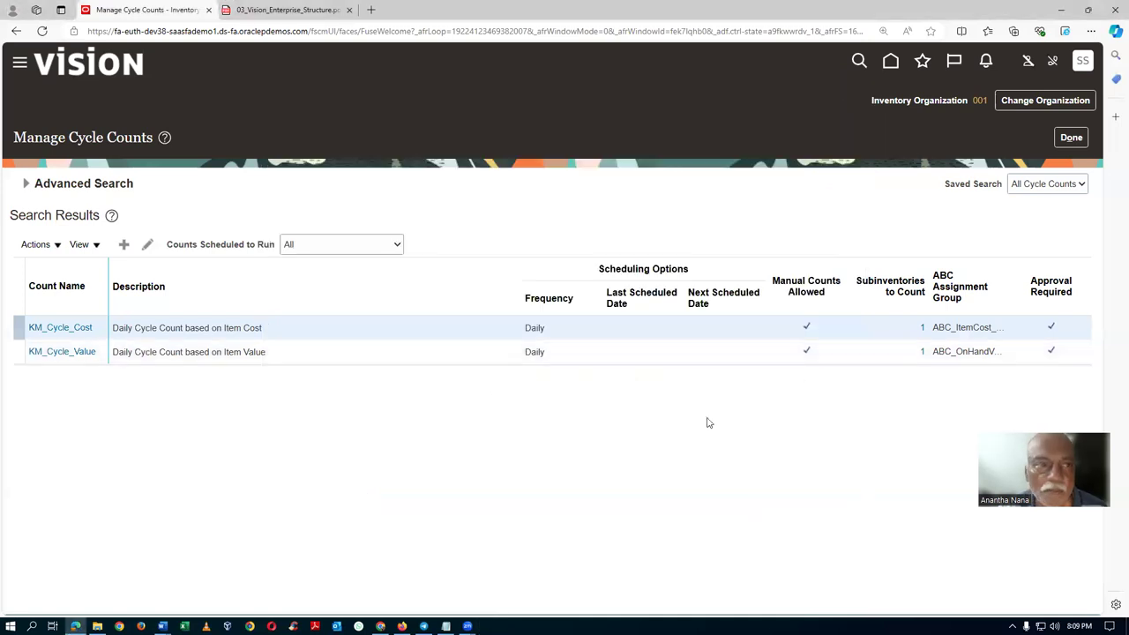
key(alt+Tab)
key(alt+Tab)
key(alt+Tab)
key(alt+Tab)
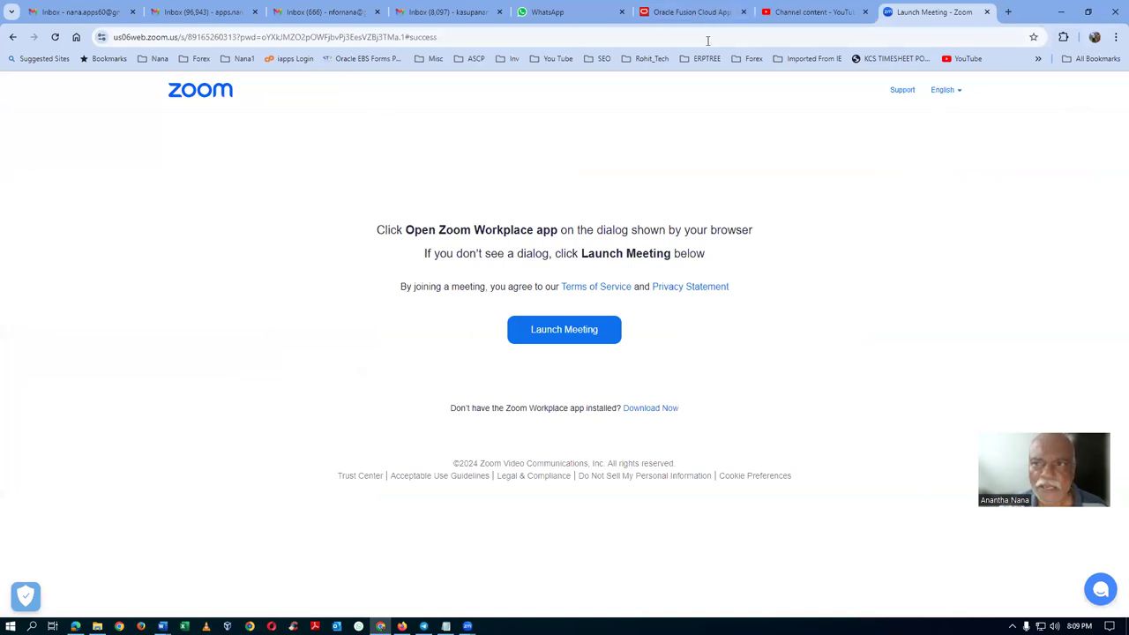
Check the Chrome YouTube and Fusion tabs, dismiss Settings and Actions, then switch to Edge.
click(416, 36)
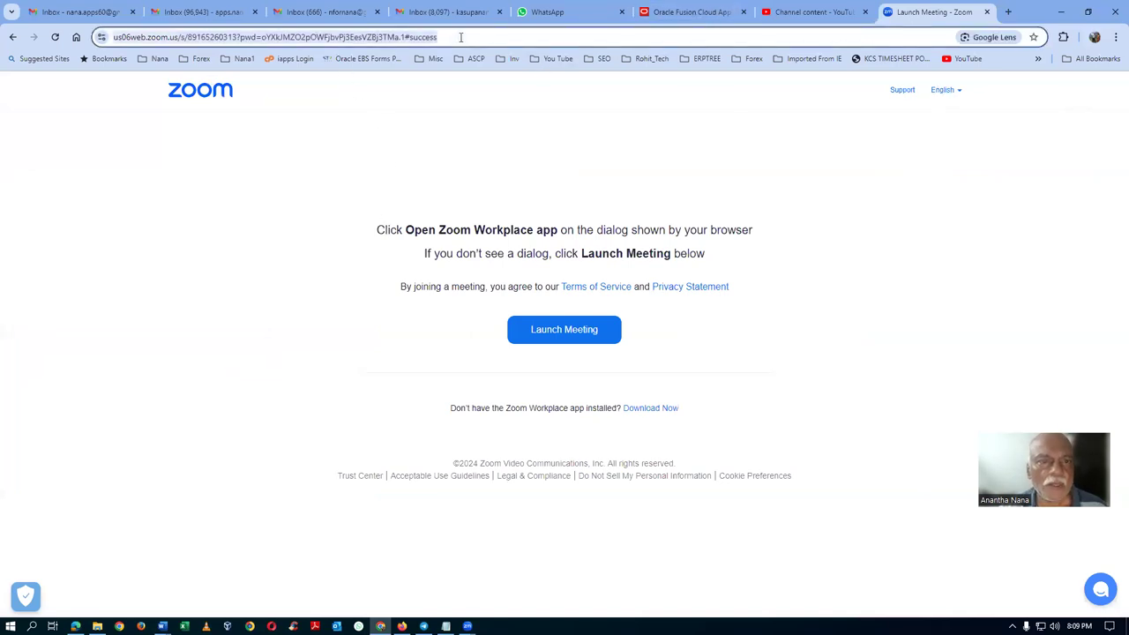
click(802, 12)
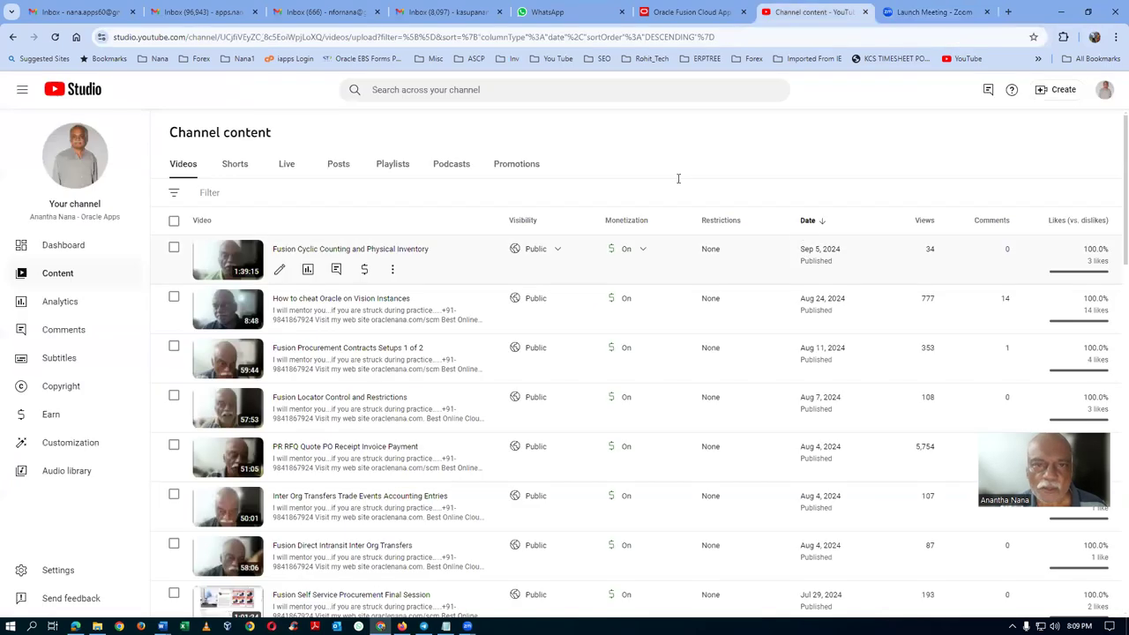
click(685, 11)
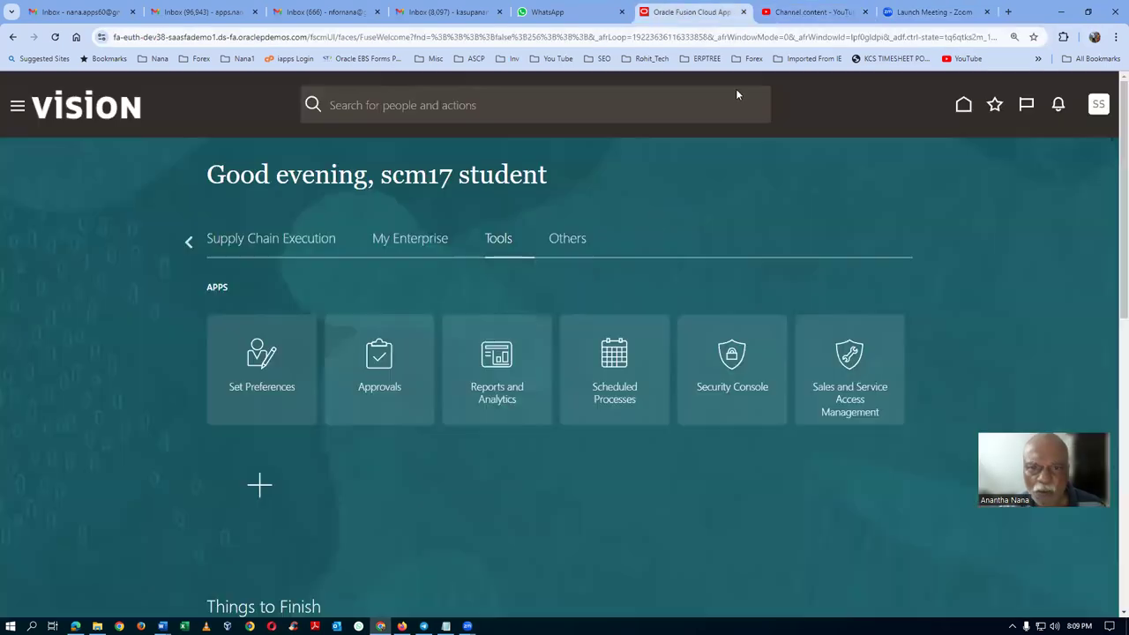
click(1099, 105)
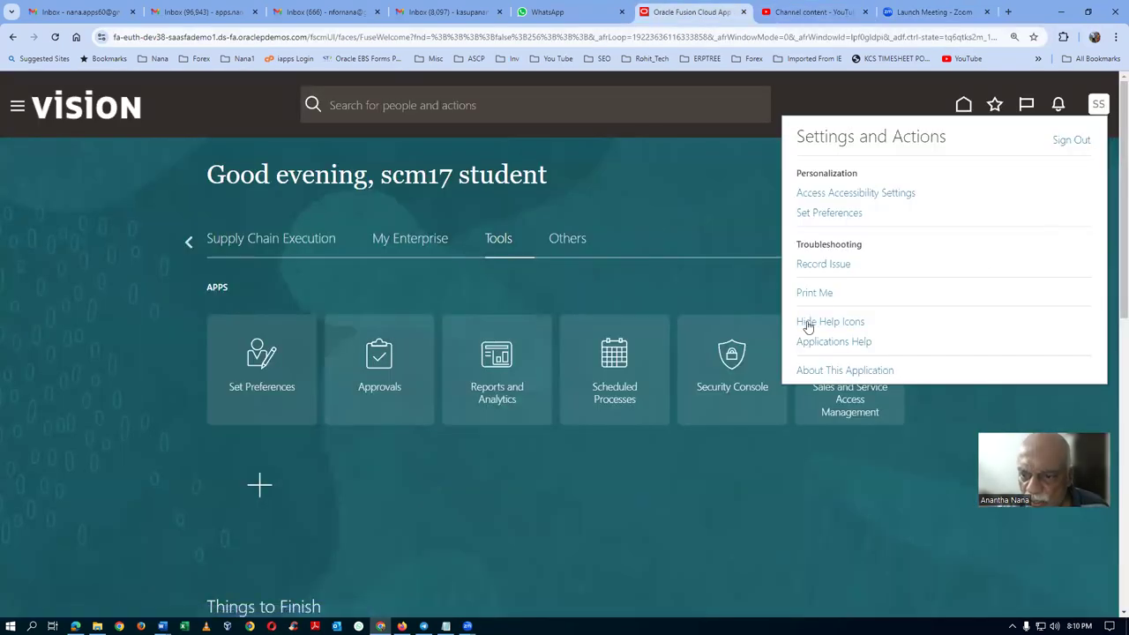
click(683, 213)
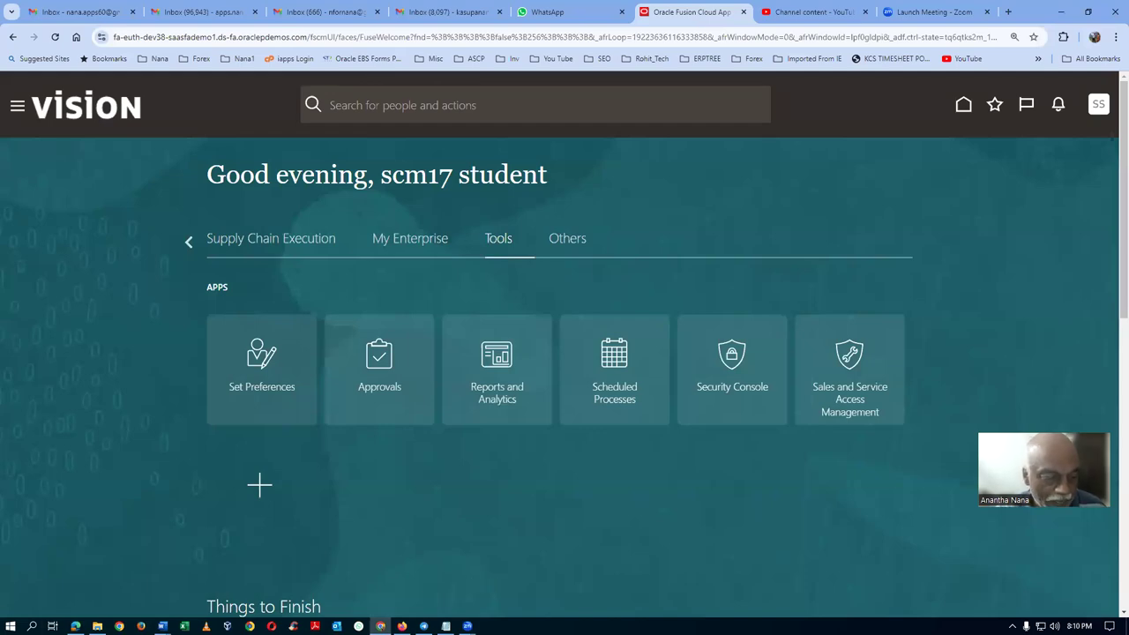
click(75, 626)
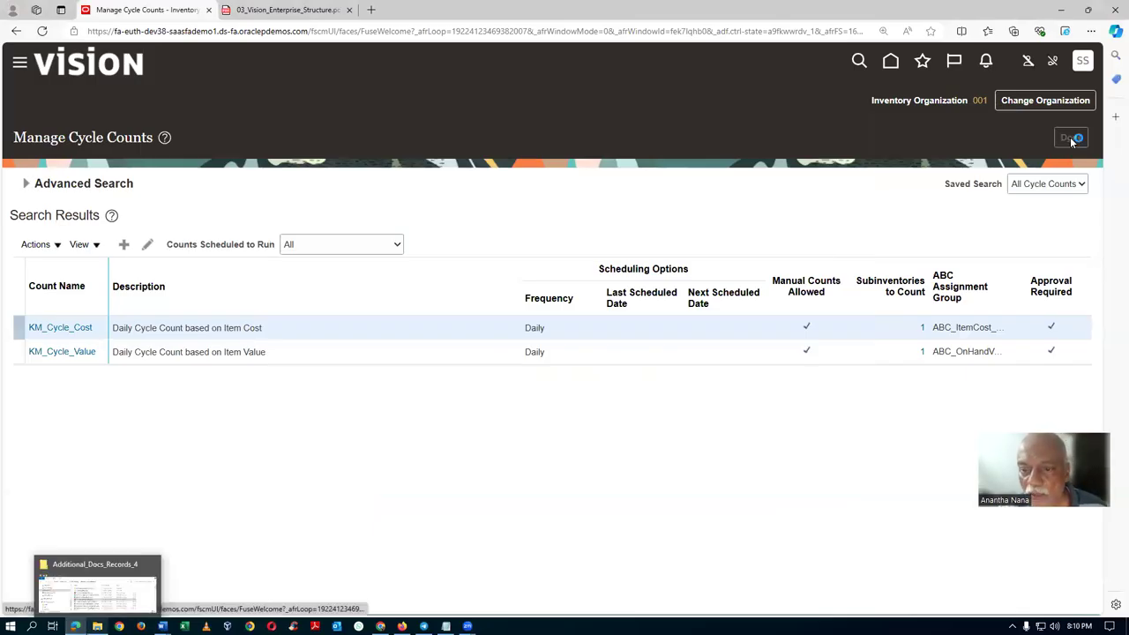
Go to Setup and Maintenance and open the setup task search panel.
click(1081, 64)
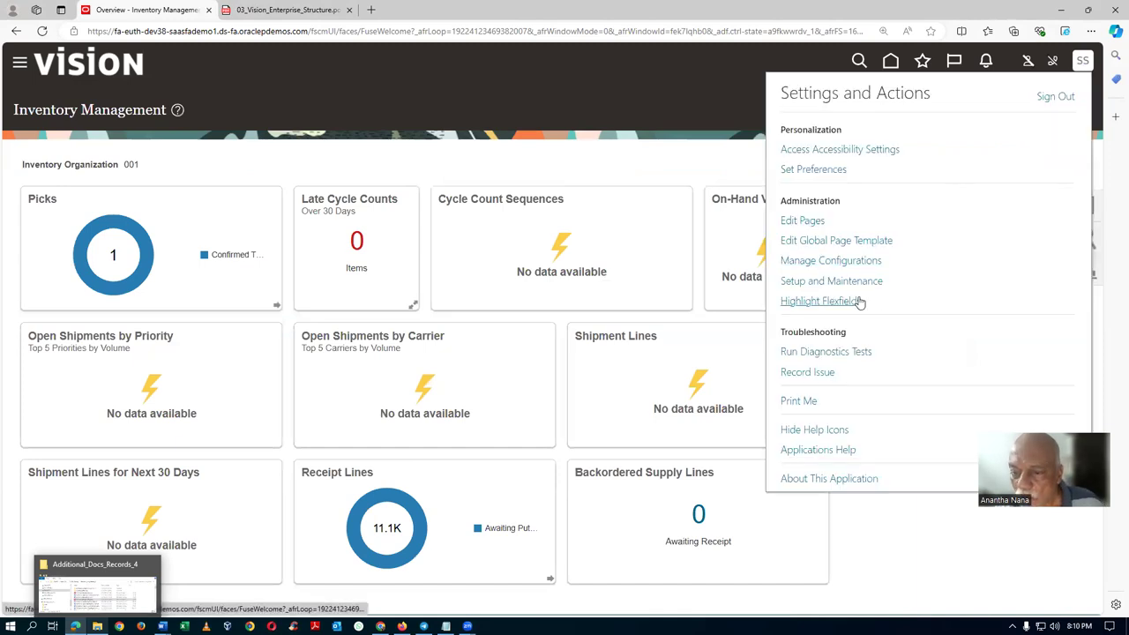
click(844, 281)
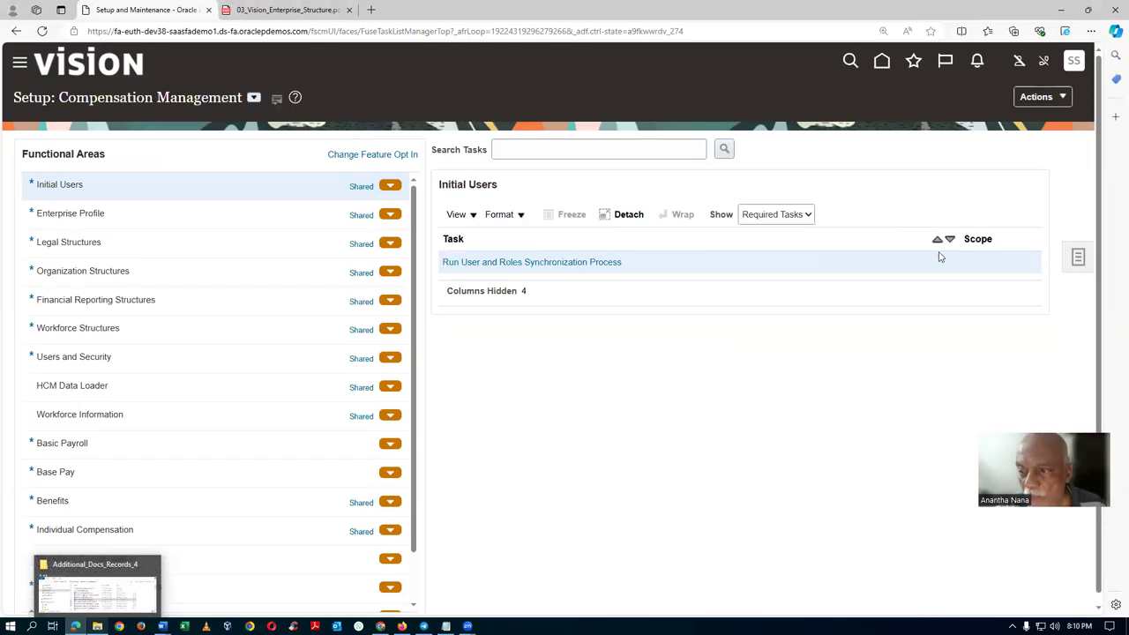
click(1081, 256)
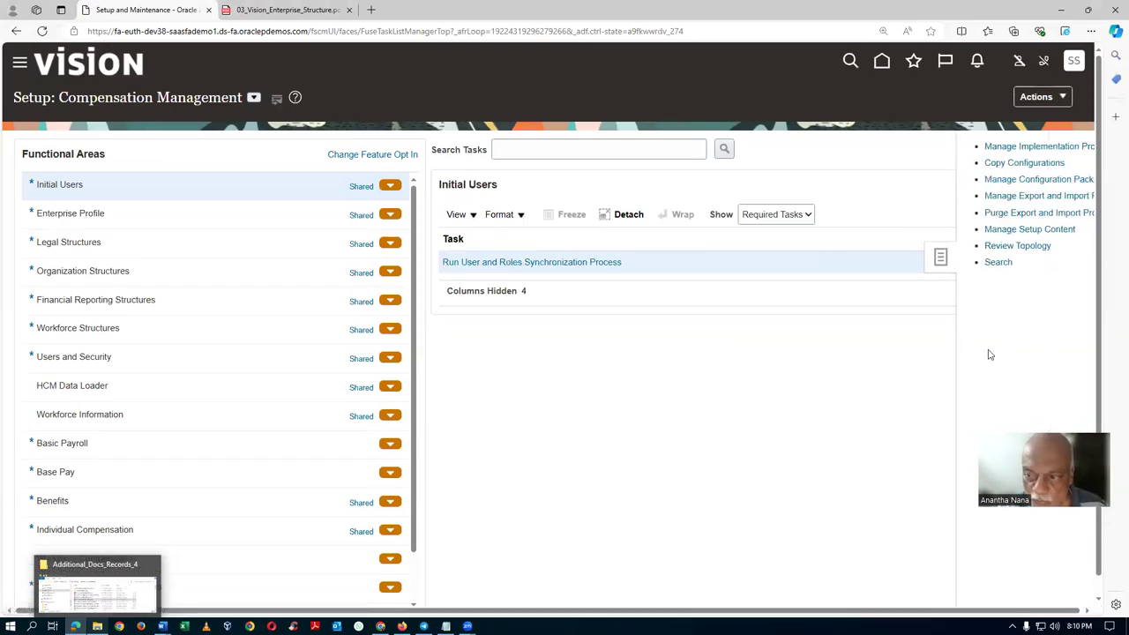
click(952, 262)
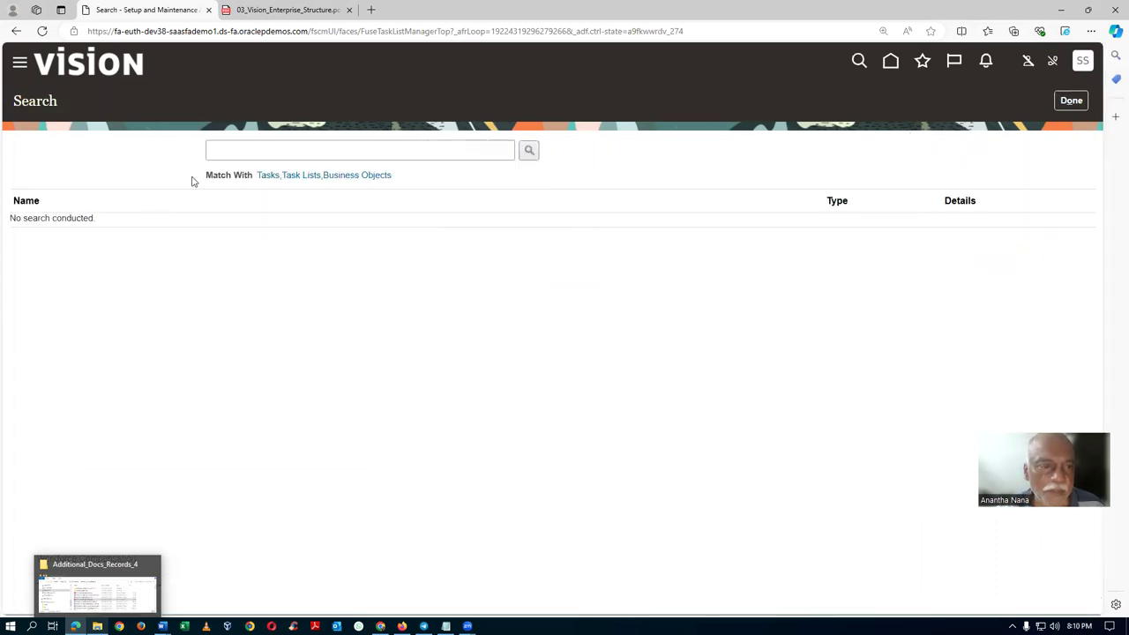
Search man%data%access% and open Manage Data Access for Users showing Users with Data Access.
click(238, 158)
text(man%data%acc)
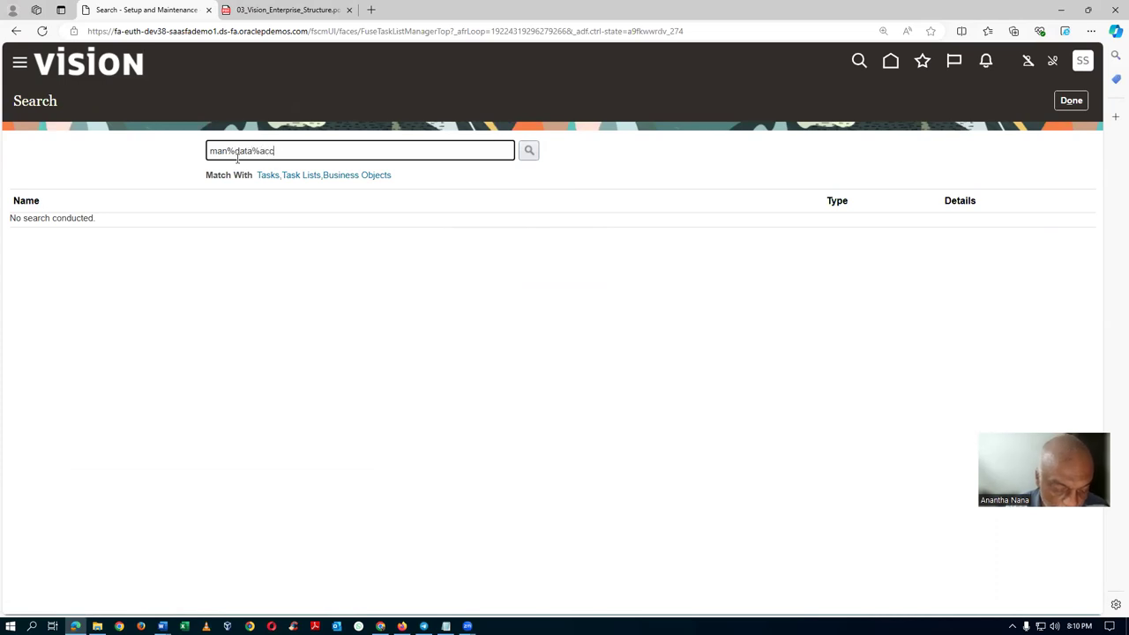
text(ess%)
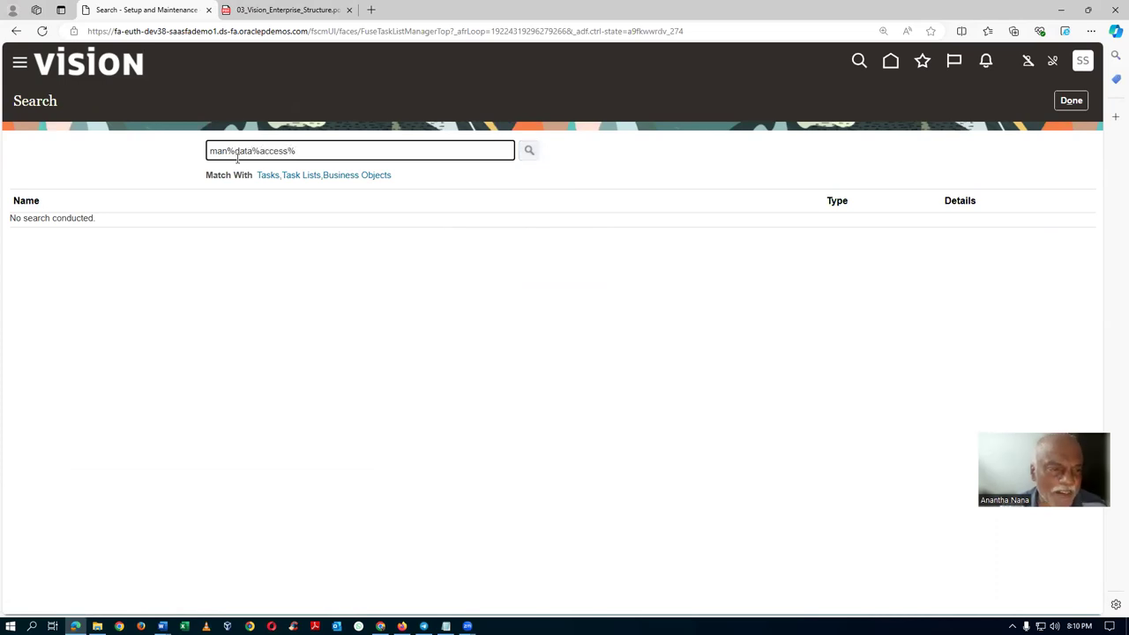
key(Return)
click(84, 359)
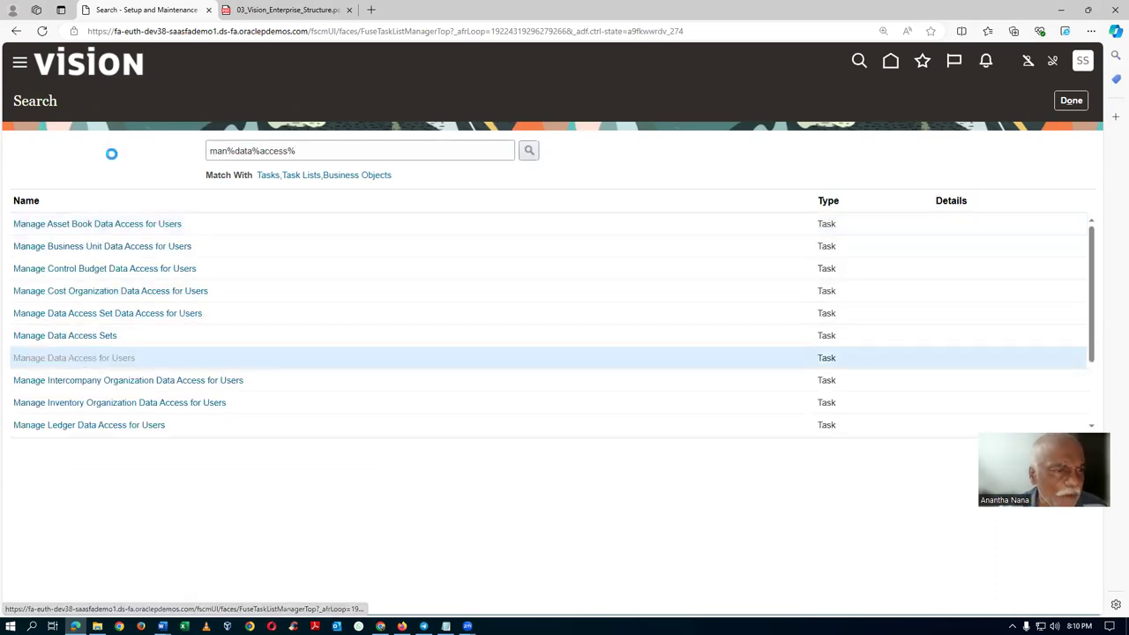
click(155, 145)
Search data access for the other student's user name, which returns no rows, then switch windows.
click(251, 242)
text(scm18)
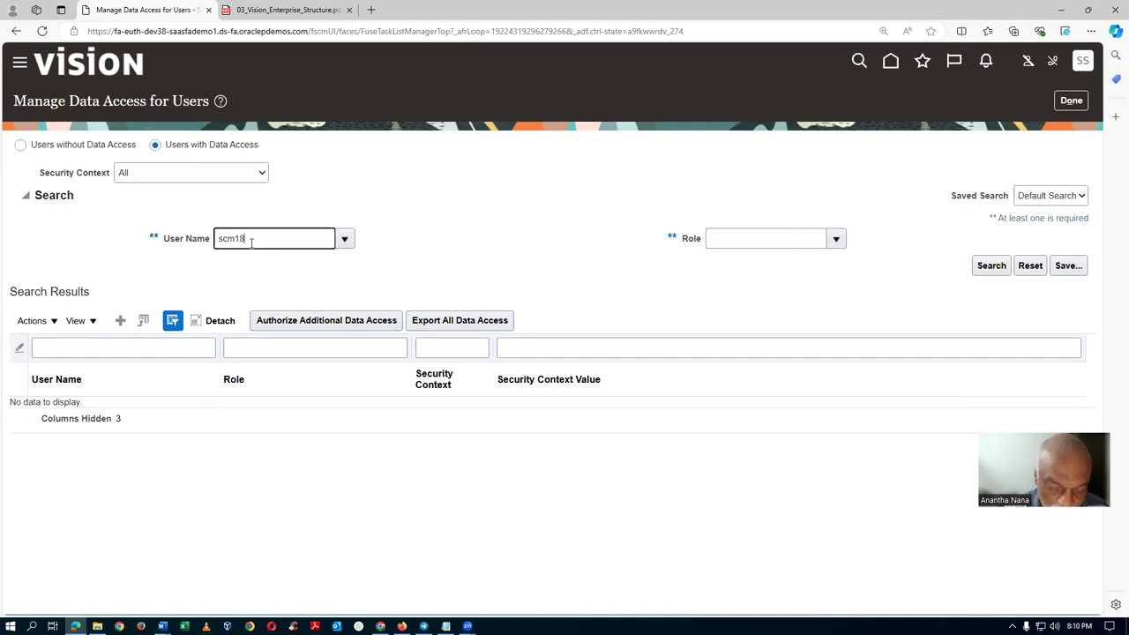
text(.student)
key(Tab)
click(1001, 270)
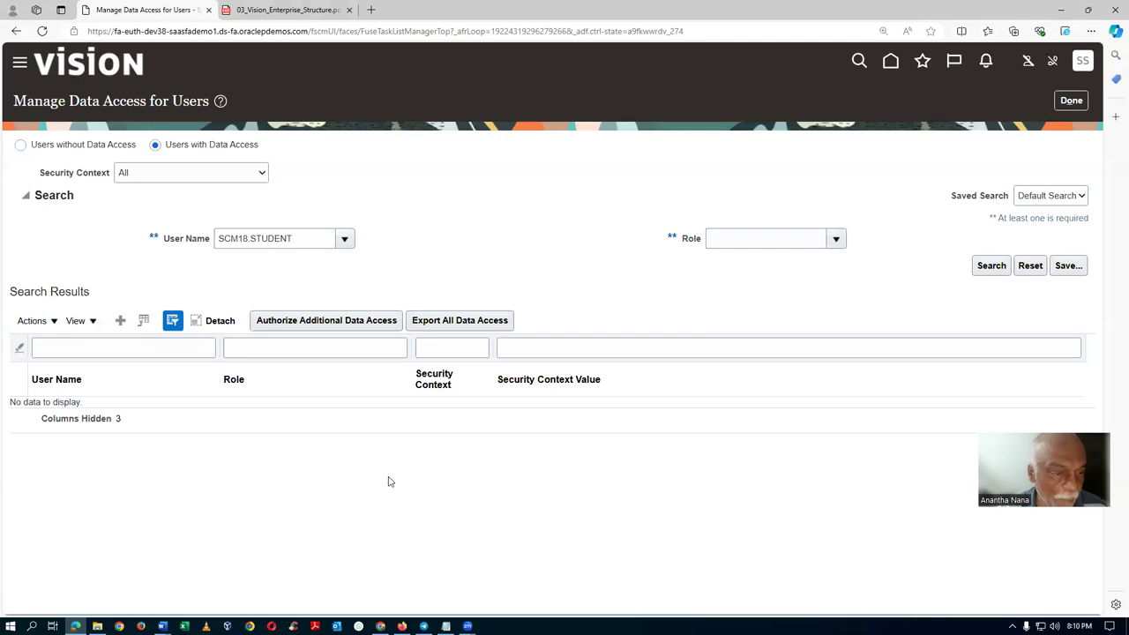
click(243, 239)
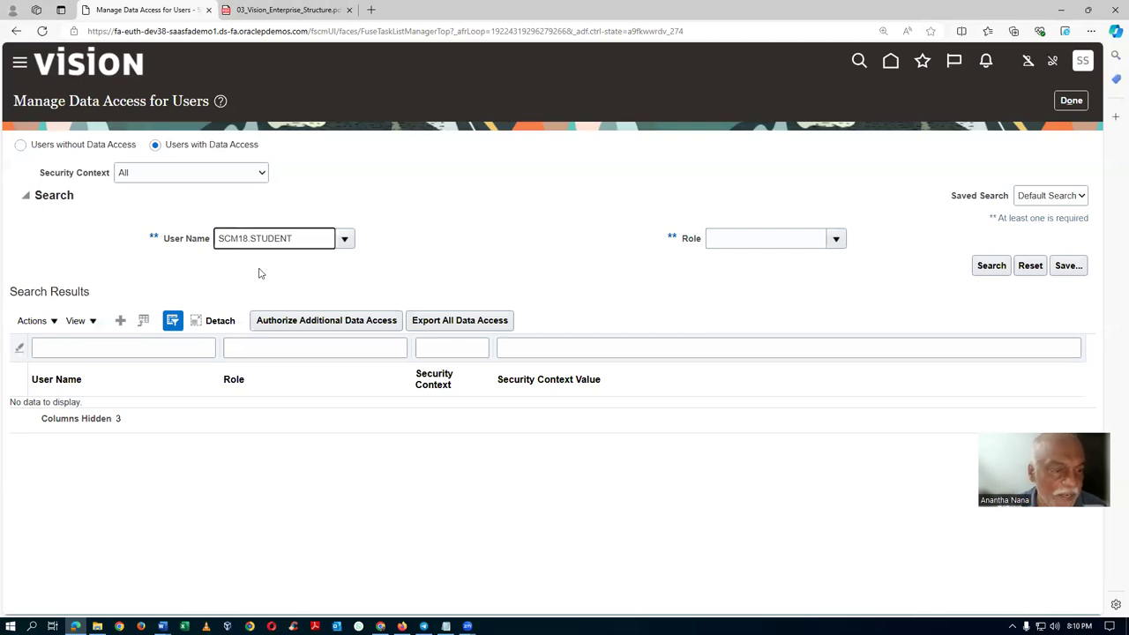
key(alt+Tab)
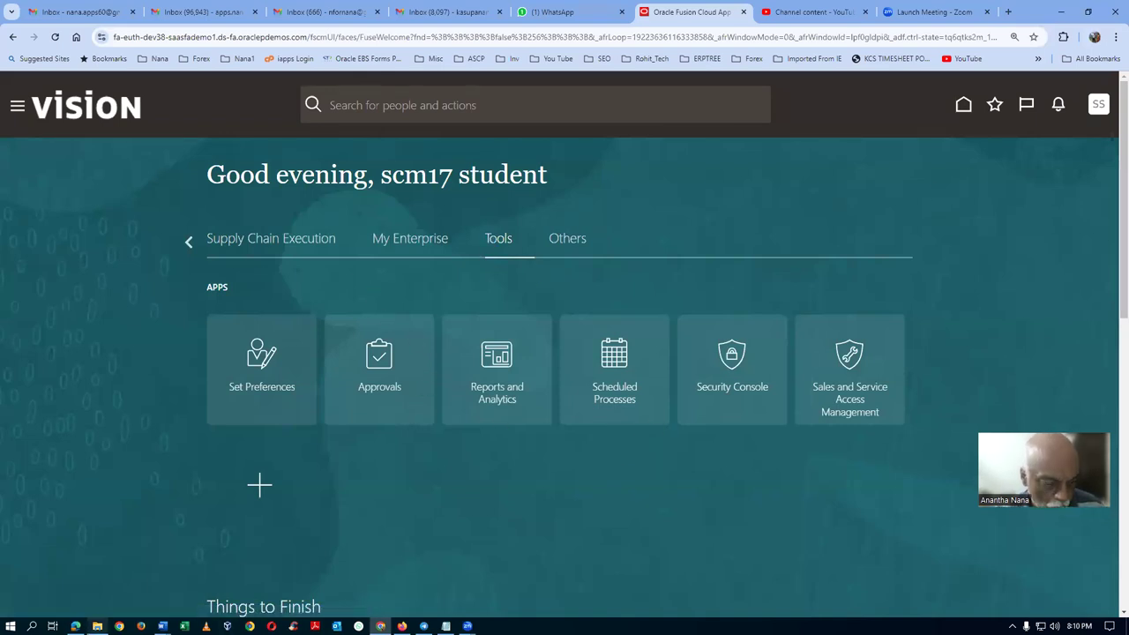
In Security Console Users, look up the student's account and review its roles, including a01 Inventory ManagerGSE.
mouse_move(75, 627)
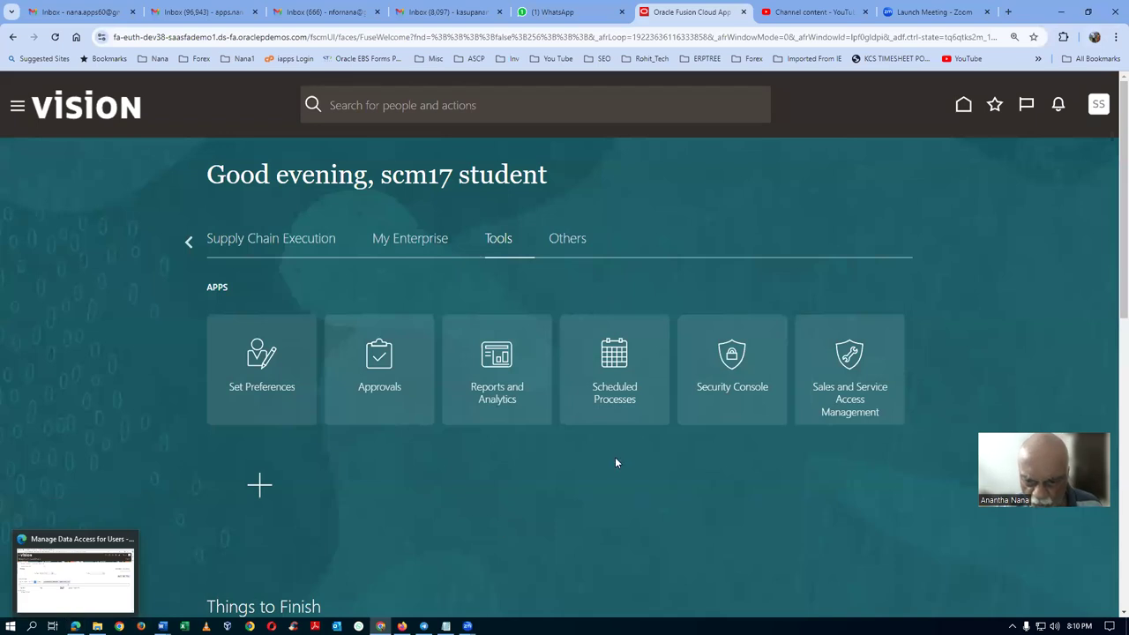
click(763, 374)
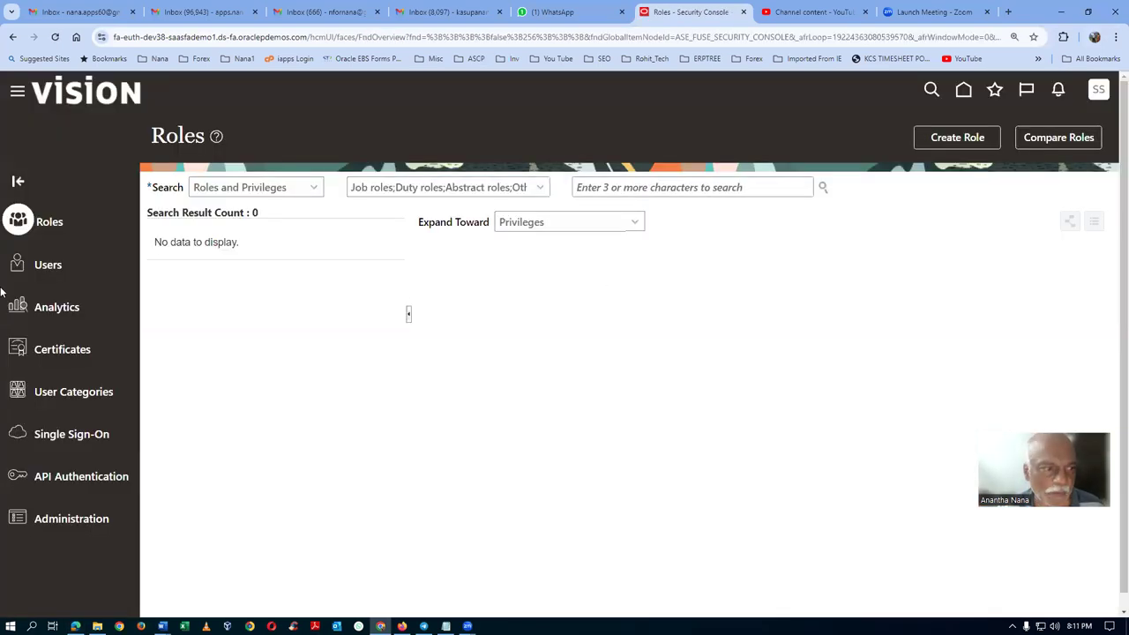
click(44, 265)
click(537, 184)
text(scm)
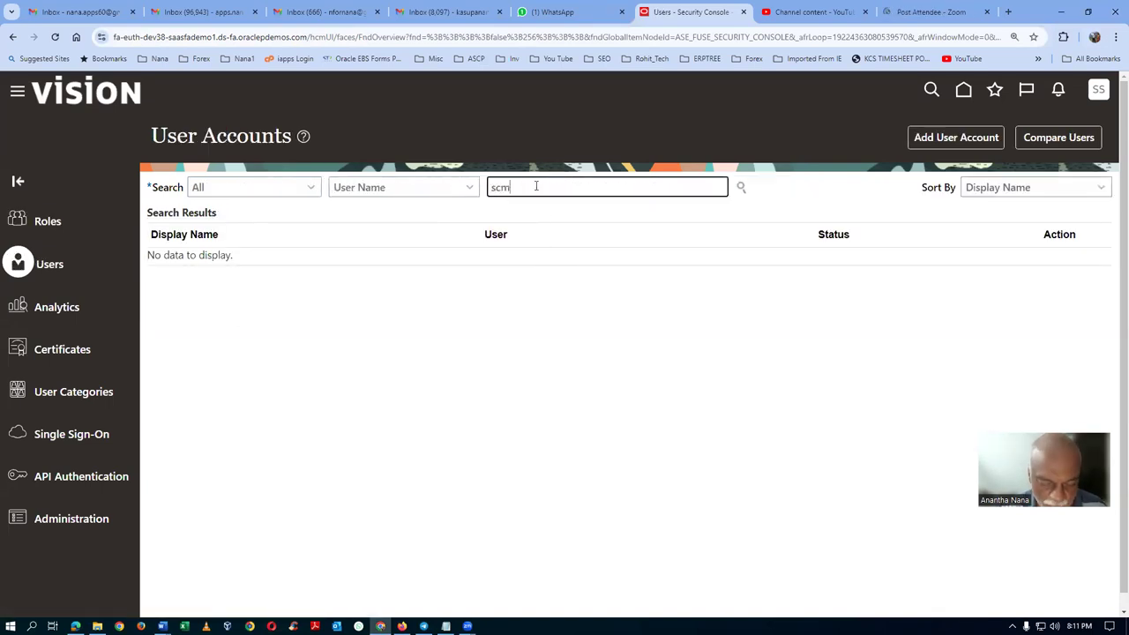
text(17.student)
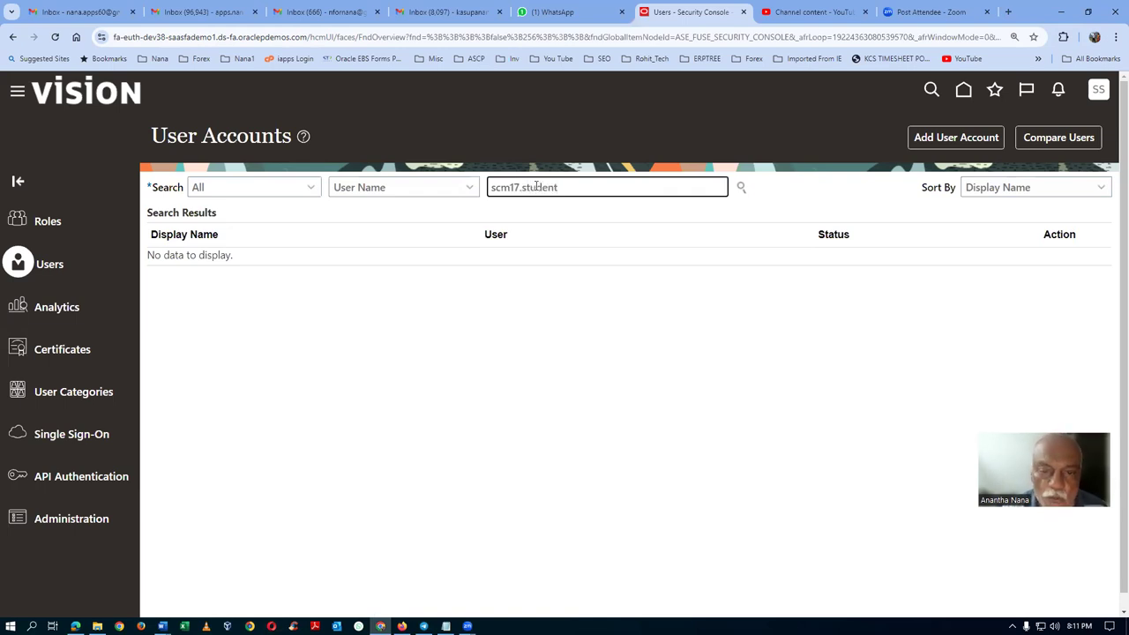
key(Return)
click(184, 276)
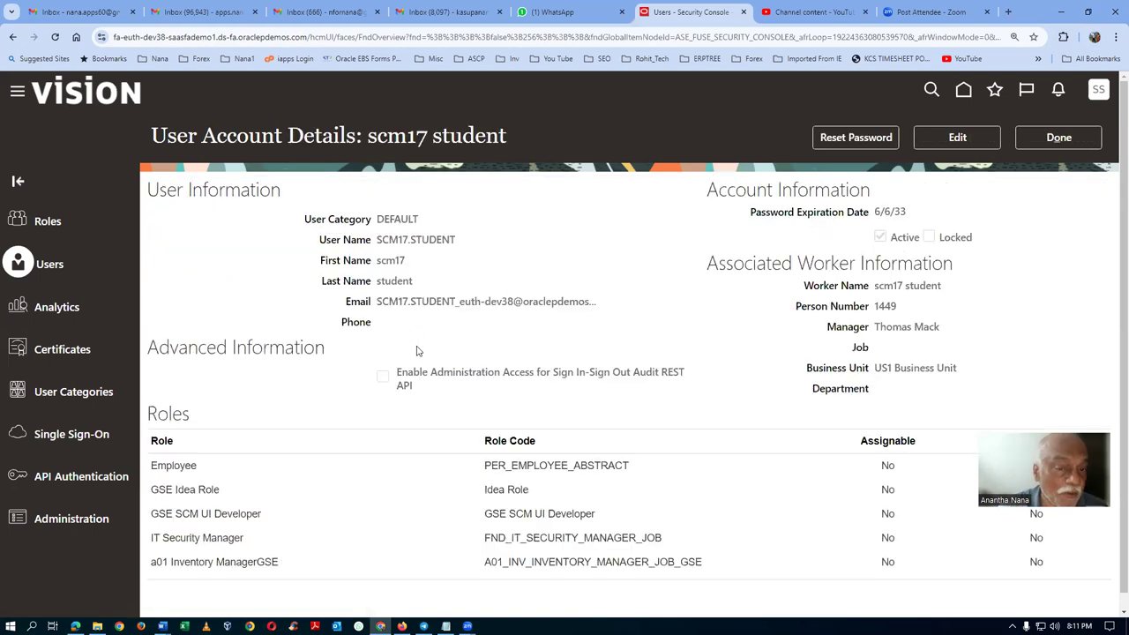
scroll(309, 459, down, 1)
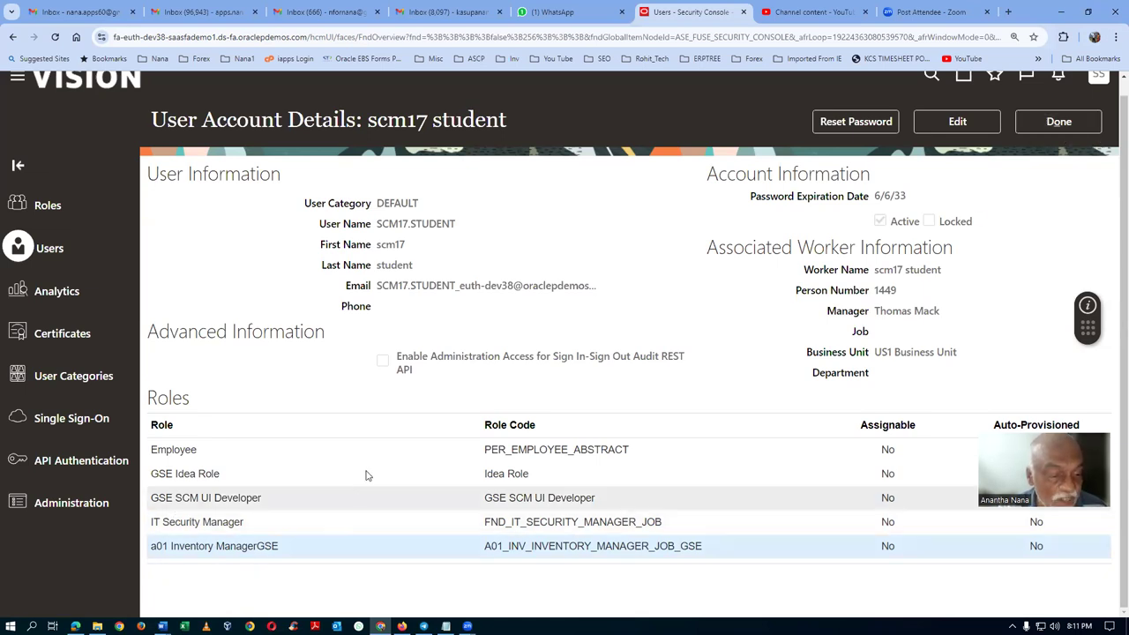
click(1060, 124)
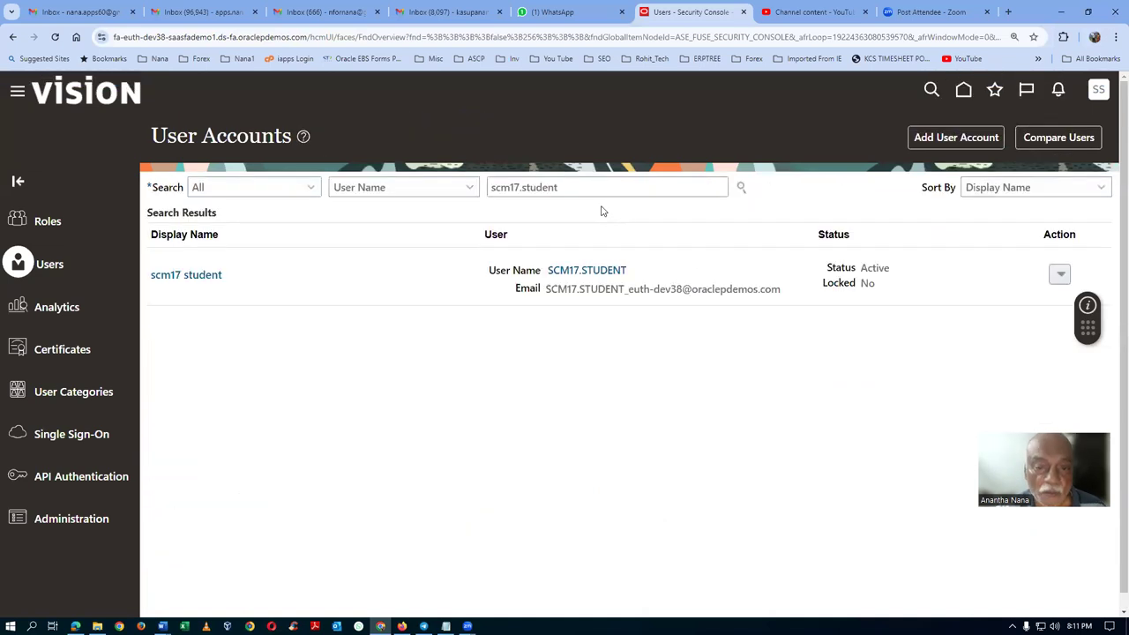
Switch the user search to the other student, inspect its OU SCM Role, then return to data access.
click(517, 191)
key(Delete)
text(8)
key(Return)
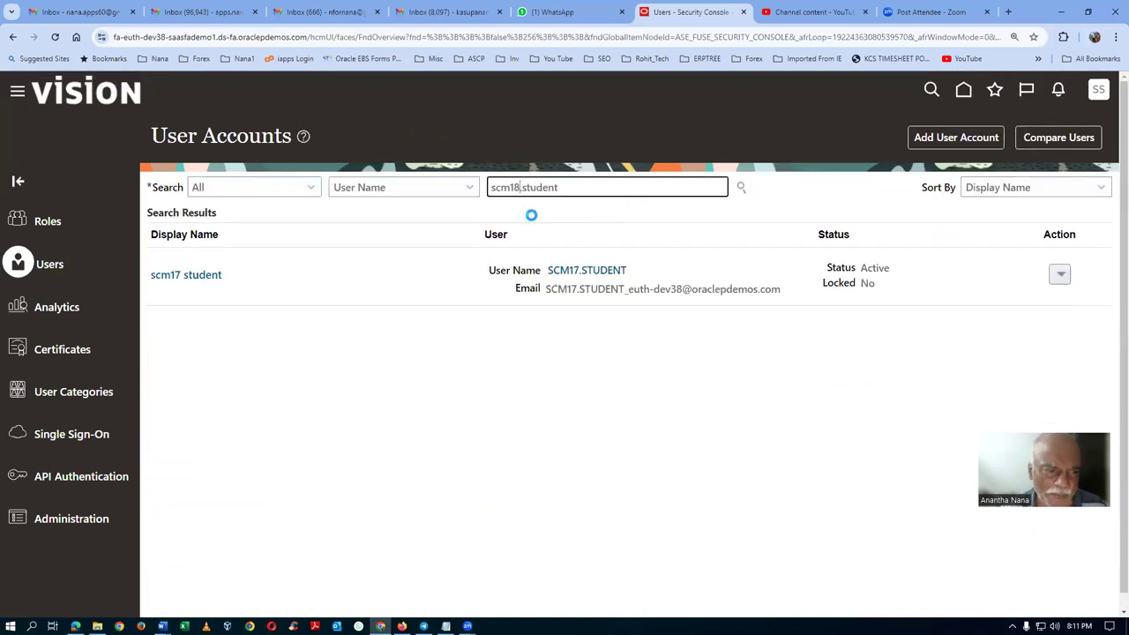
click(185, 275)
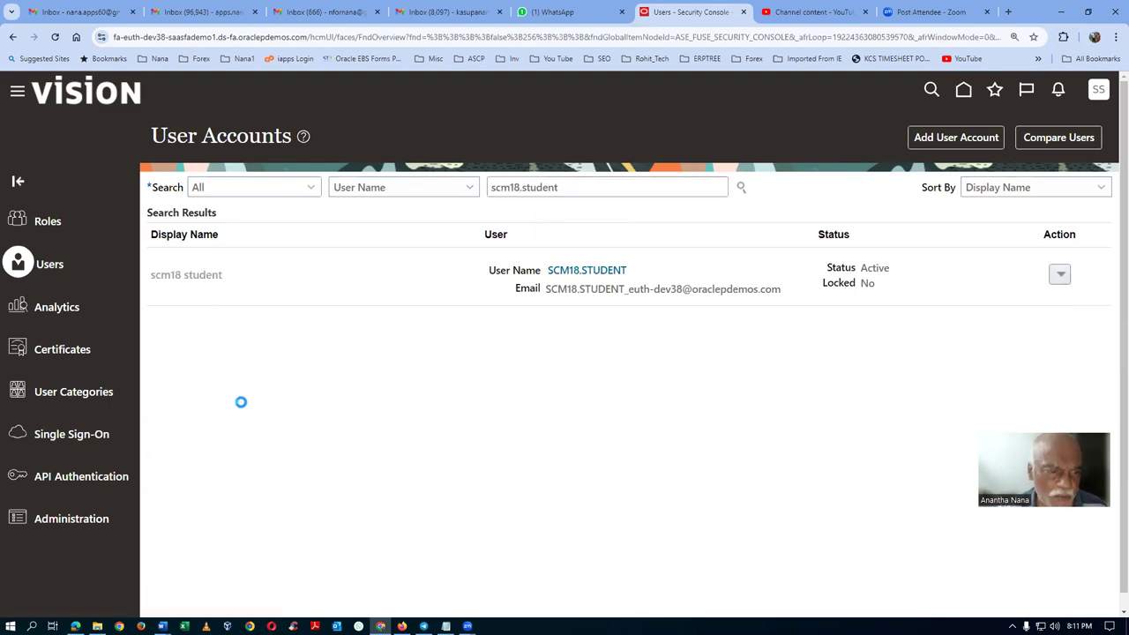
click(252, 565)
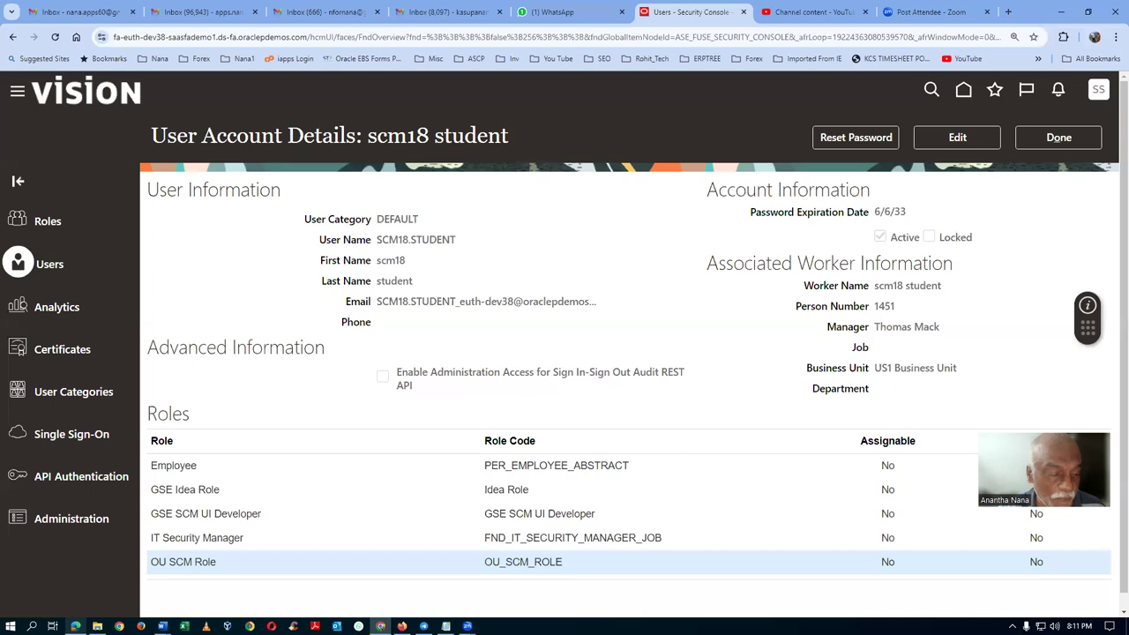
key(alt+Tab)
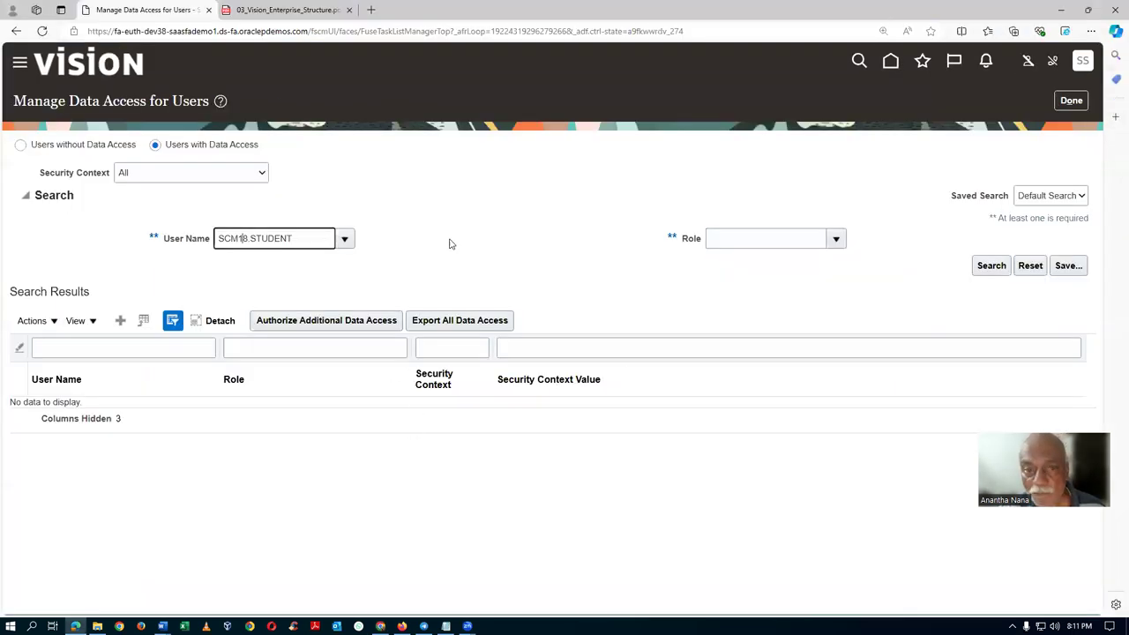
Search data access for the signed-in student's user name, showing a01 Inventory ManagerGSE for T101.
click(248, 238)
key(BackSpace)
text(7)
key(Tab)
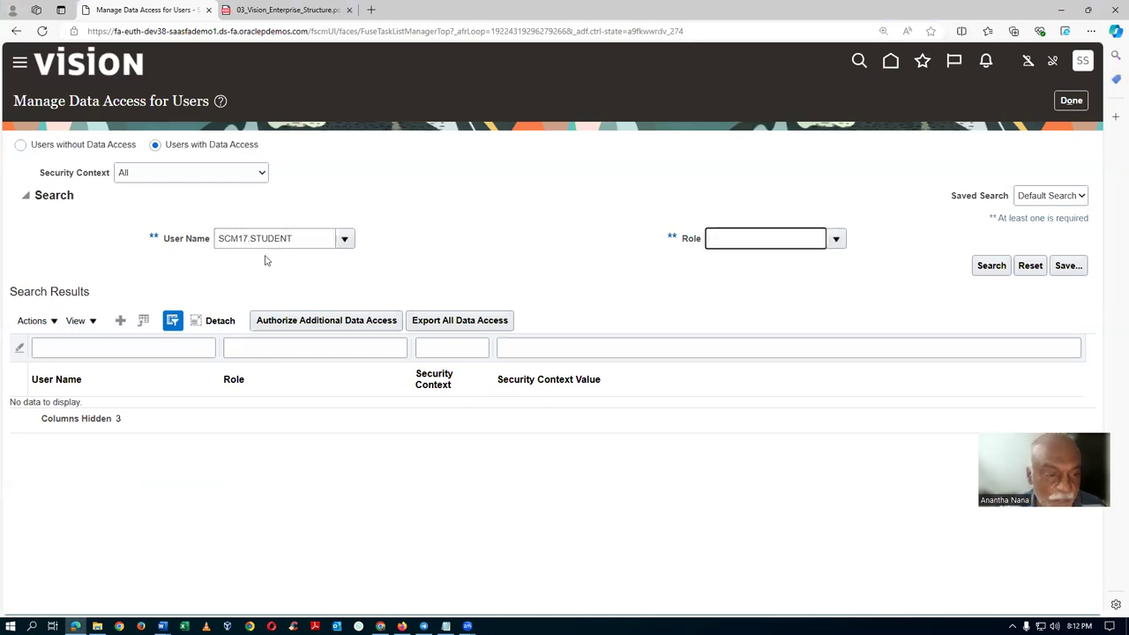
click(991, 266)
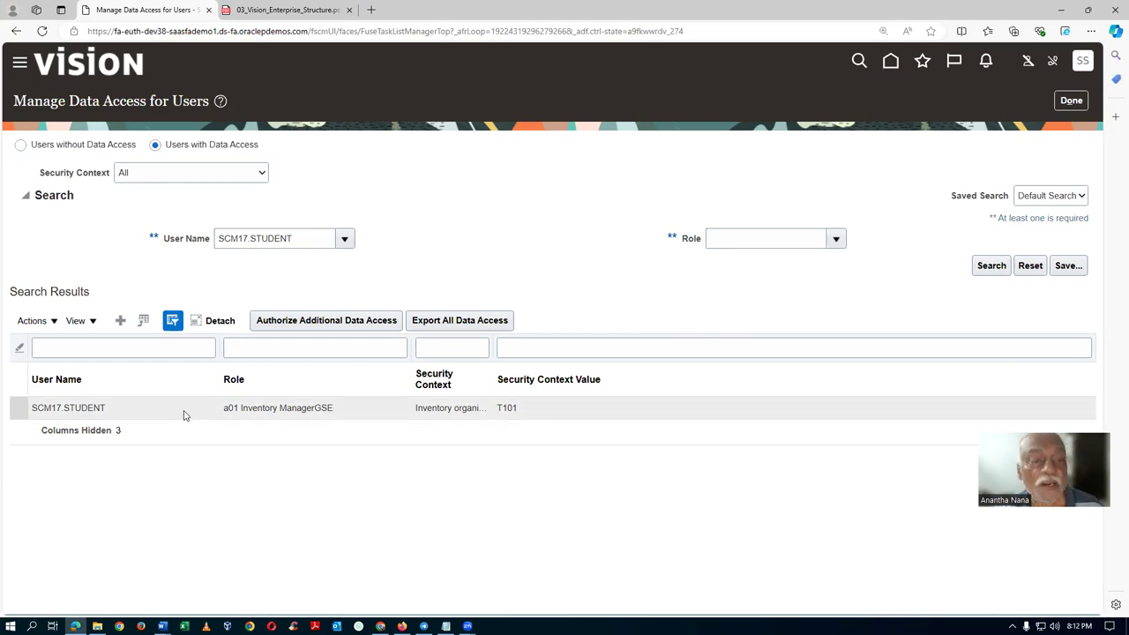
Glance at the Word role notes, then bring the enterprise structure PDF to the front.
key(alt+Tab)
key(alt+Tab)
key(alt+Tab)
key(alt+Tab)
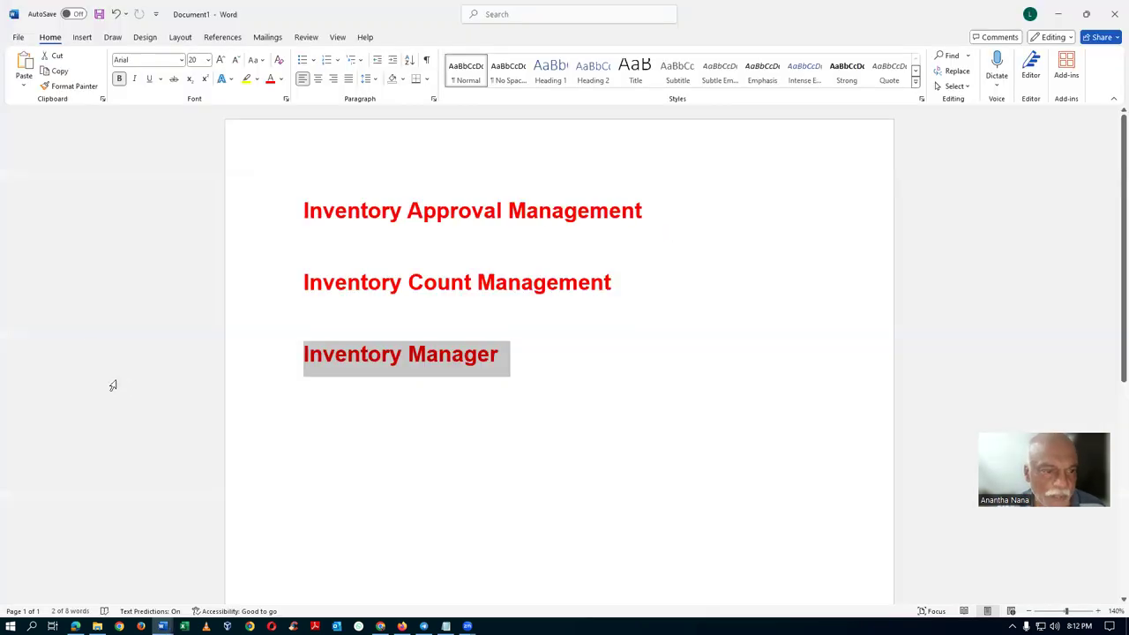
key(alt+Tab)
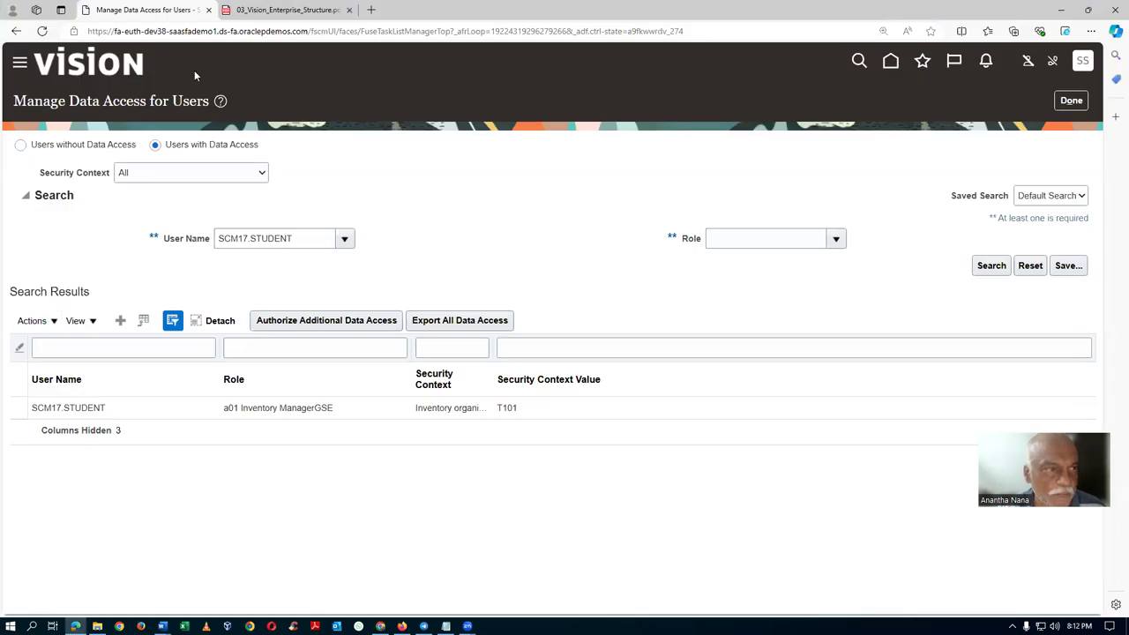
click(268, 16)
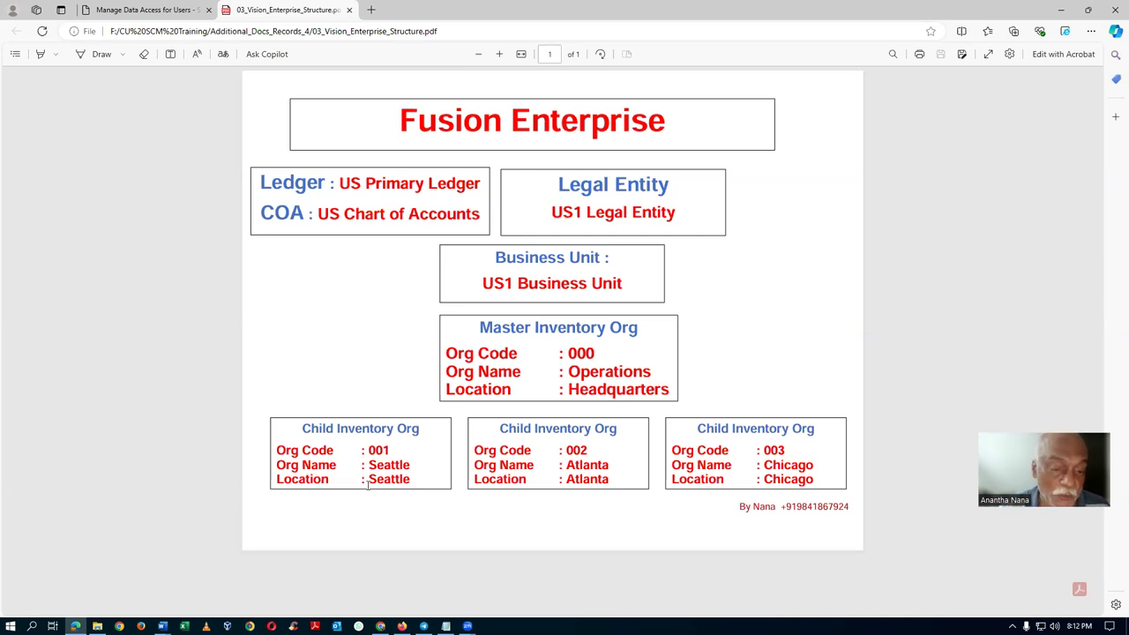
Highlight the Seattle and then the Atlanta child inventory org boxes in the PDF.
drag(354, 434, 394, 481)
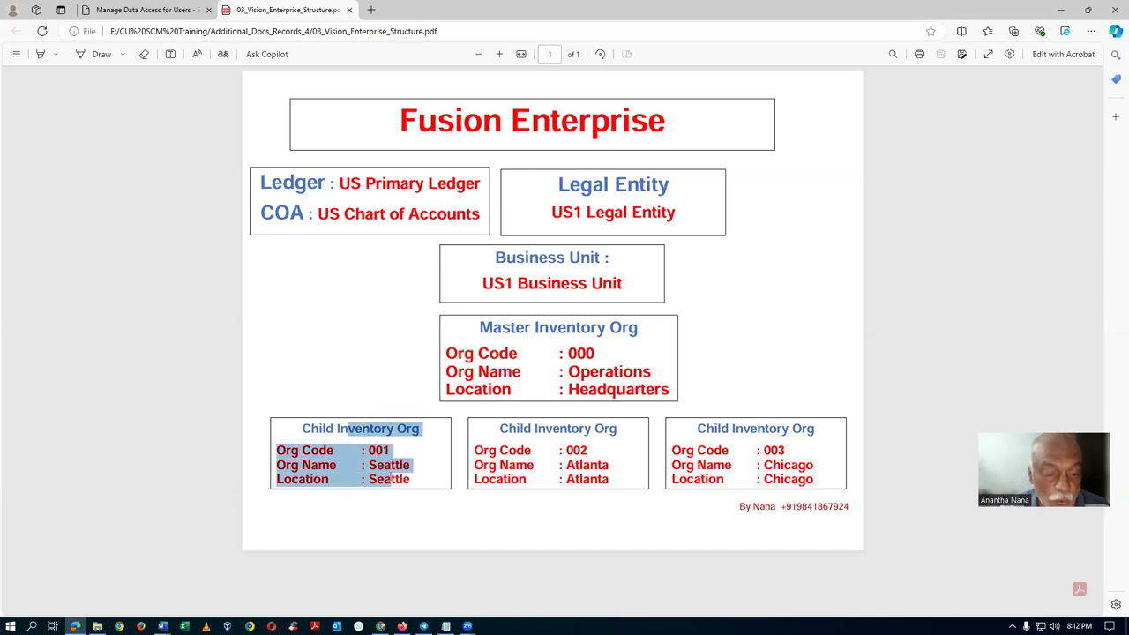
click(520, 432)
drag(516, 428, 589, 481)
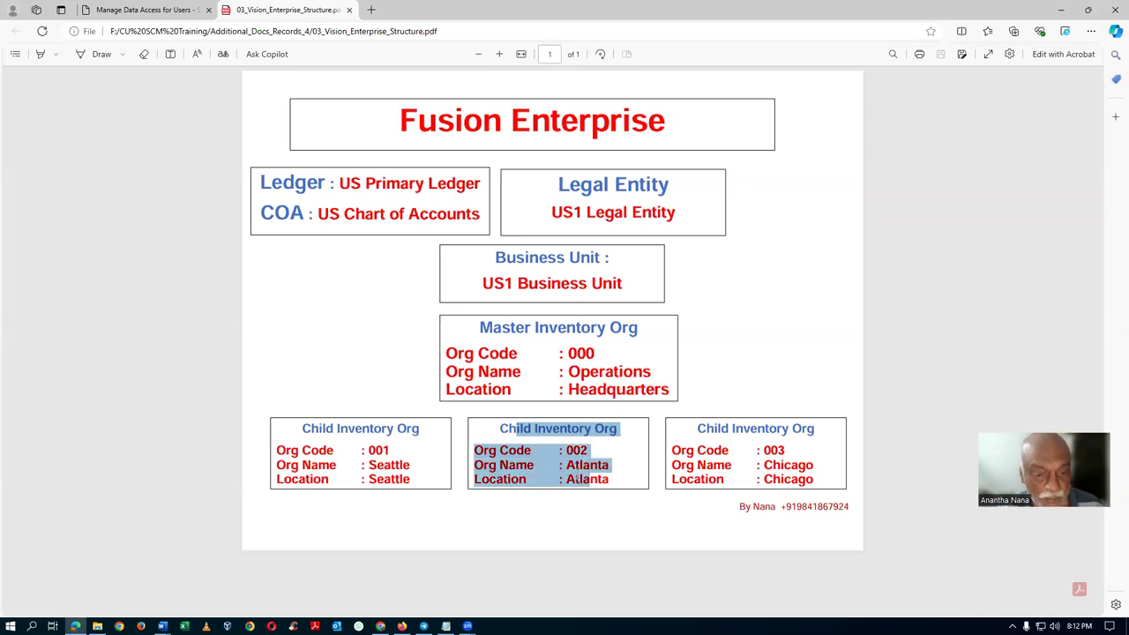
Switch to the other student's Security Console User Account Details.
key(alt+Tab)
key(alt+Tab)
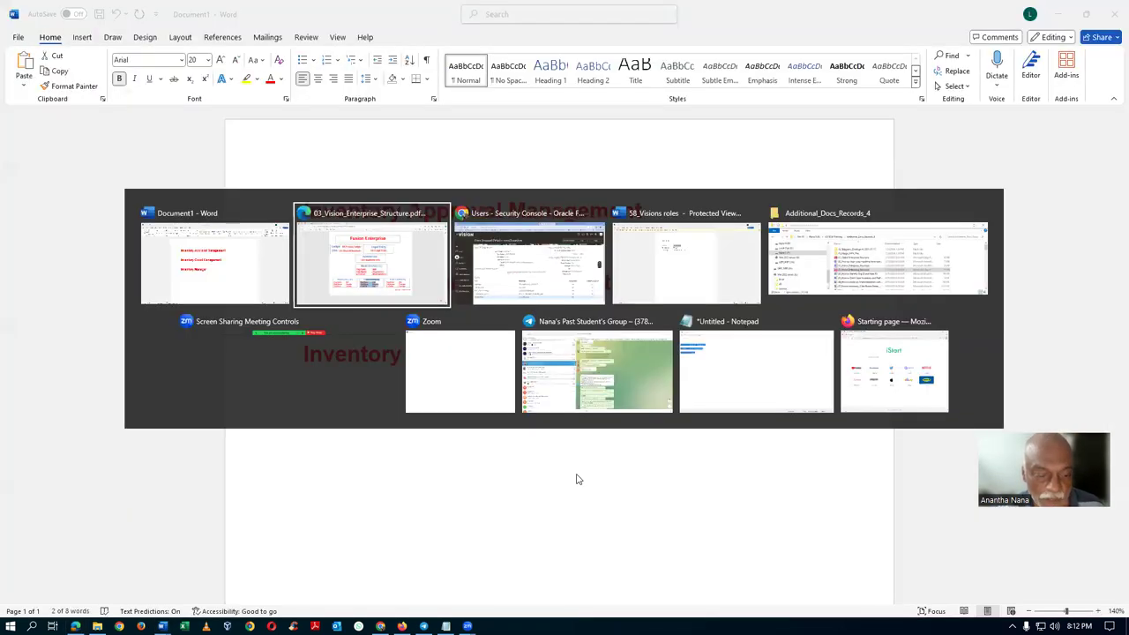
key(alt+Tab)
key(Tab)
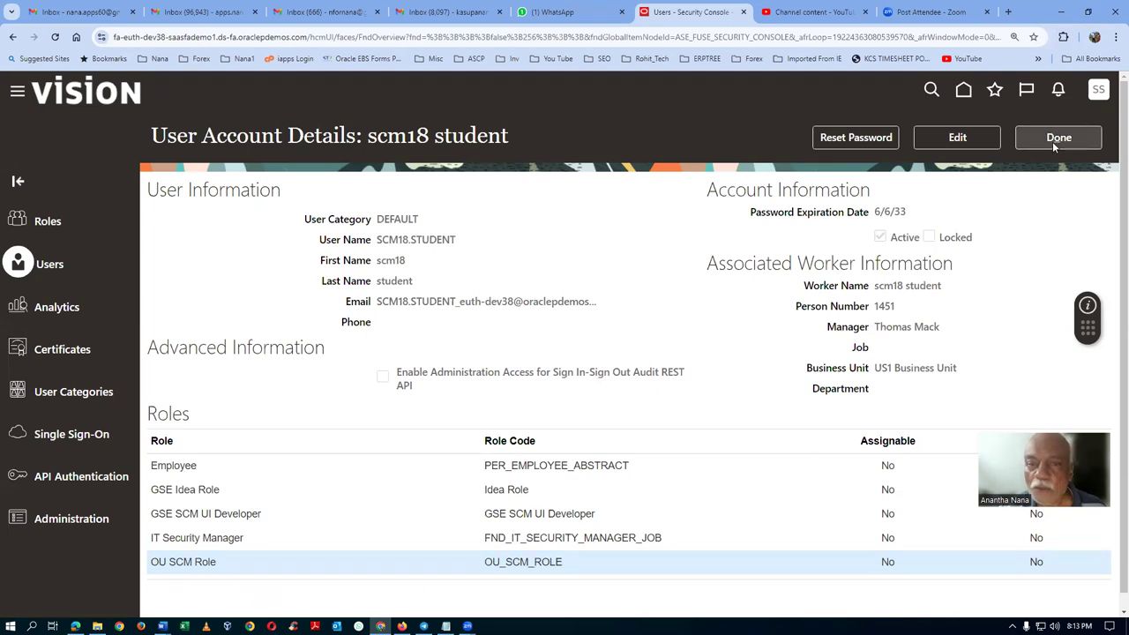
Close the account details, show the home page's Supply Chain Execution apps, and return to the PDF.
click(1053, 141)
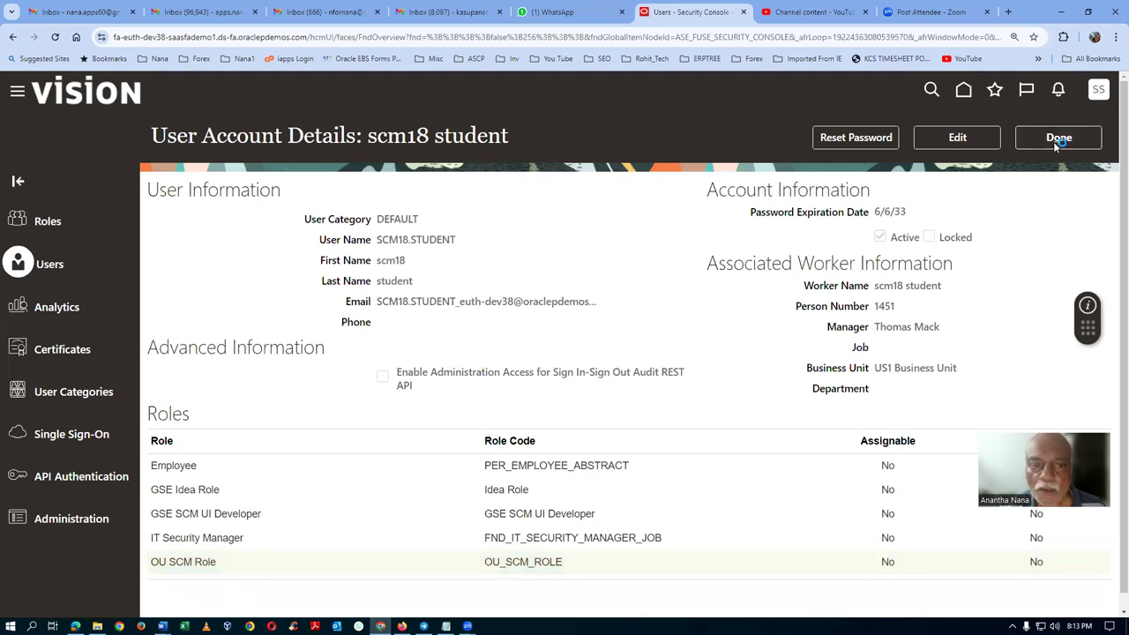
click(962, 90)
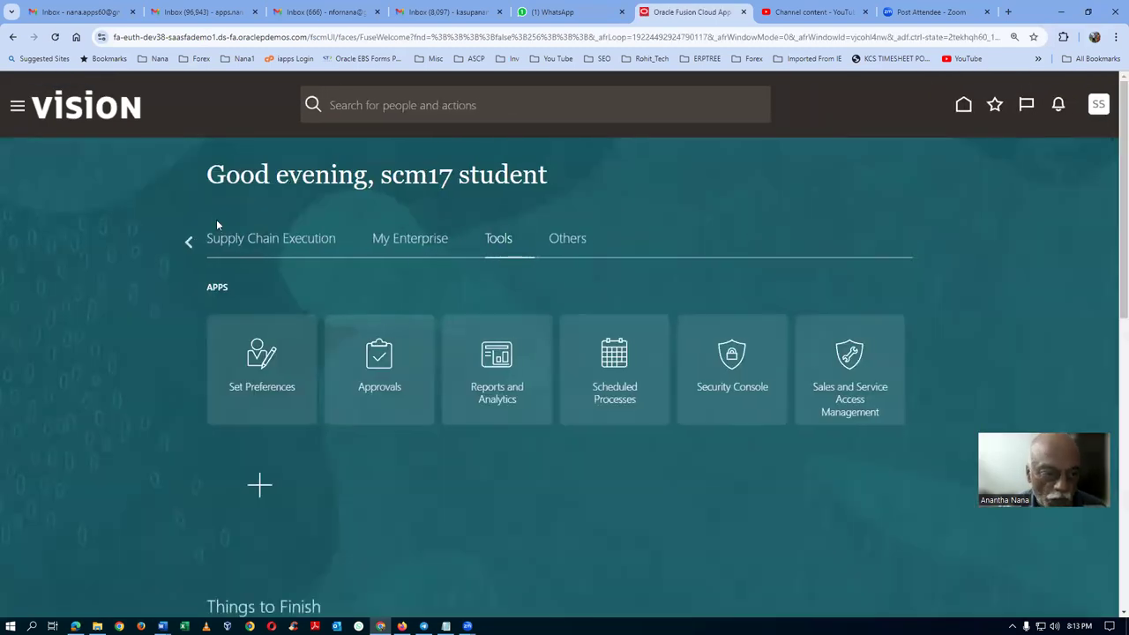
click(251, 240)
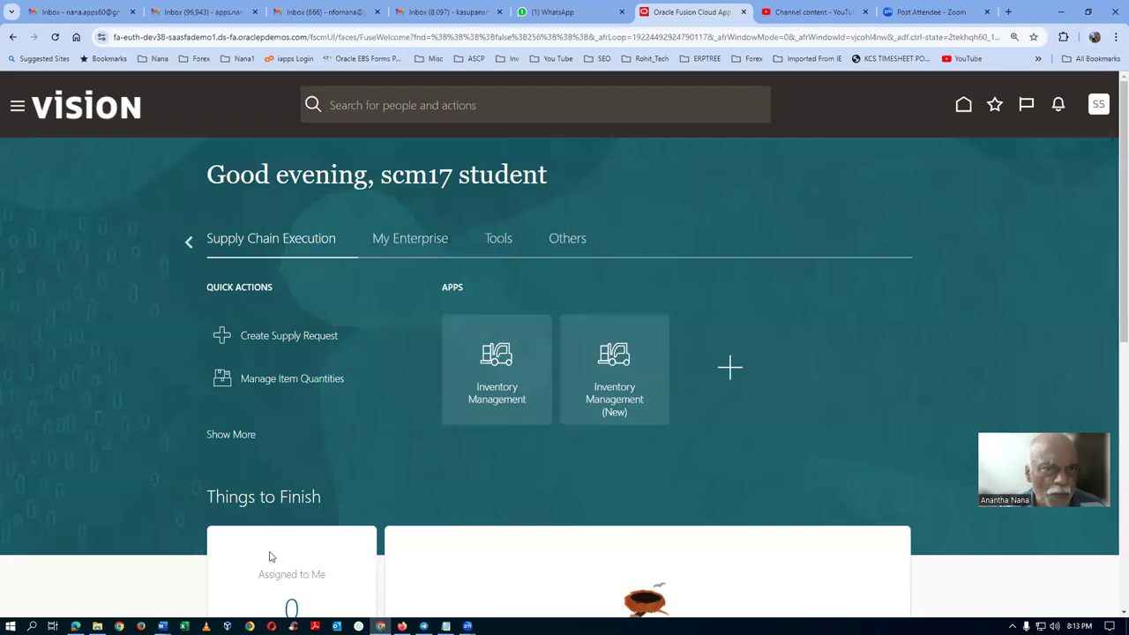
key(alt+Tab)
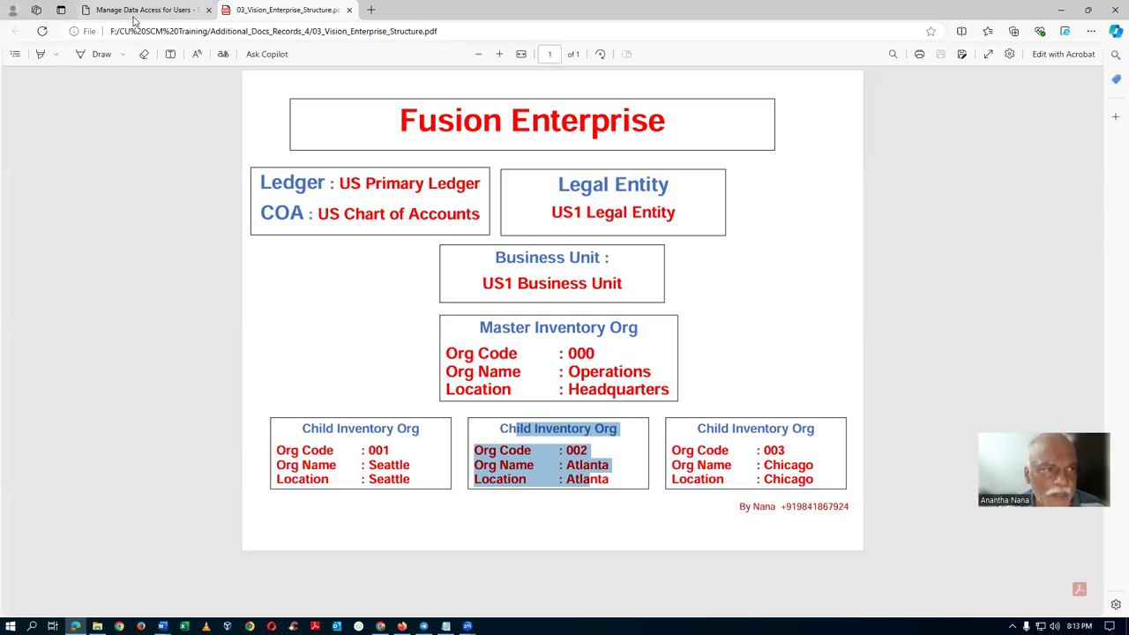
Close Manage Data Access for Users, browse the home page apps, then return to the Visions roles document.
click(137, 10)
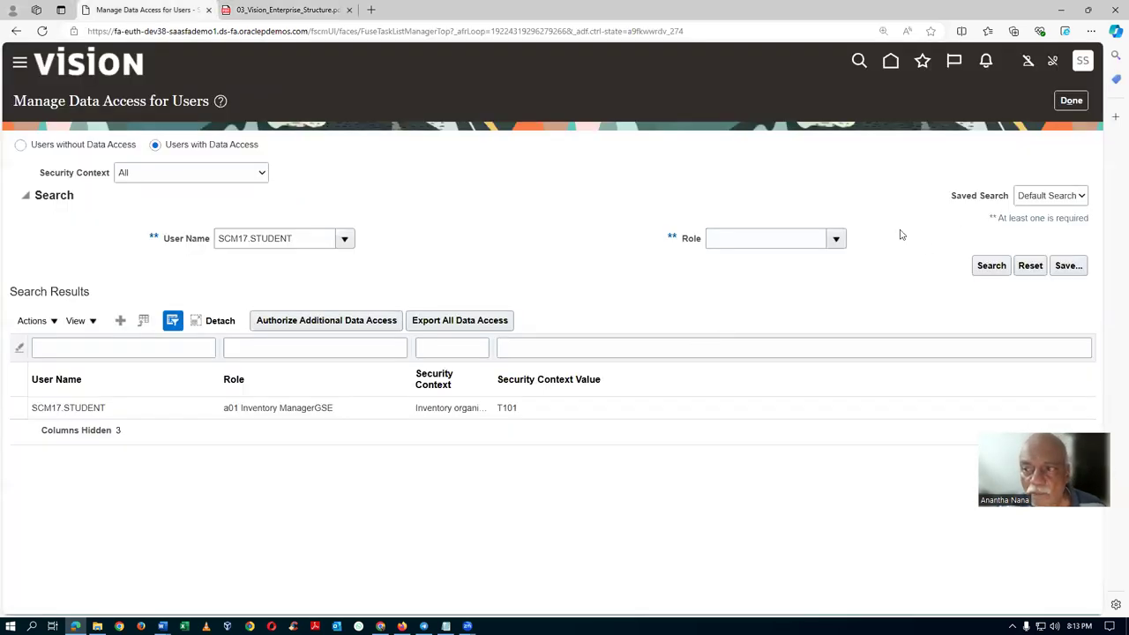
click(1068, 101)
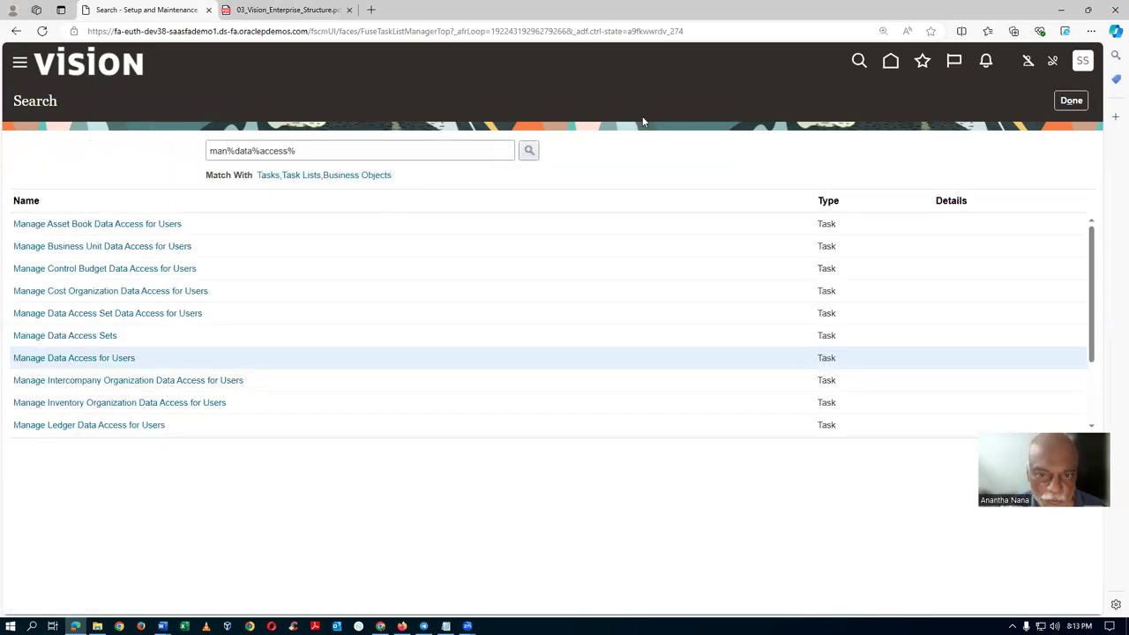
click(889, 66)
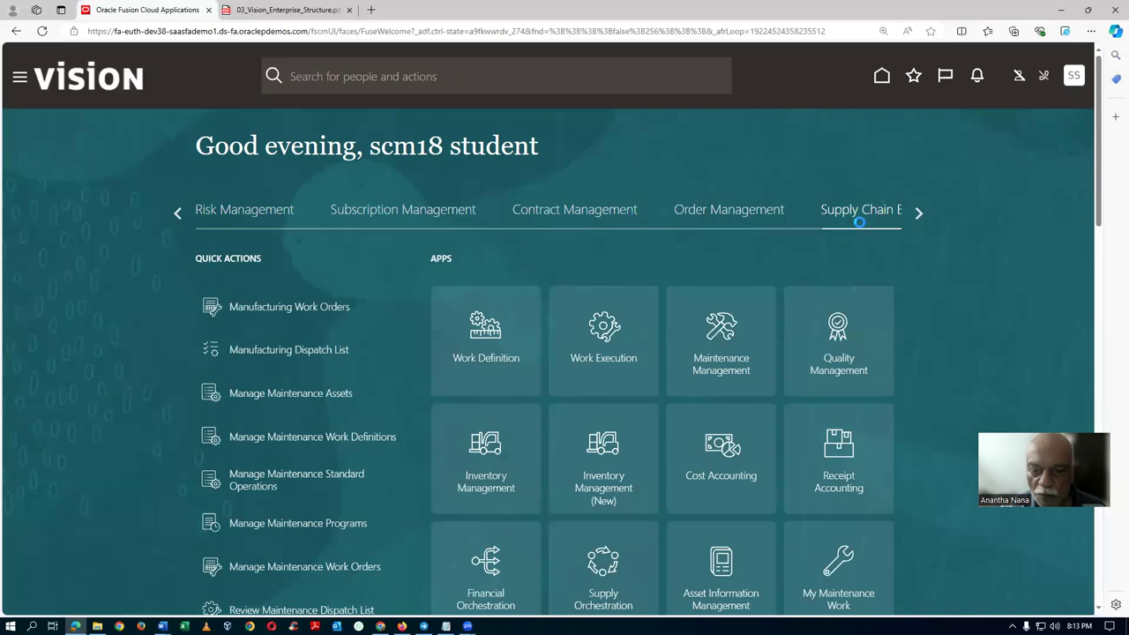
scroll(800, 373, down, 2)
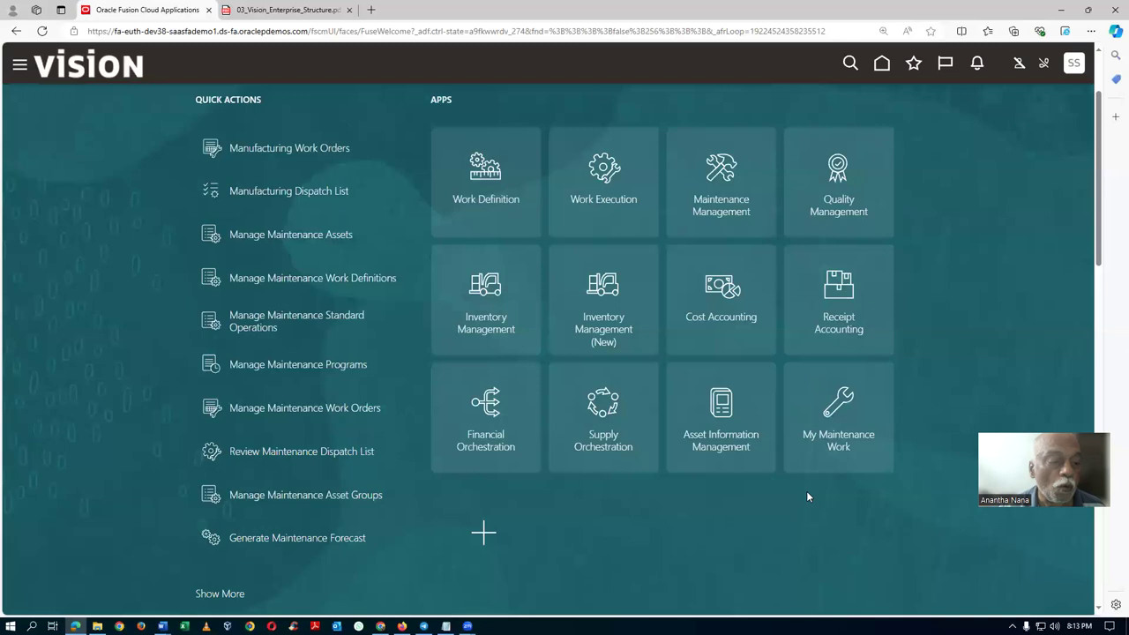
key(alt+Tab)
key(alt+Tab)
key(alt+Tab)
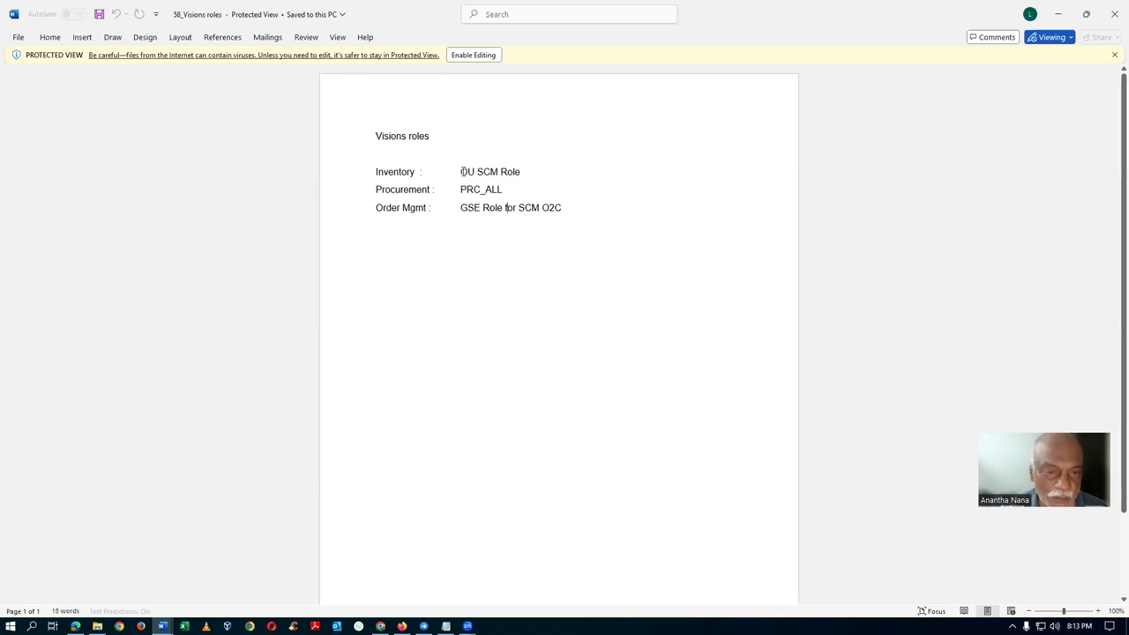
Highlight OU SCM Role, GSE Role for SCM O2C and all three role lines, then return to Oracle Fusion.
drag(462, 171, 502, 190)
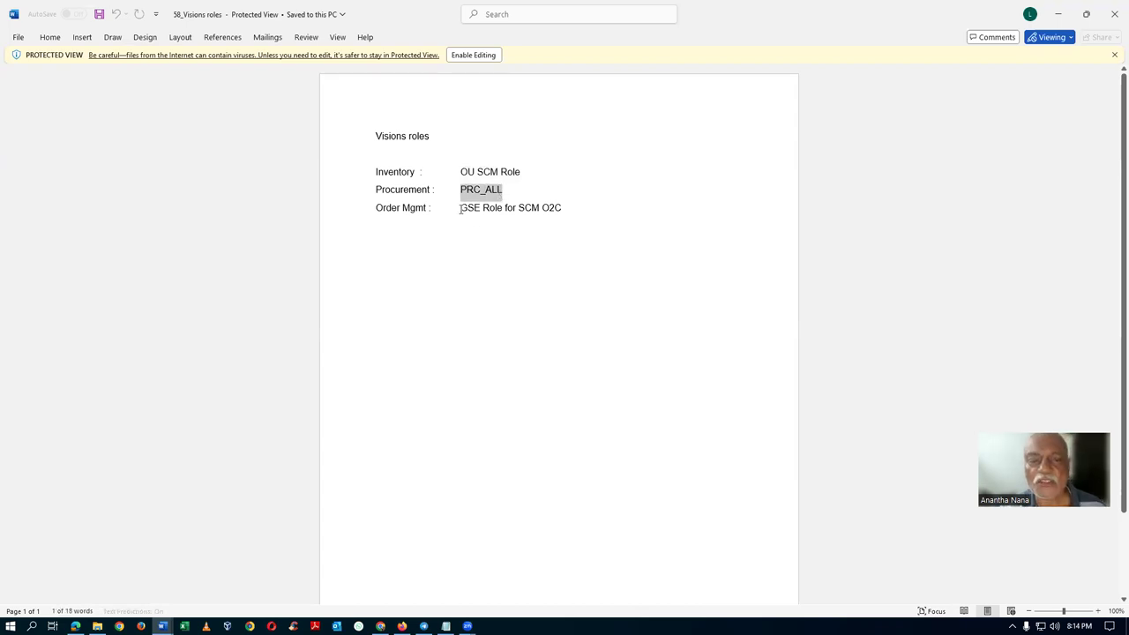
drag(459, 209, 558, 210)
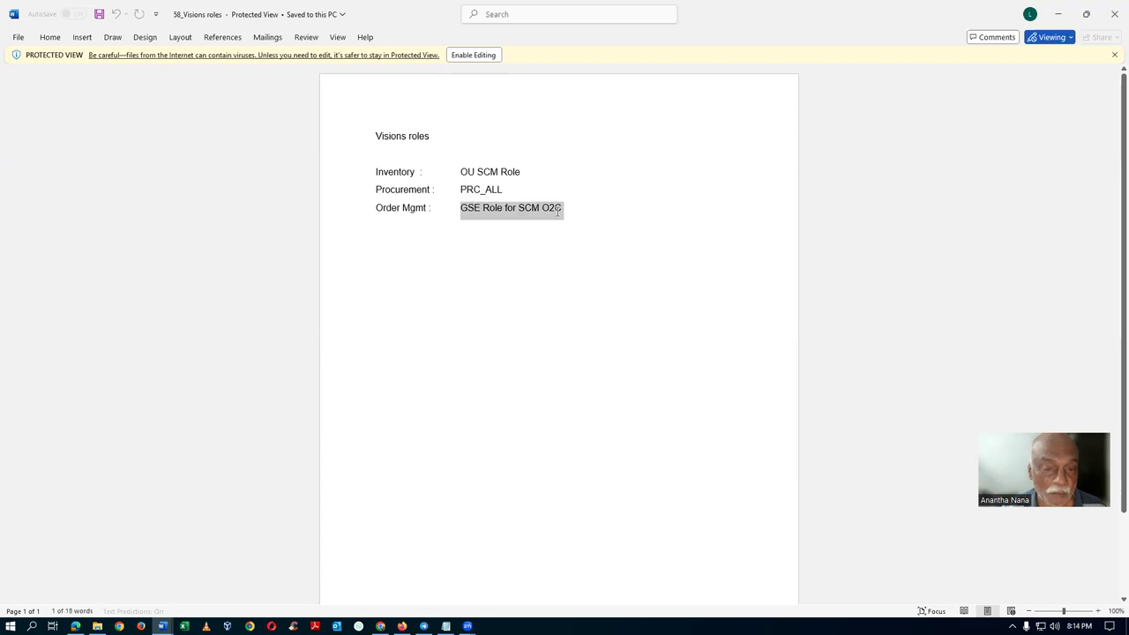
click(507, 271)
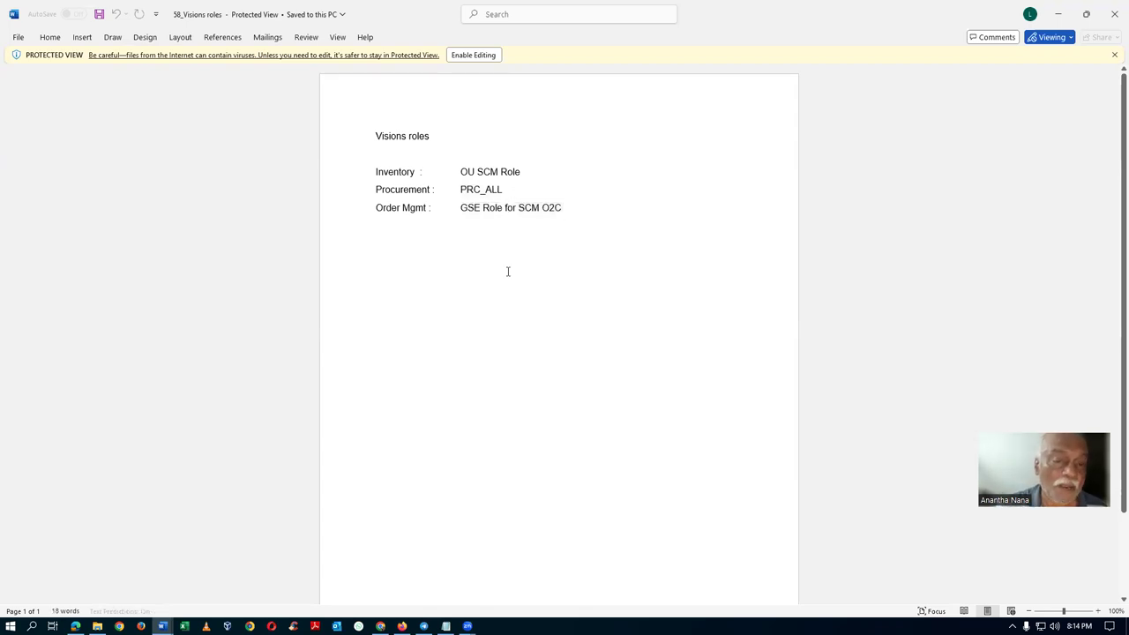
drag(335, 182, 339, 222)
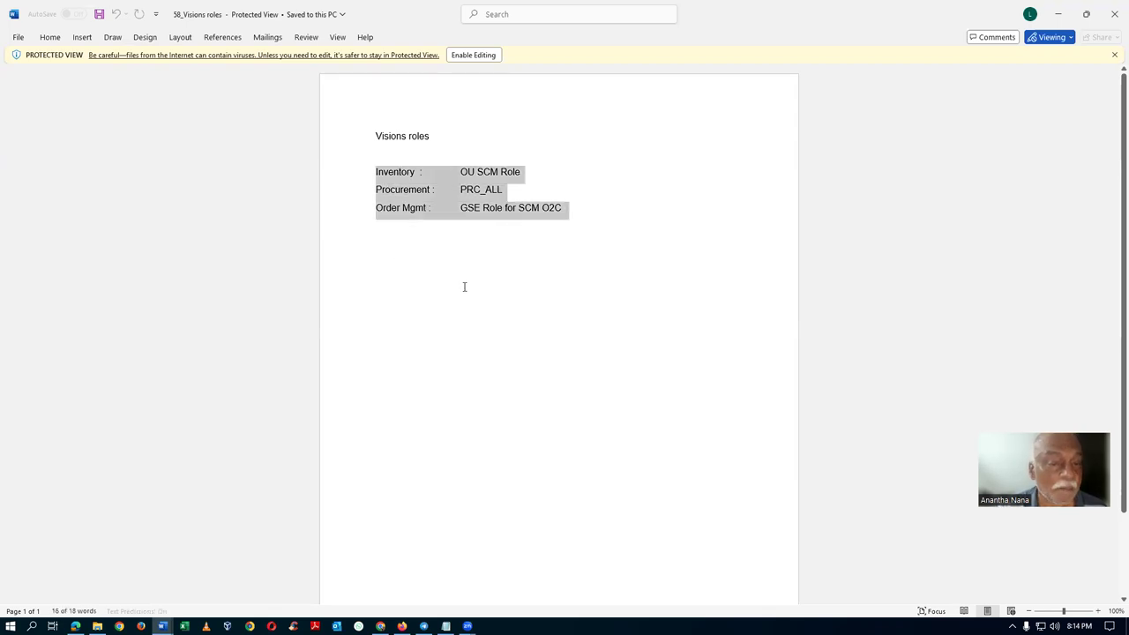
click(464, 287)
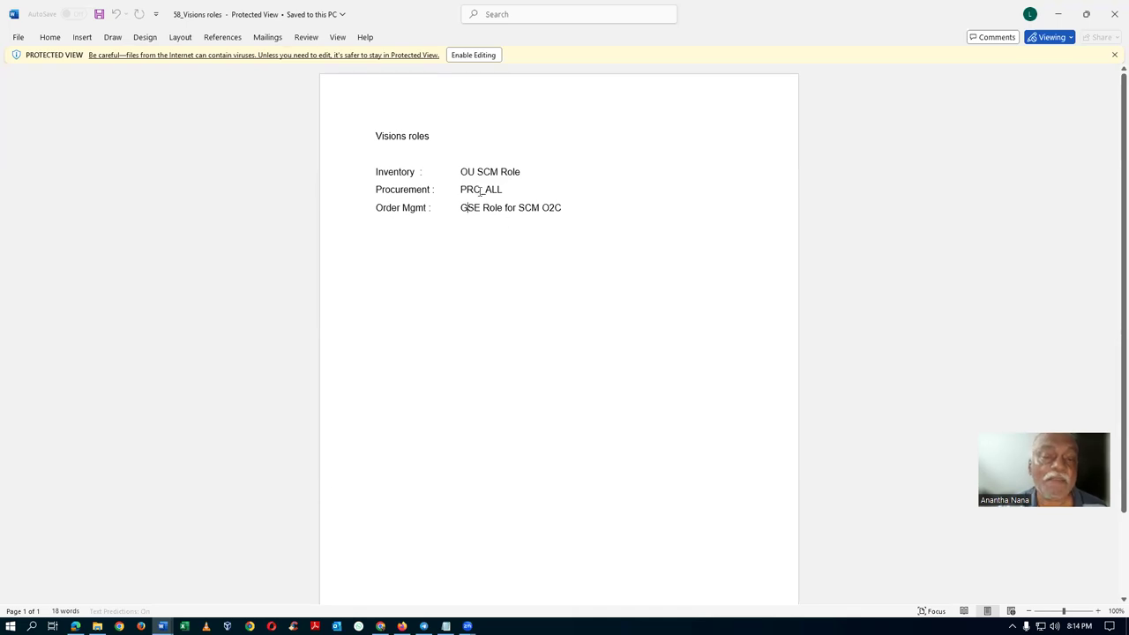
key(alt+Tab)
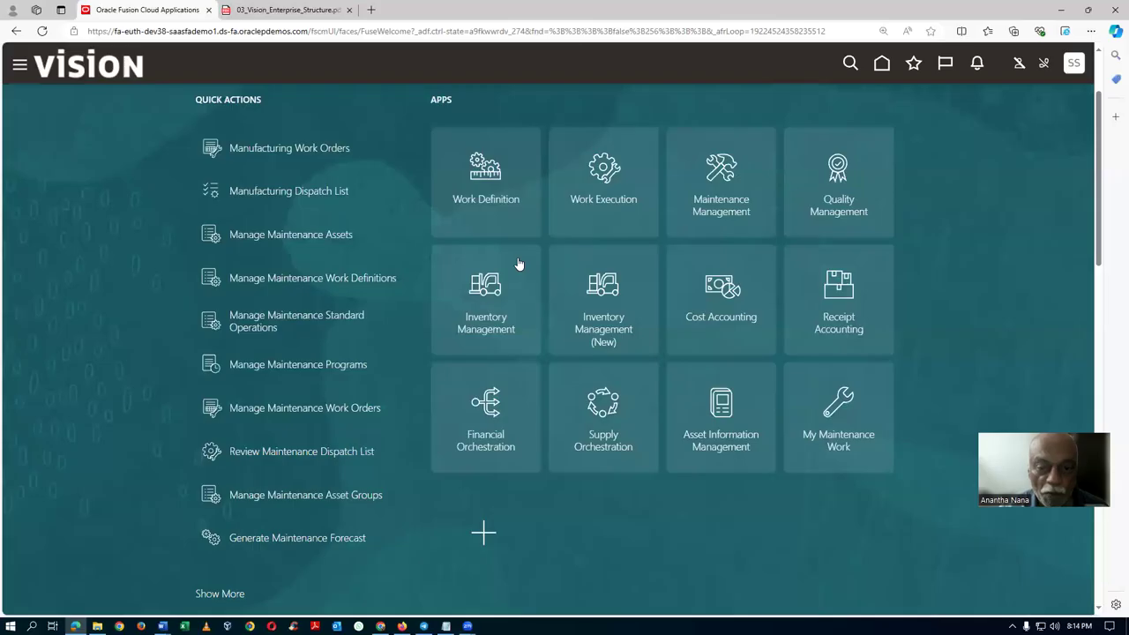
scroll(404, 308, up, 3)
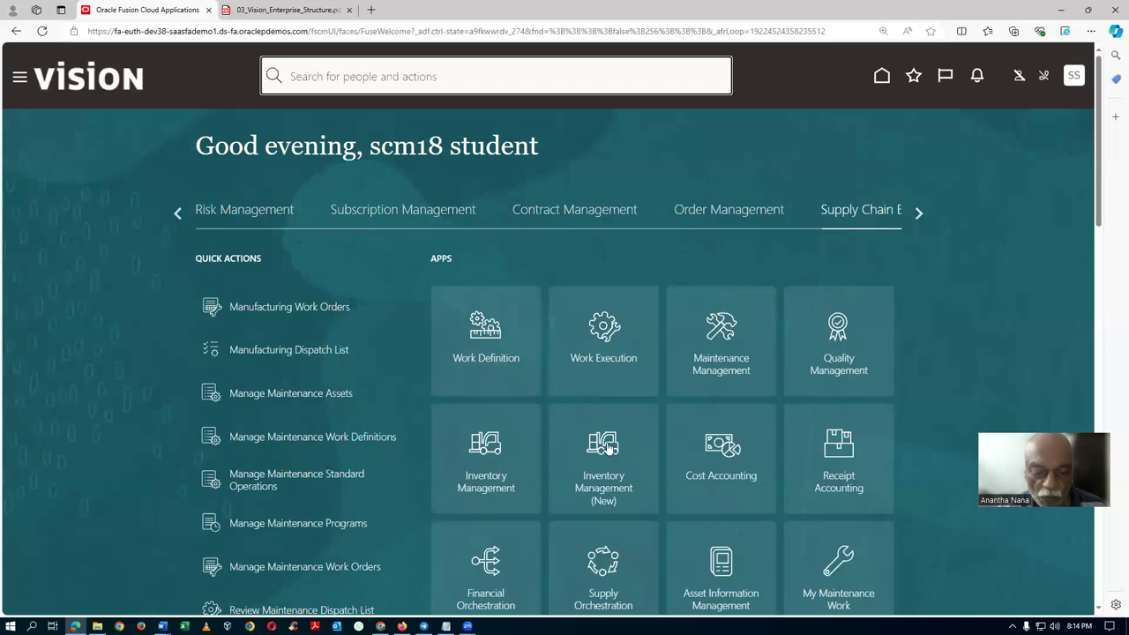
Open Inventory Management's Manage Cycle Counts for organization 001 and view its Approve Cycle Counts action.
click(486, 485)
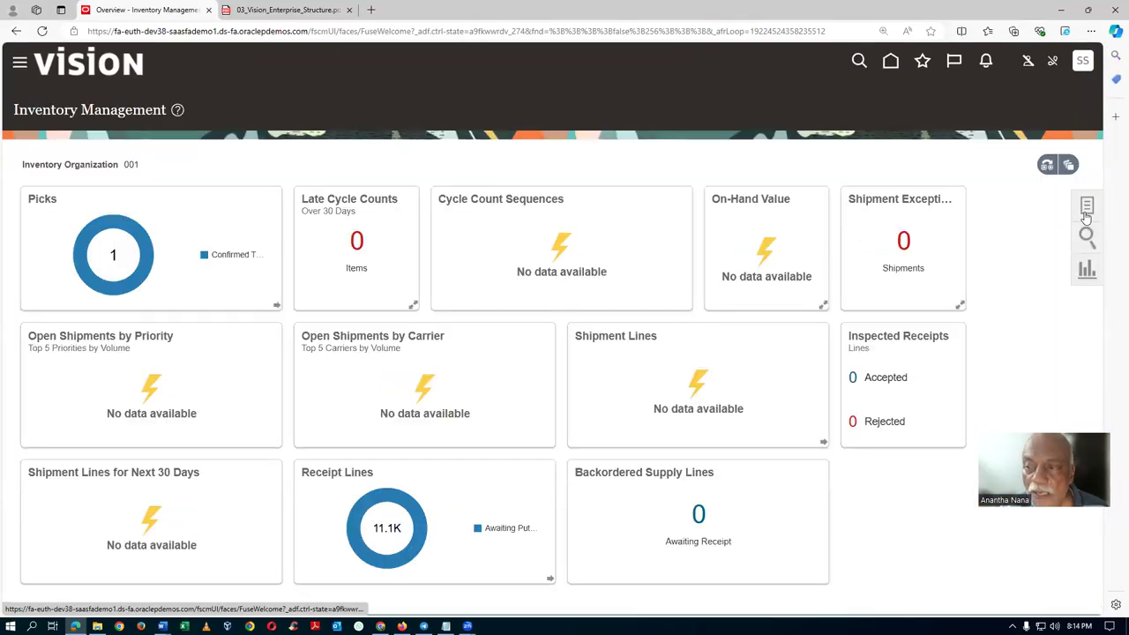
click(1086, 210)
click(994, 148)
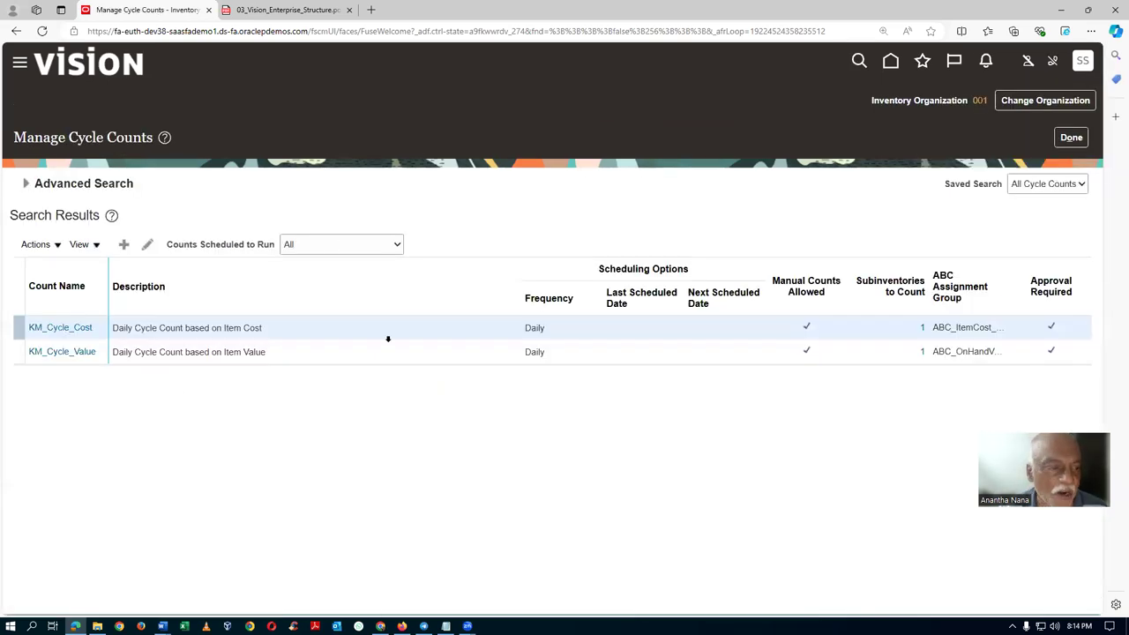
click(40, 245)
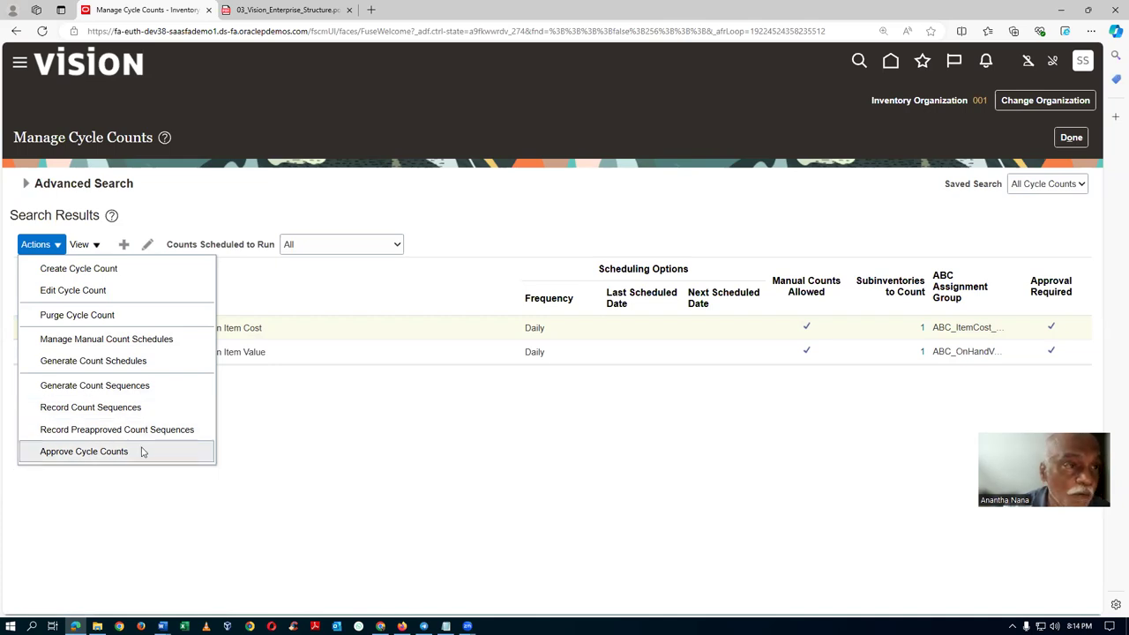
key(alt+Tab)
key(alt+Tab)
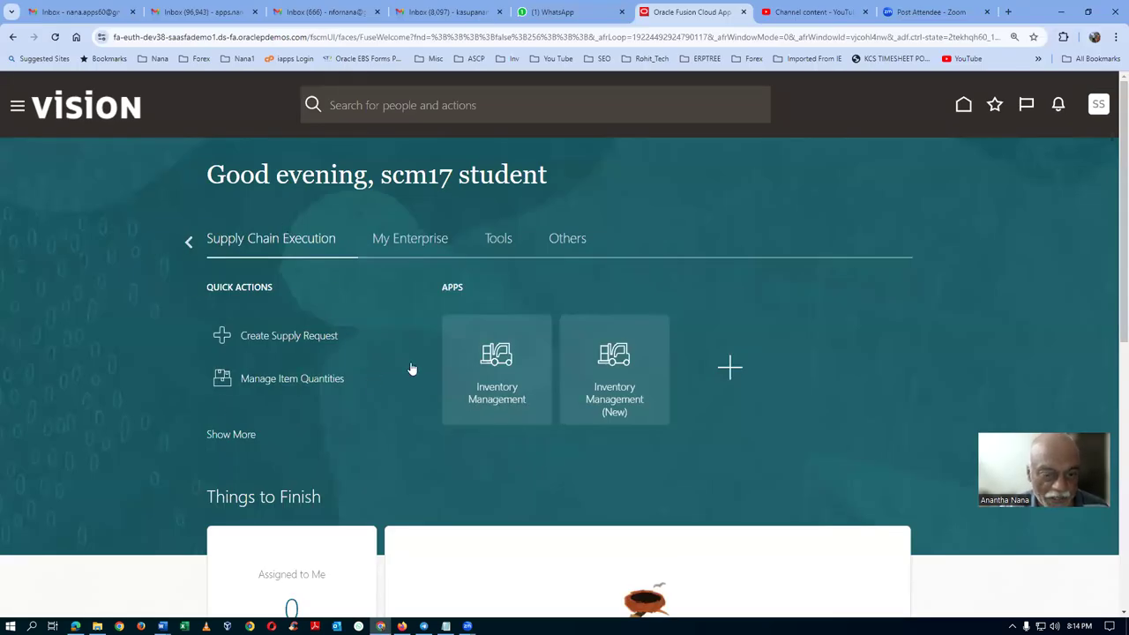
For the other user, open Manage Cycle Counts via Counts tasks and view its actions for T101.
click(507, 400)
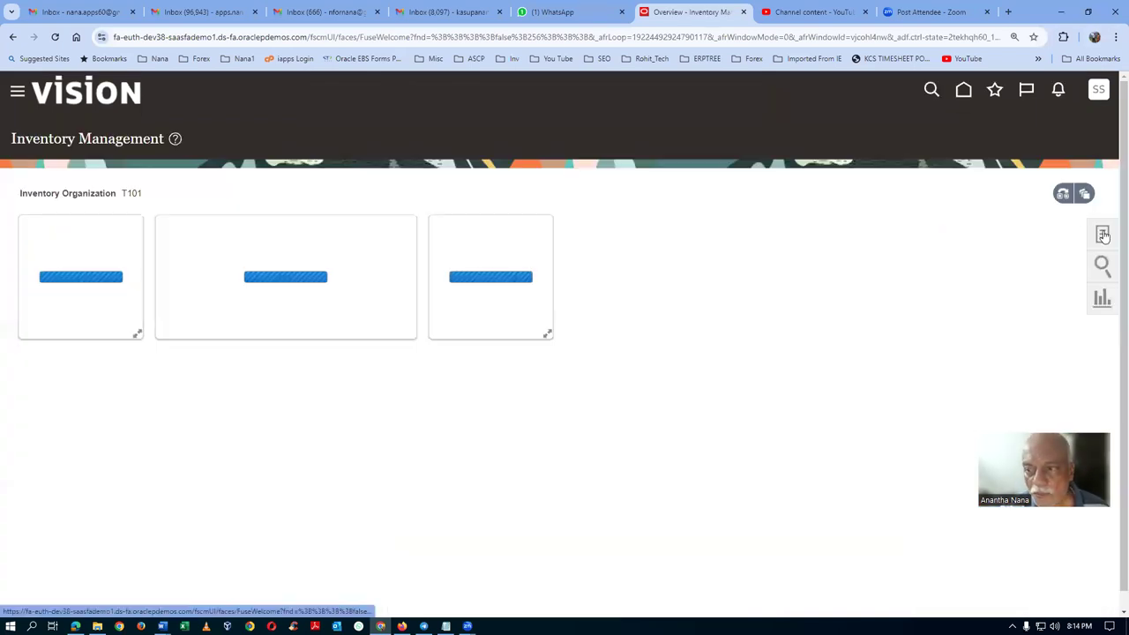
click(1103, 235)
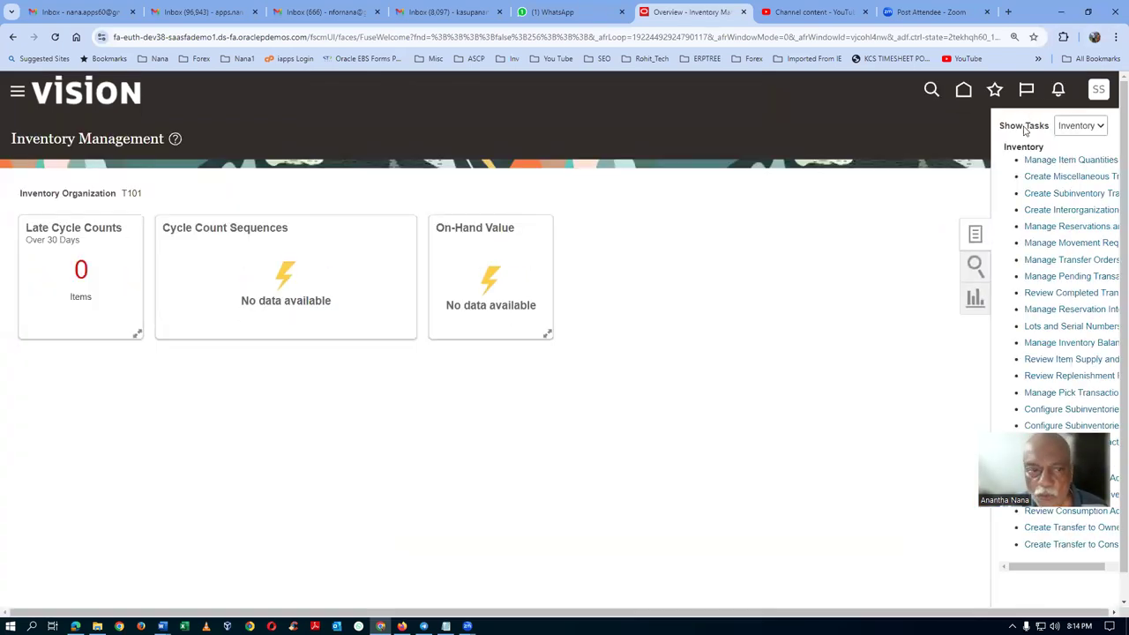
click(1025, 130)
click(1015, 156)
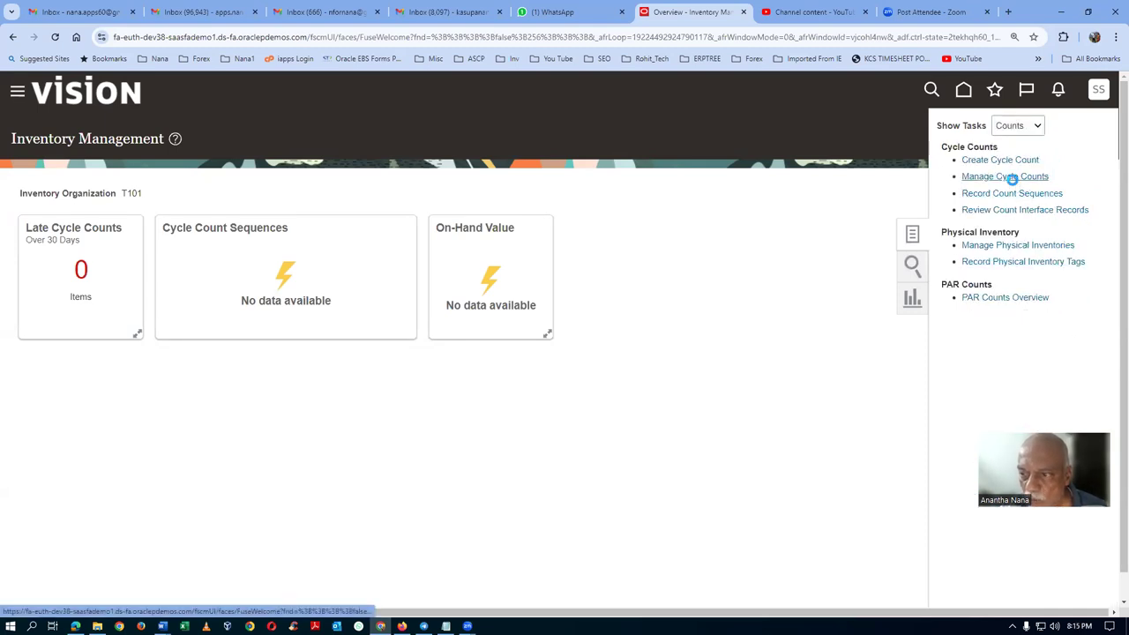
click(1004, 177)
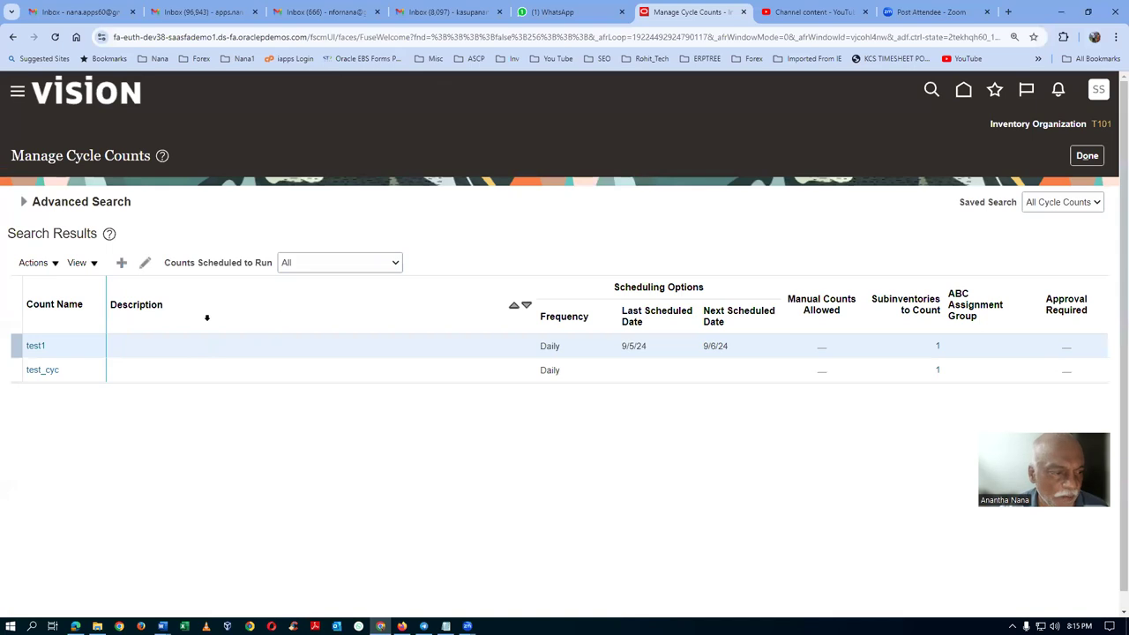
click(35, 264)
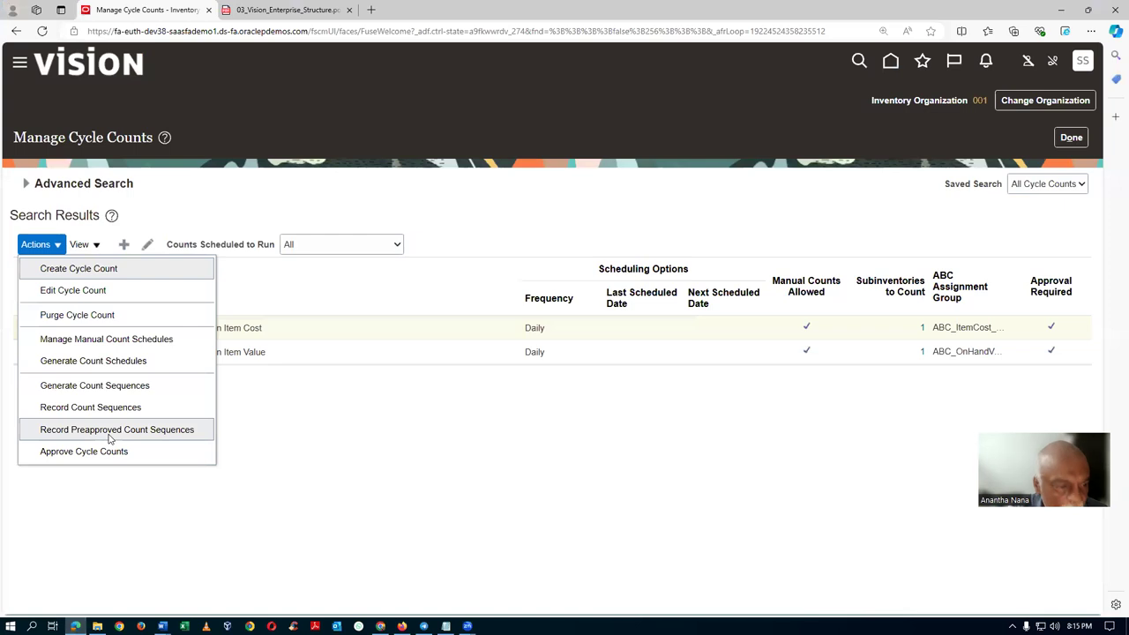
click(453, 434)
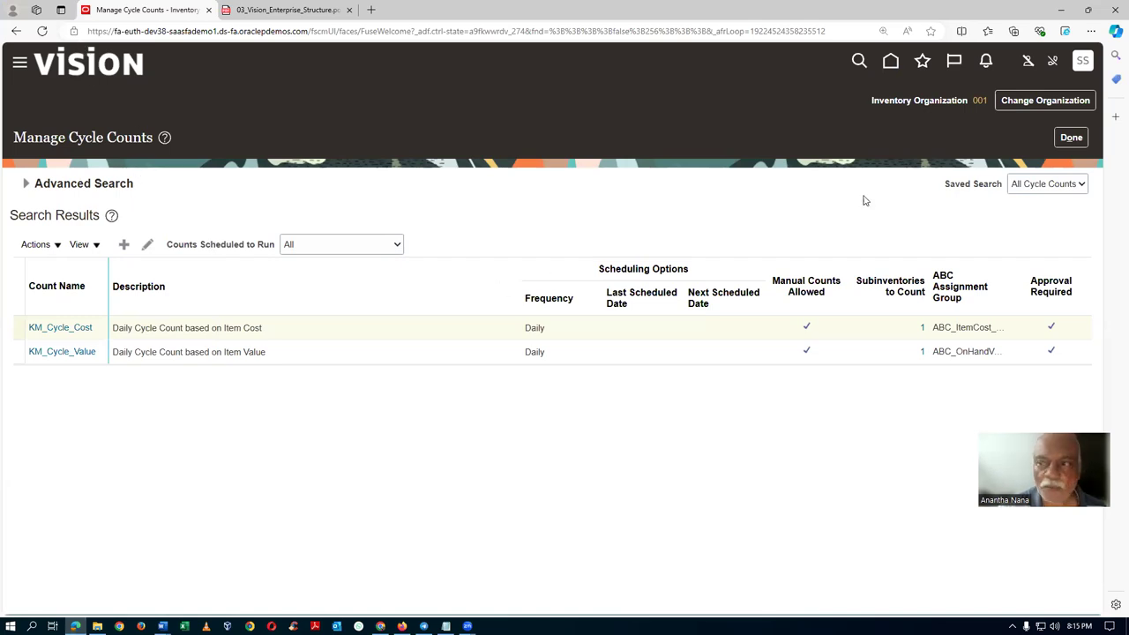
click(1071, 138)
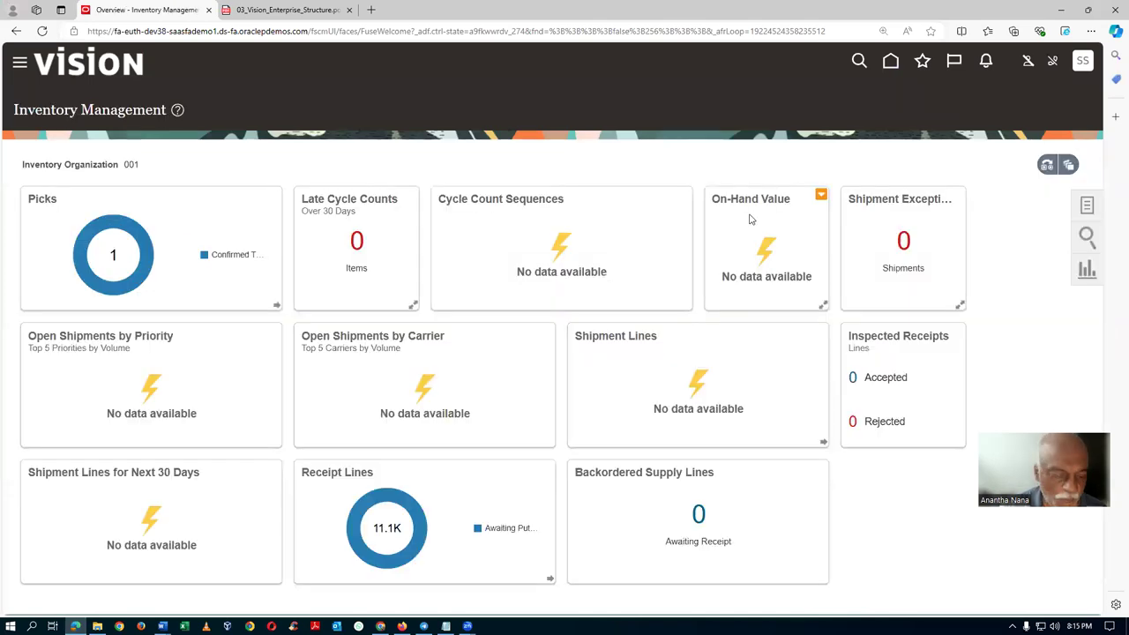
key(alt+Tab)
key(alt+Tab)
key(alt+Tab)
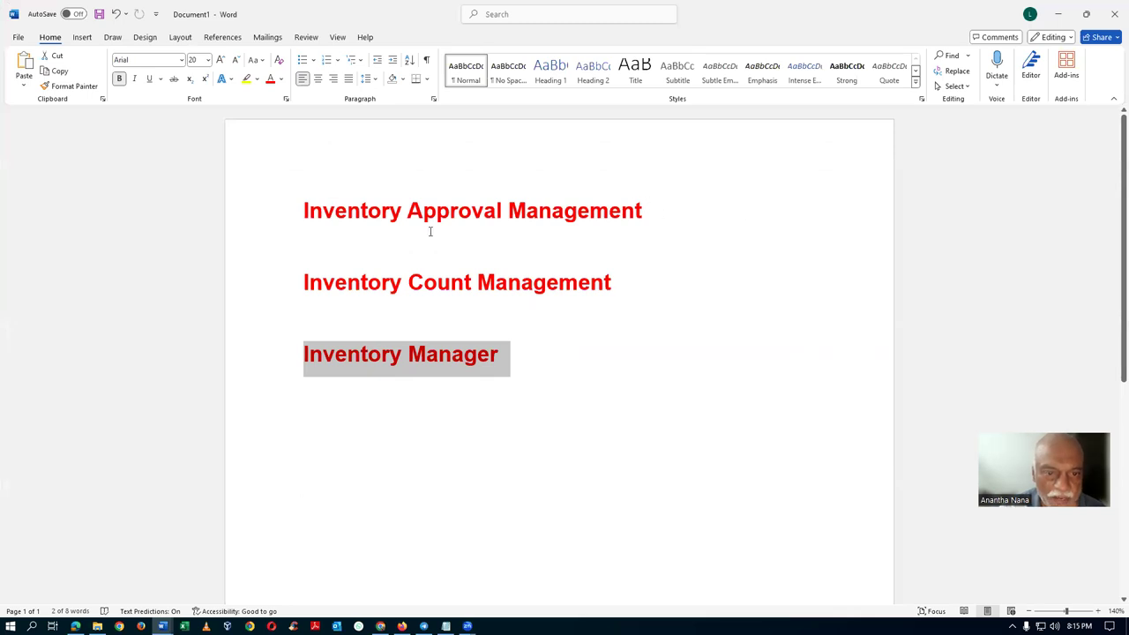
click(436, 215)
click(255, 220)
key(ctrl+c)
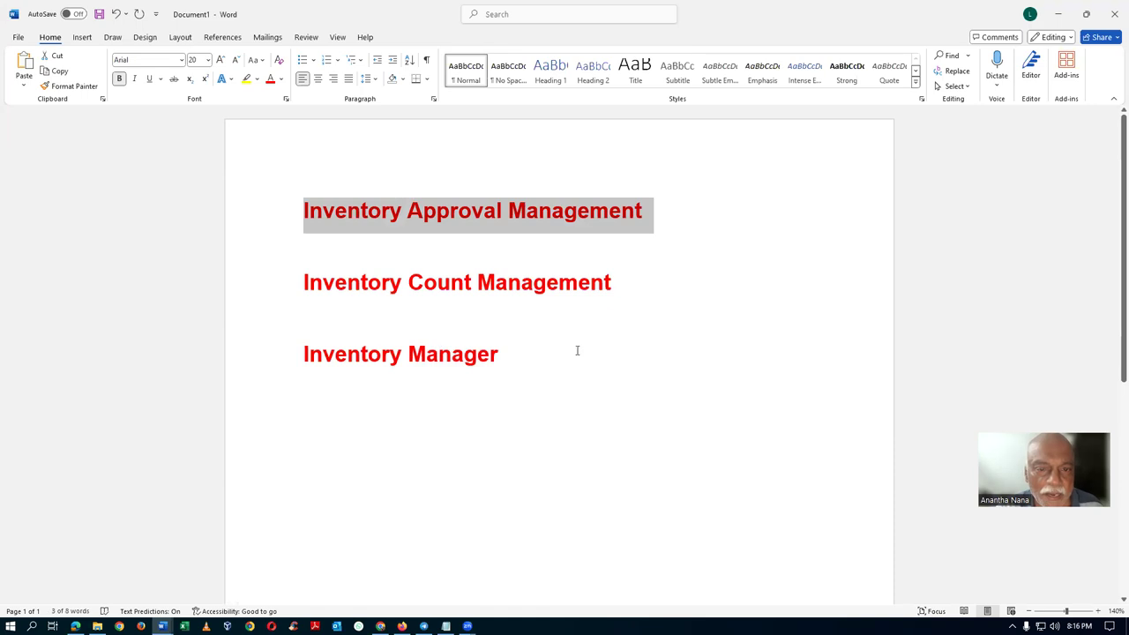
key(alt+Tab)
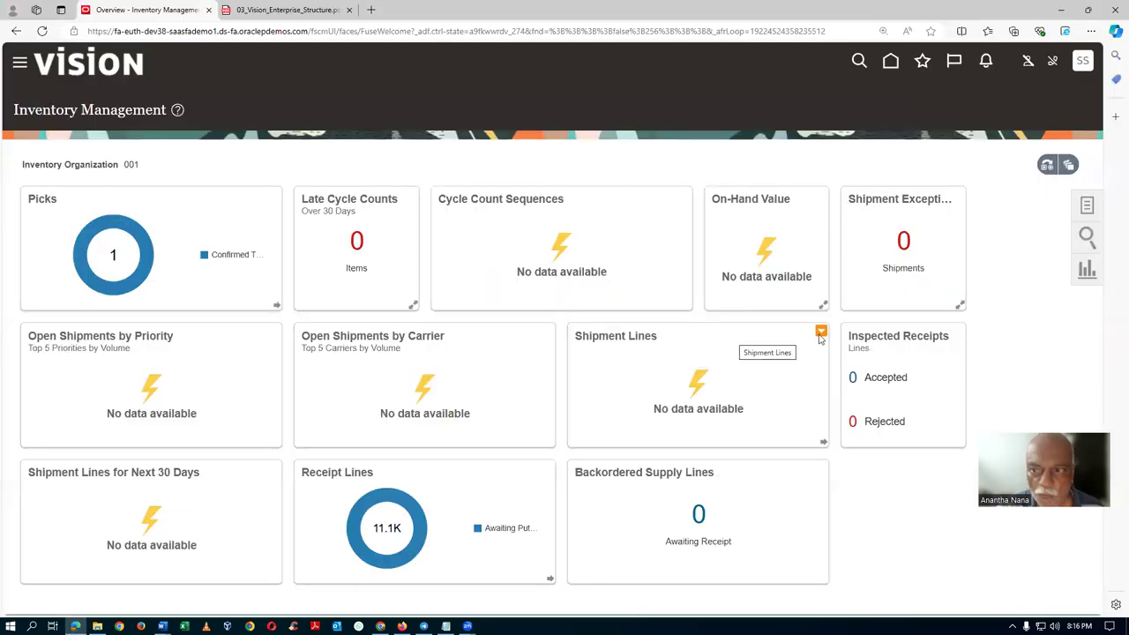
From the home page's Tools apps, open the Security Console's Roles page.
click(891, 61)
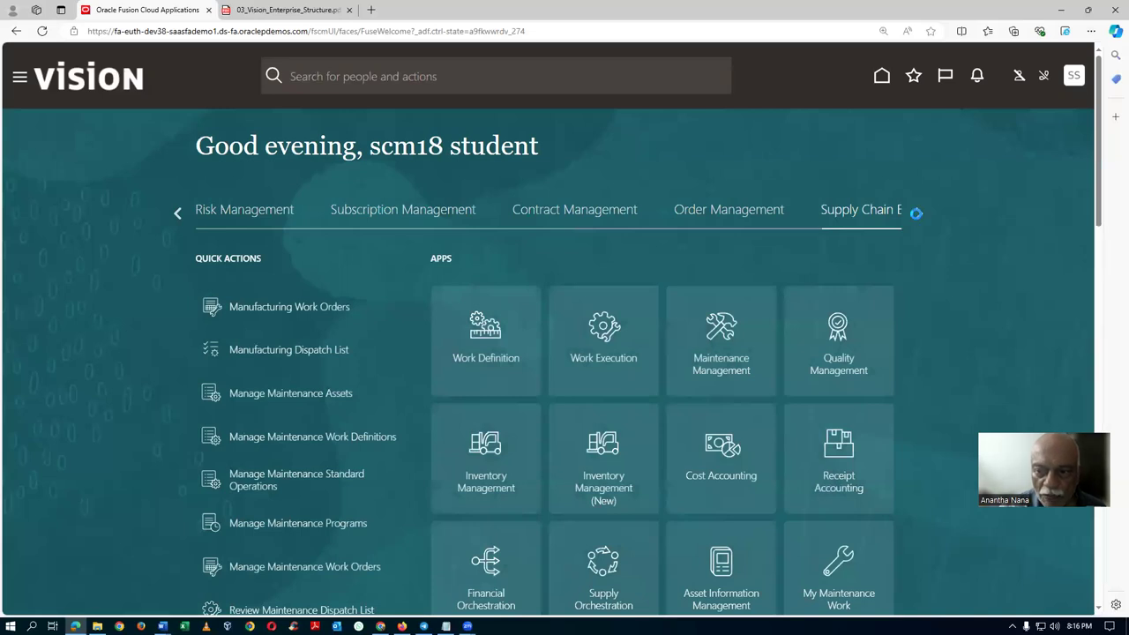
click(918, 213)
click(916, 214)
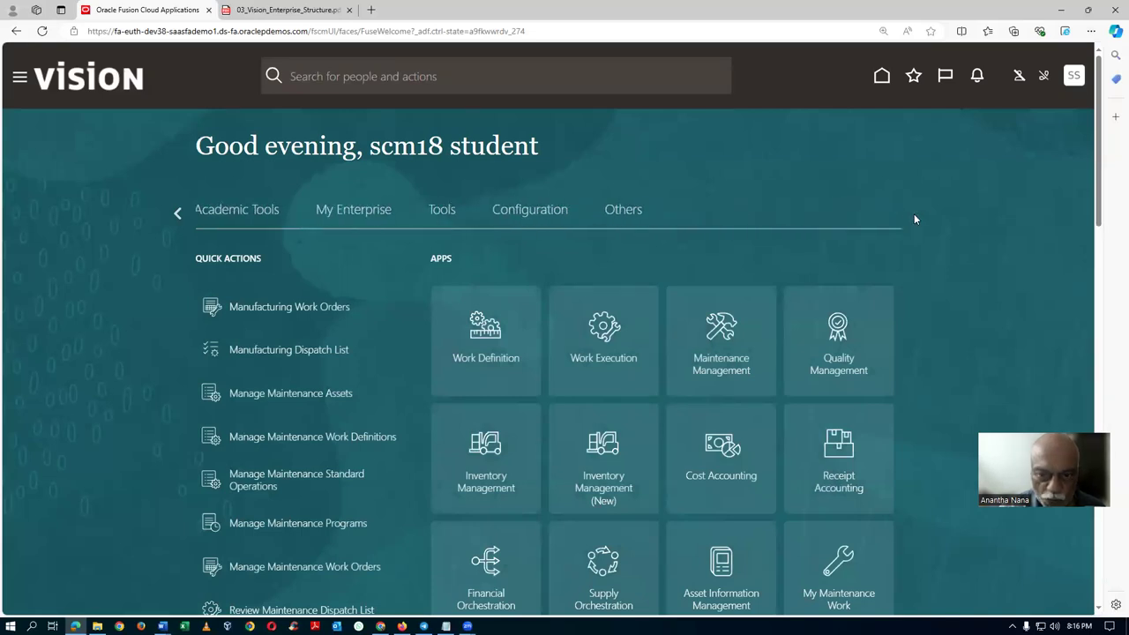
click(441, 210)
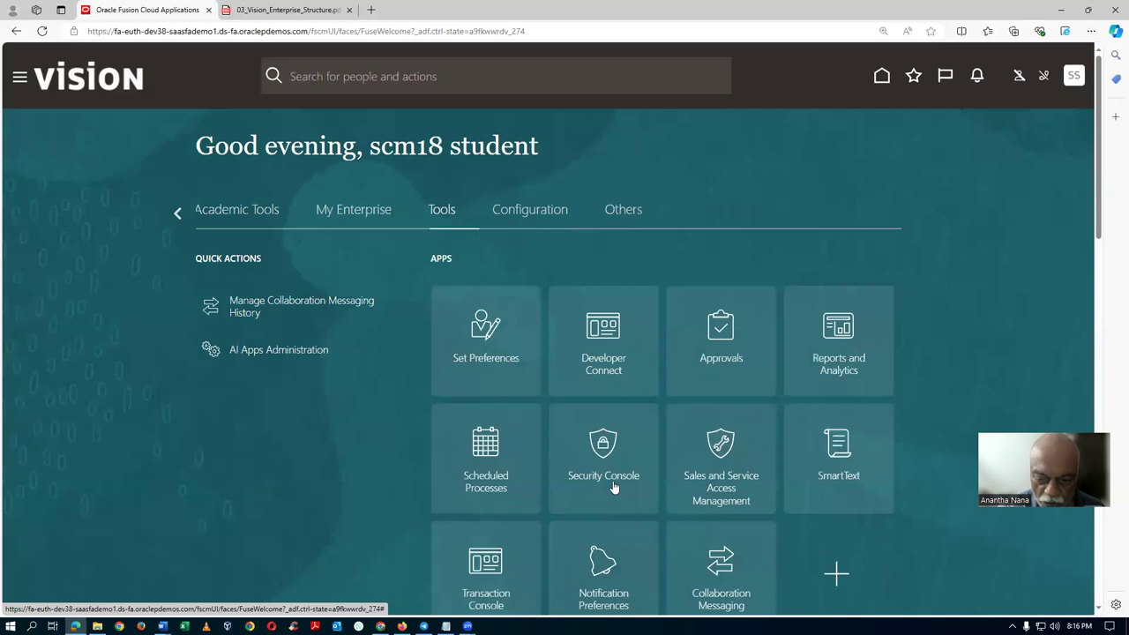
click(613, 485)
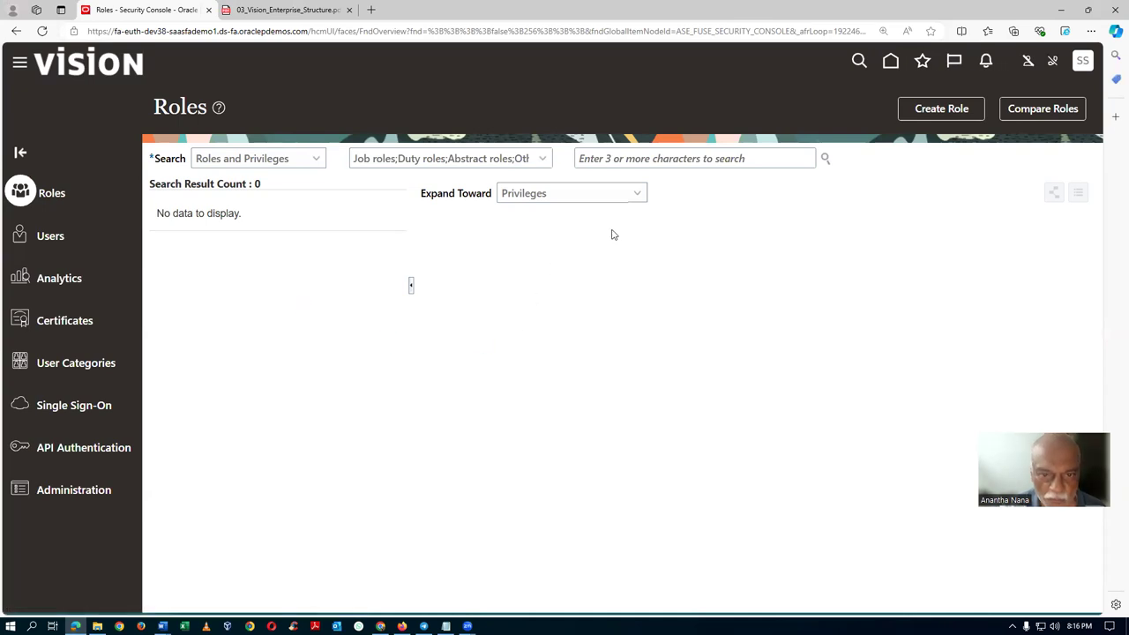
Find the Inventory Approval Management duty role and open it for editing.
click(591, 164)
key(ctrl+v)
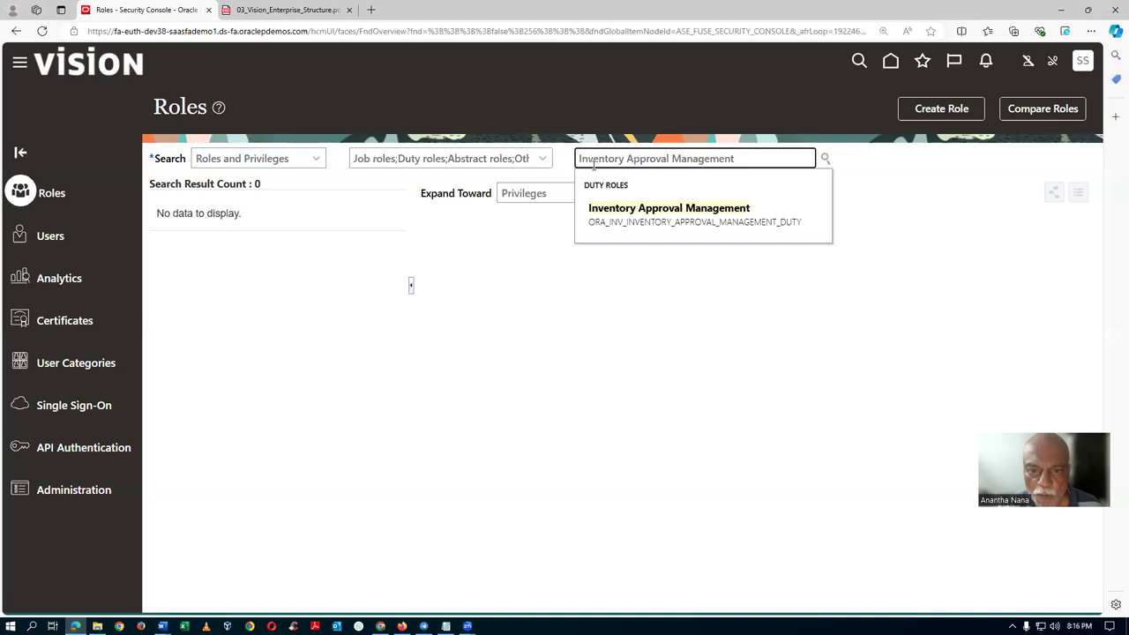
click(610, 217)
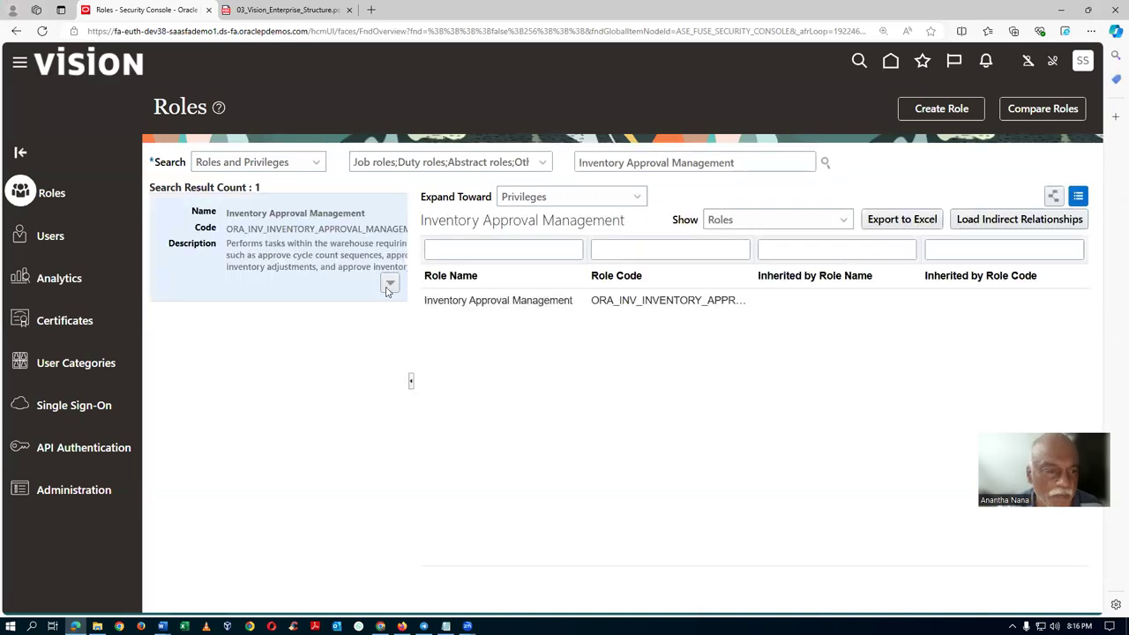
click(389, 283)
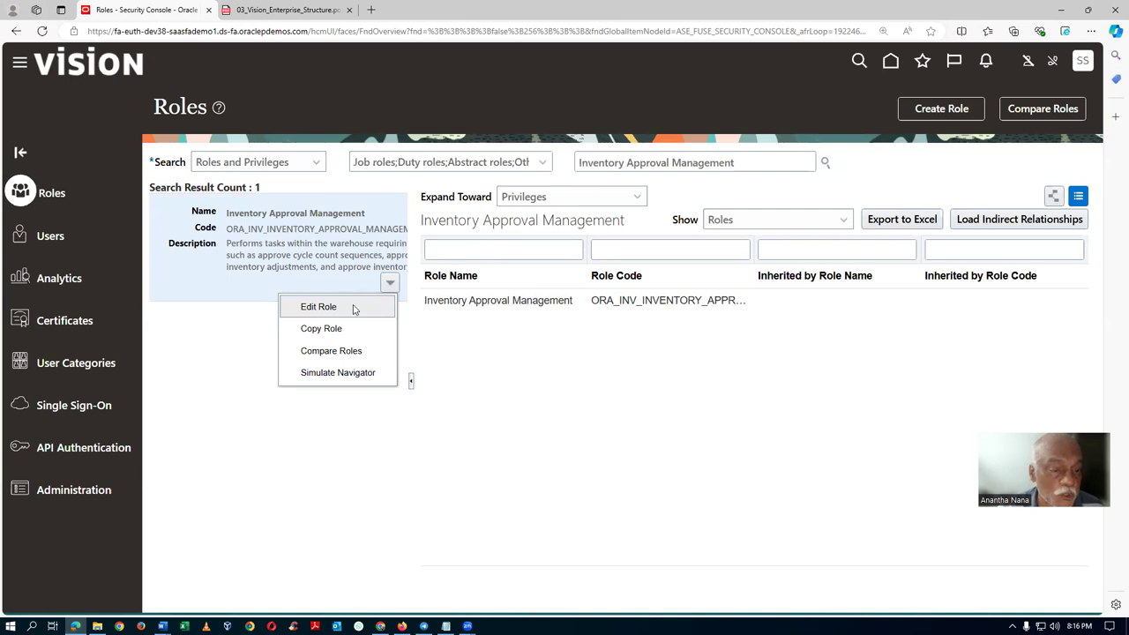
click(354, 309)
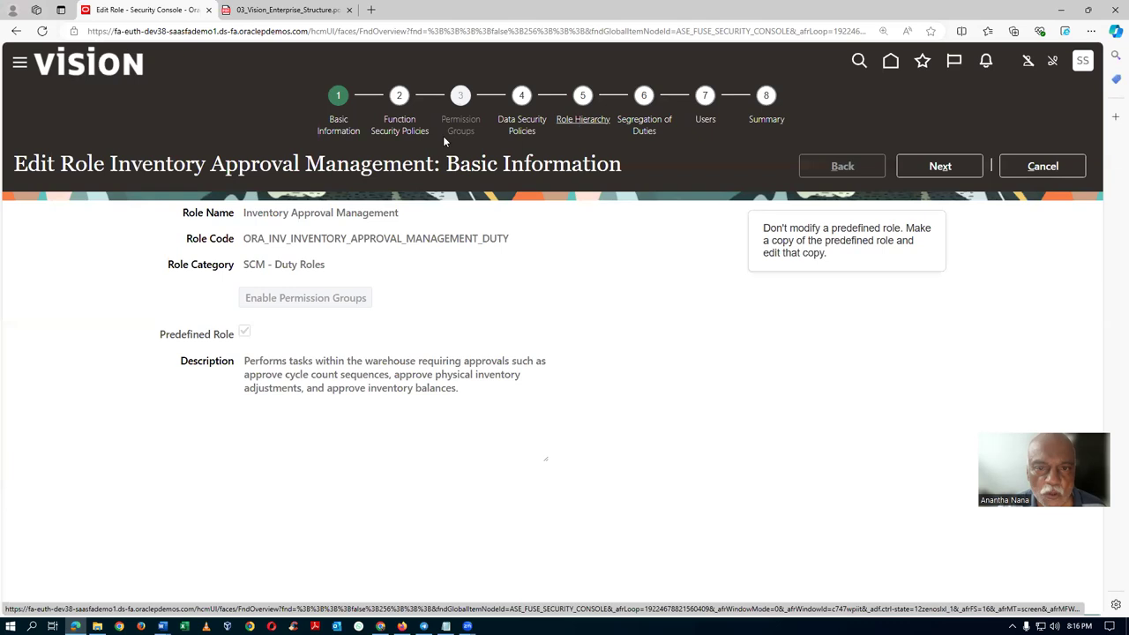
Review its role hierarchy and approval privileges' resources, then cancel without saving.
click(600, 121)
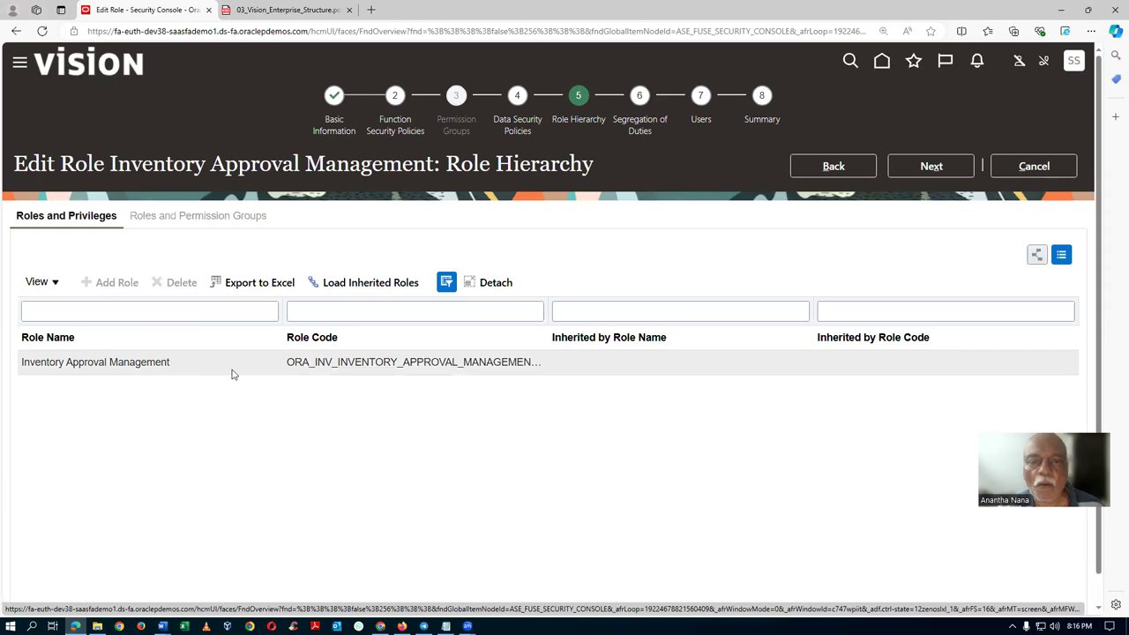
click(398, 132)
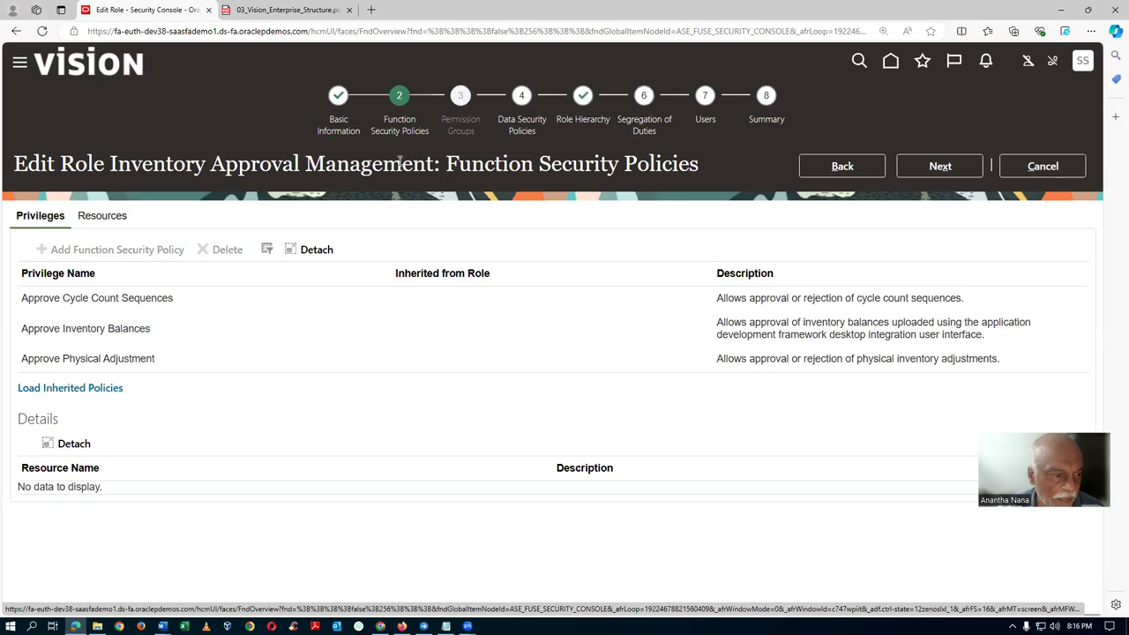
click(74, 389)
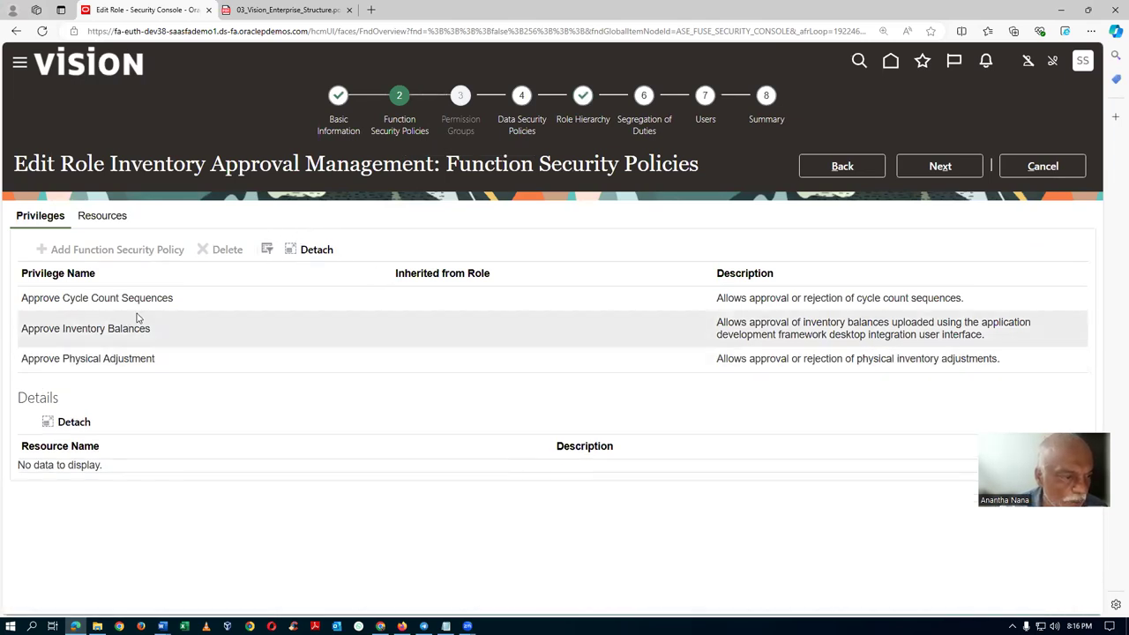
click(197, 299)
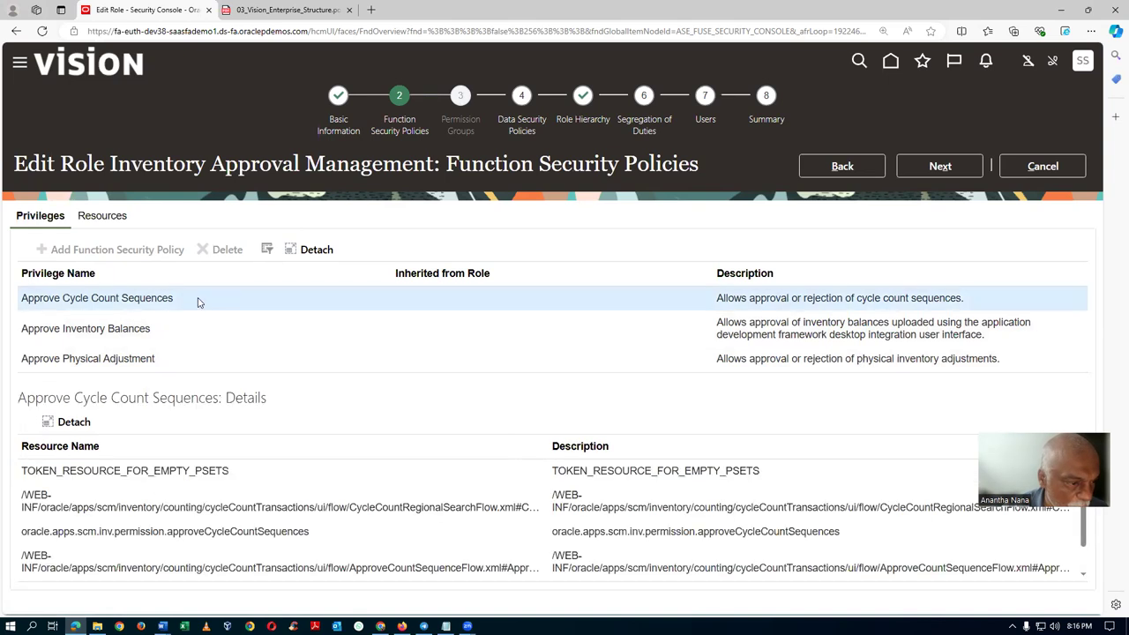
click(187, 361)
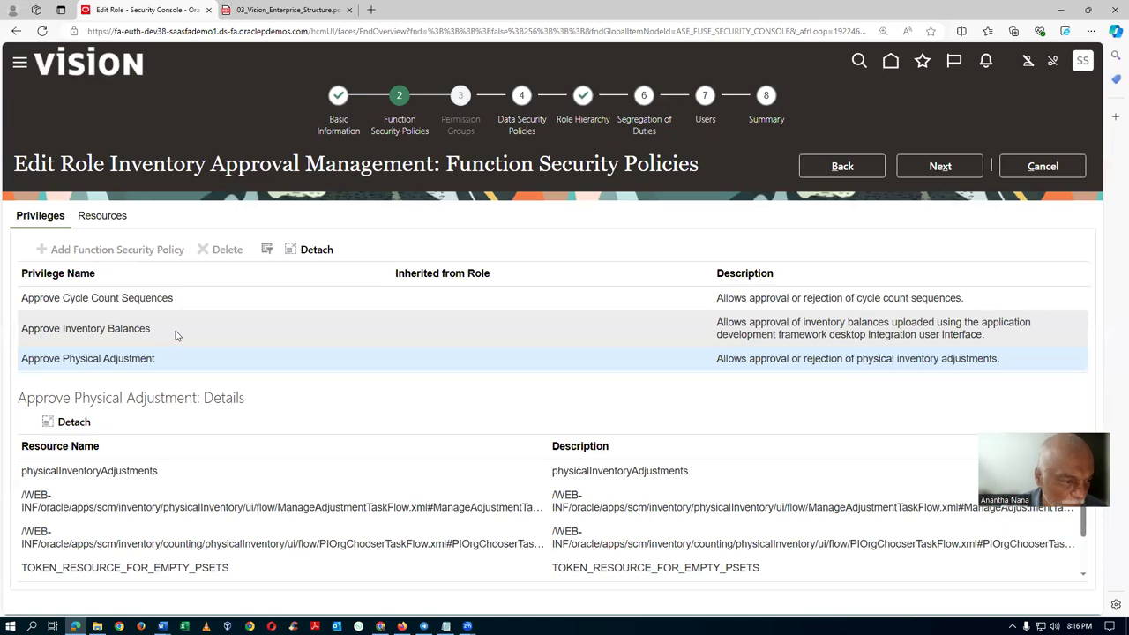
click(197, 303)
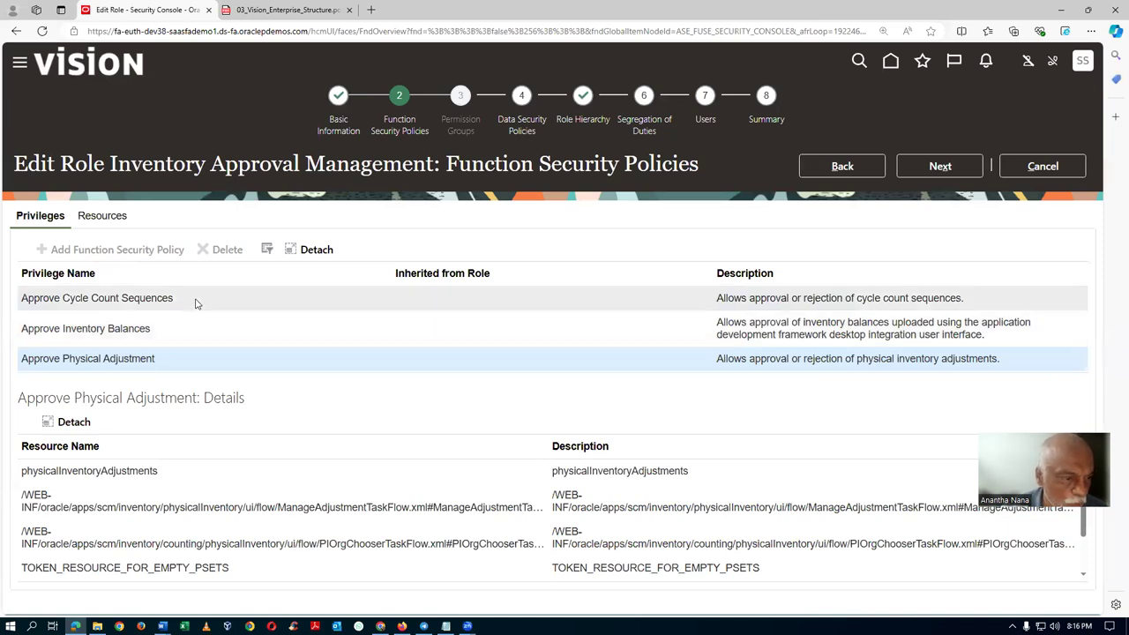
click(177, 368)
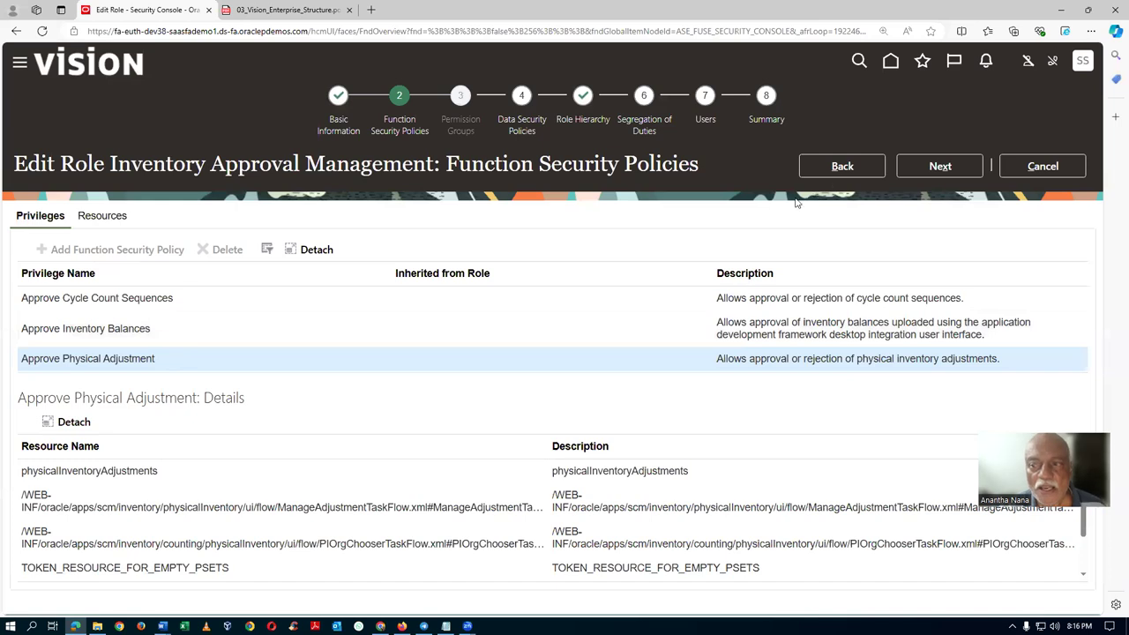
click(1005, 175)
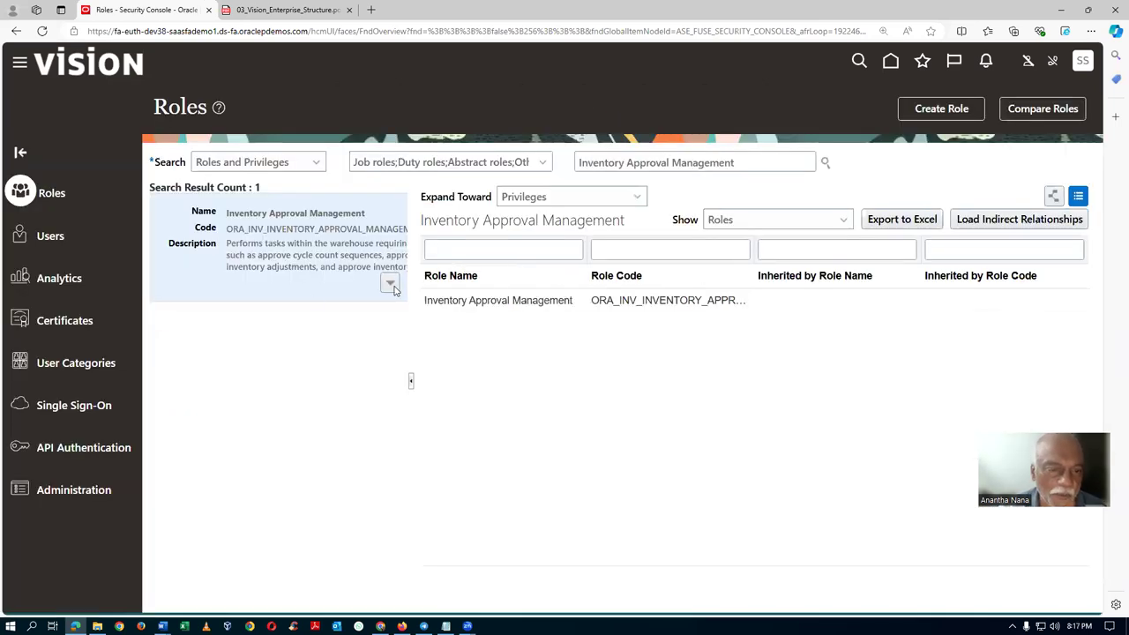
Copy Inventory Approval Management as top role plus inherited roles.
click(390, 283)
click(330, 327)
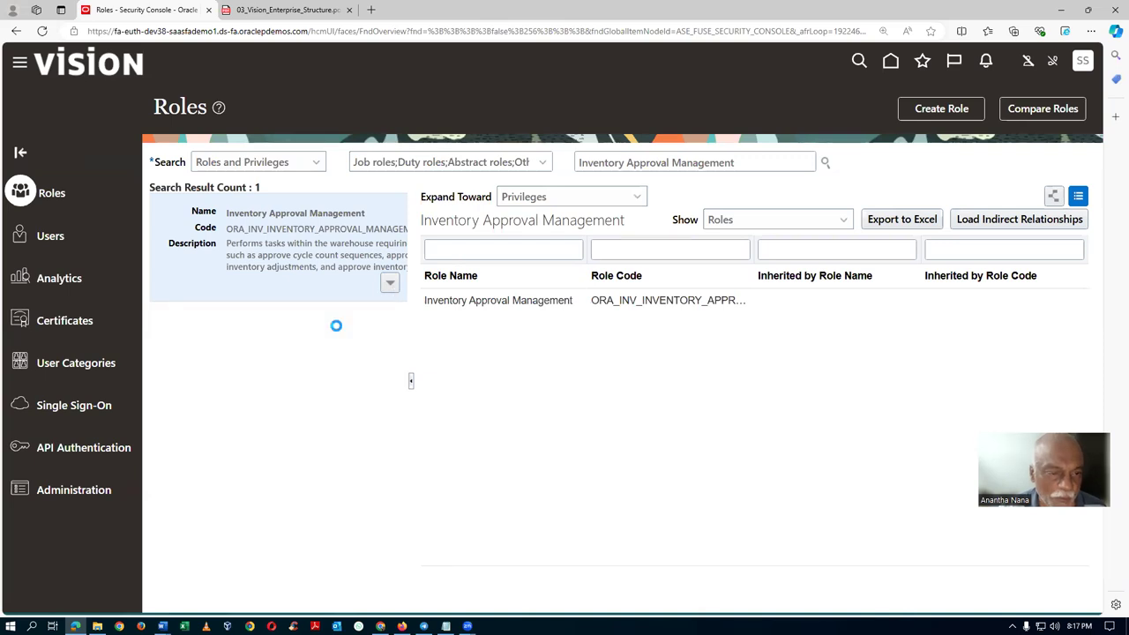
click(497, 345)
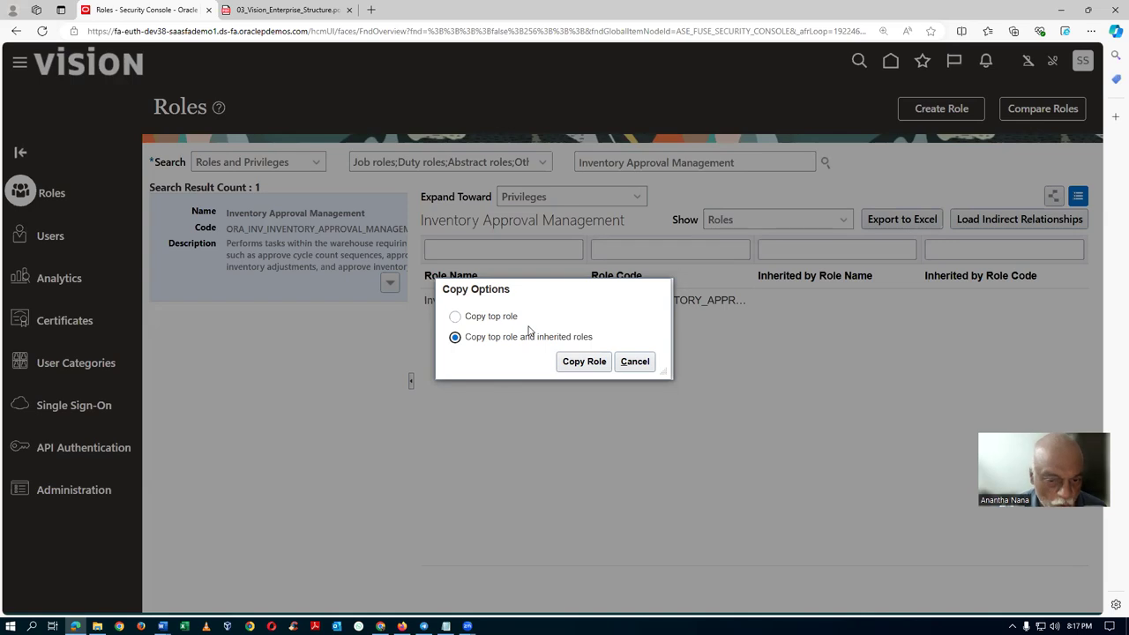
click(572, 367)
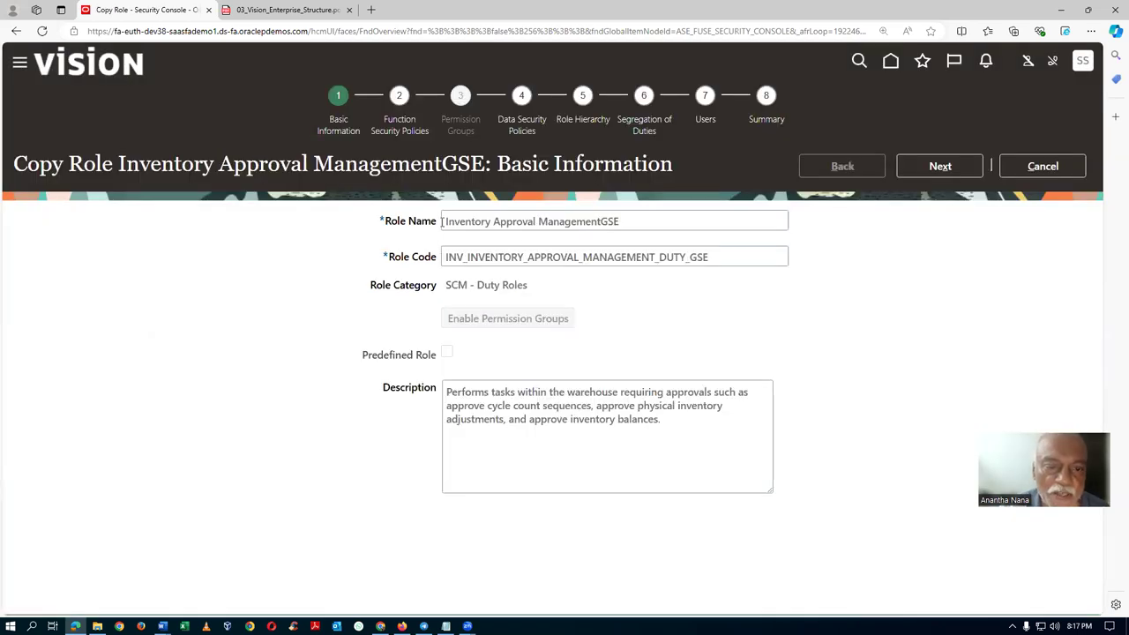
Prefix the copy's role name with 'a02' and its role code with 'A02_'.
click(441, 222)
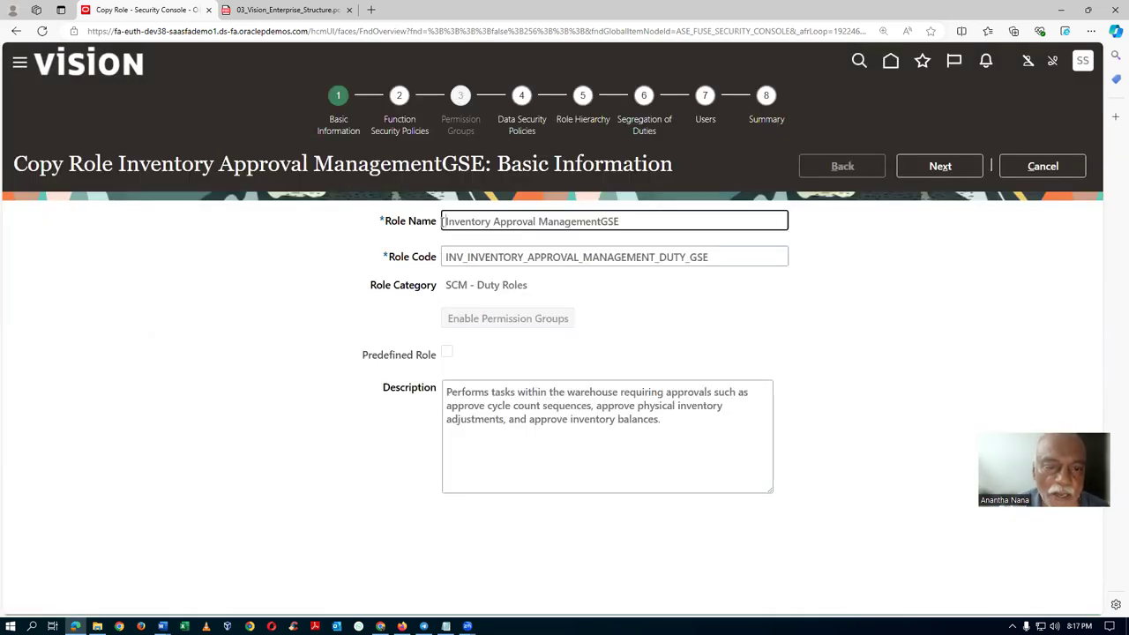
text(a02)
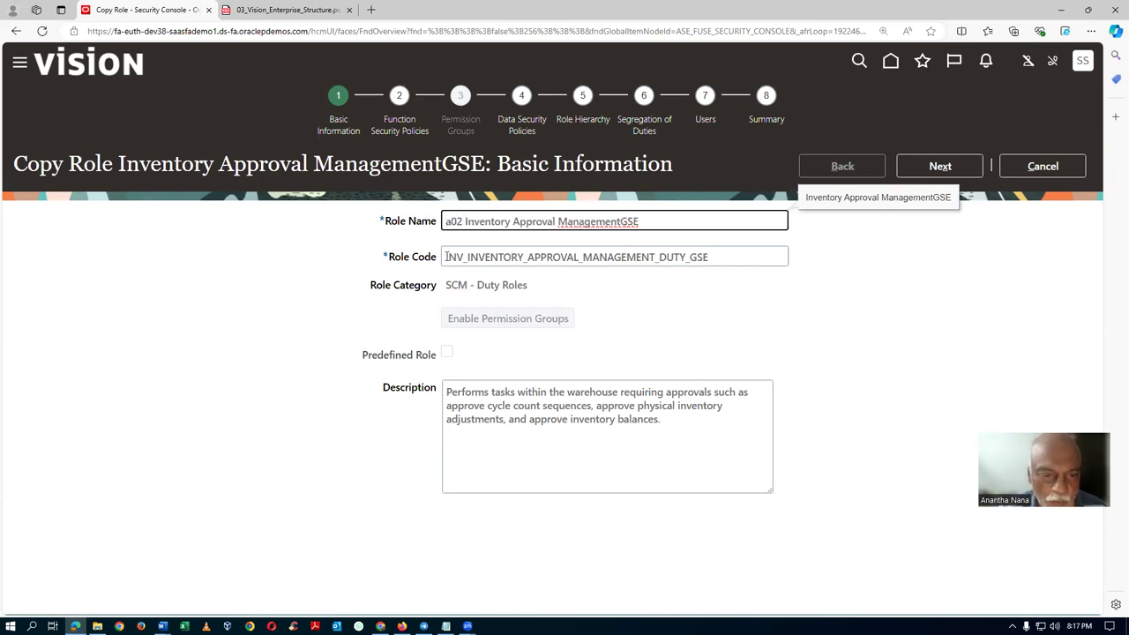
click(445, 256)
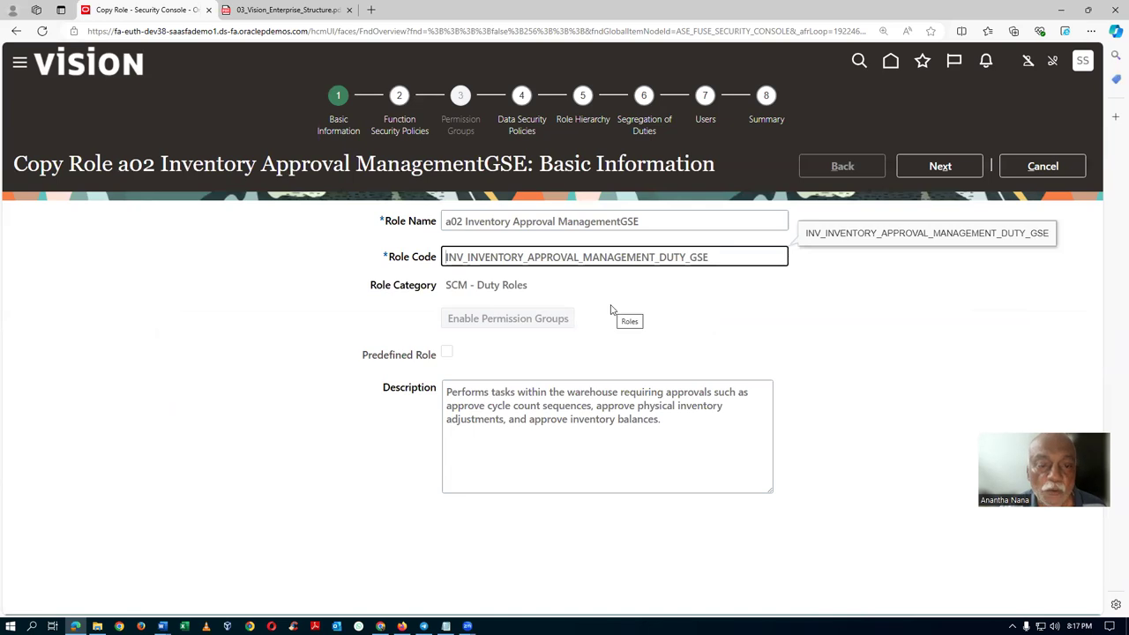
text(A)
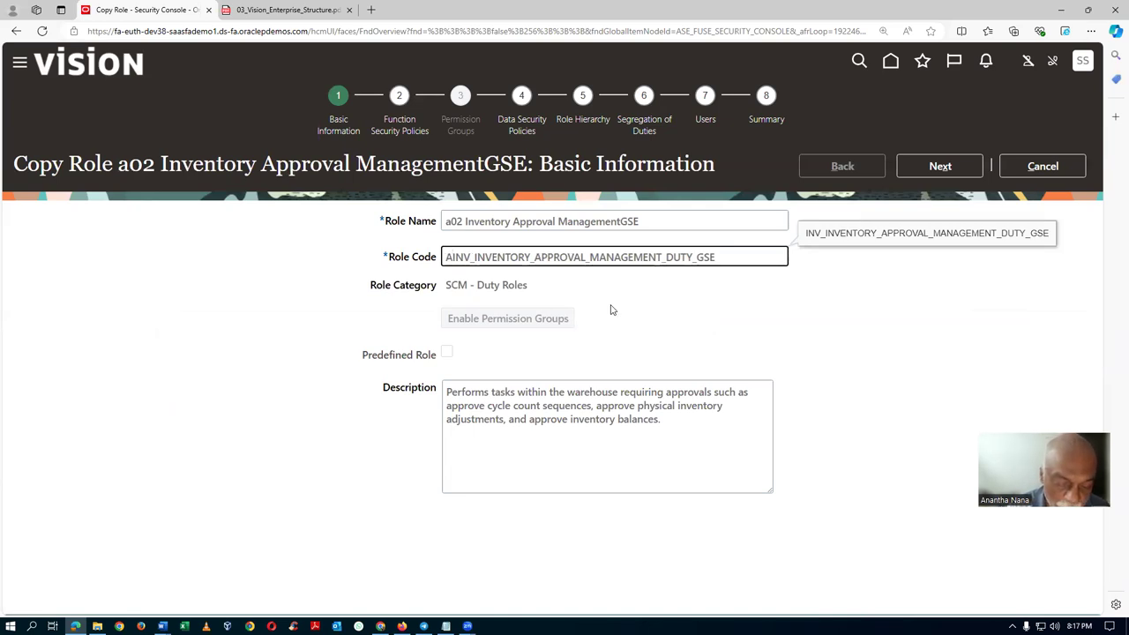
text(02_)
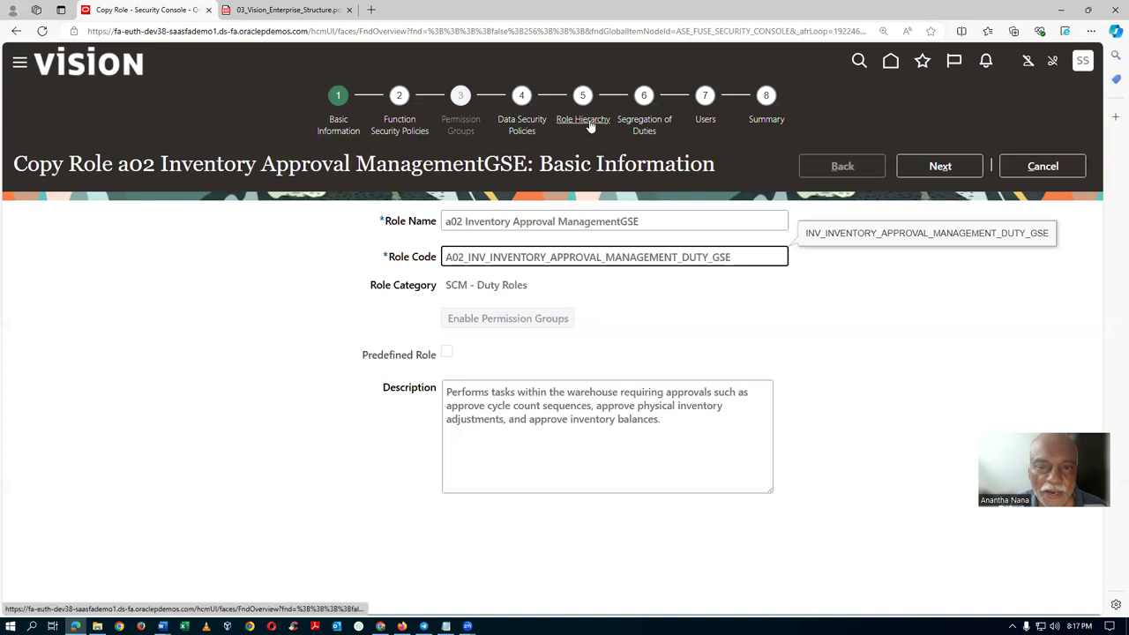
Open the copy's Role Hierarchy step and select a02 Inventory Approval ManagementGSE.
click(589, 122)
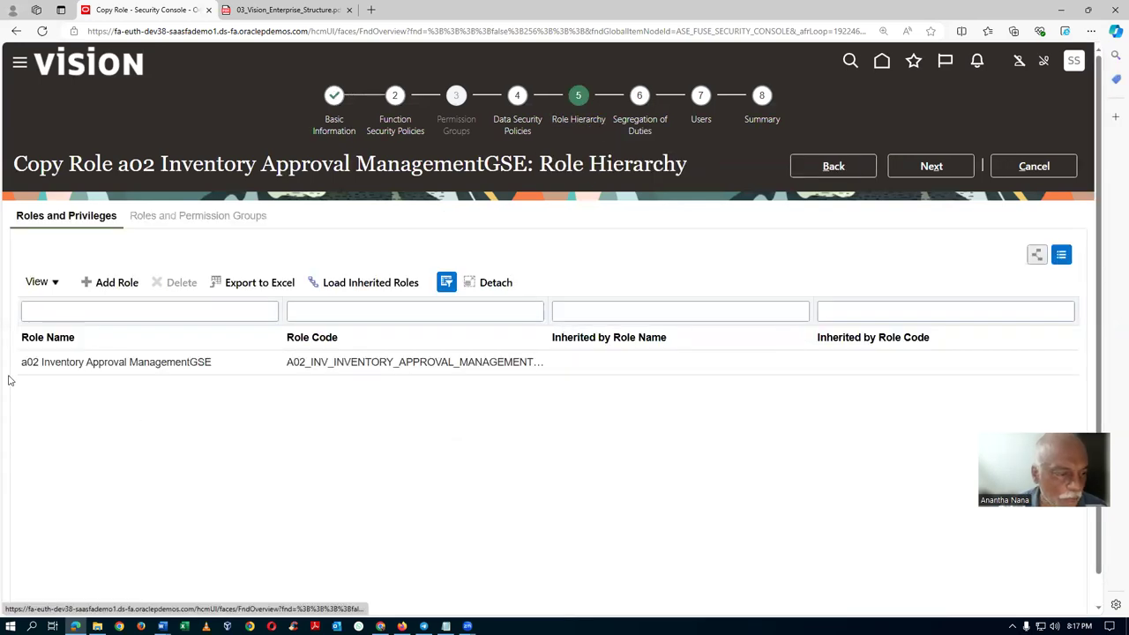
click(258, 370)
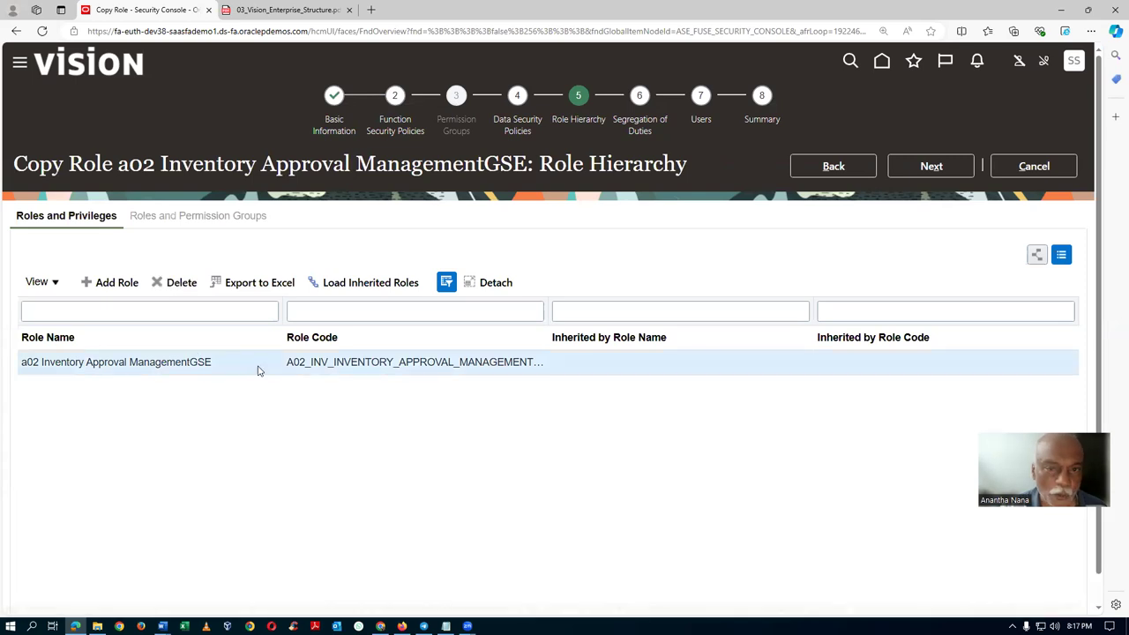
Delete Approve Cycle Count Sequences and Approve Physical Adjustment, keeping only Approve Inventory Balances.
click(393, 132)
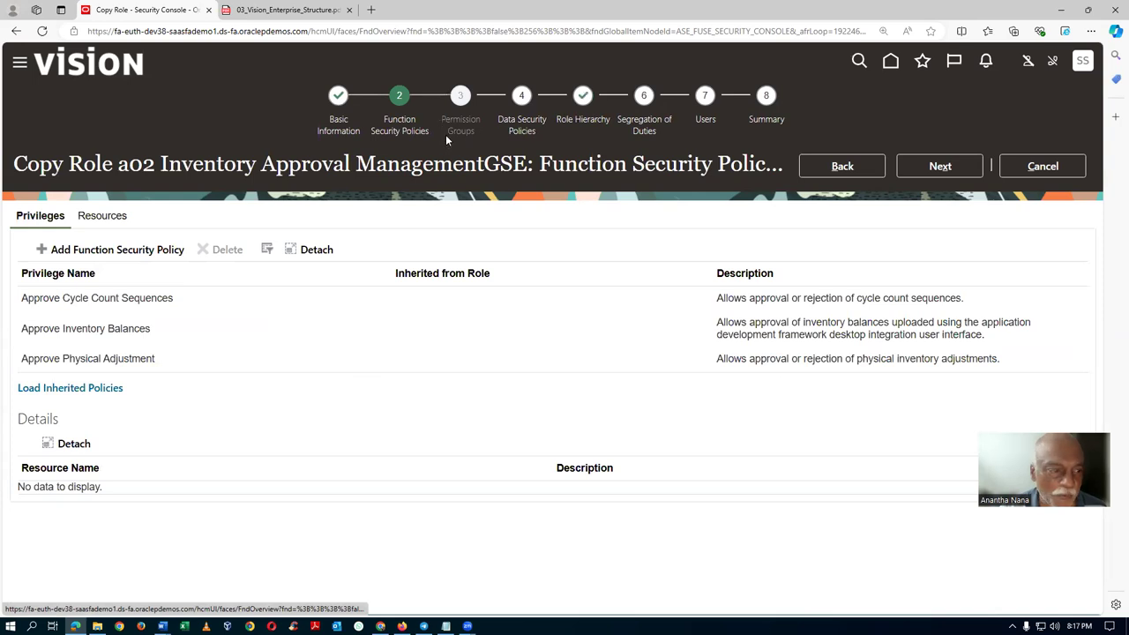
click(206, 305)
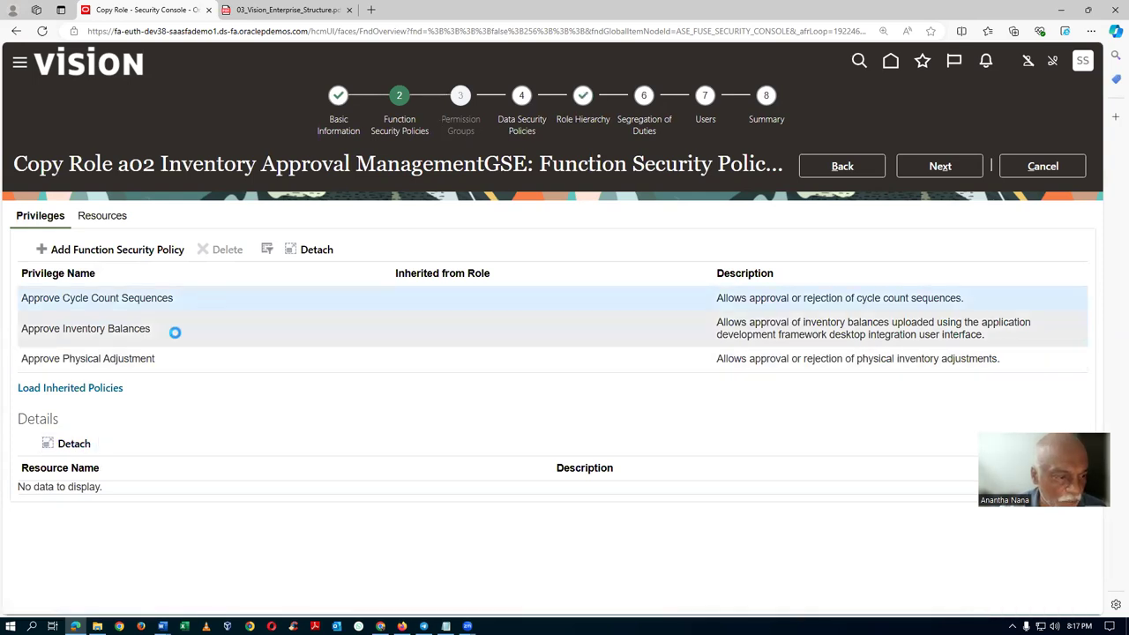
click(80, 388)
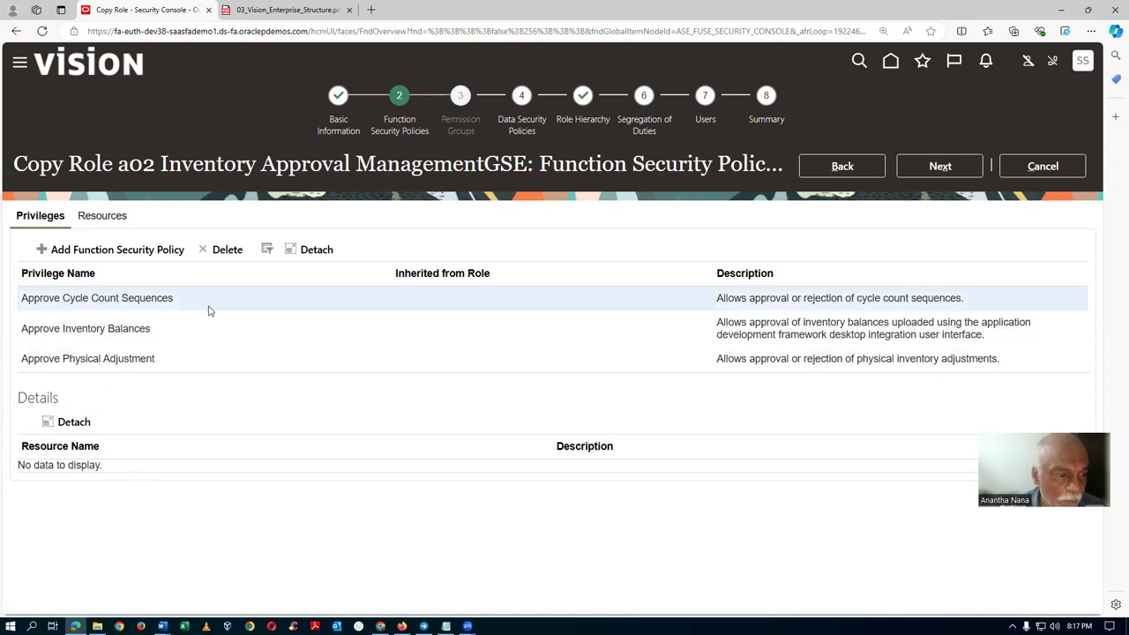
click(225, 250)
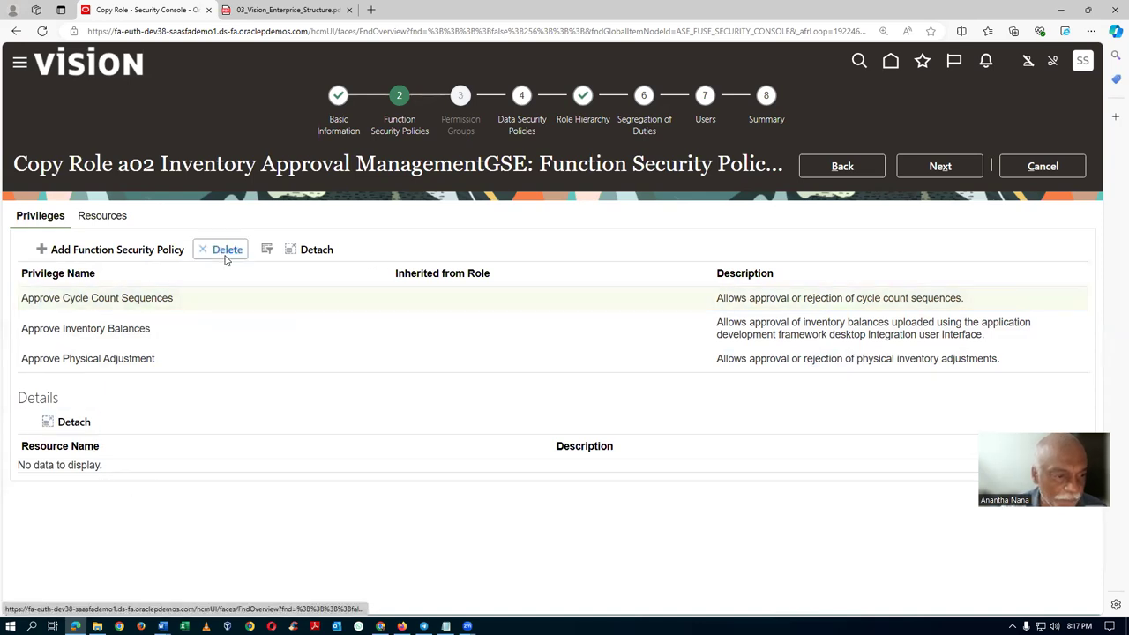
click(596, 362)
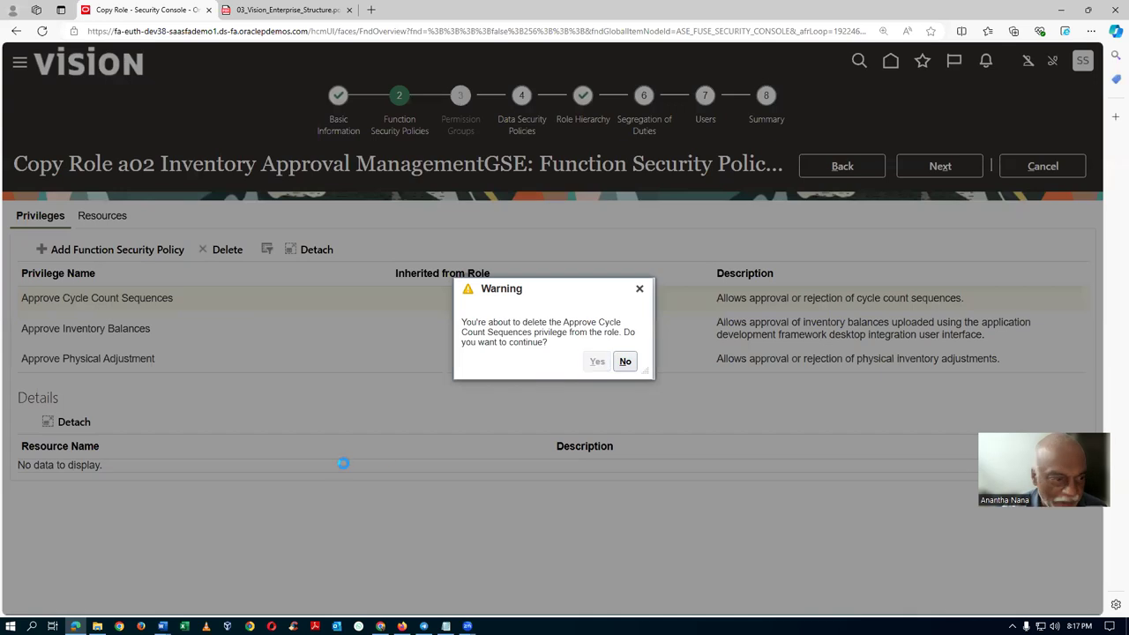
click(187, 339)
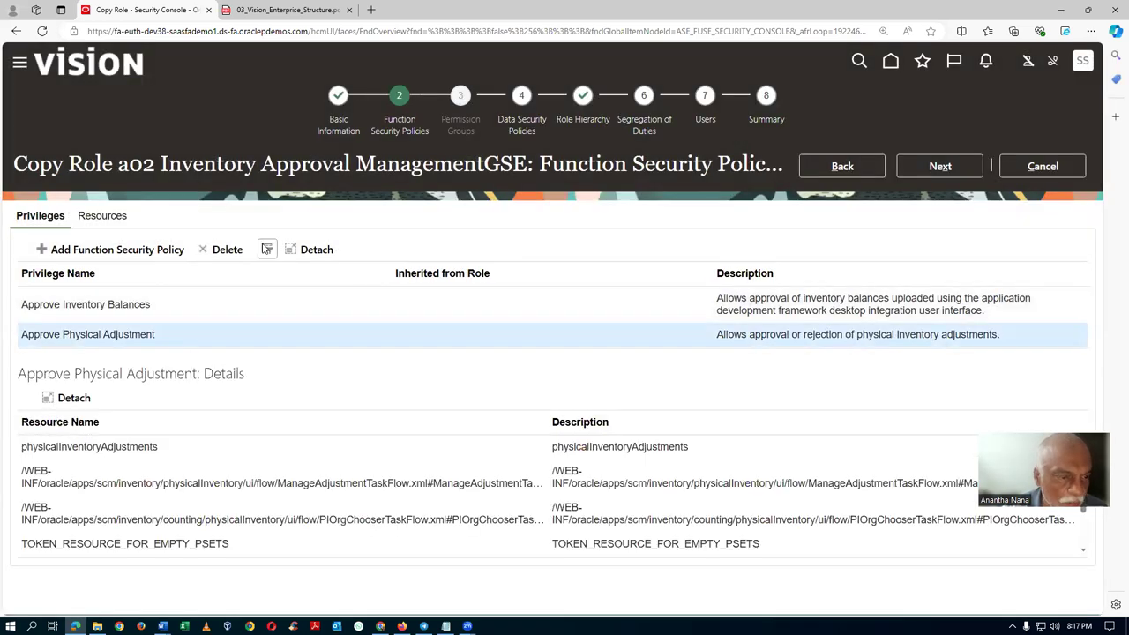
click(226, 250)
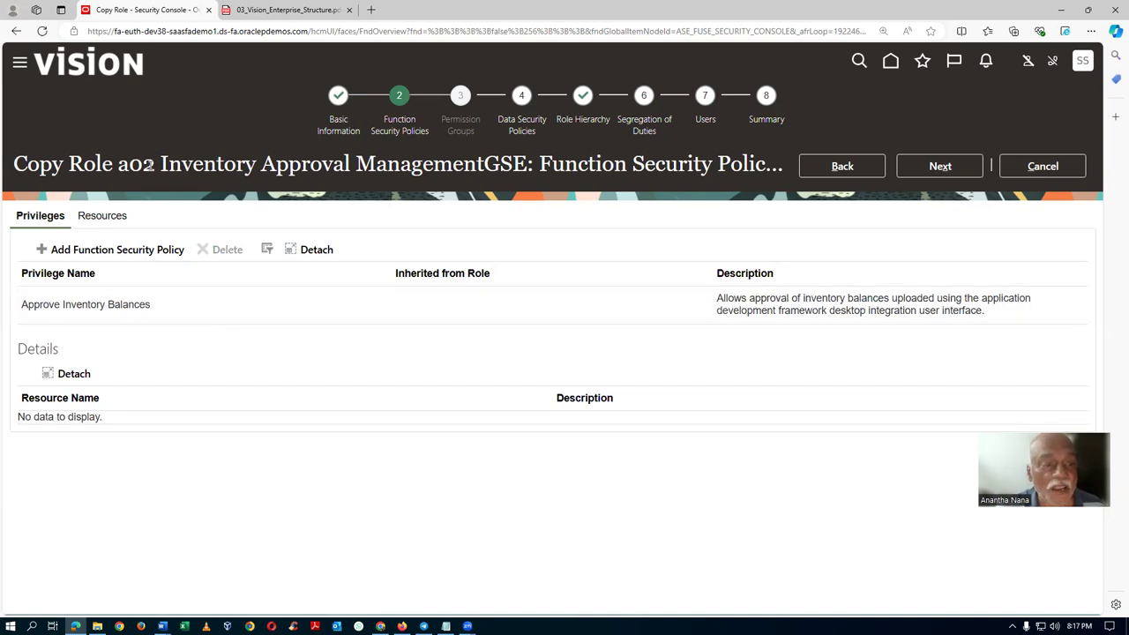
Review the Summary showing Removed (2), submit the role copy, and note process 120297.
click(770, 132)
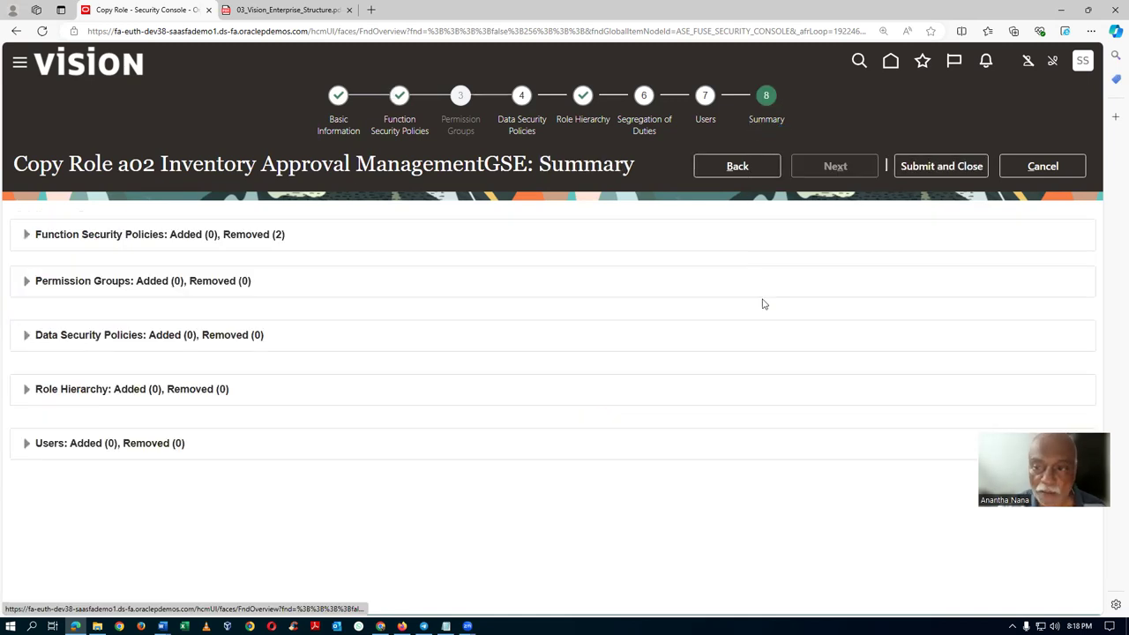
click(957, 168)
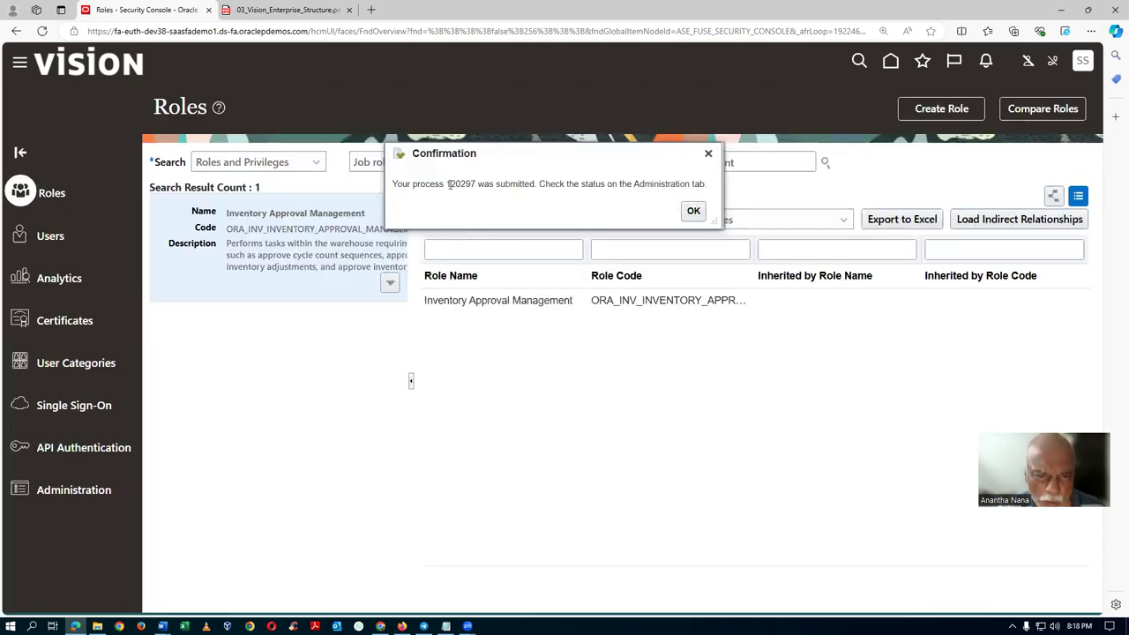
drag(449, 184, 463, 184)
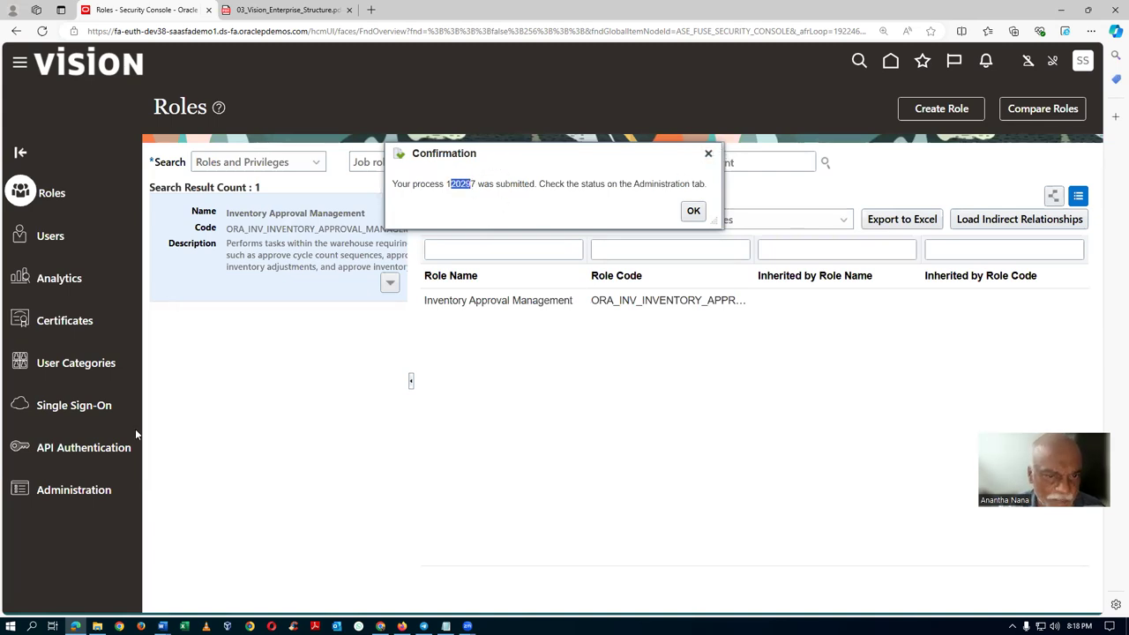
click(693, 211)
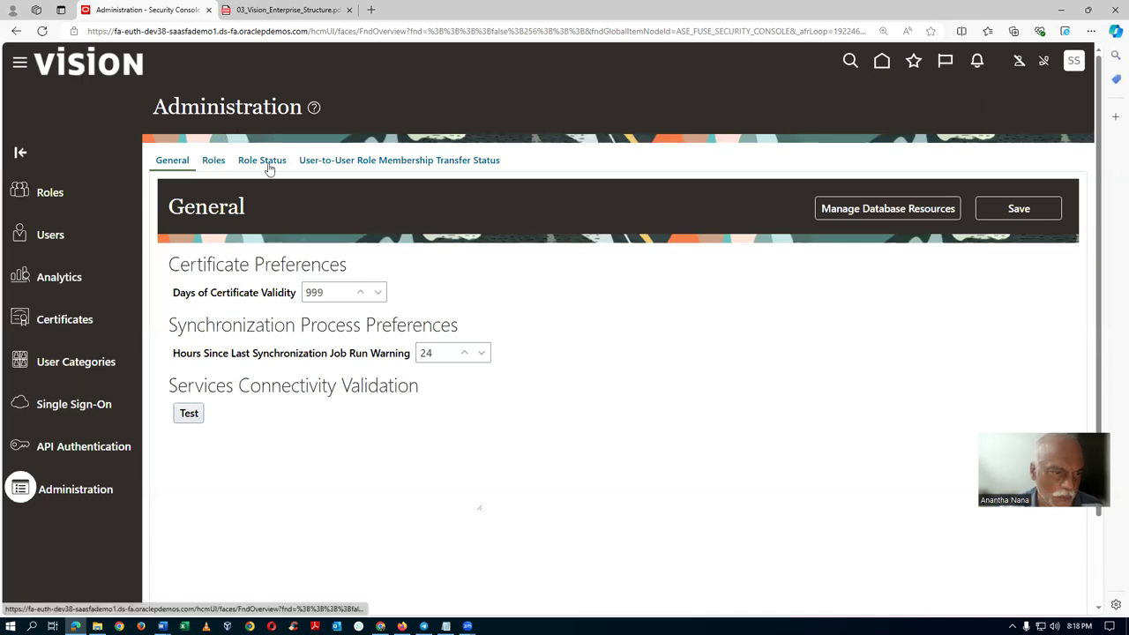
Verify process 120297 shows Complete in Role Status, then switch to the Word notes.
click(267, 164)
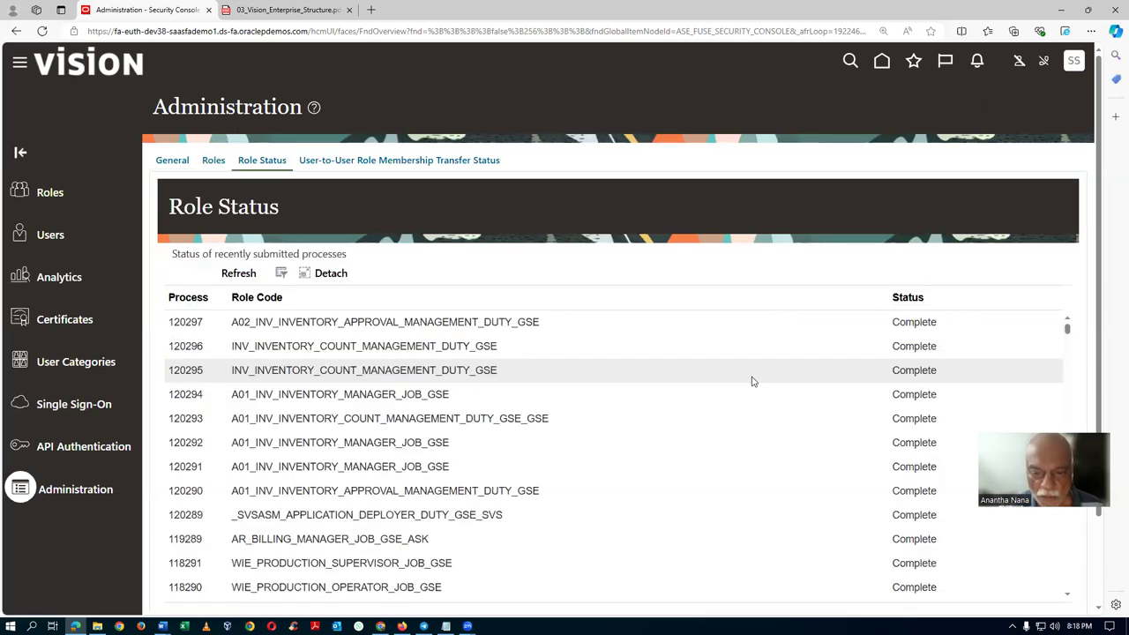
click(590, 323)
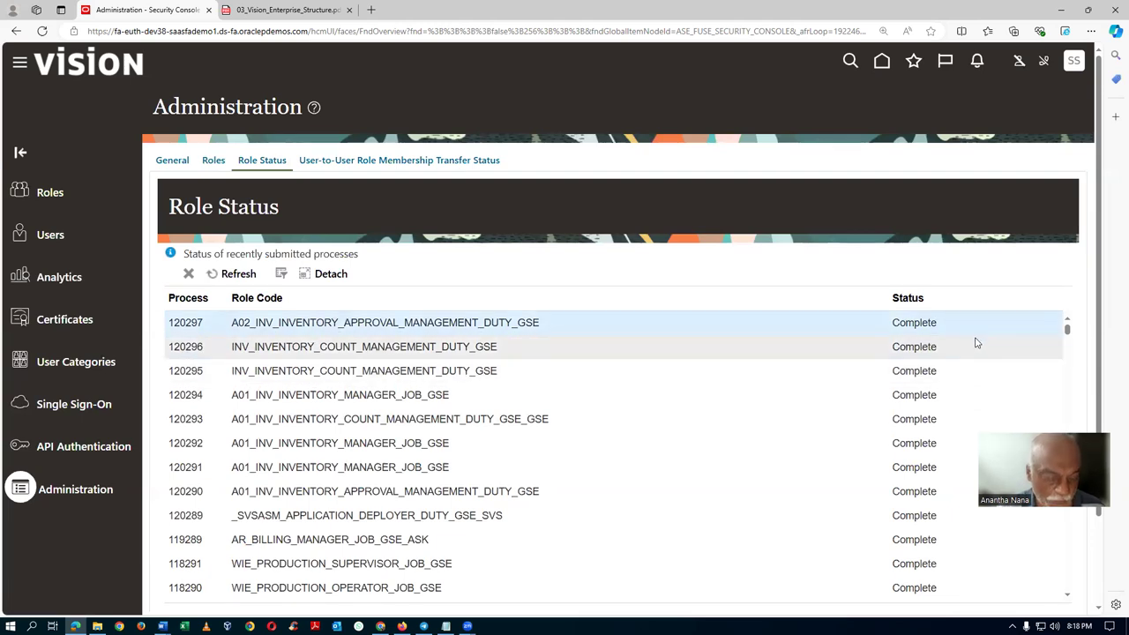
key(alt+Tab)
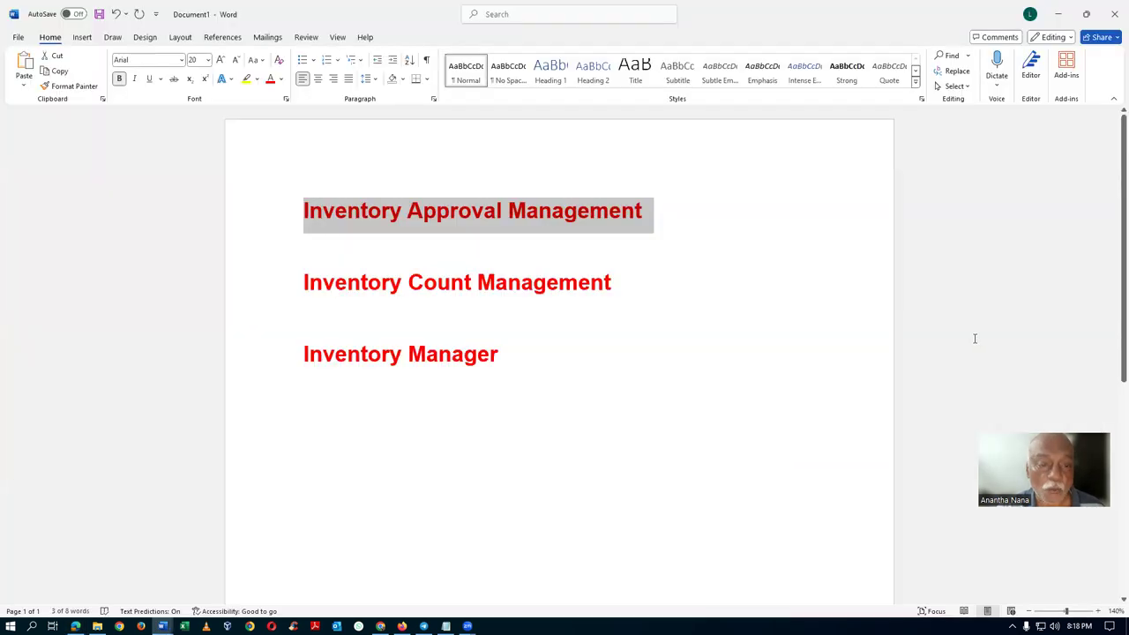
Copy 'Inventory Count Management' from the Word notes and paste it into the Roles search.
click(262, 294)
key(ctrl+c)
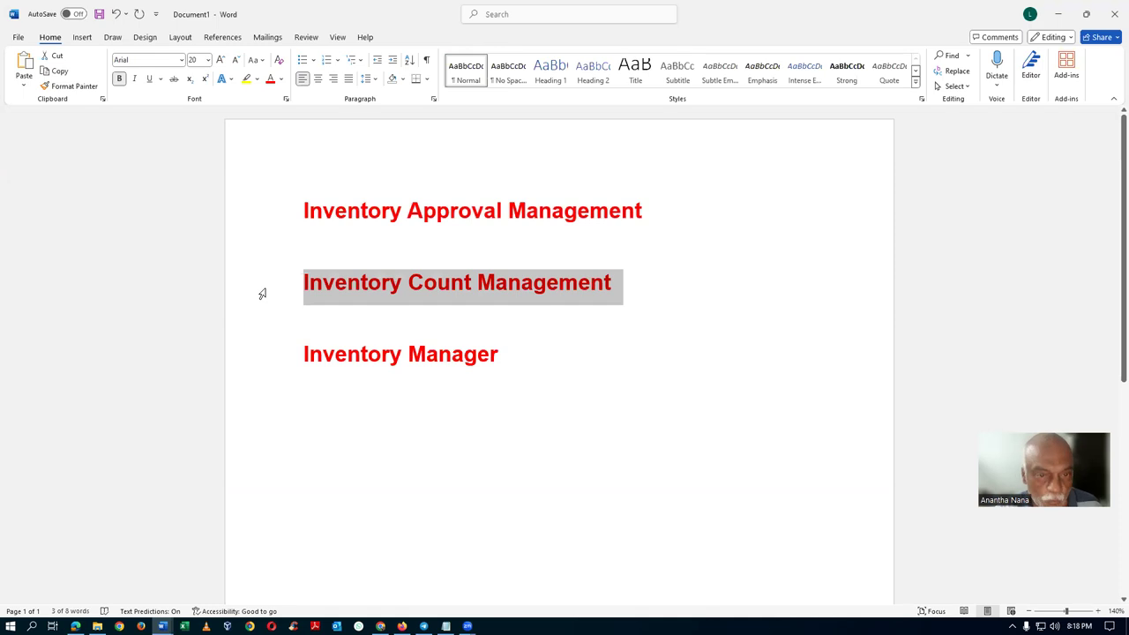
key(alt+Tab)
click(44, 196)
click(642, 158)
key(ctrl+v)
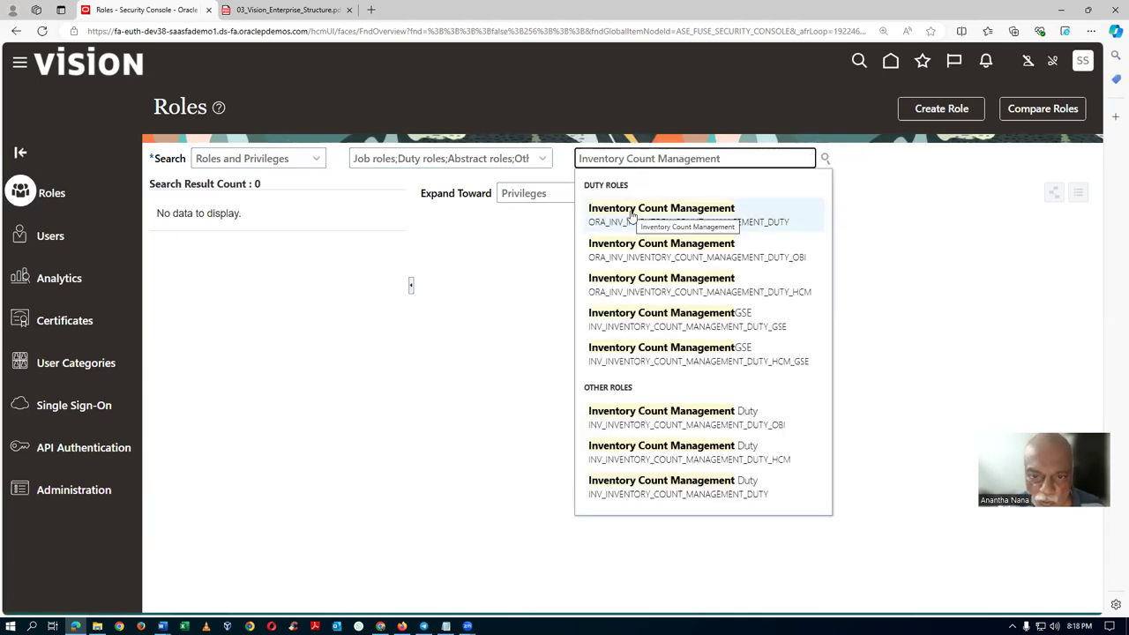
Copy the Inventory Count Management duty role together with its inherited roles.
click(632, 214)
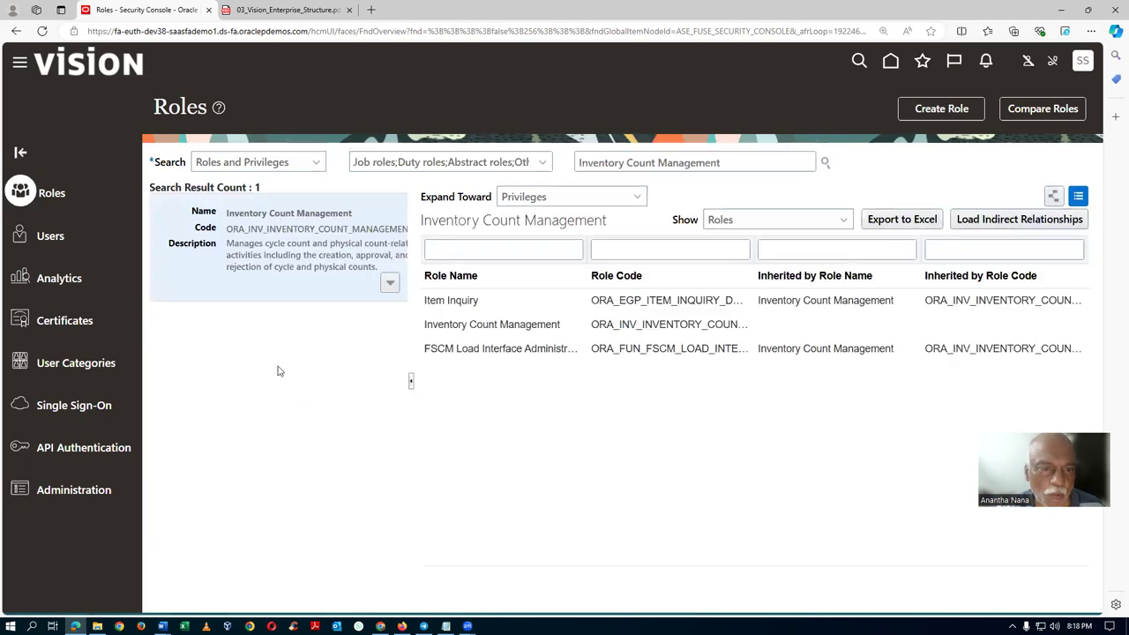
click(389, 283)
click(321, 328)
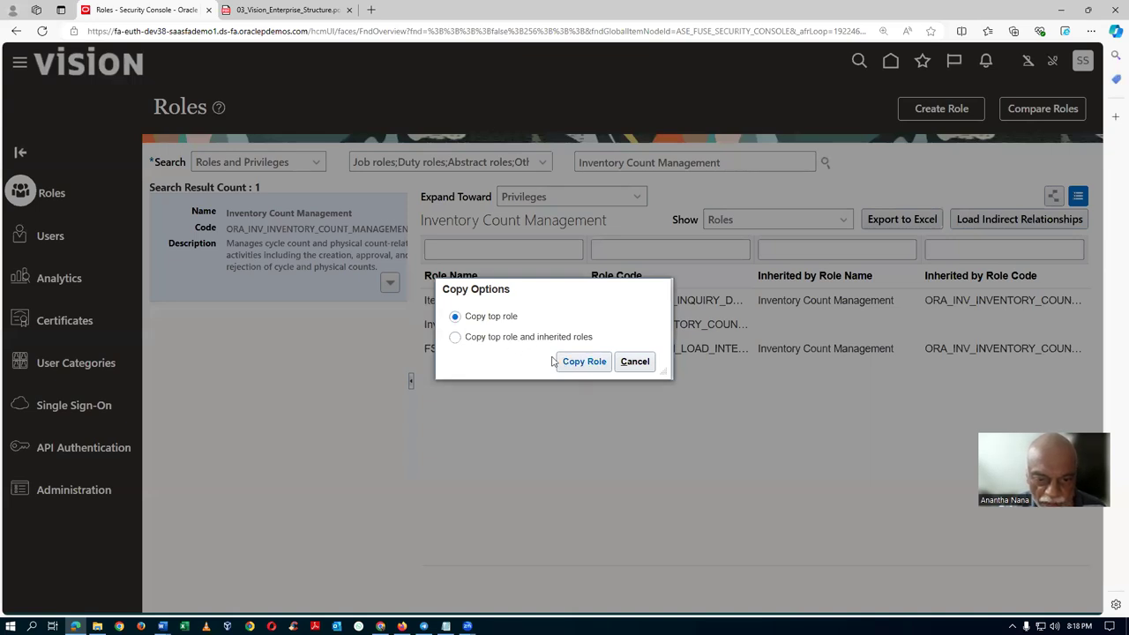
click(540, 343)
click(571, 363)
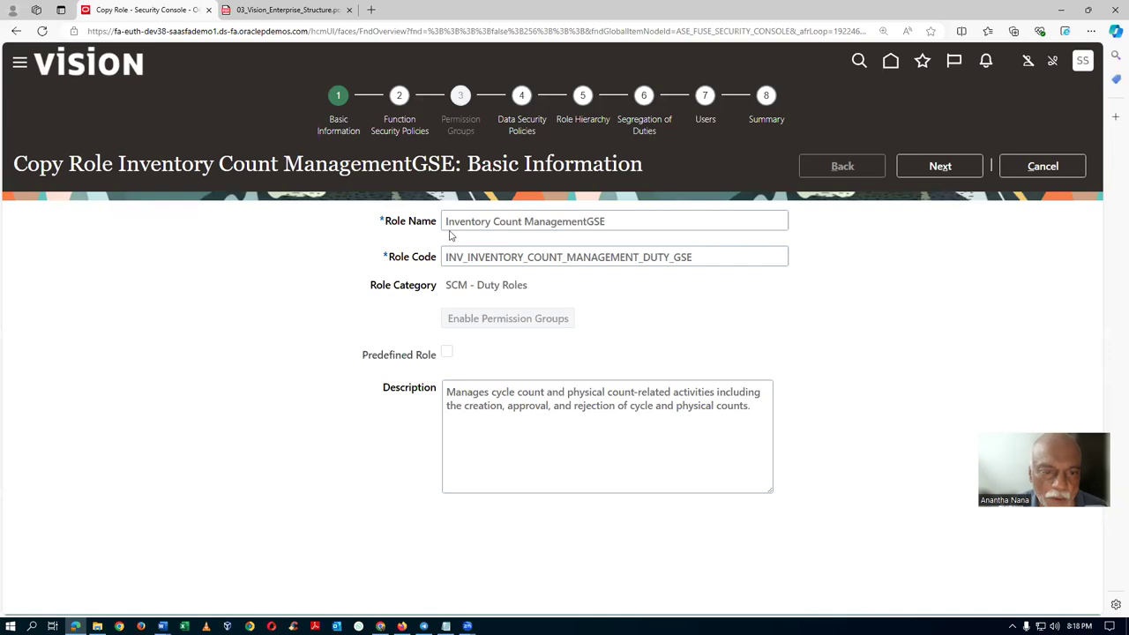
Name the copy 'a02 Inventory Count ManagementGSE' with code A02_INV_INVENTORY_COUNT_MANAGEMENT_DUTY_GSE.
click(447, 225)
text(a02)
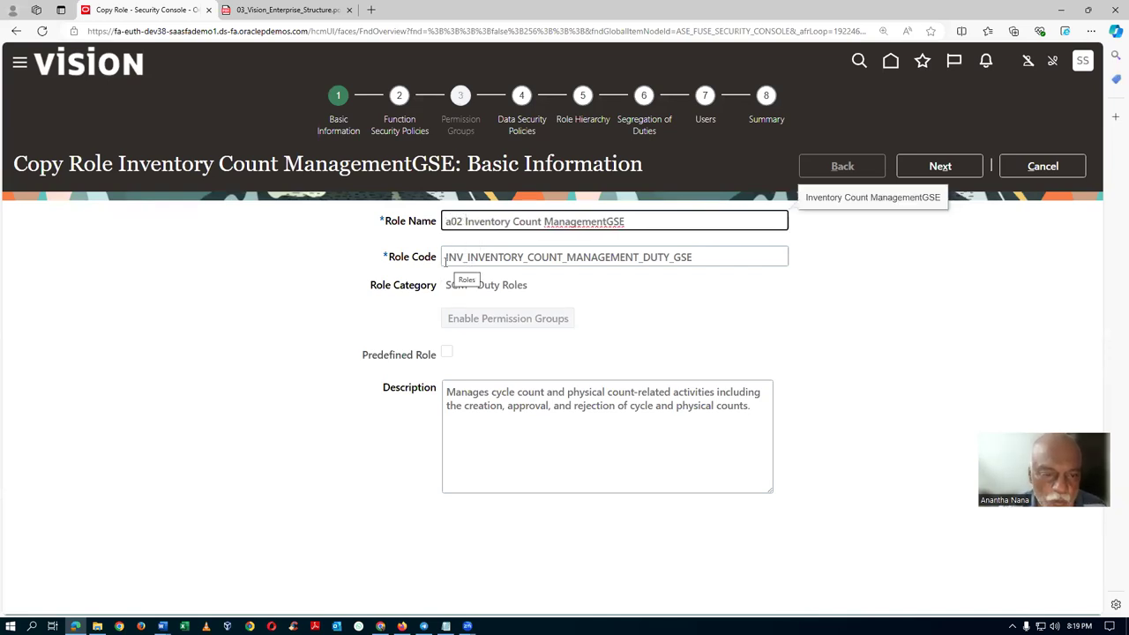
click(447, 257)
text(A02_)
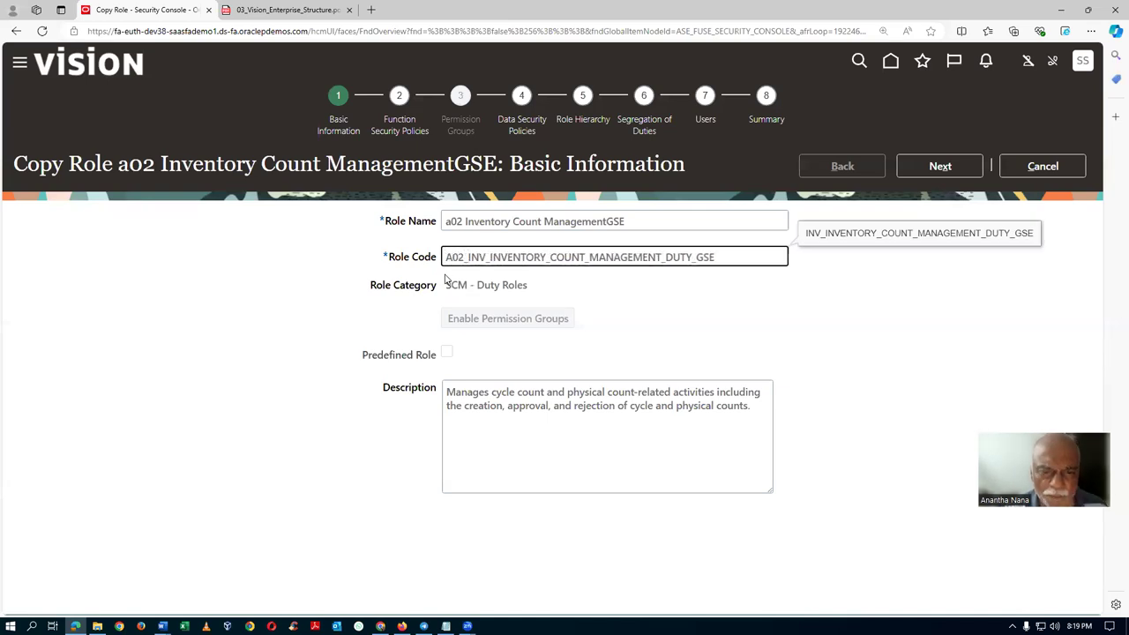
key(Tab)
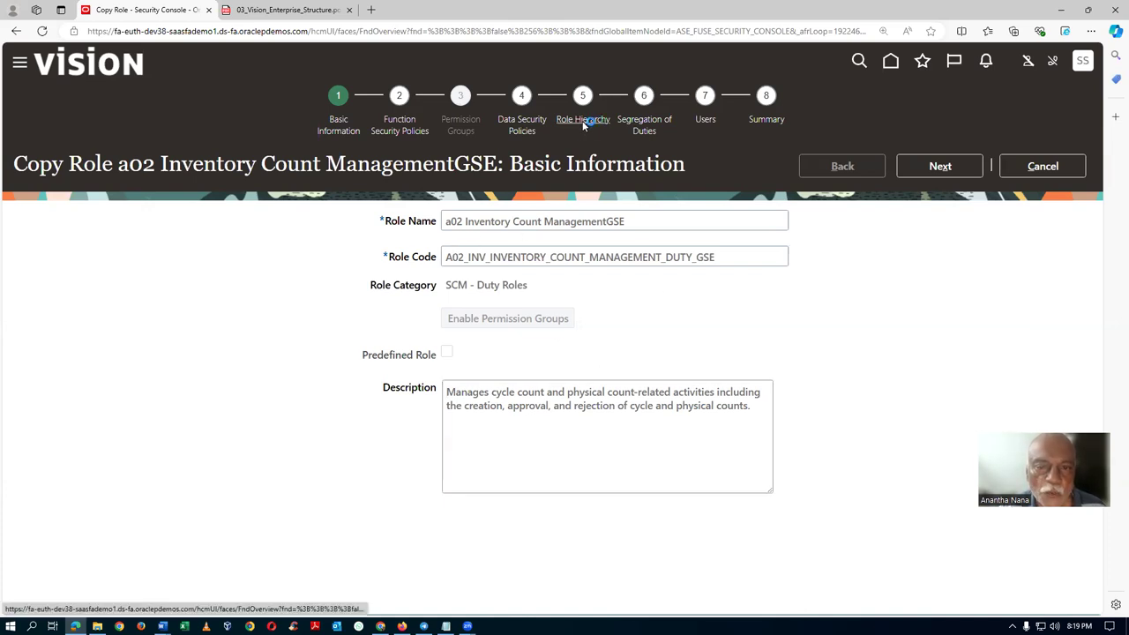
Review the copy's role hierarchy: FSCM Load Interface AdministrationGSE and Item InquiryGSE.
click(583, 121)
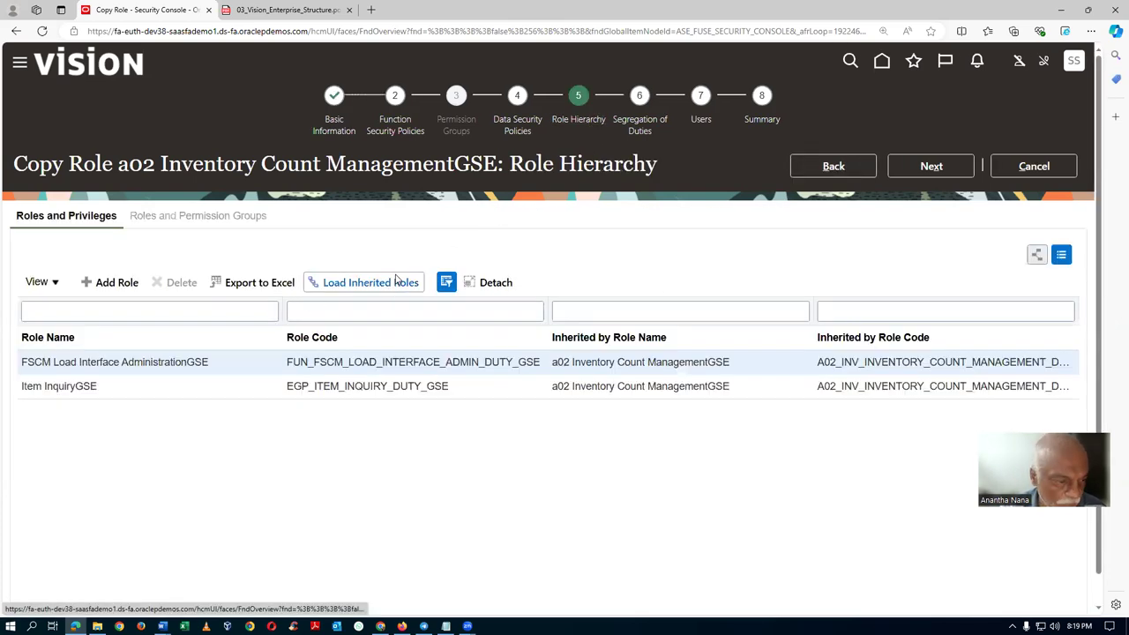
click(257, 385)
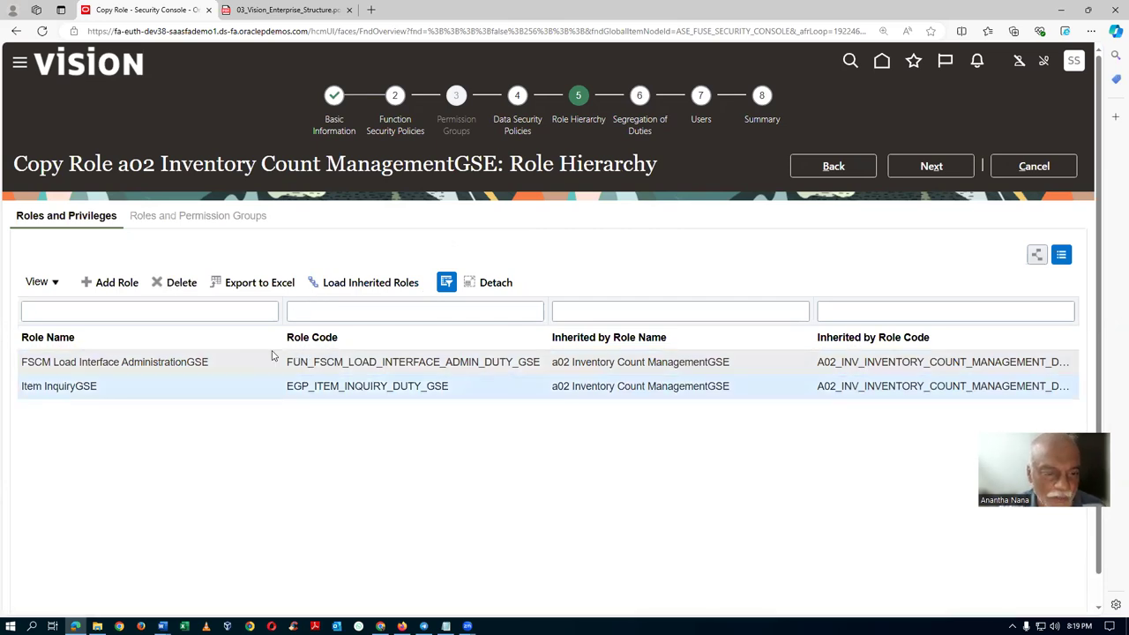
click(395, 125)
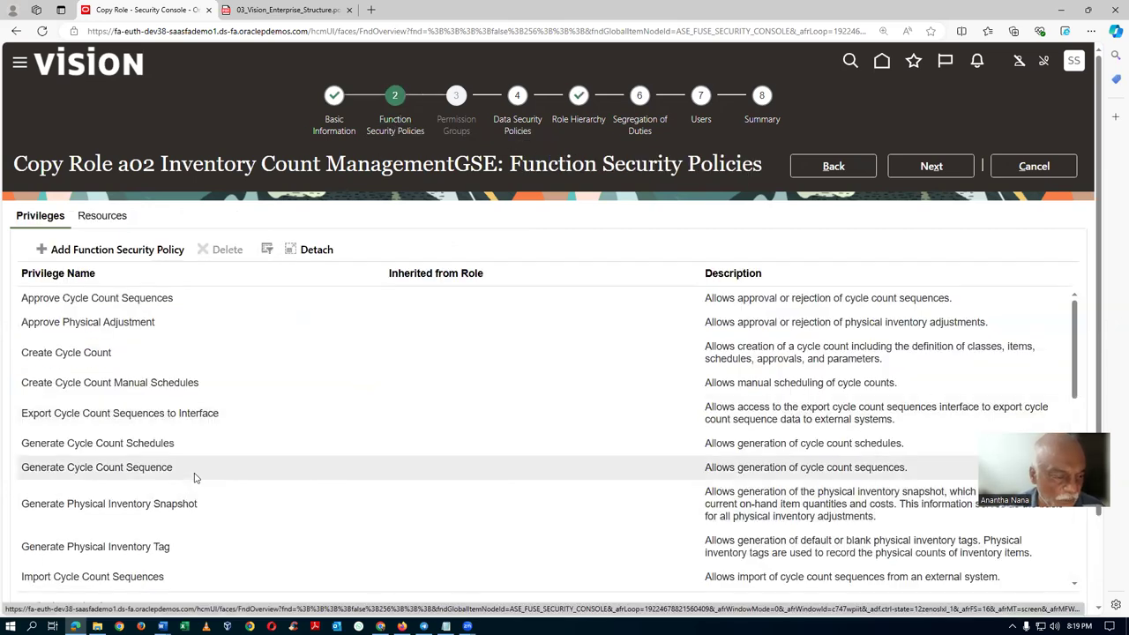
Filter privileges by 'Appro' and delete Approve Cycle Count Sequences.
scroll(194, 477, down, 3)
scroll(194, 477, down, 5)
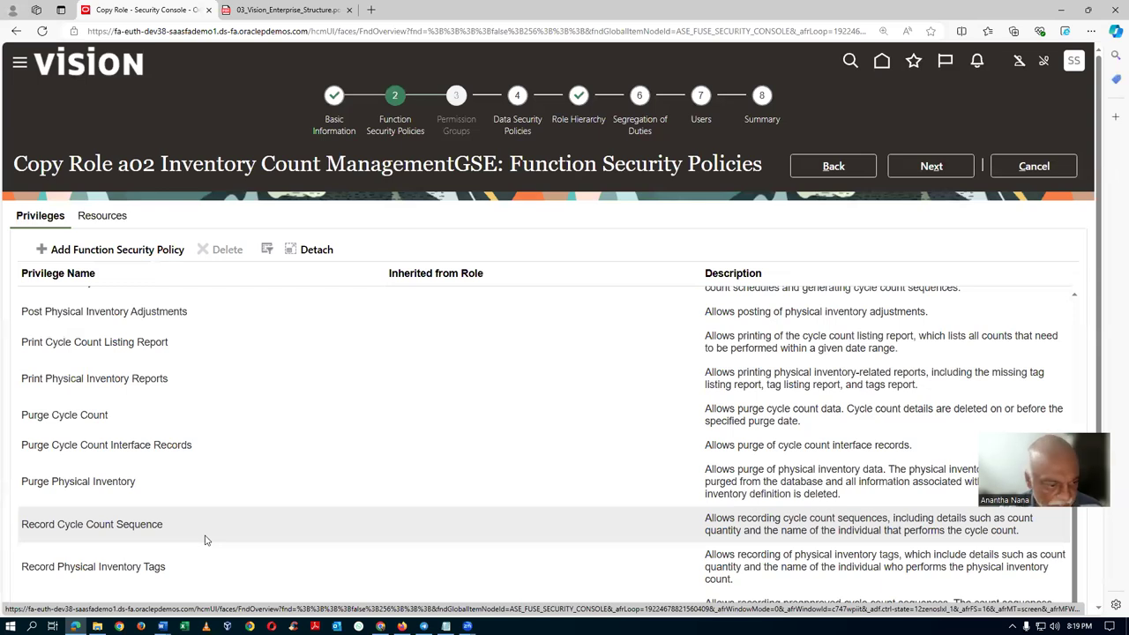
scroll(204, 540, up, 6)
click(265, 250)
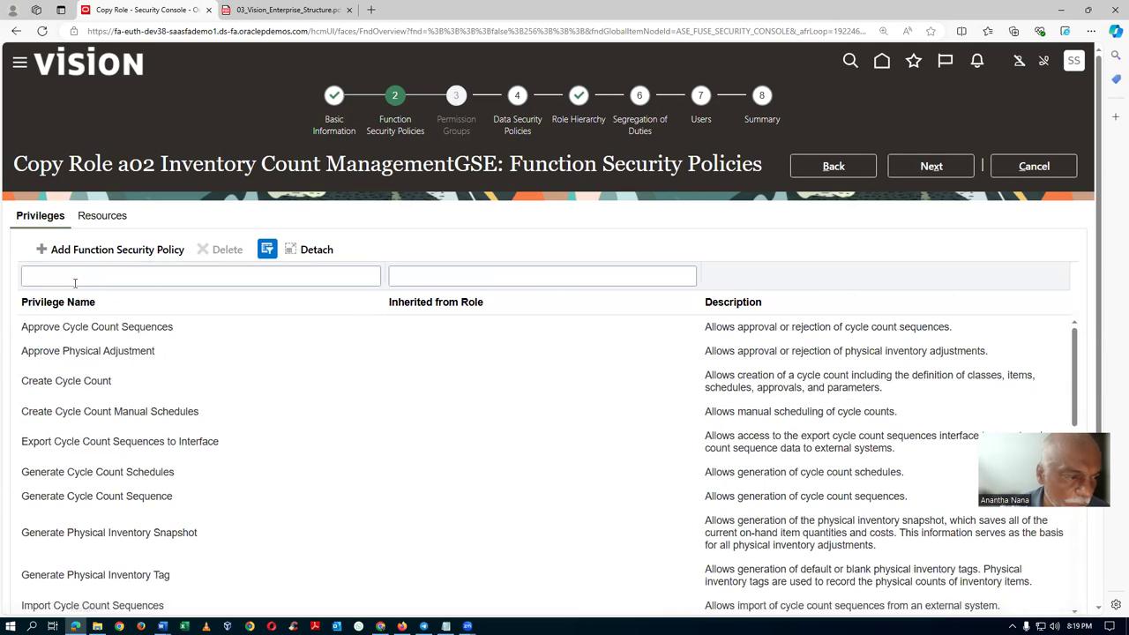
click(75, 278)
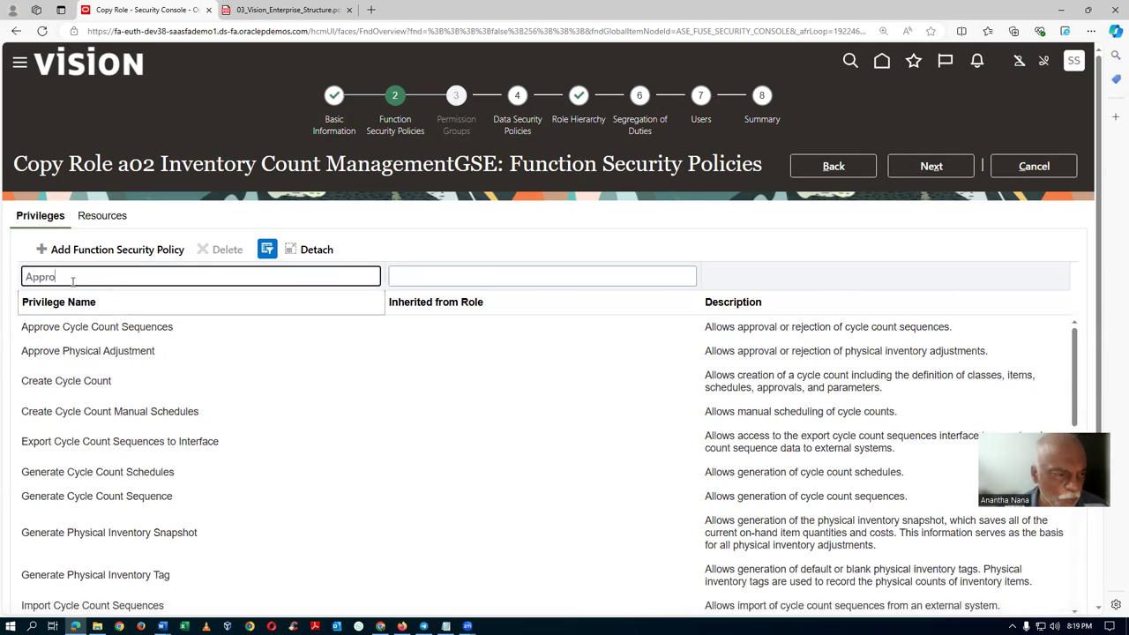
key(Return)
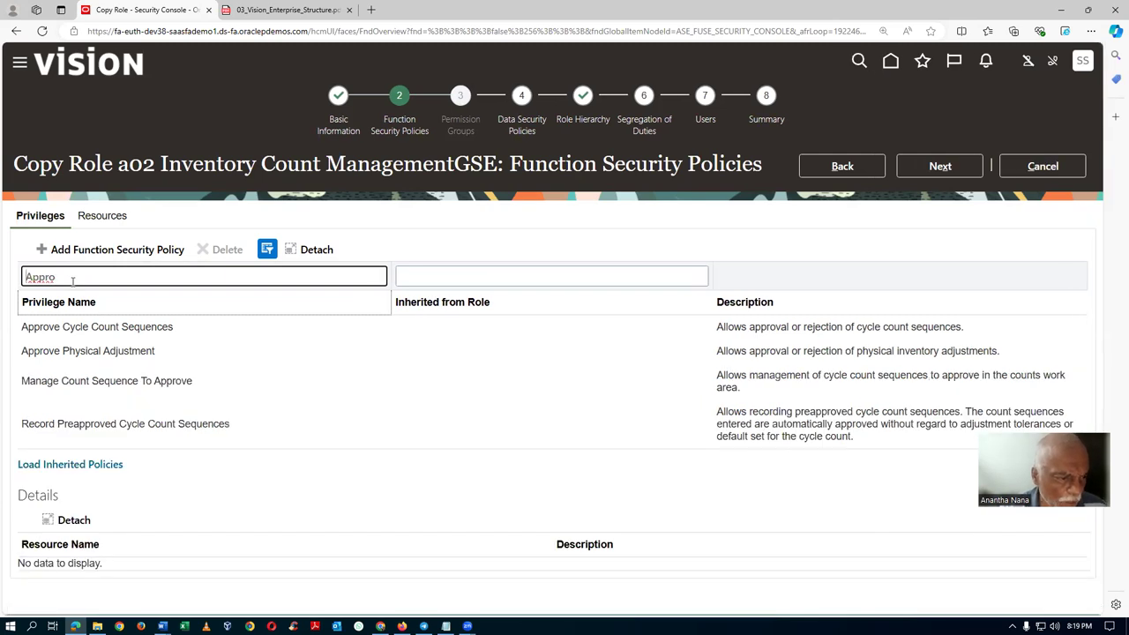
click(193, 328)
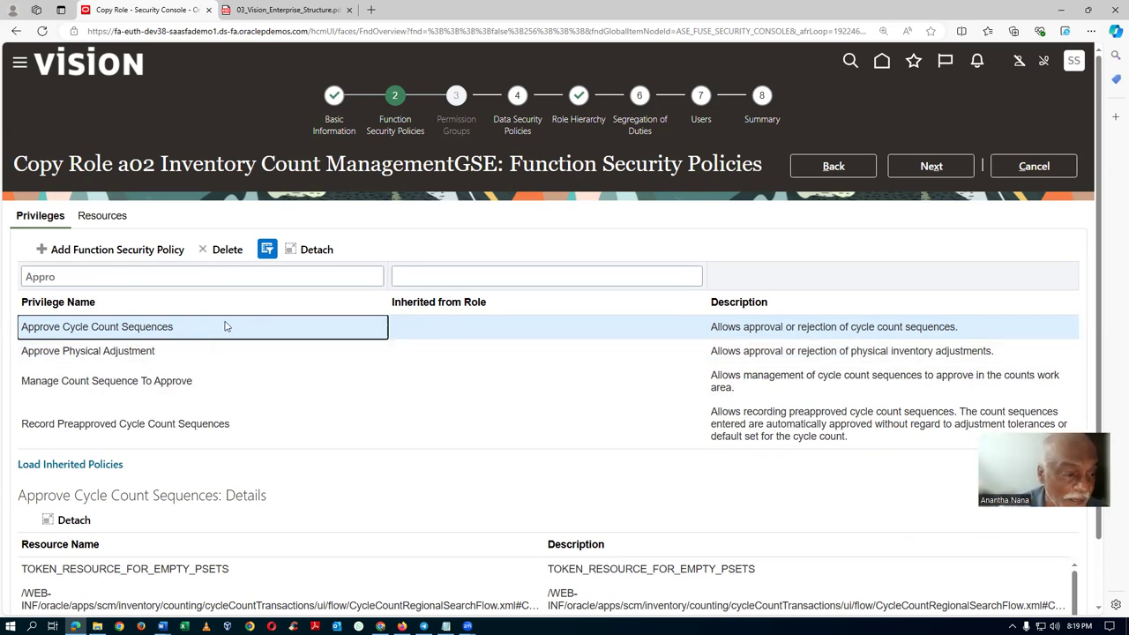
click(231, 250)
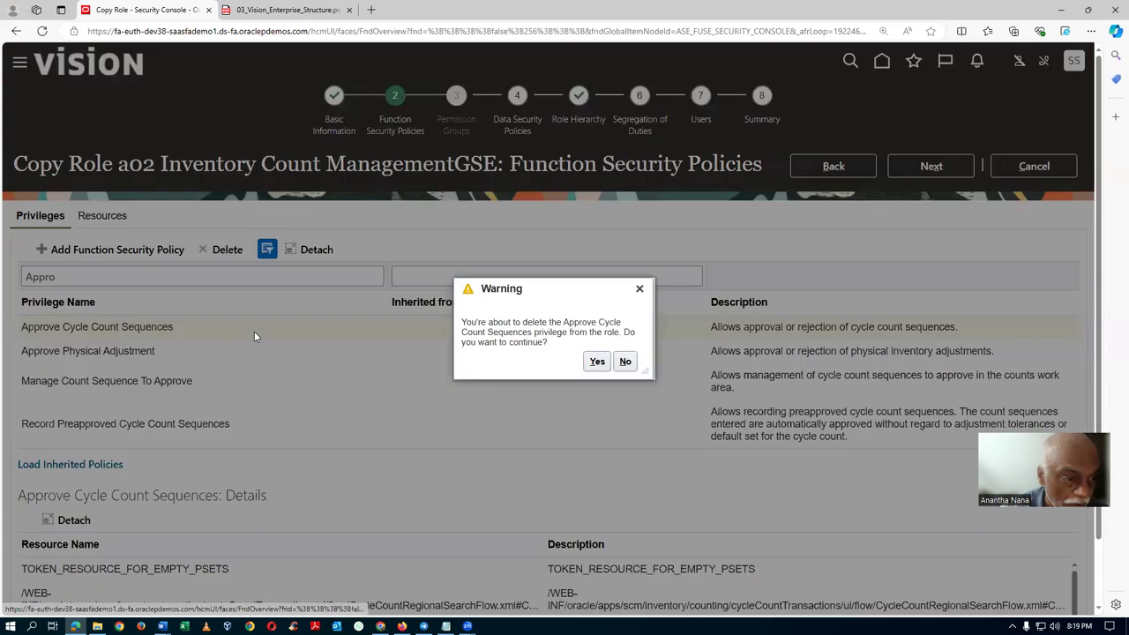
click(596, 362)
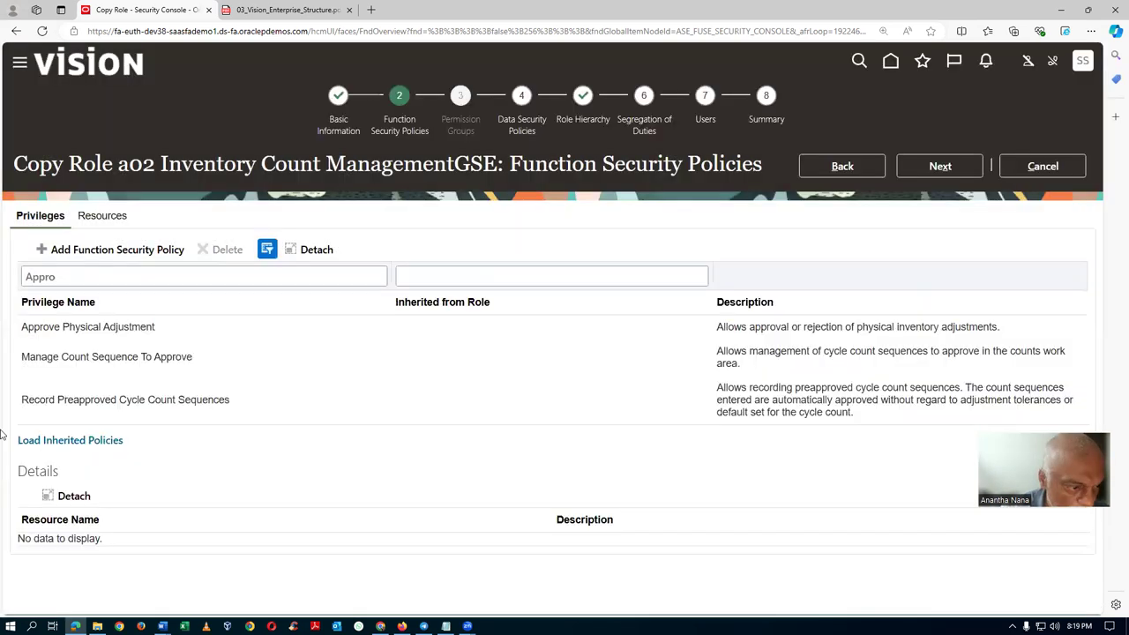
Delete Approve Physical Adjustment and Record Preapproved Cycle Count Sequences from the copy.
click(172, 326)
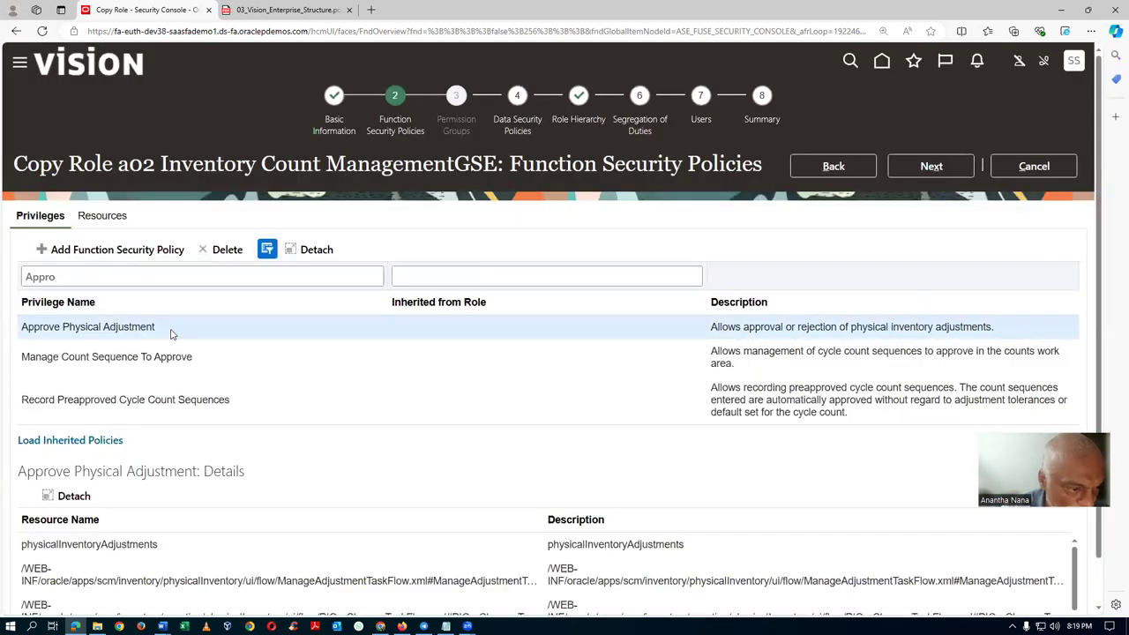
click(224, 250)
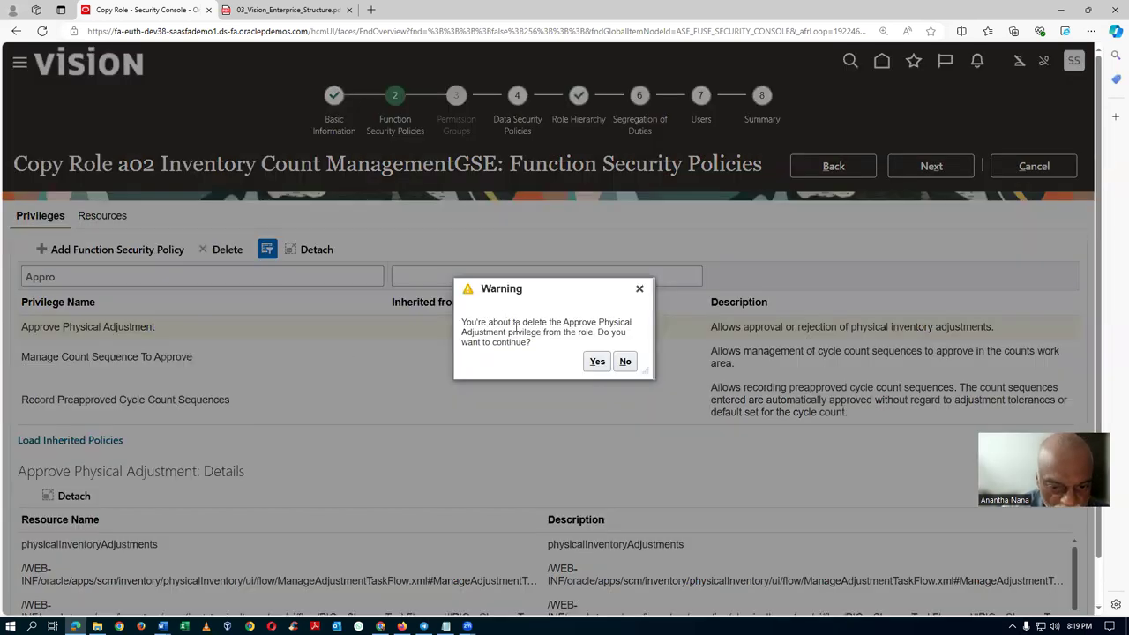
click(597, 361)
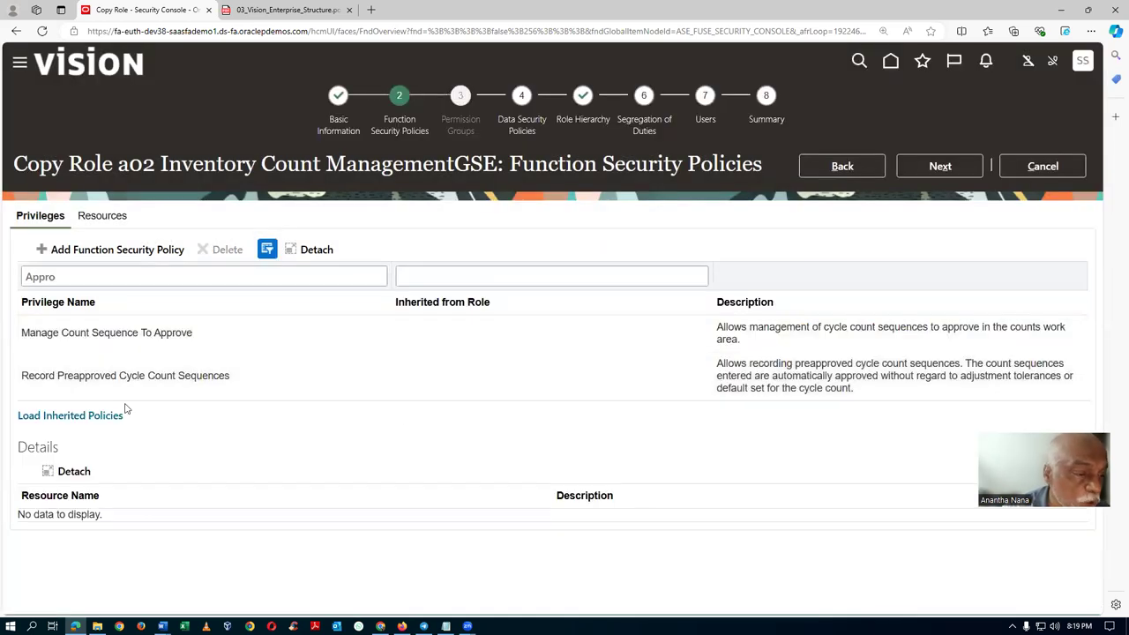
click(270, 391)
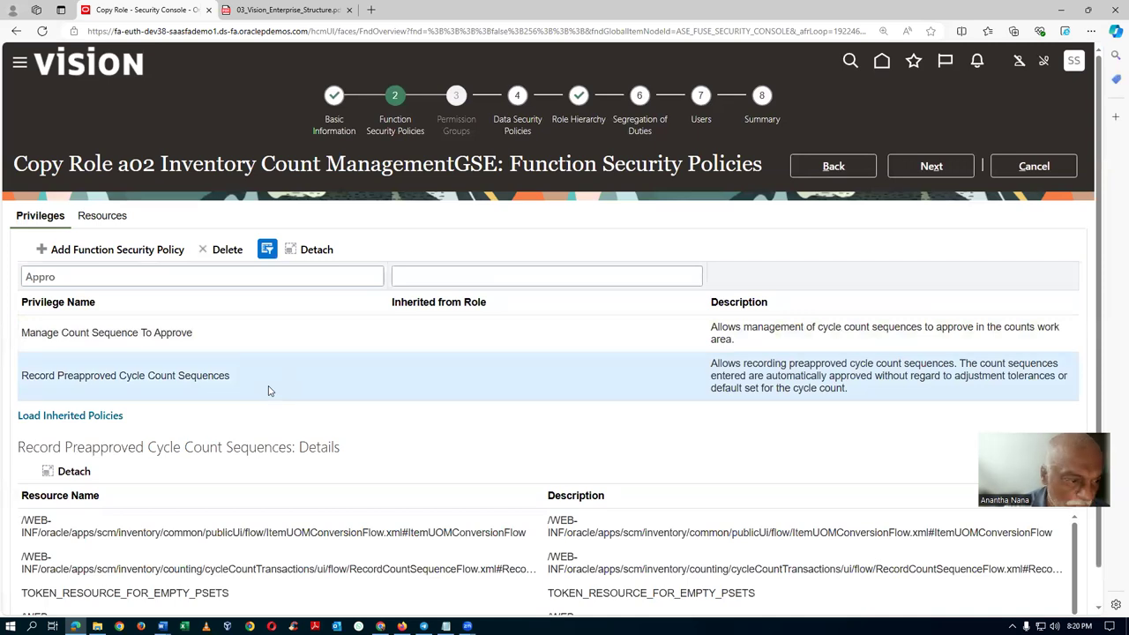
click(225, 251)
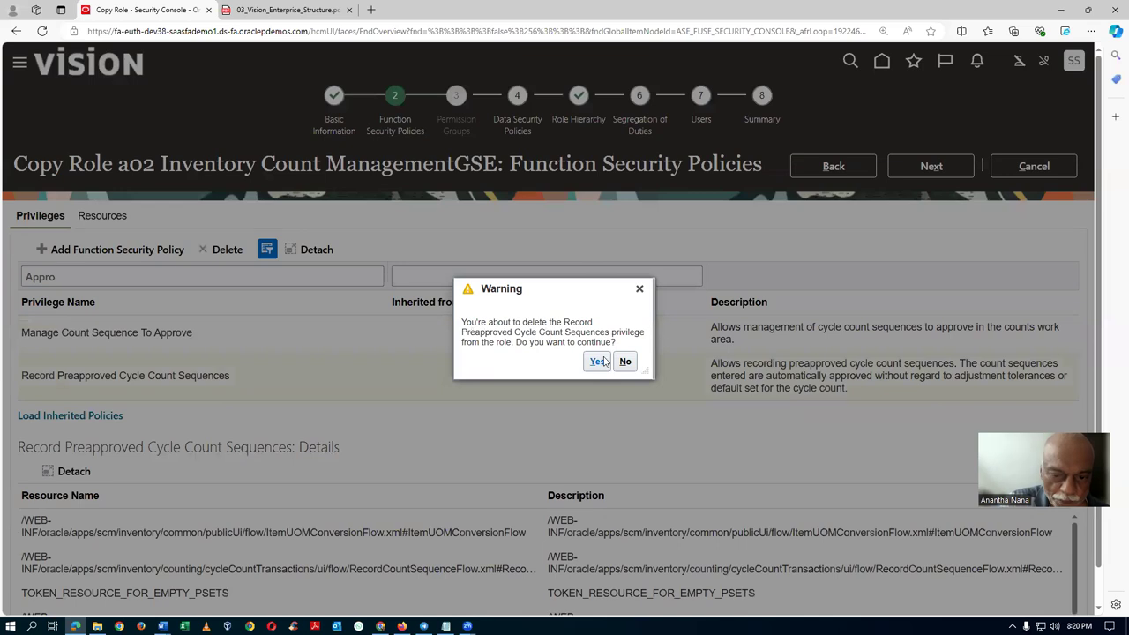
click(603, 362)
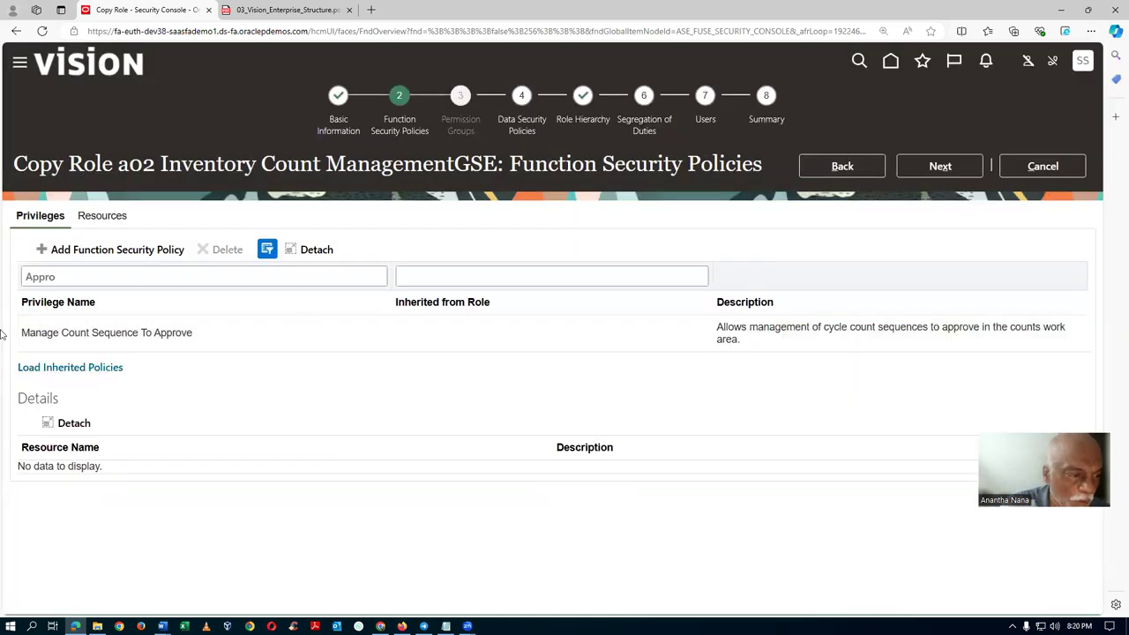
click(104, 275)
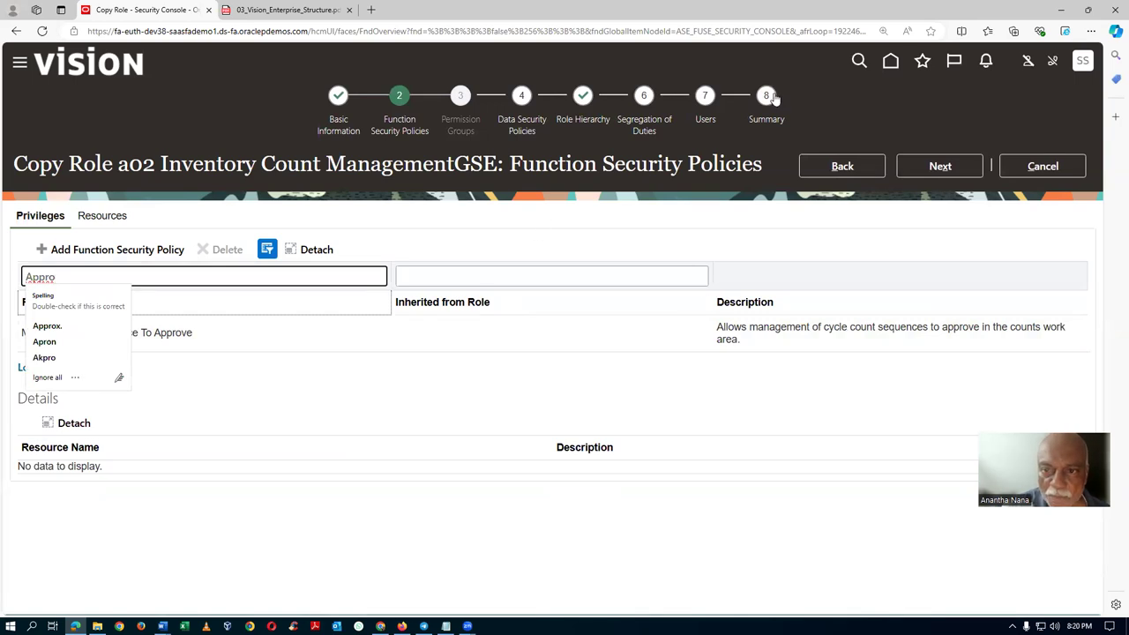
Submit the a02 Inventory Count Management copy from its Summary and dismiss the confirmation.
click(767, 121)
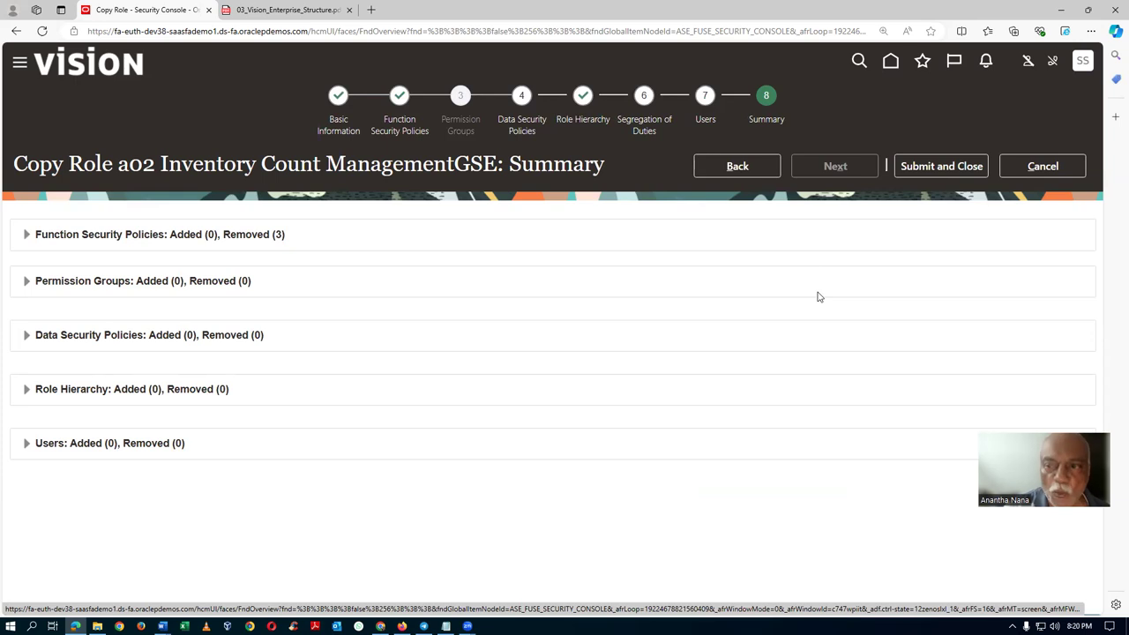
click(940, 166)
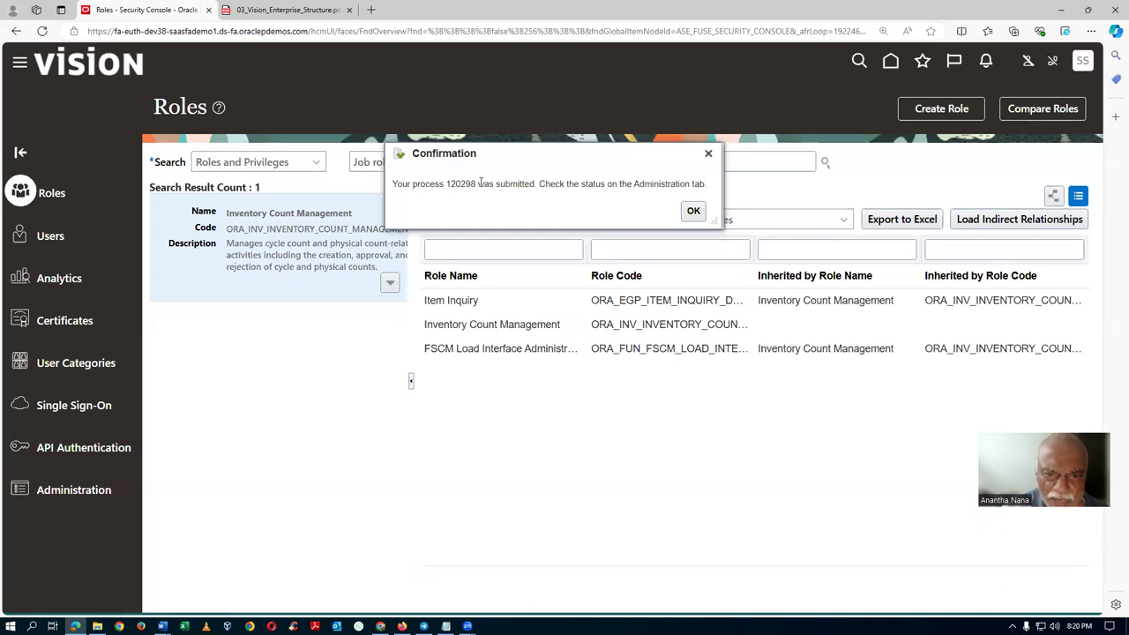
click(695, 211)
click(96, 497)
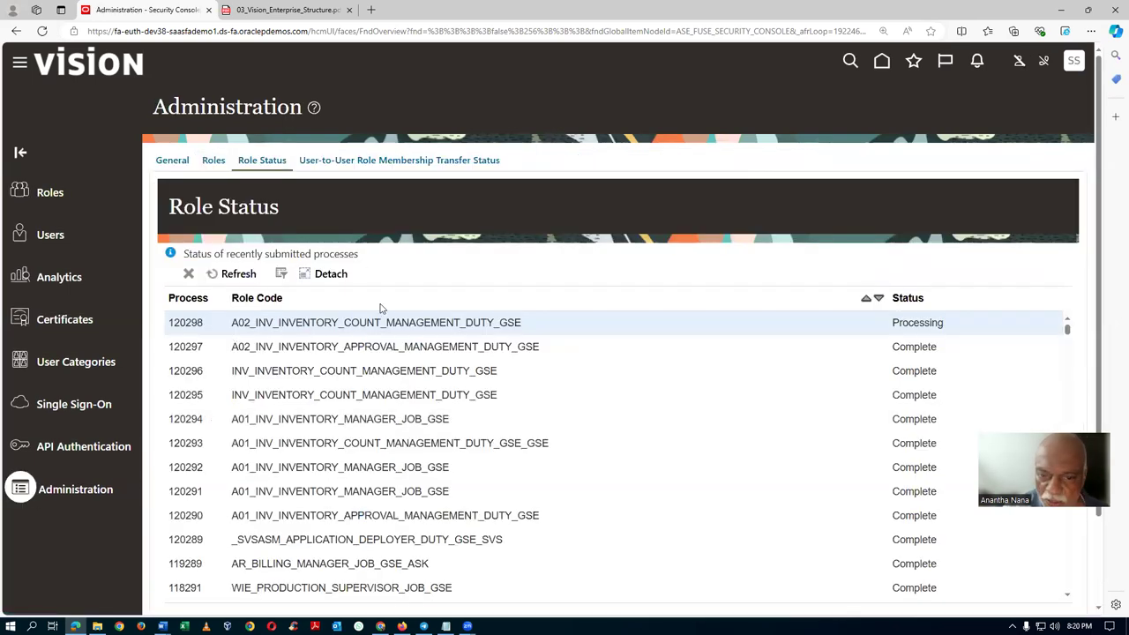
Refresh Role Status until process 120298 shows Complete, then pick Inventory Manager from the Word notes.
click(246, 275)
click(238, 274)
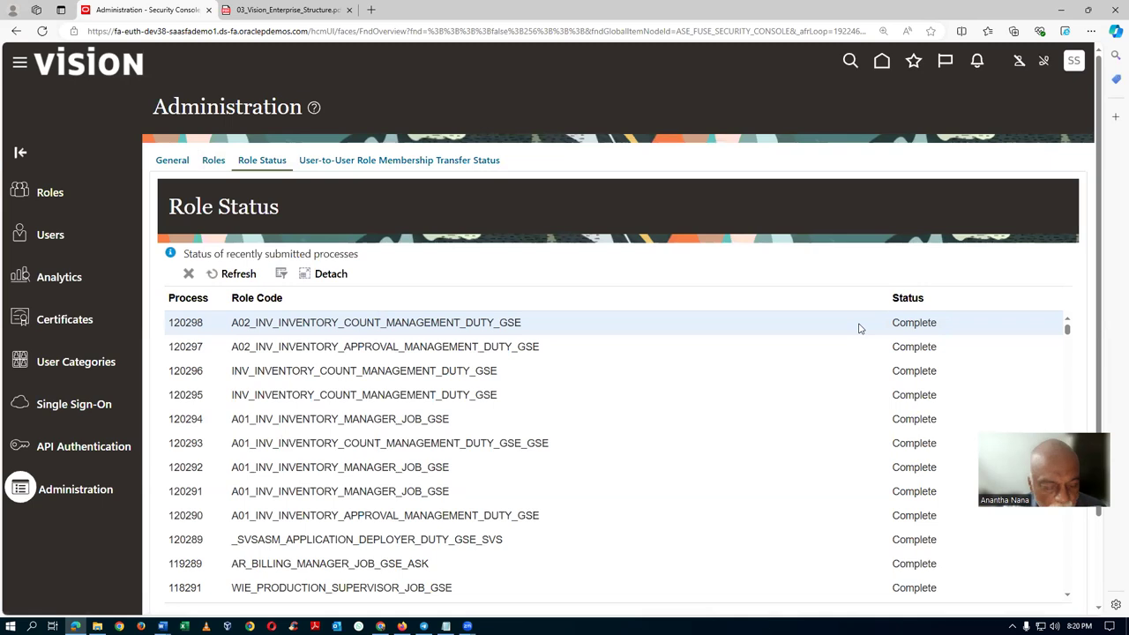
key(alt+Tab)
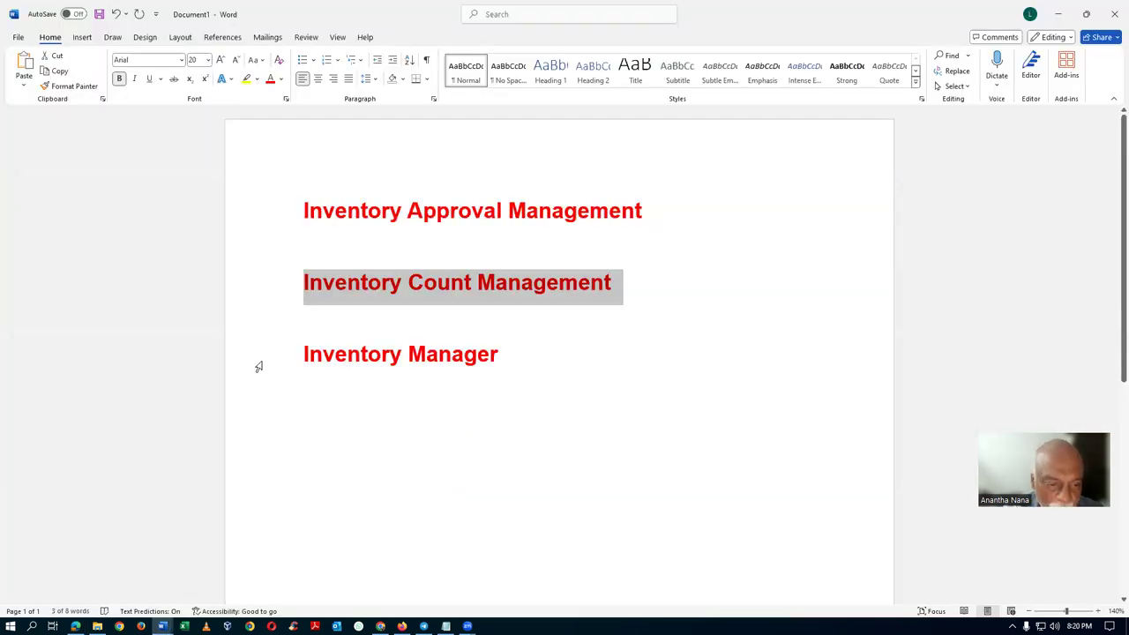
click(258, 367)
key(ctrl+c)
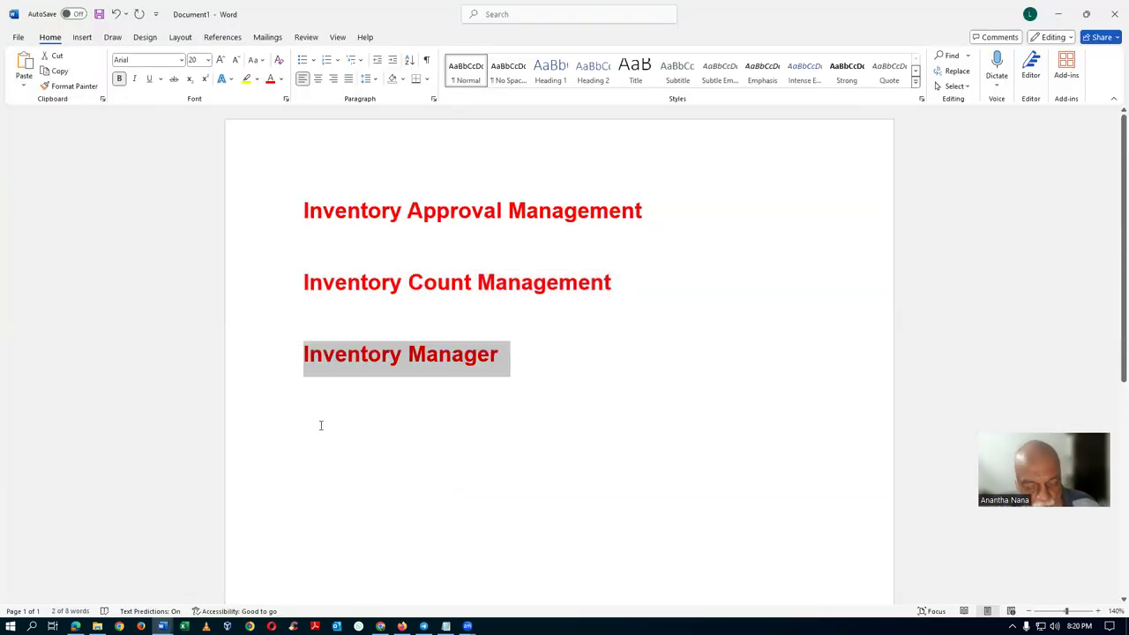
key(alt+Tab)
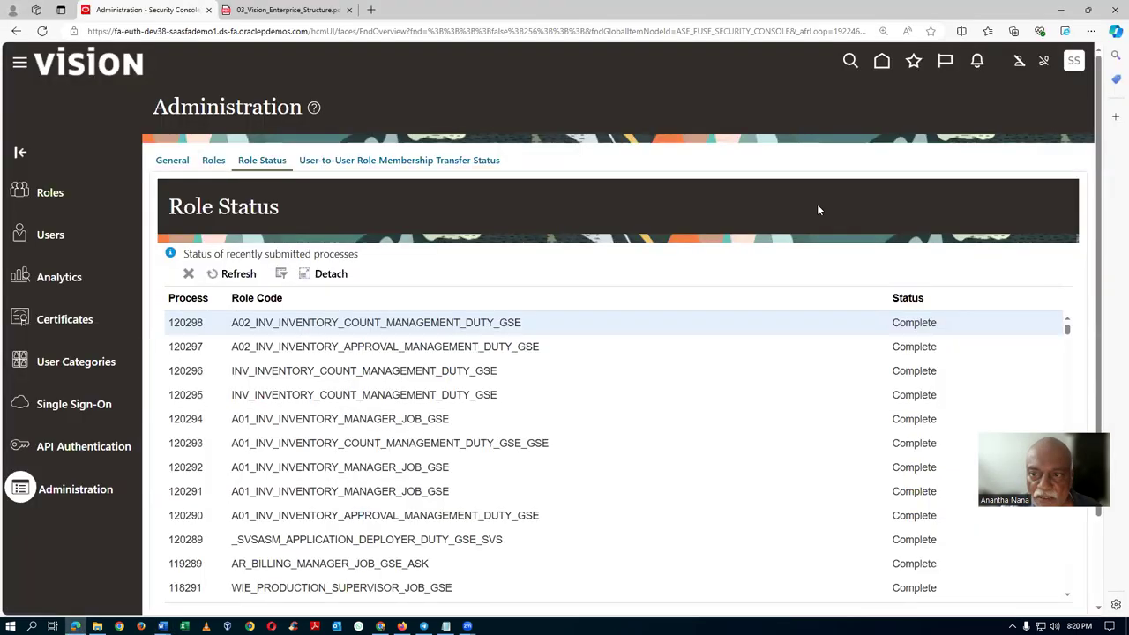
Find the Inventory Manager job role (ORA_INV_INVENTORY_MANAGER_JOB) and choose Copy Role for it.
click(19, 192)
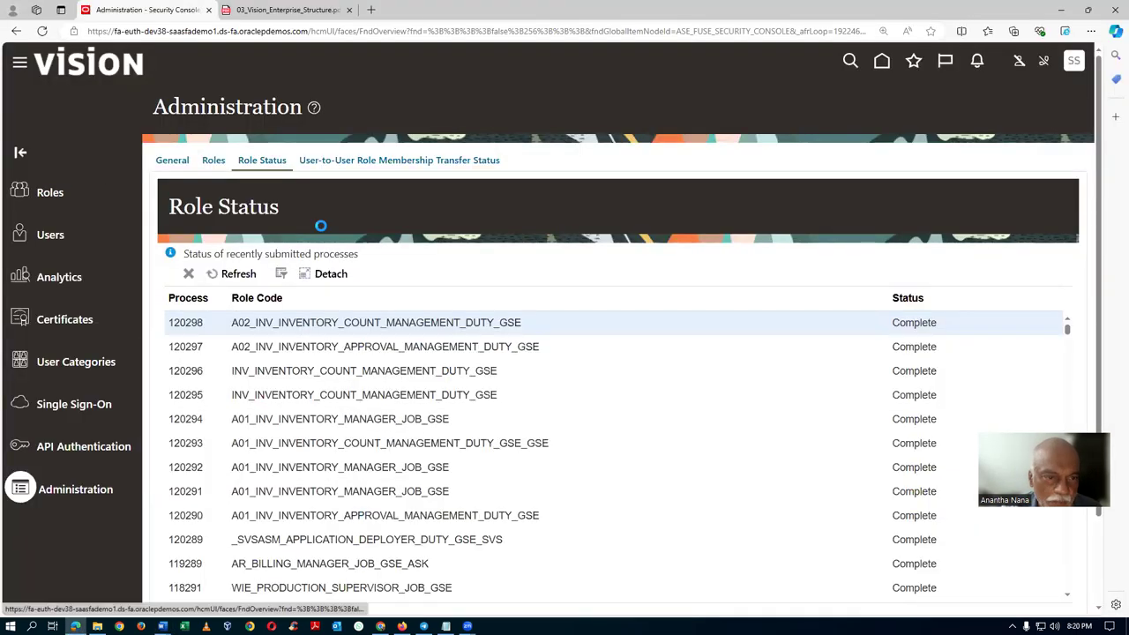
click(642, 159)
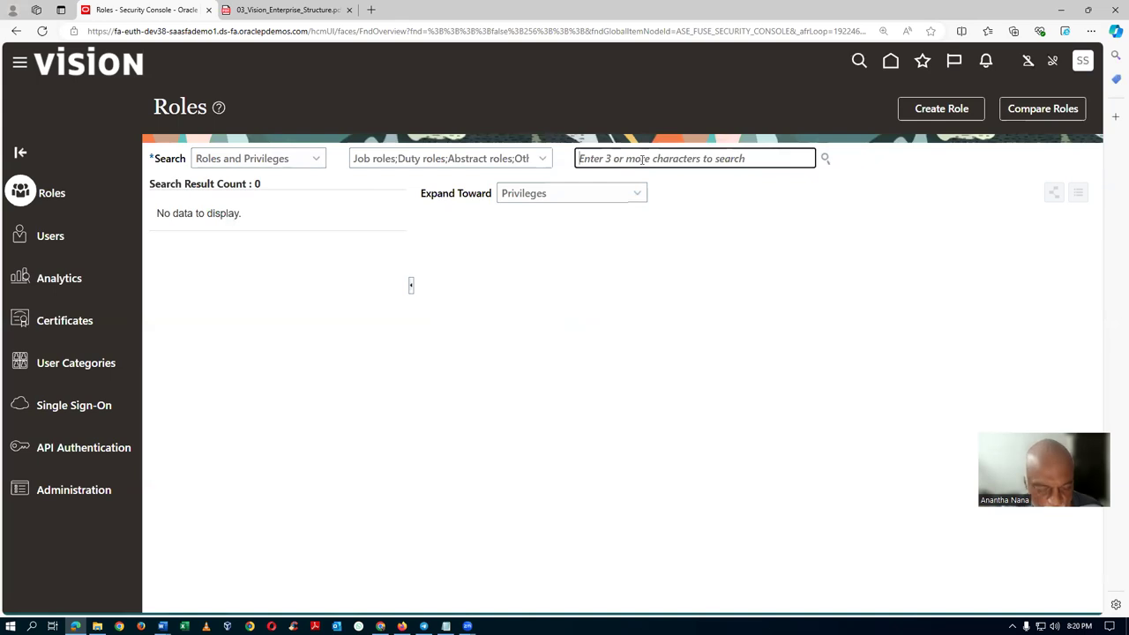
key(ctrl+v)
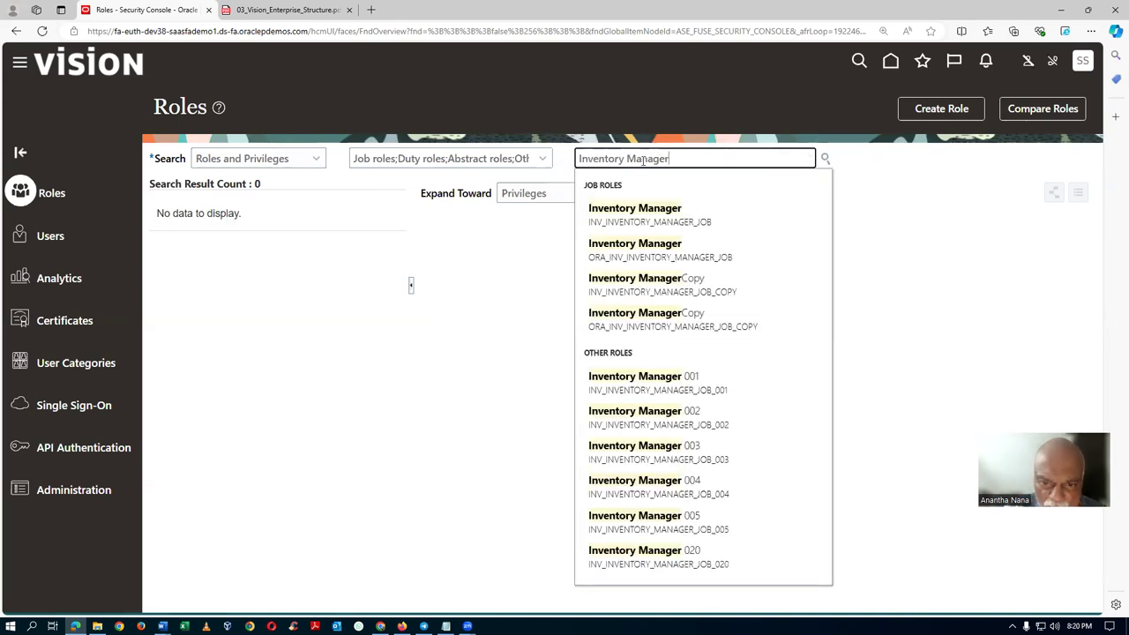
click(641, 251)
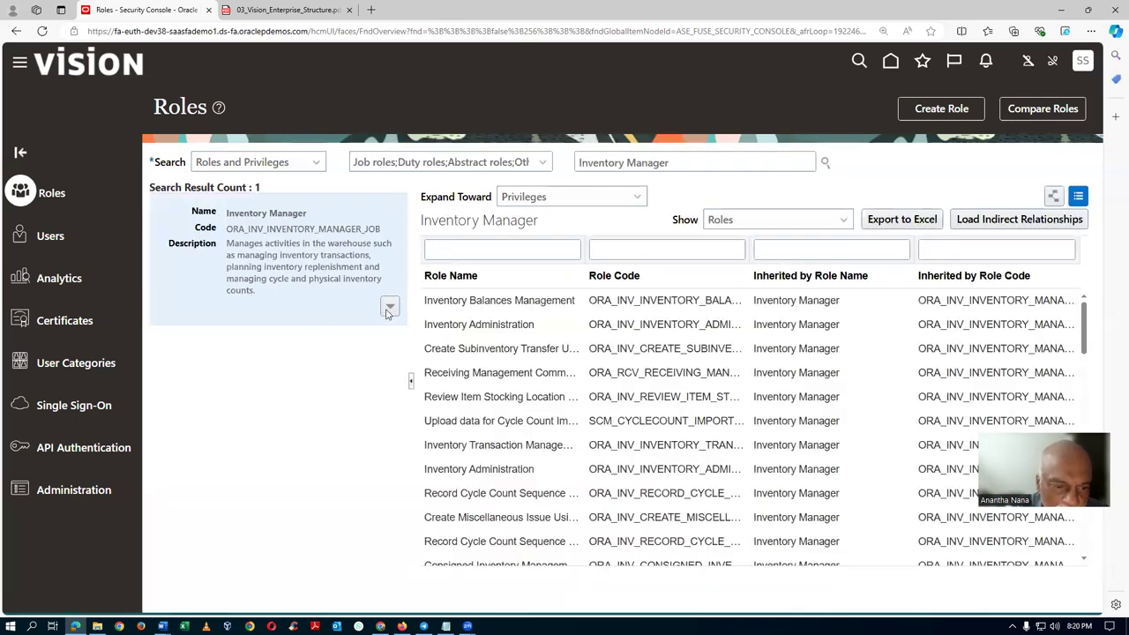
click(389, 307)
click(351, 353)
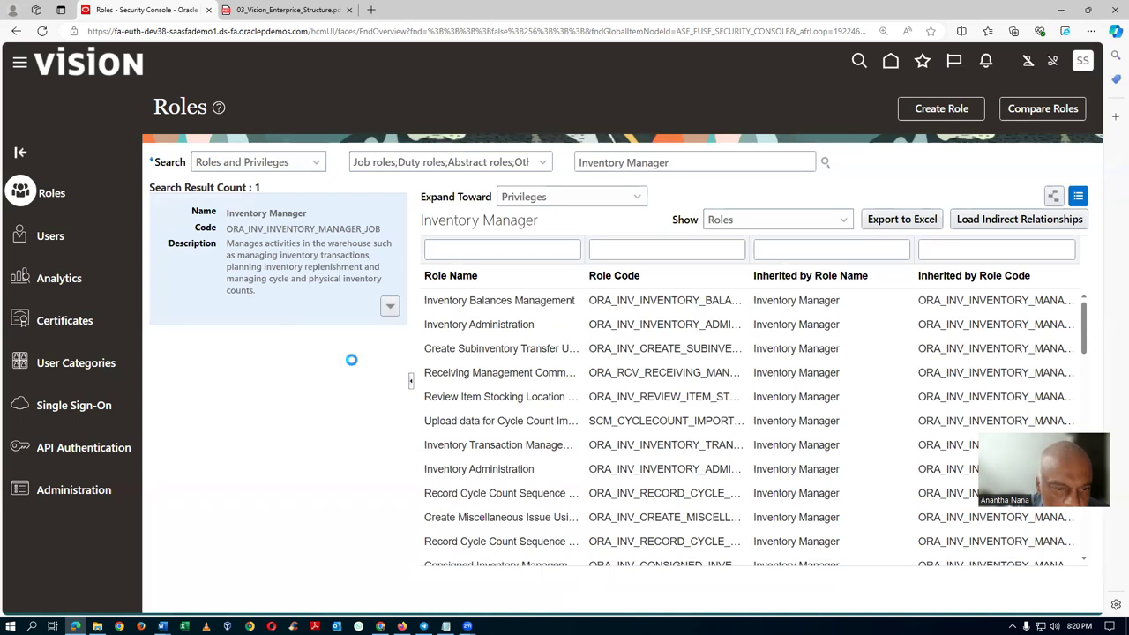
Copy with inherited roles as 'a02 Inventory ManagerGSE', code A02_INV_INVENTORY_MANAGER_JOB_GSE.
click(457, 338)
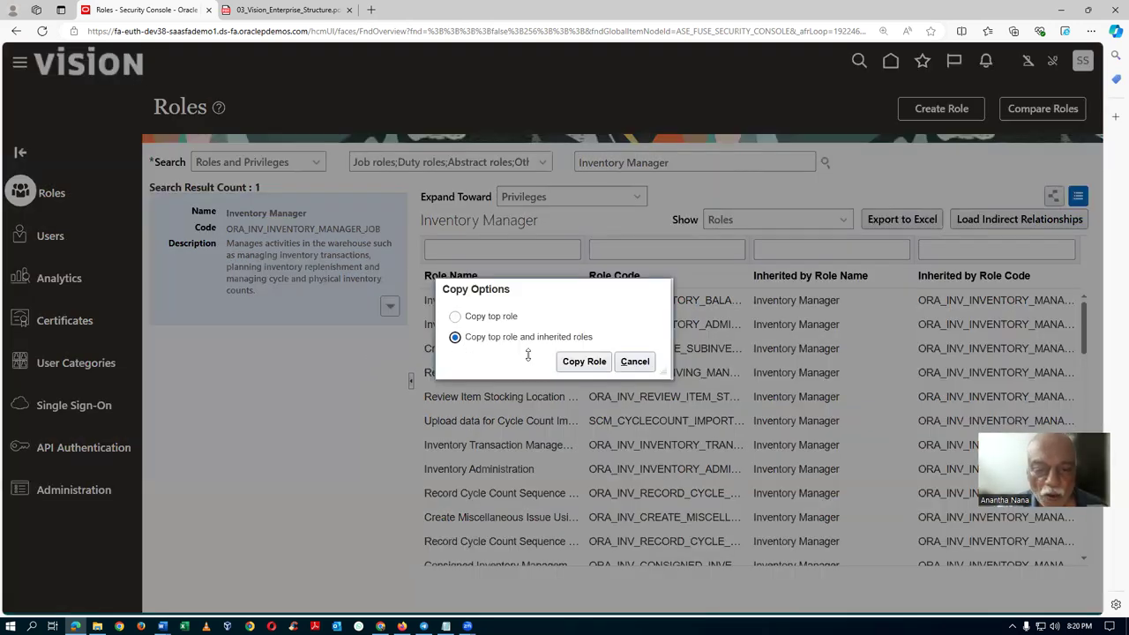
click(583, 362)
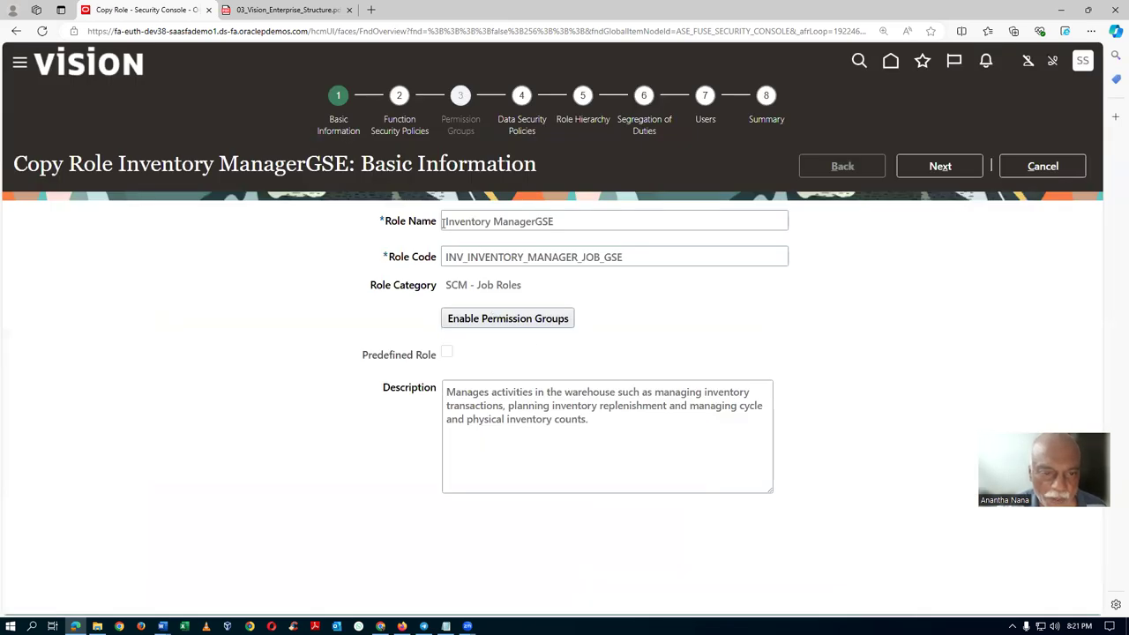
click(443, 223)
text(a02 Inventory ManagerGSE)
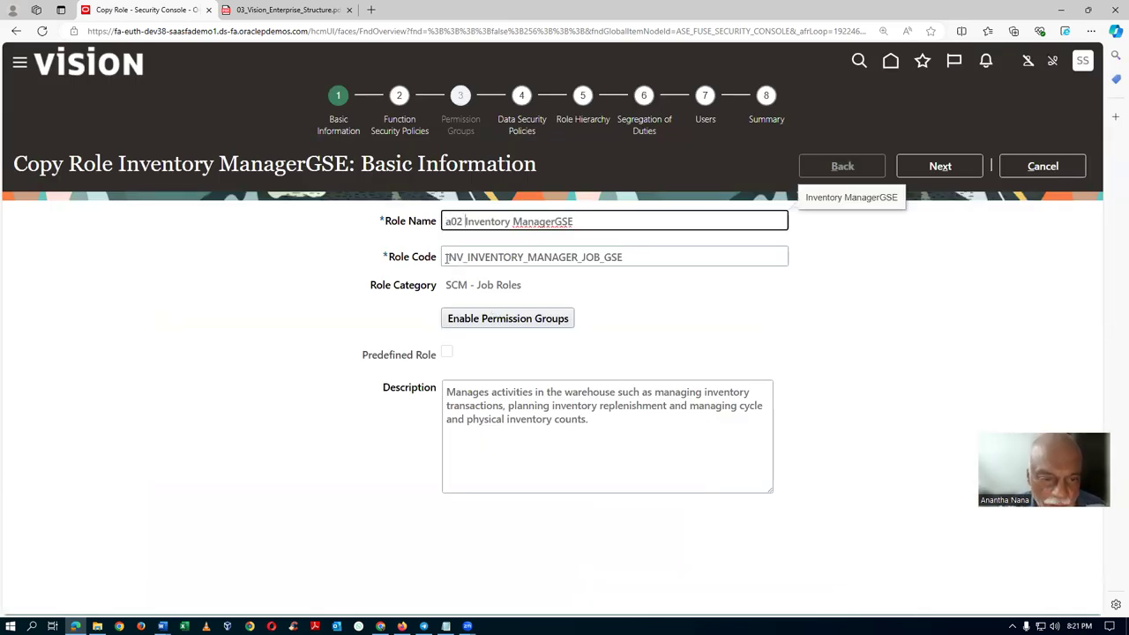
click(447, 258)
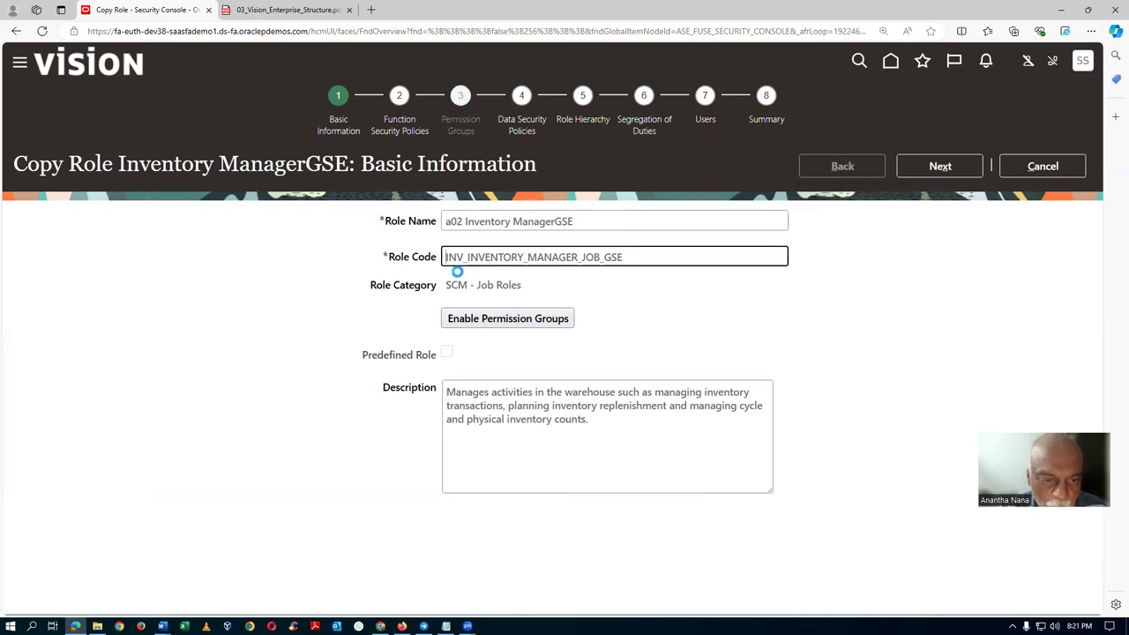
text(A02)
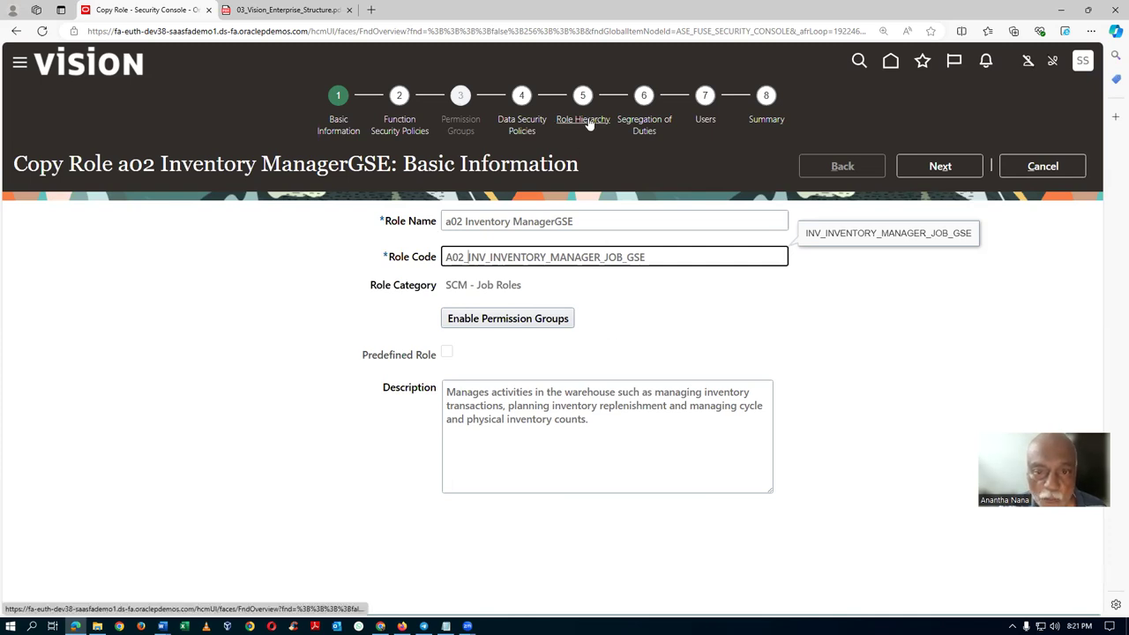
click(583, 124)
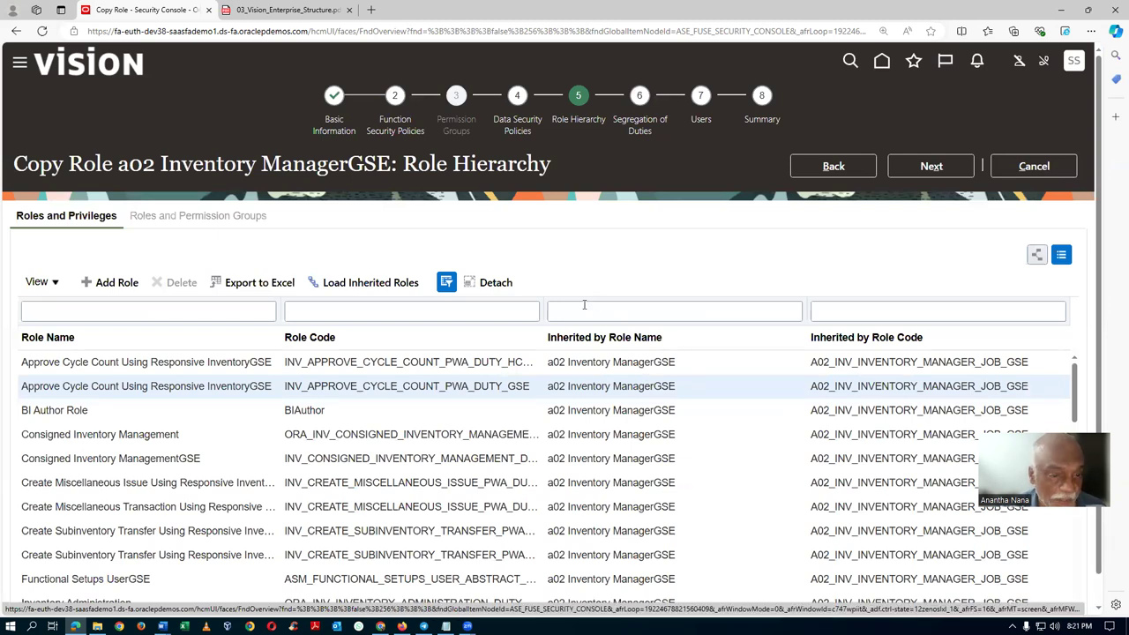
Filter the copy's function security privileges by 'Appro', including those inherited from child roles.
click(392, 133)
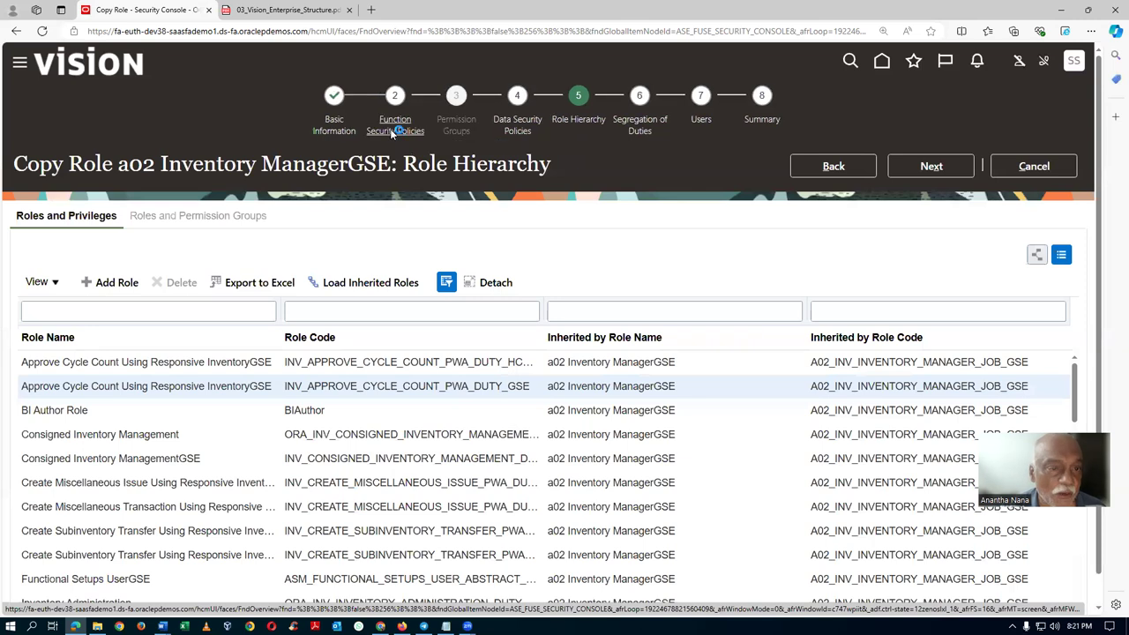
click(54, 278)
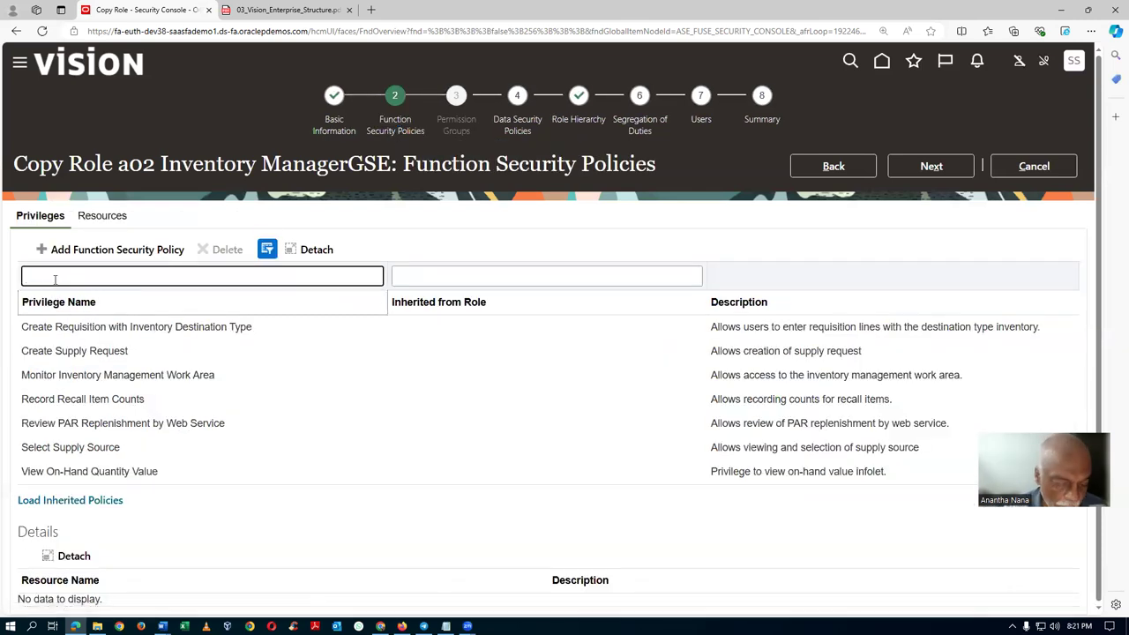
text(Appro)
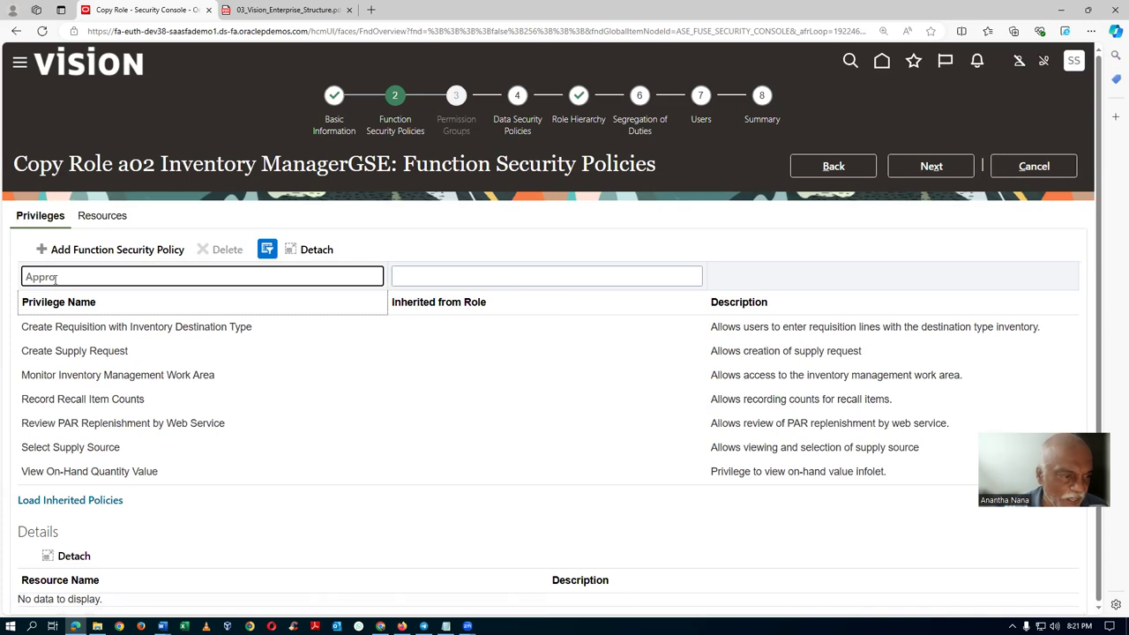
key(Return)
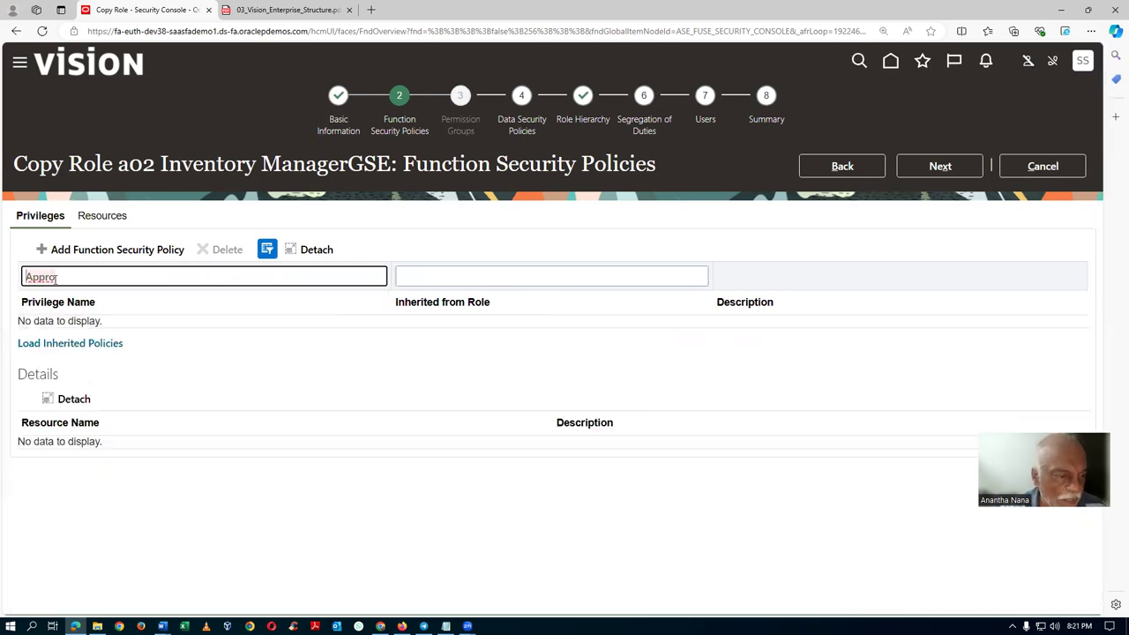
click(67, 343)
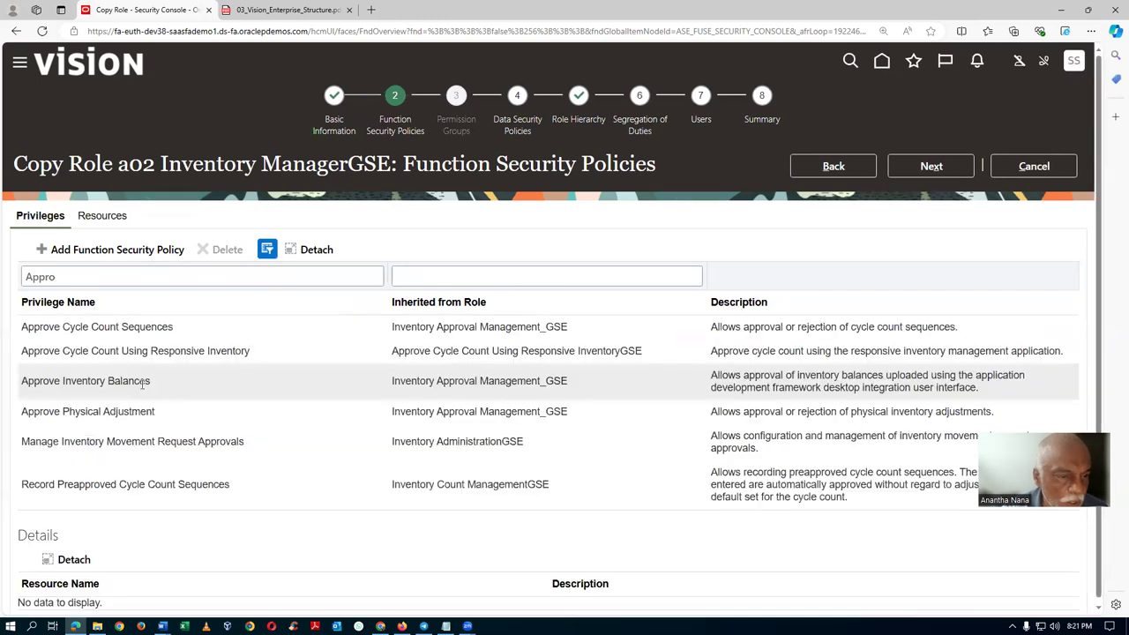
Review the approval privileges, from Approve Cycle Count Sequences to Record Preapproved Cycle Count Sequences.
click(253, 327)
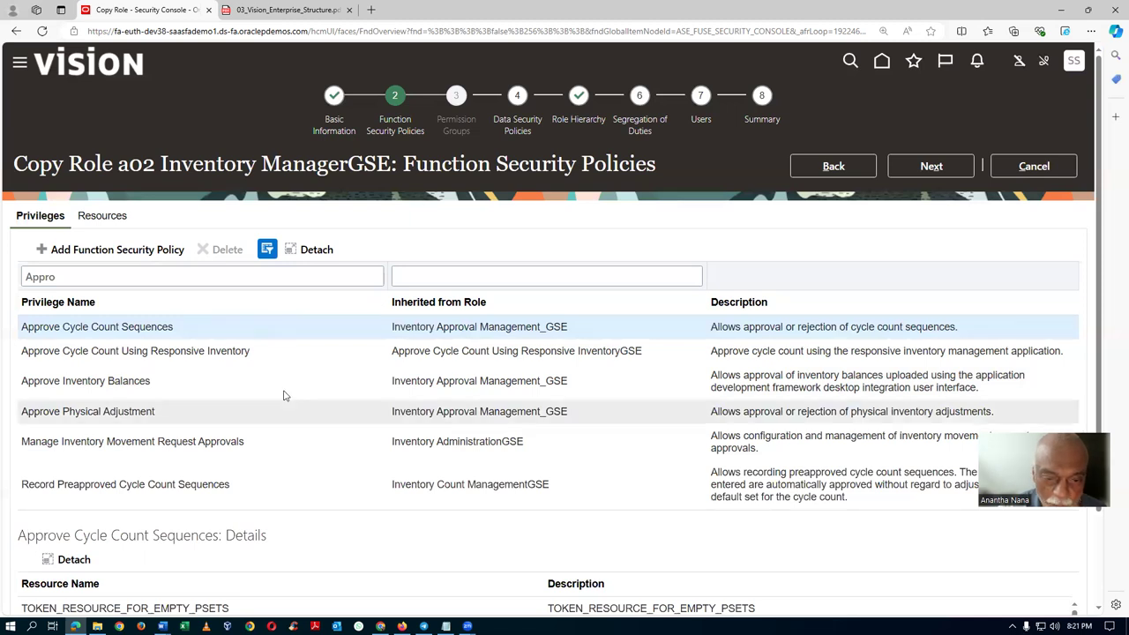
click(269, 352)
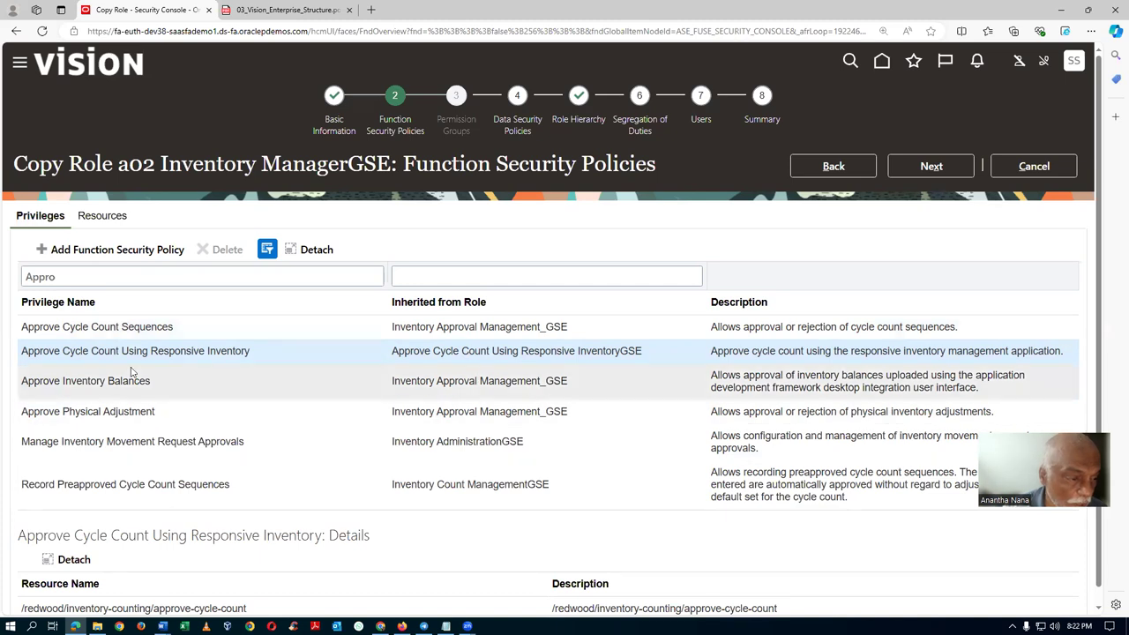
click(173, 381)
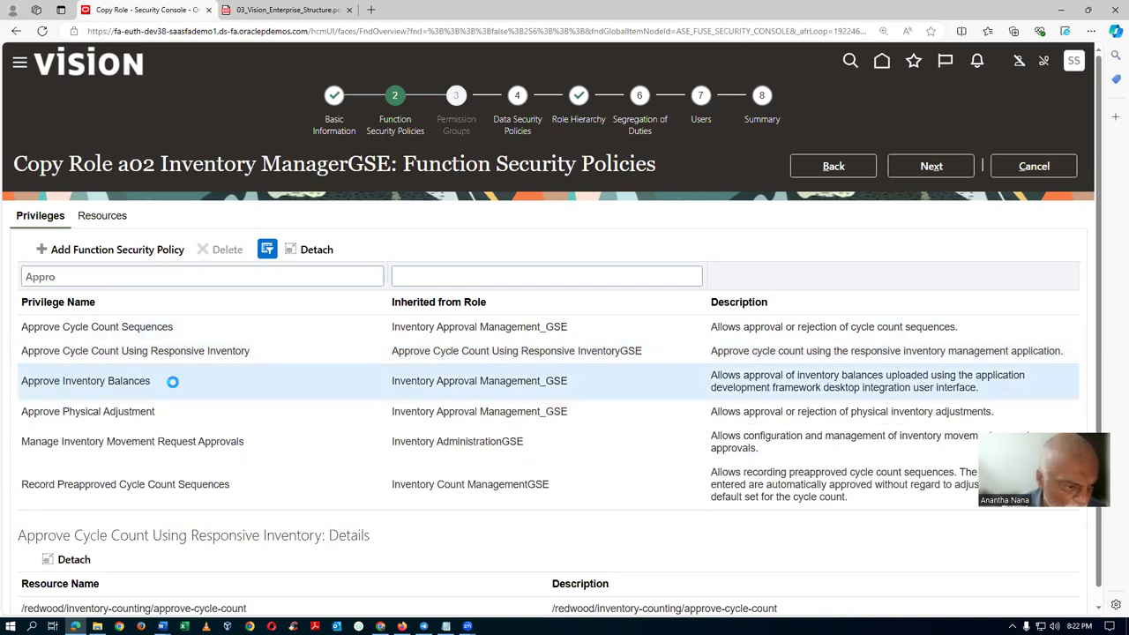
click(177, 412)
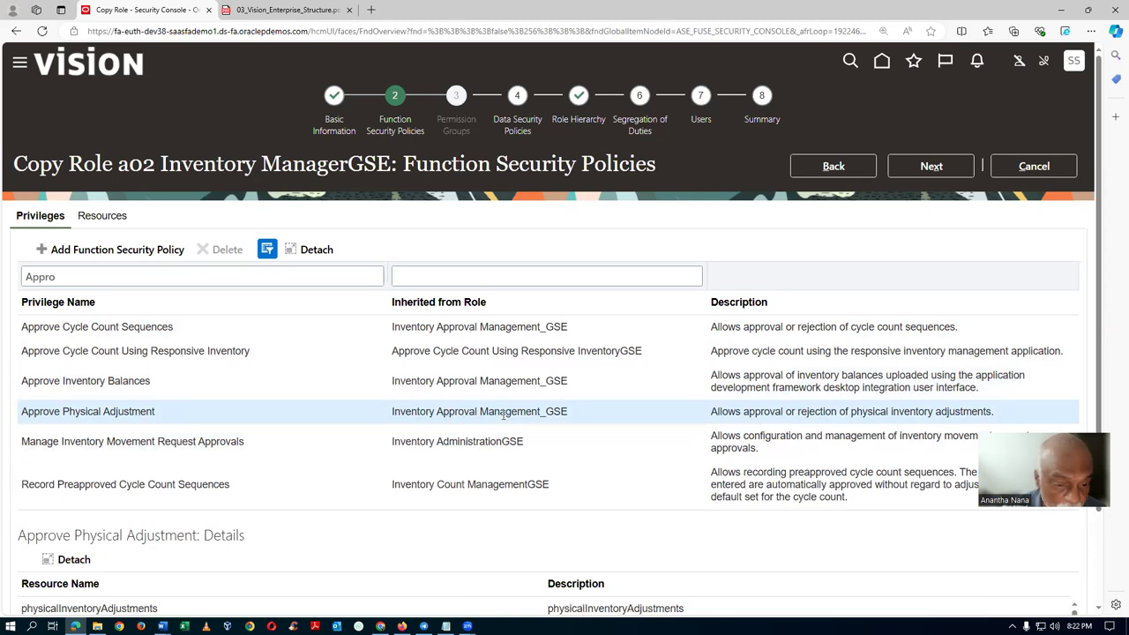
click(284, 446)
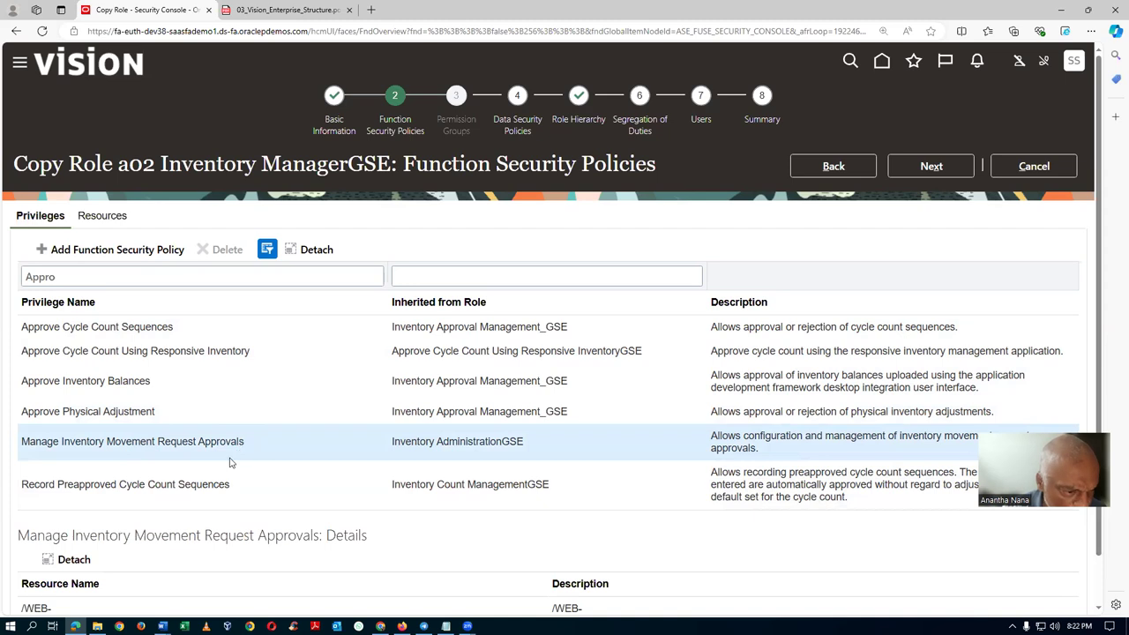
click(275, 484)
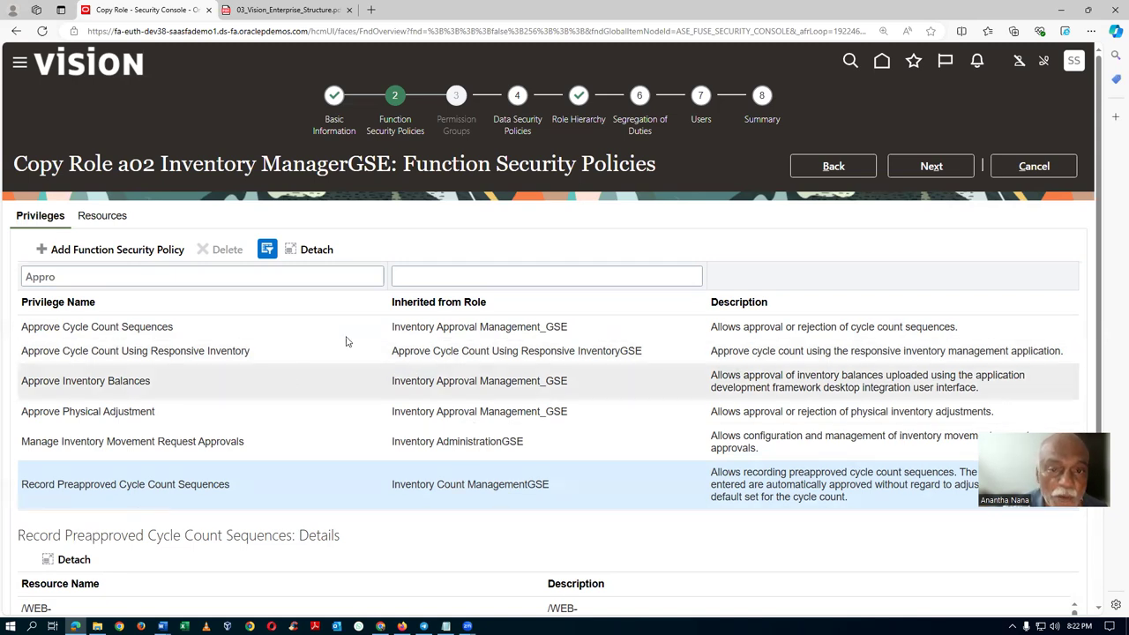
click(580, 126)
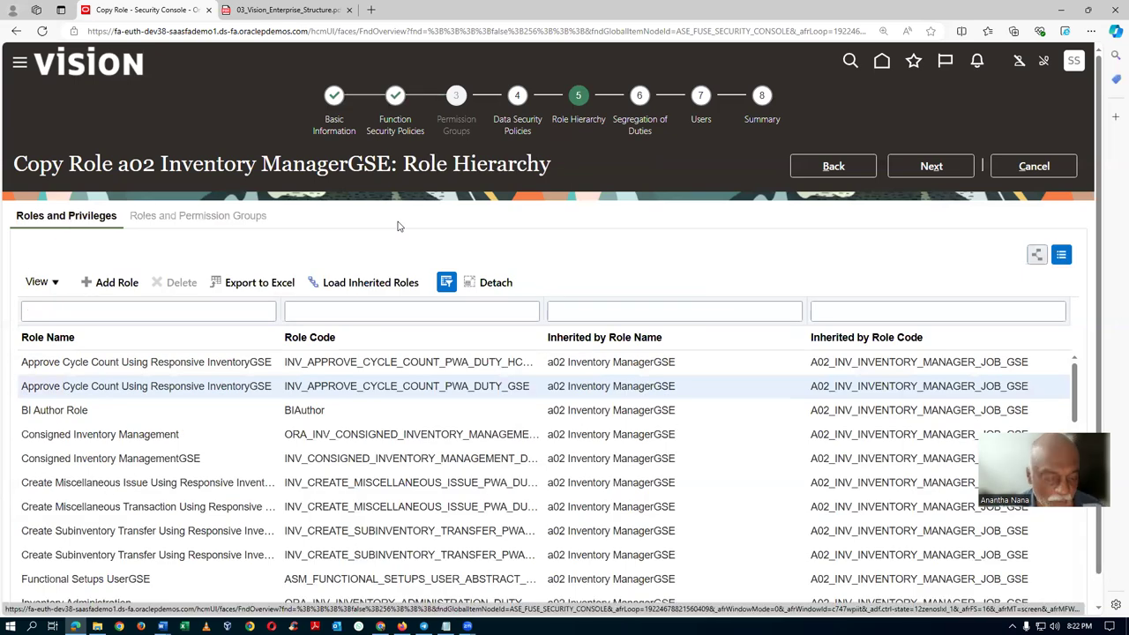
Filter the hierarchy by the Inventory Approval Management name from Word and delete that membership.
key(alt+Tab)
click(284, 218)
key(ctrl+c)
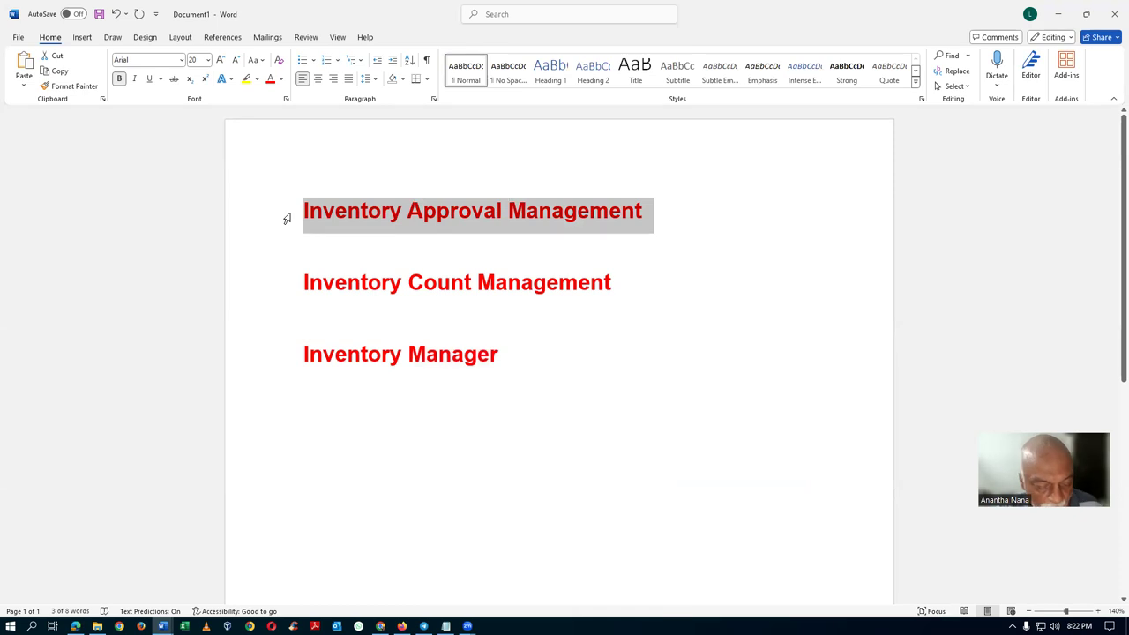
key(alt+Tab)
click(264, 312)
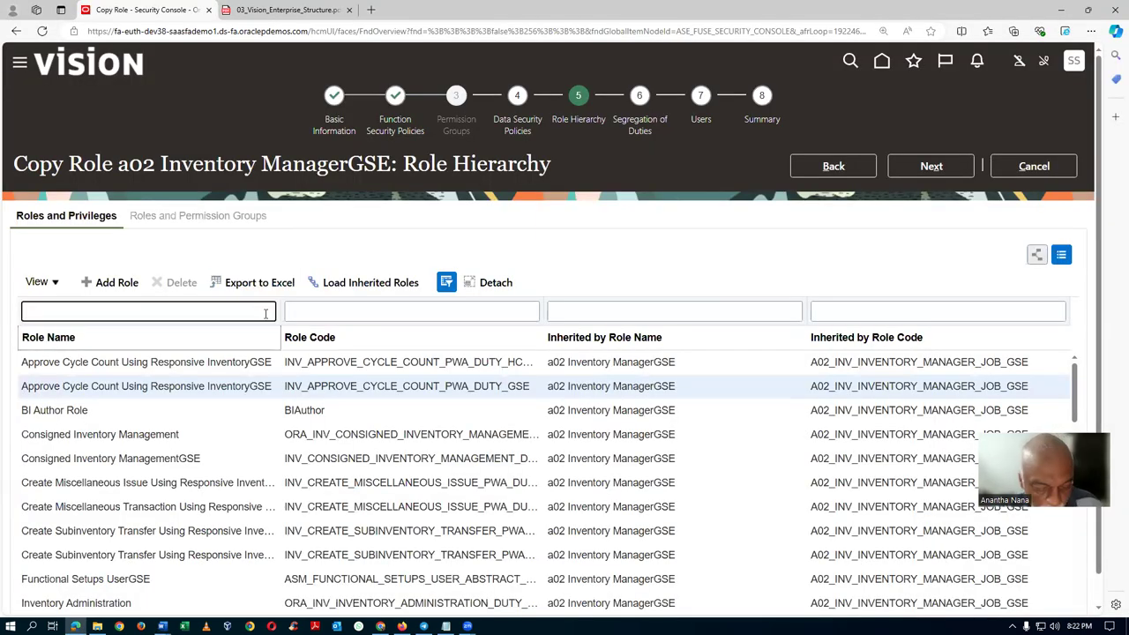
key(ctrl+v)
key(Return)
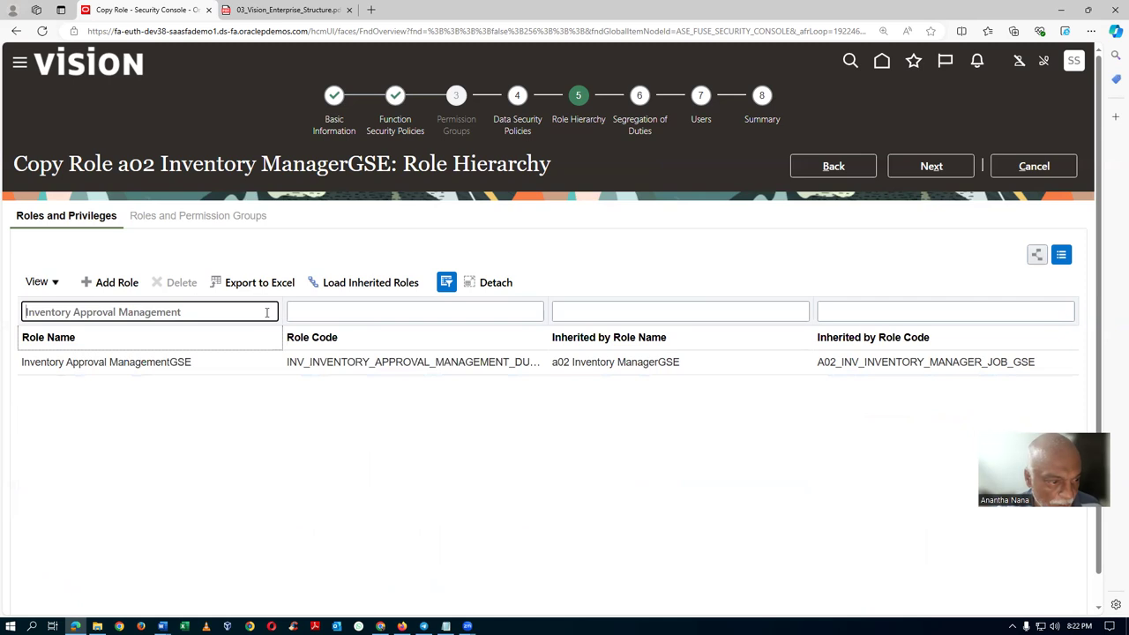
click(258, 370)
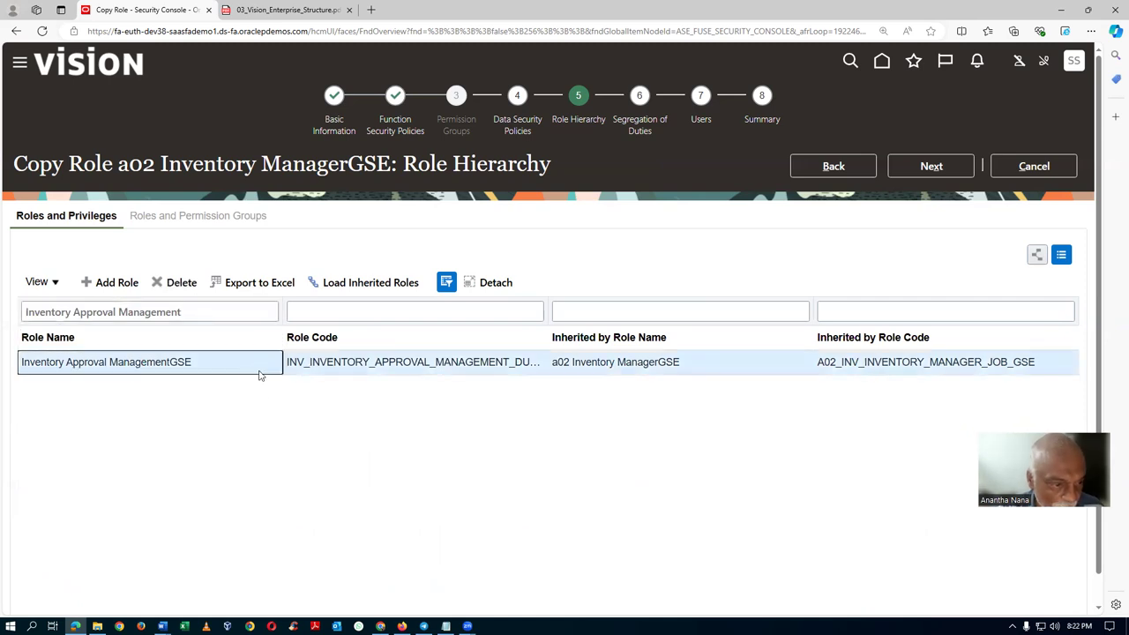
click(183, 282)
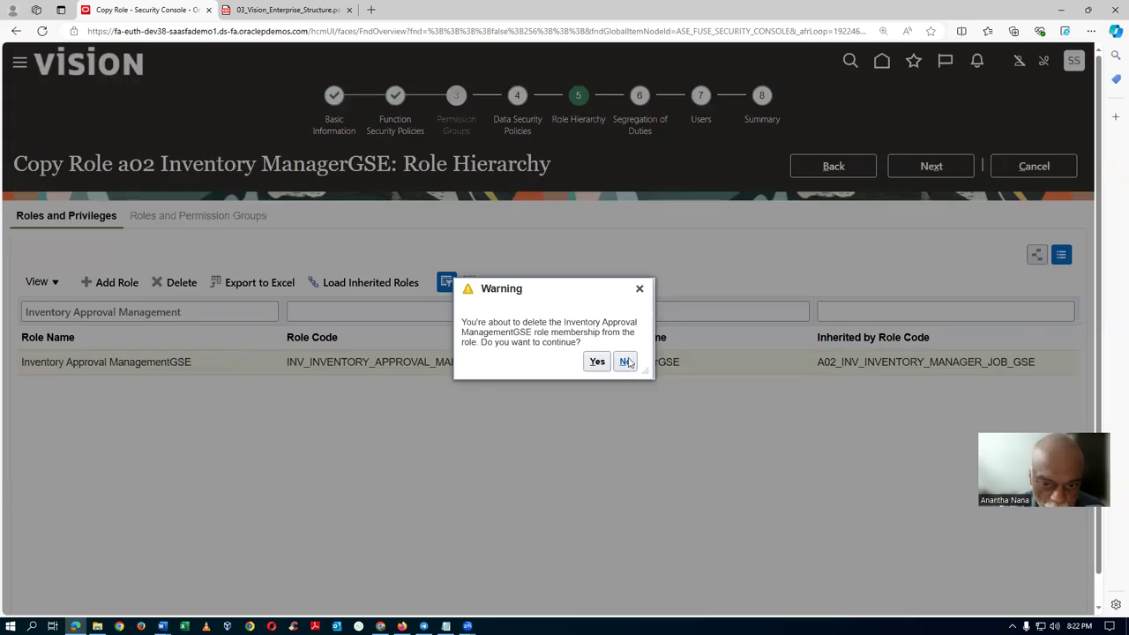
click(597, 362)
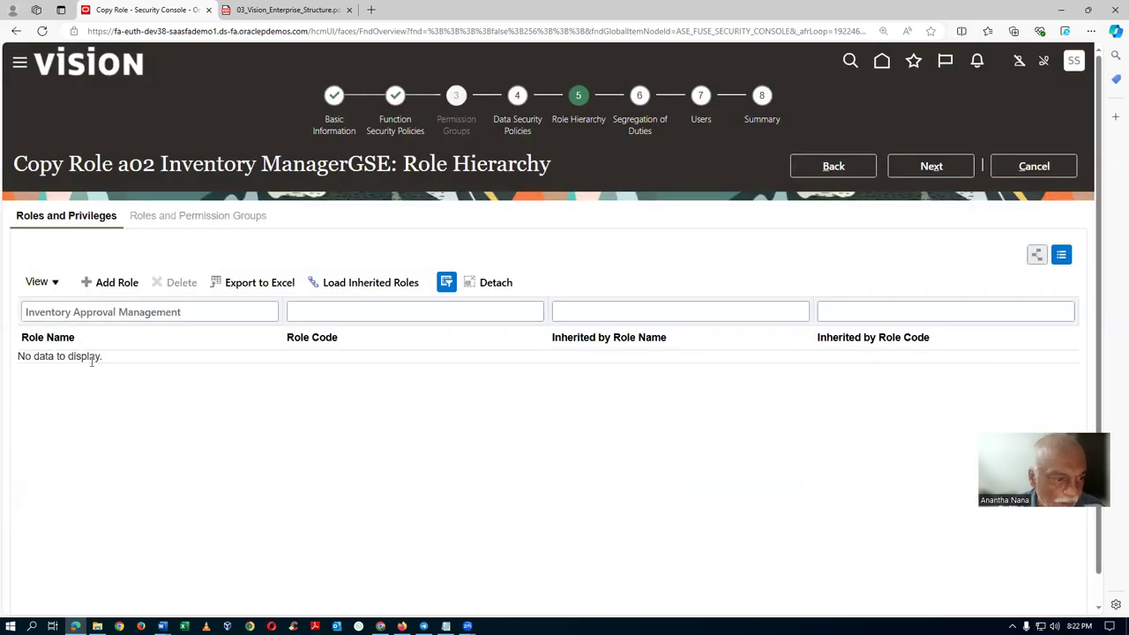
click(49, 314)
Add the a02 Inventory Approval ManagementGSE duty role as a membership in the hierarchy.
text(a02)
key(Return)
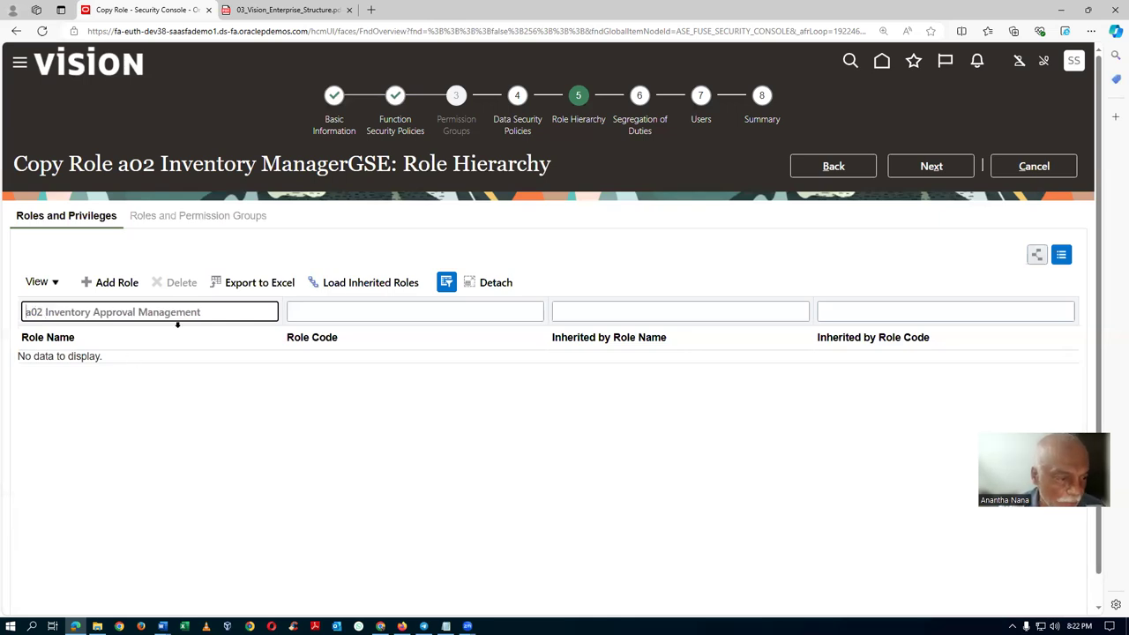
drag(214, 316, 2, 349)
key(ctrl+c)
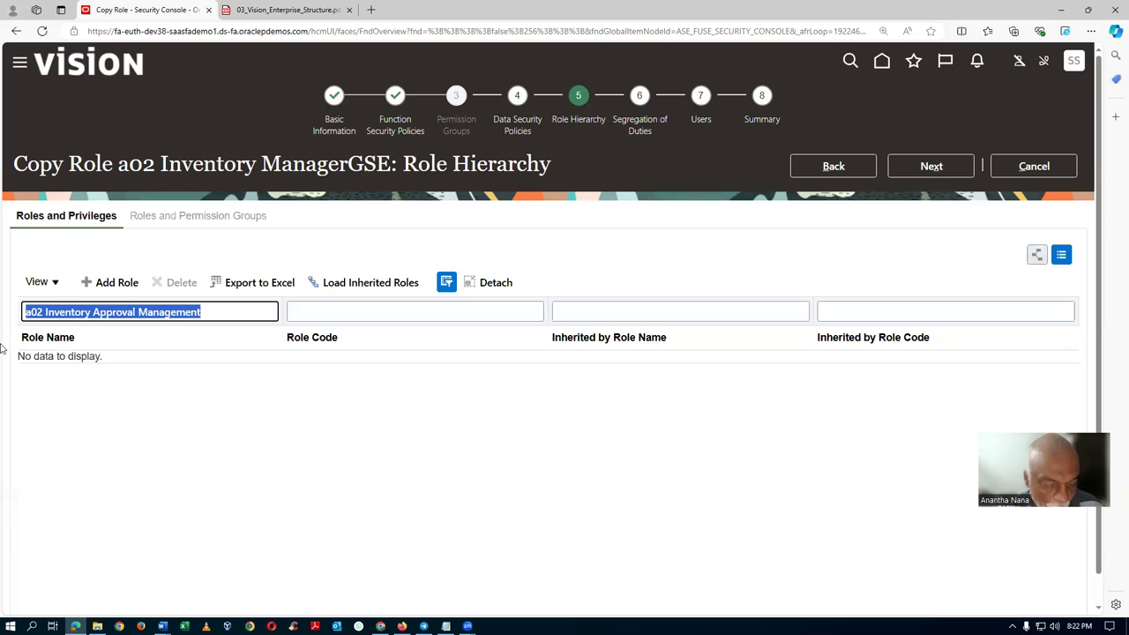
click(113, 283)
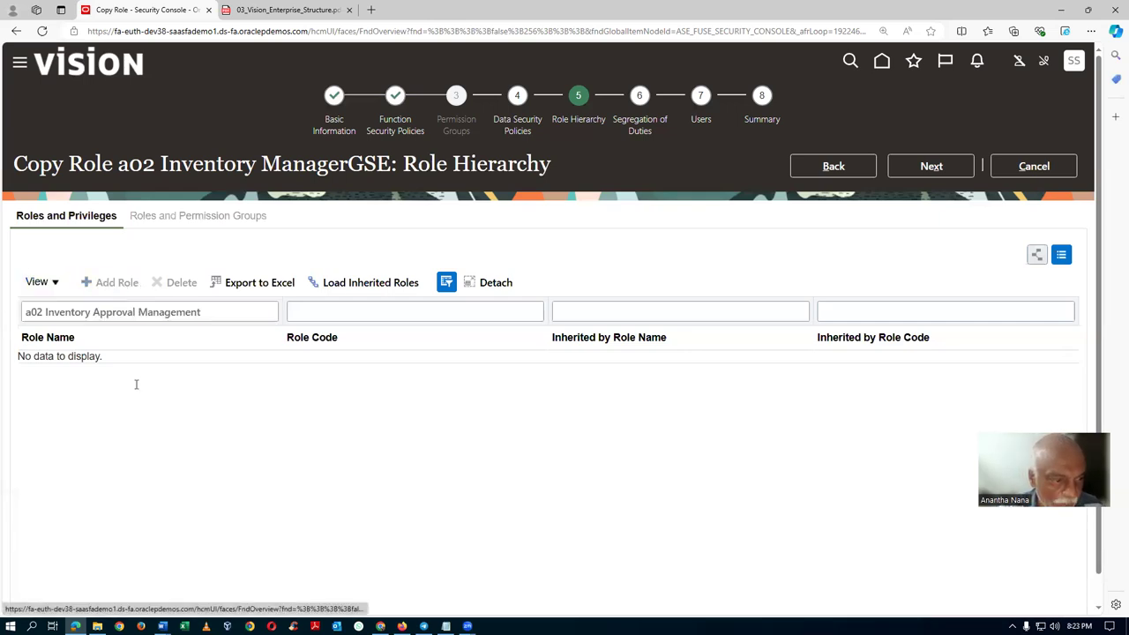
click(621, 197)
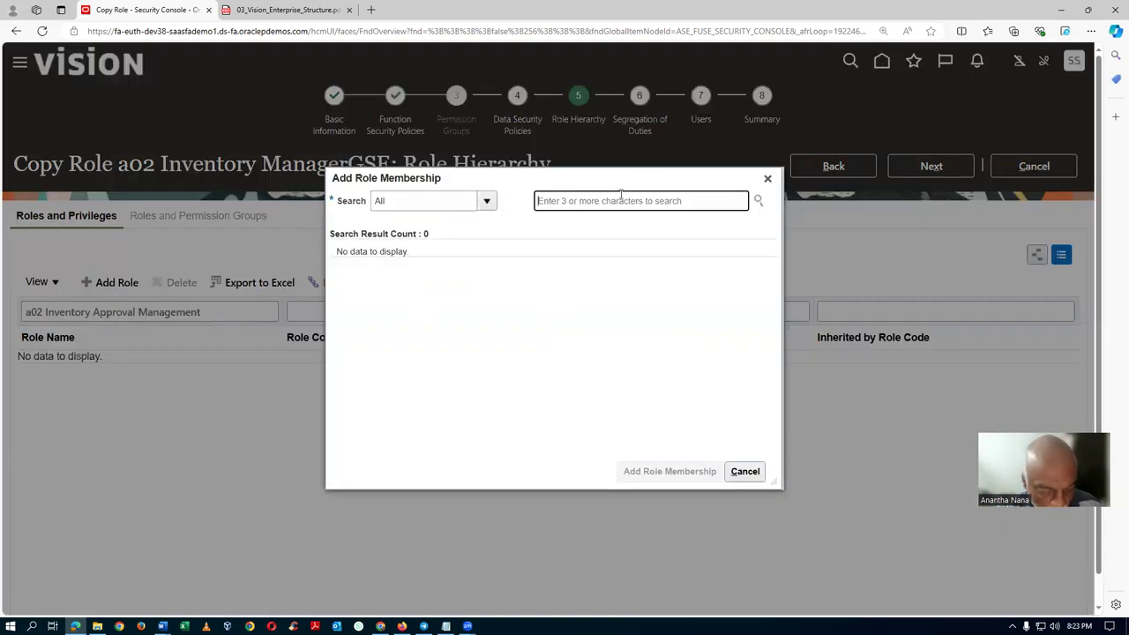
key(ctrl+v)
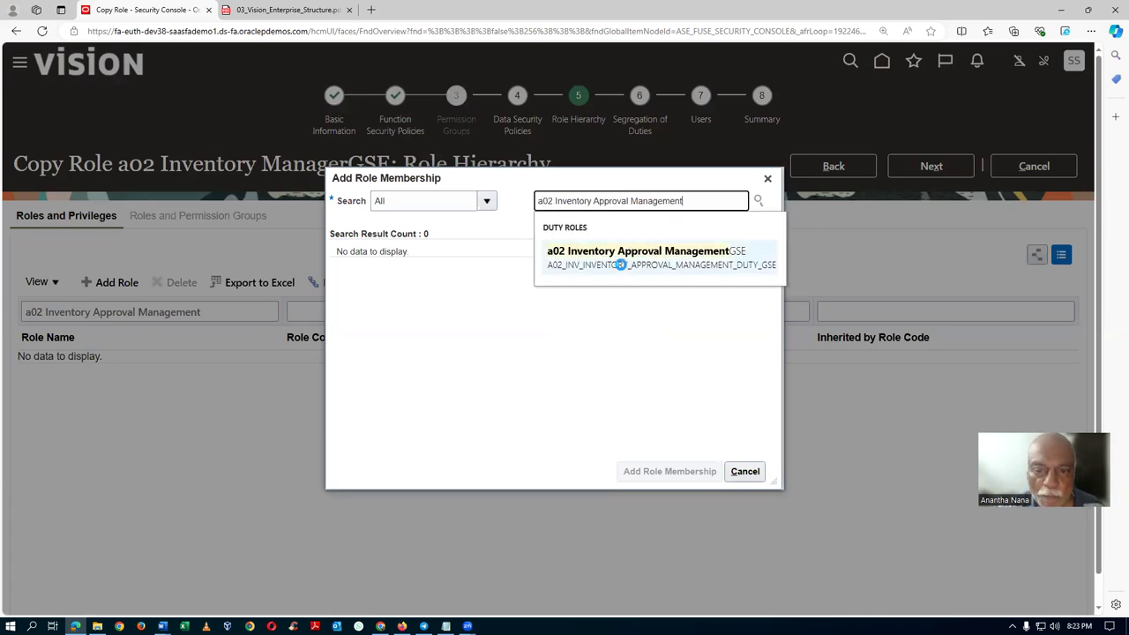
click(621, 265)
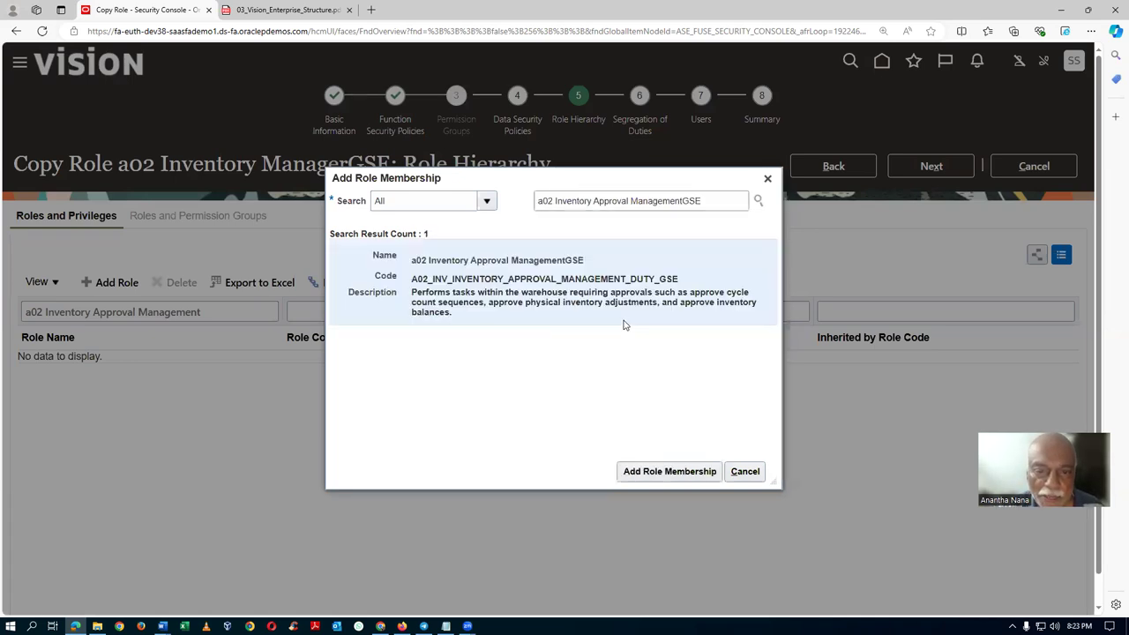
click(661, 471)
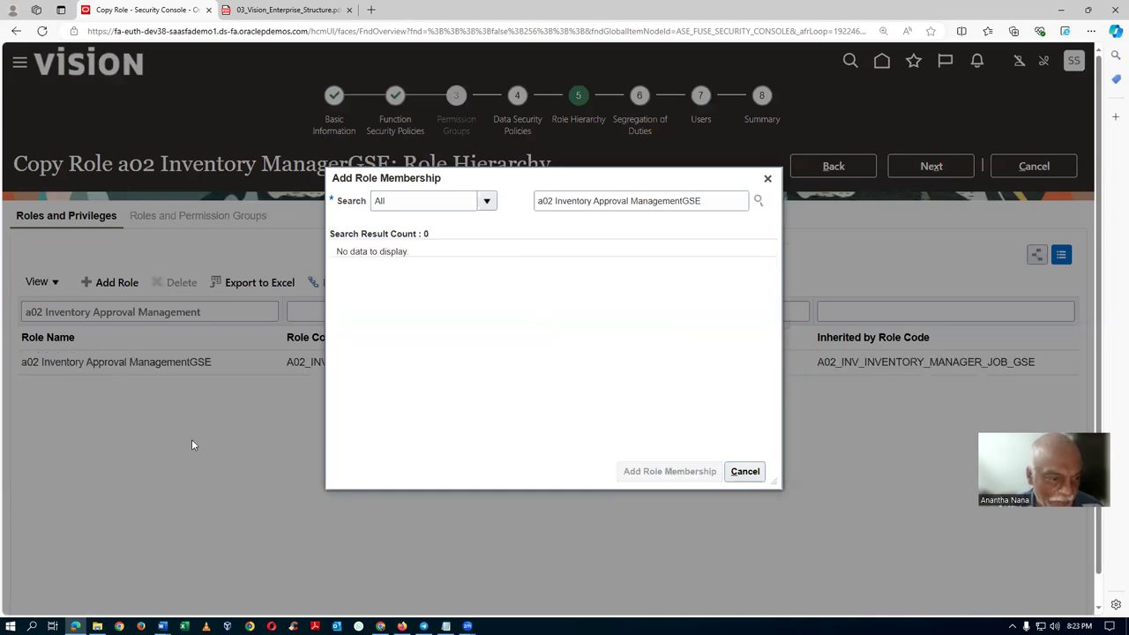
Copy the Inventory Count Management role name from the Word notes.
key(alt+Tab)
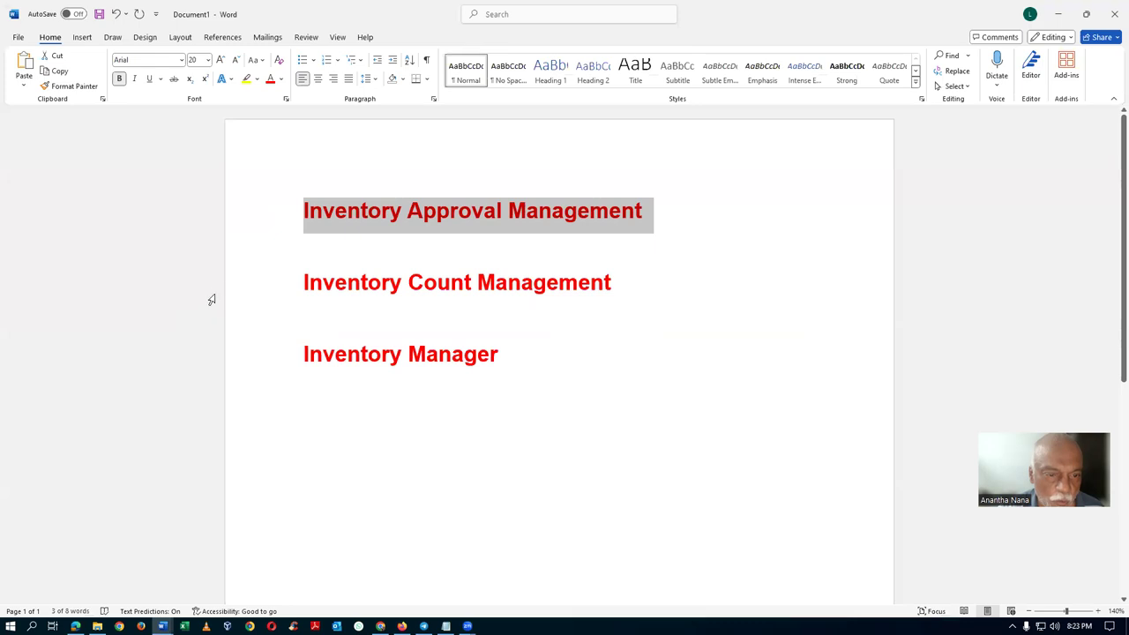
click(234, 292)
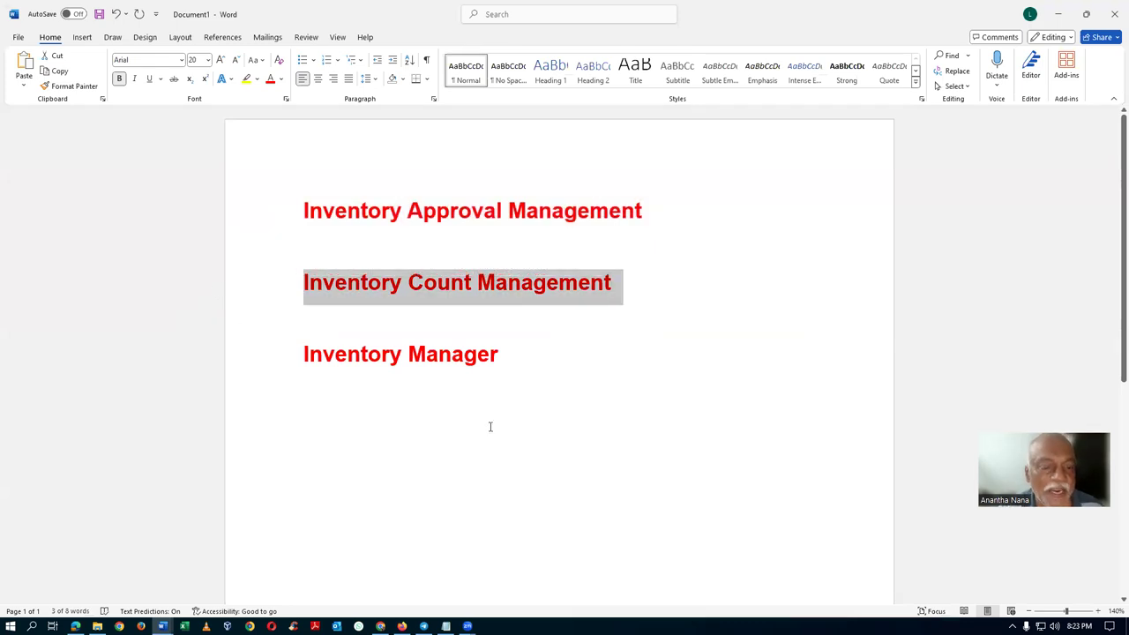
key(alt+Tab)
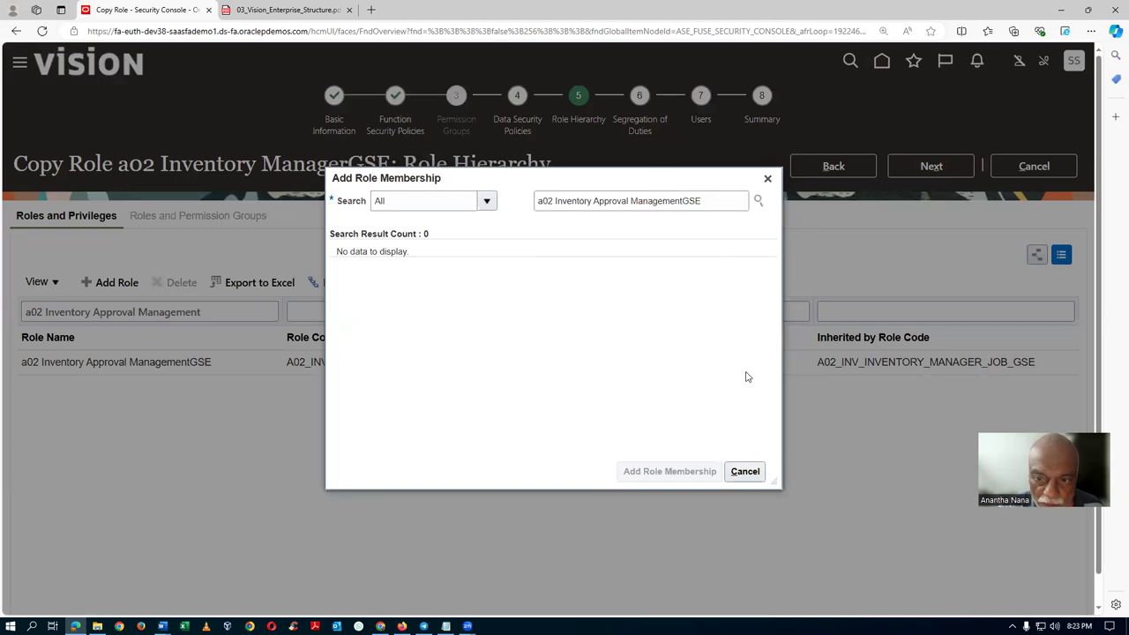
Filter the hierarchy by Inventory Count Management and delete the predefined ORA membership.
click(767, 179)
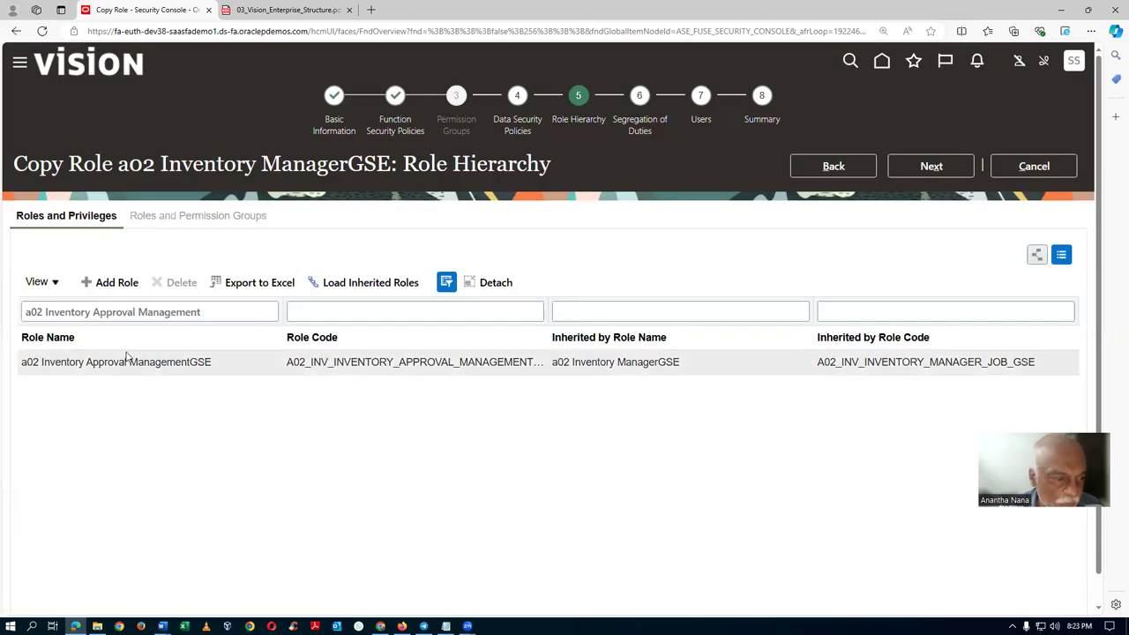
text(Inventory Count Management)
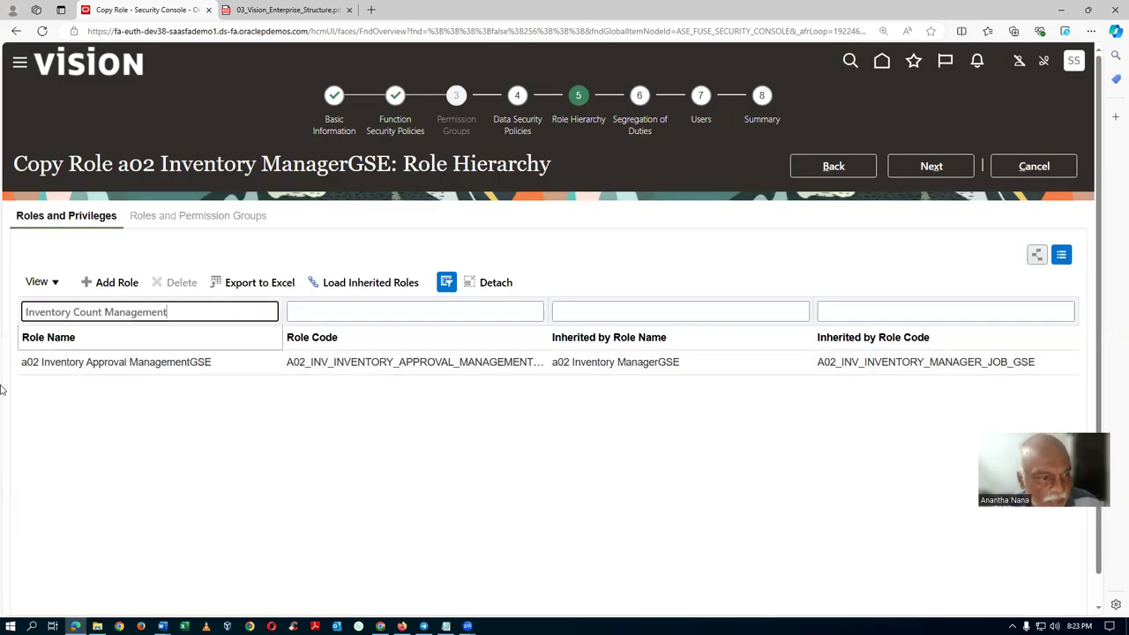
key(Return)
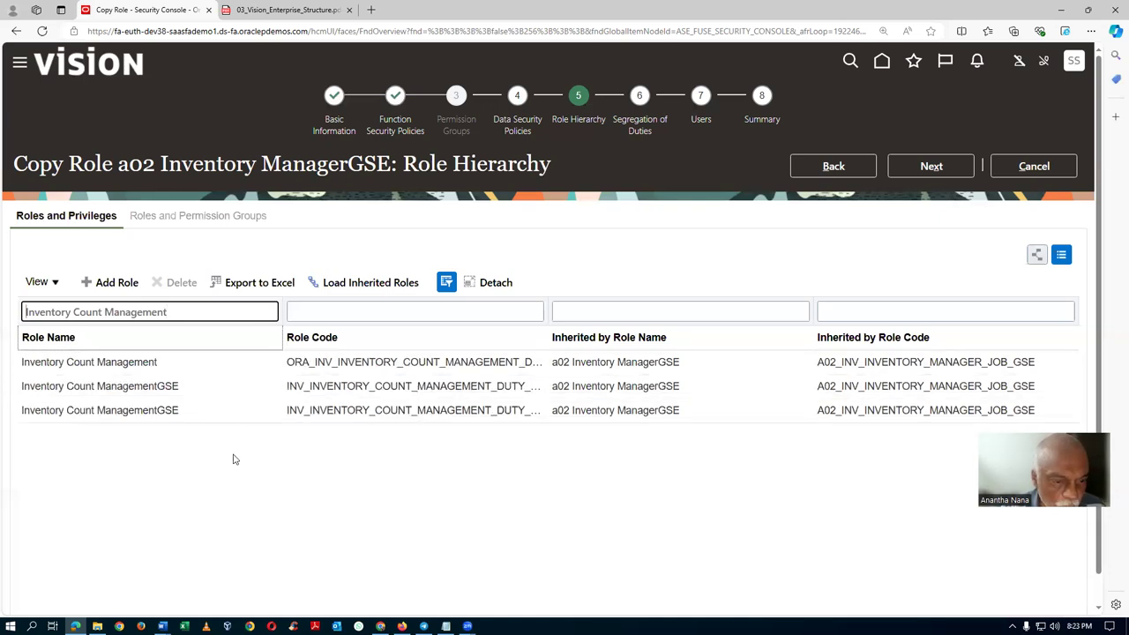
click(183, 373)
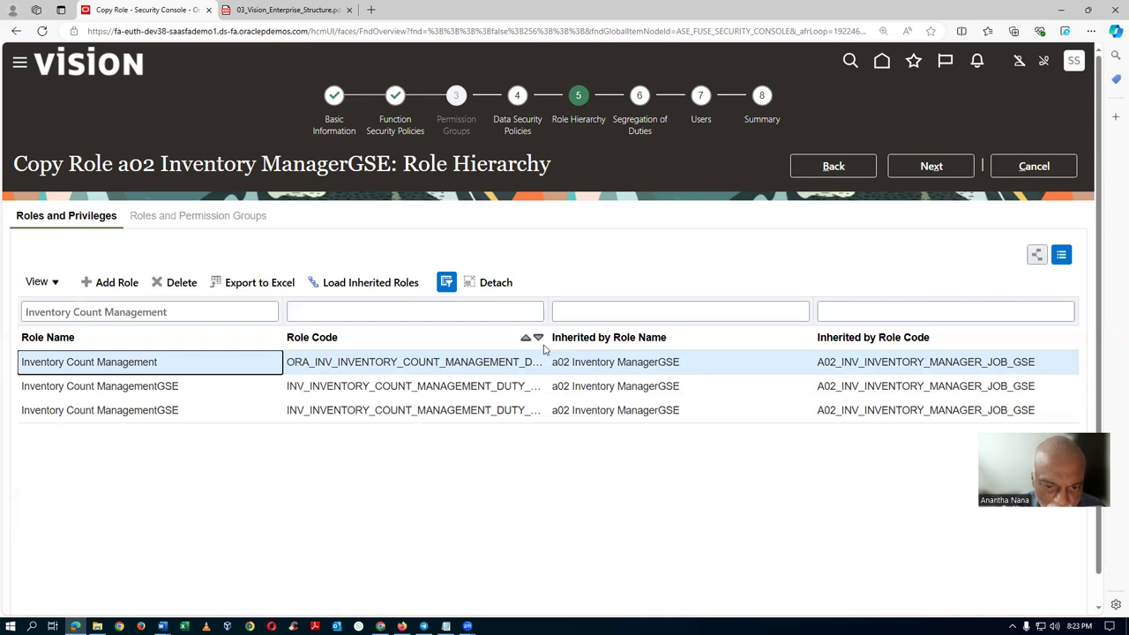
drag(548, 346, 602, 348)
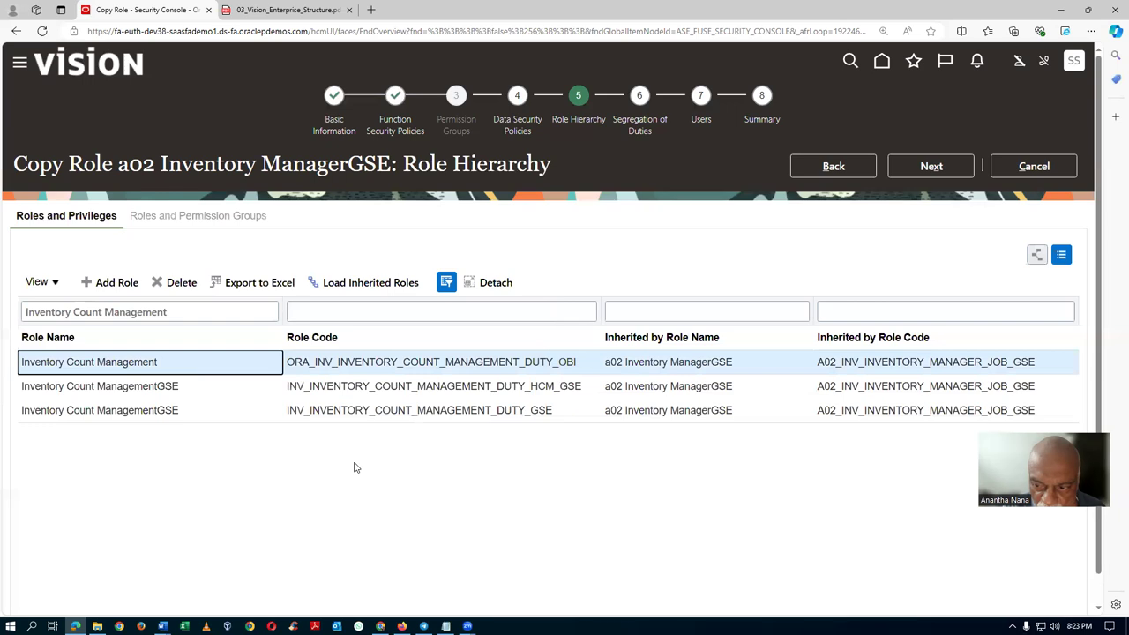
click(174, 284)
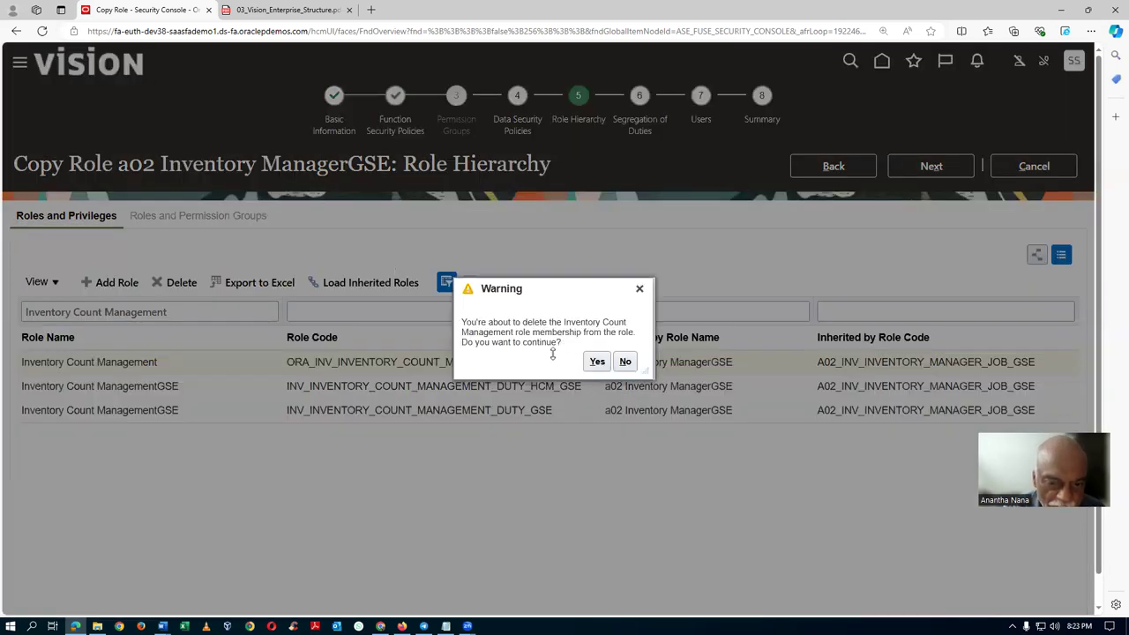
click(597, 362)
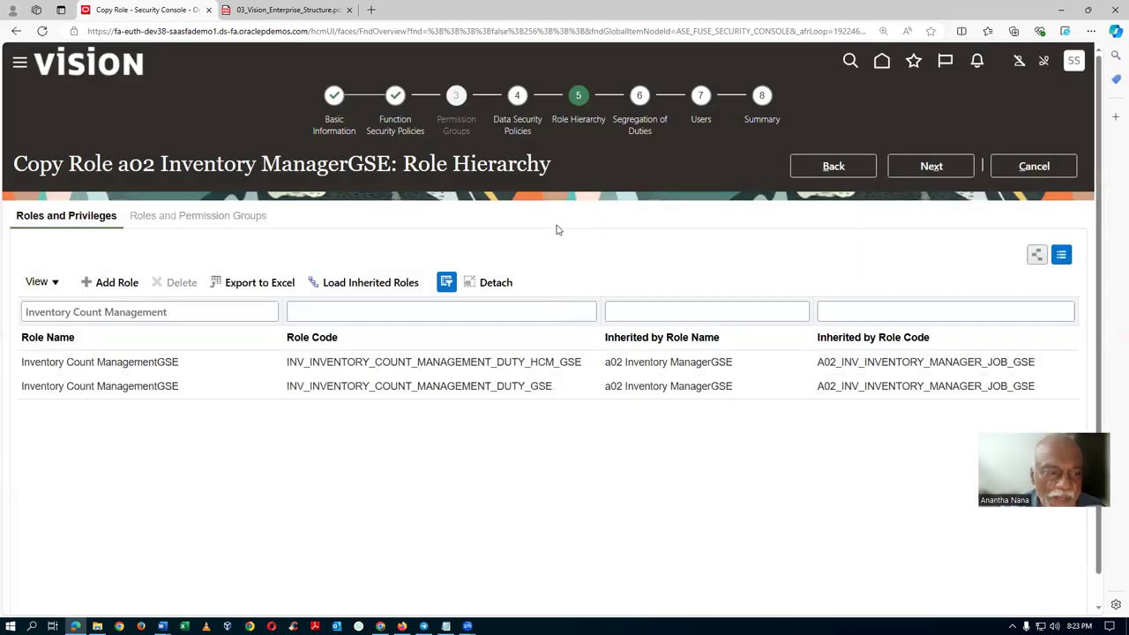
click(764, 123)
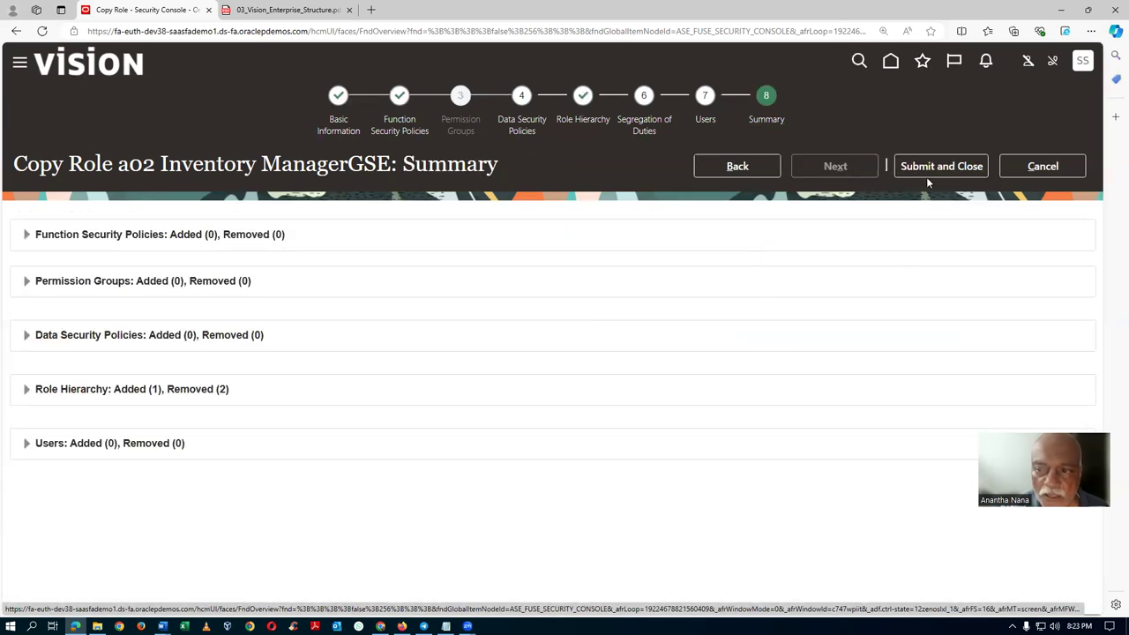
Submit the copy and refresh Role Status until A02_INV_INVENTORY_MANAGER_JOB_GSE shows Complete.
click(949, 167)
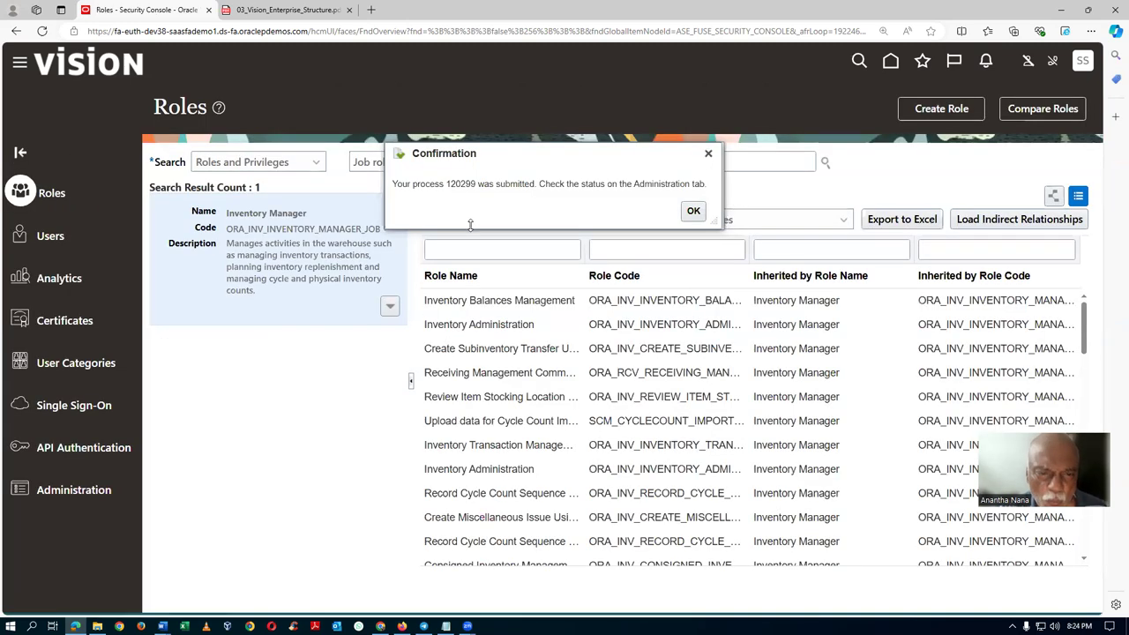
click(693, 212)
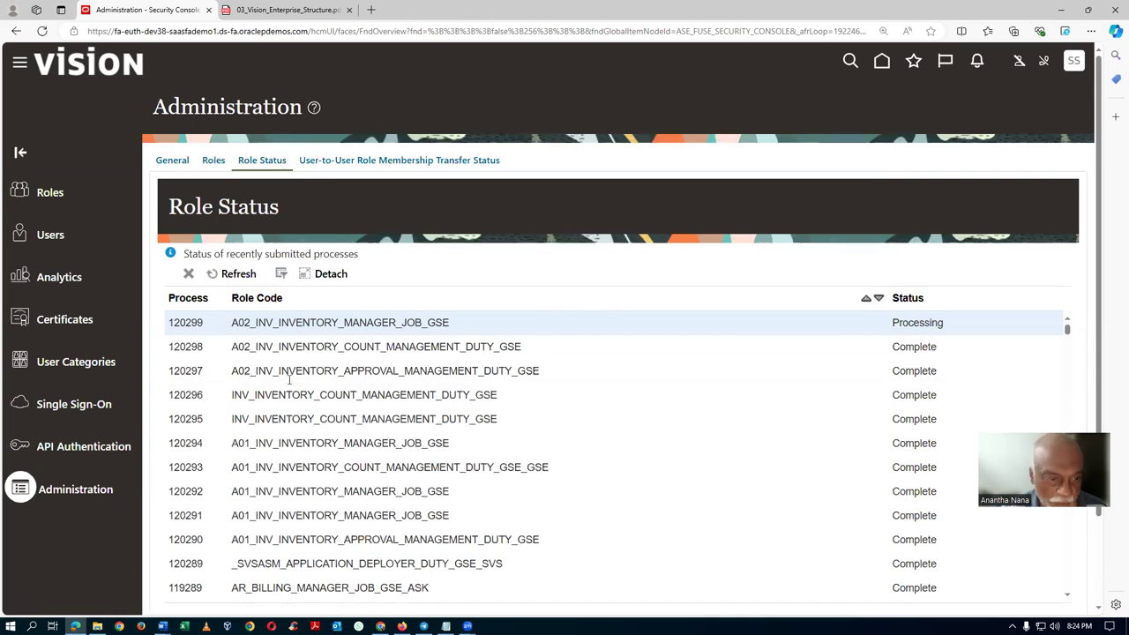
click(238, 276)
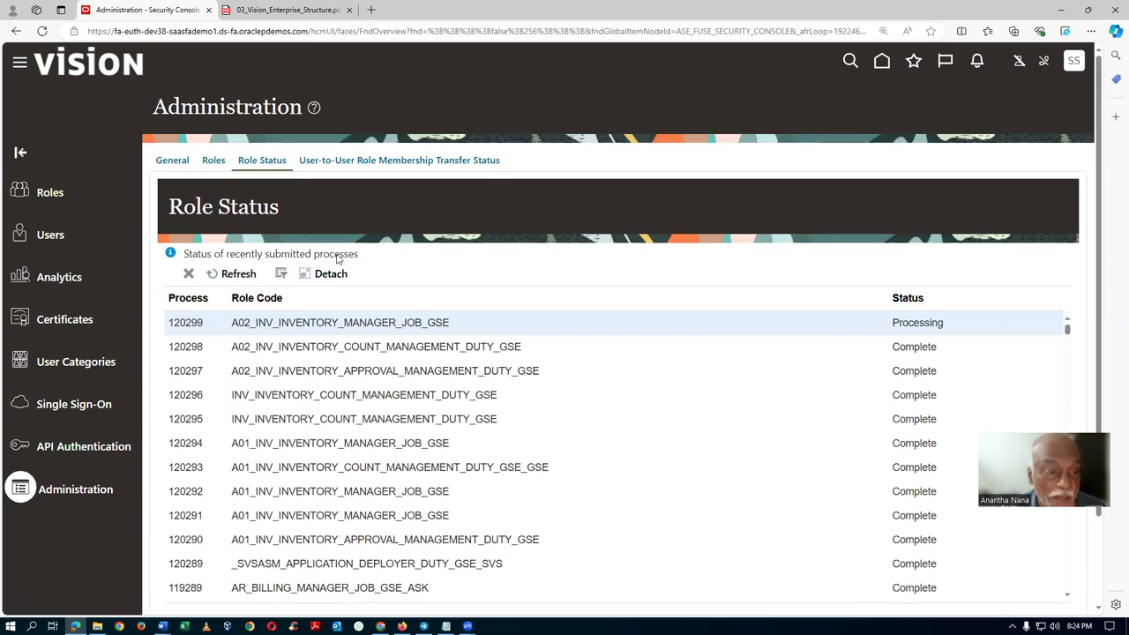
click(233, 274)
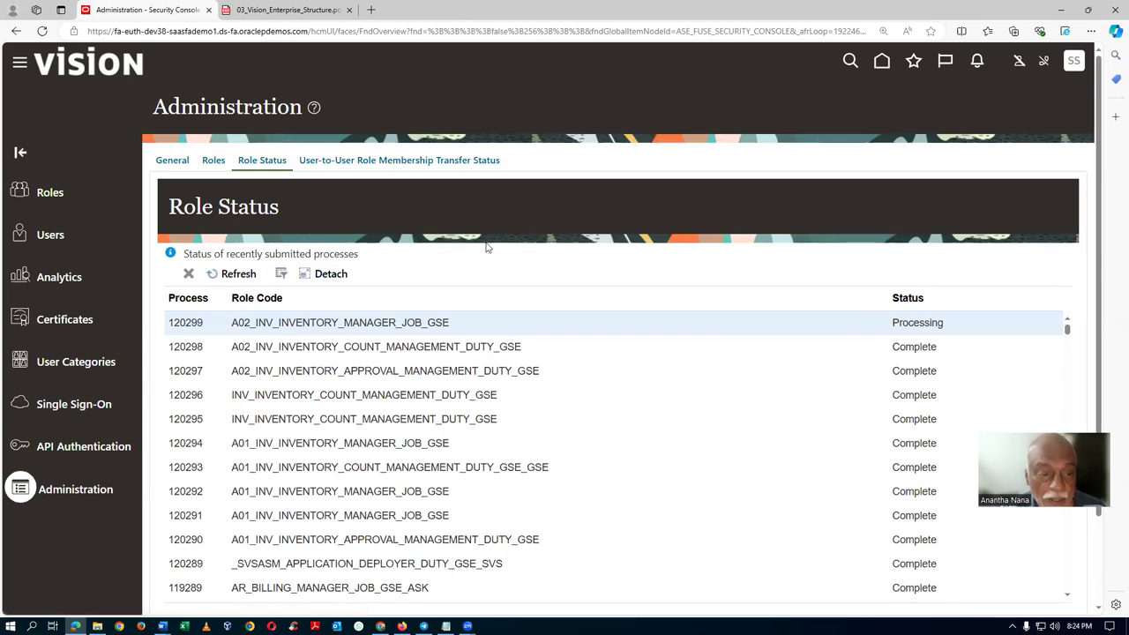
click(237, 274)
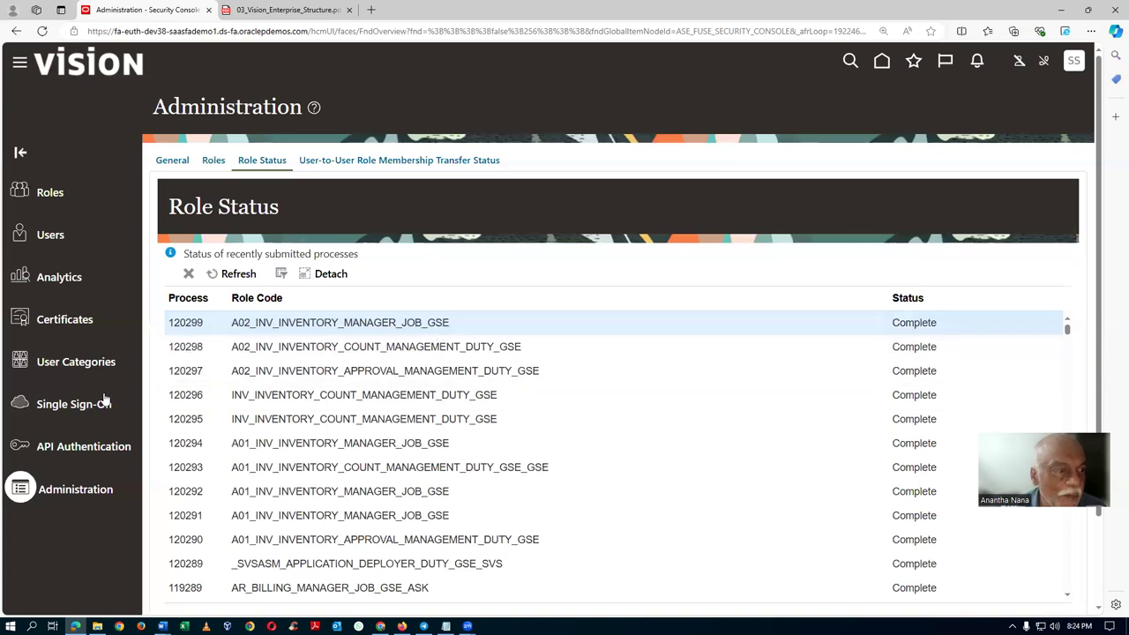
click(51, 192)
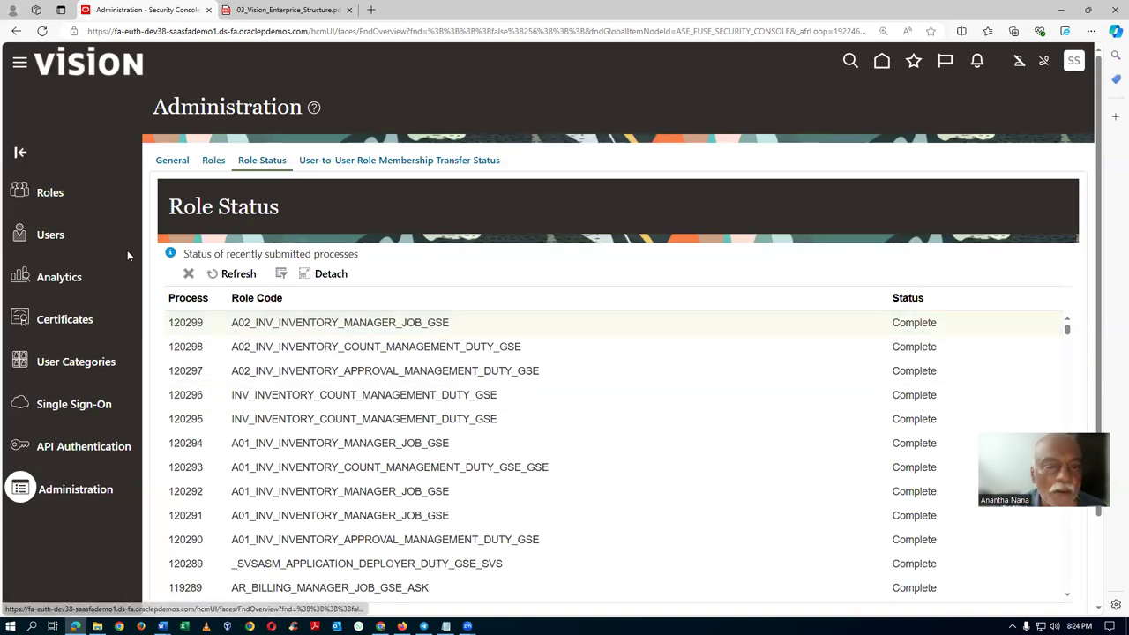
Look up a02 Inventory Count Management in the role search, then clear it and return to Word.
click(621, 163)
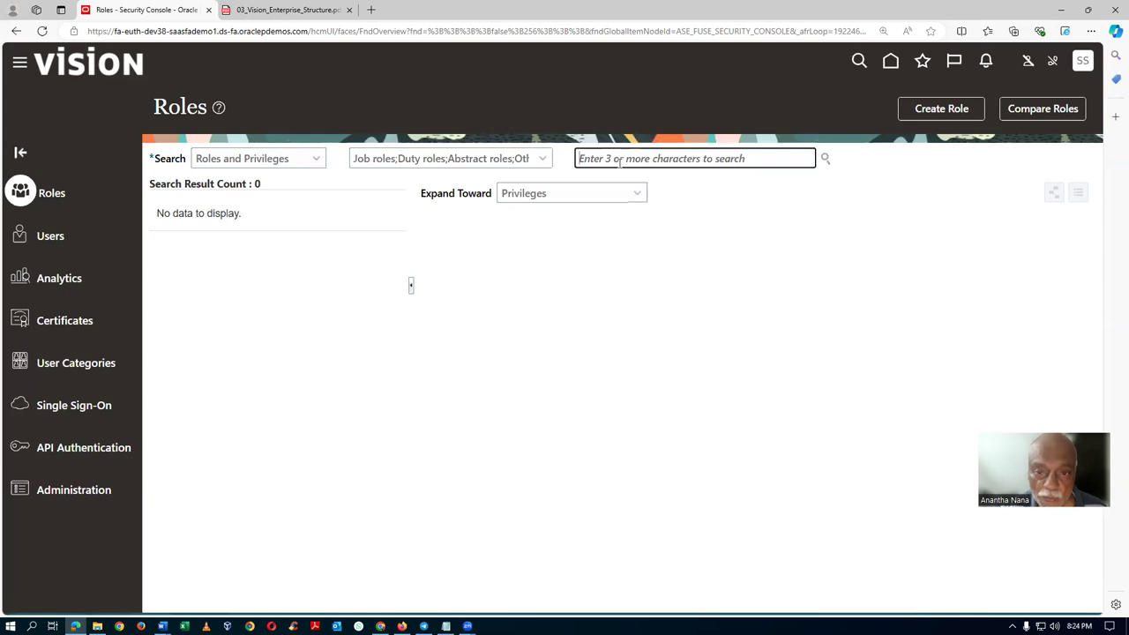
text(Inventory Count Management)
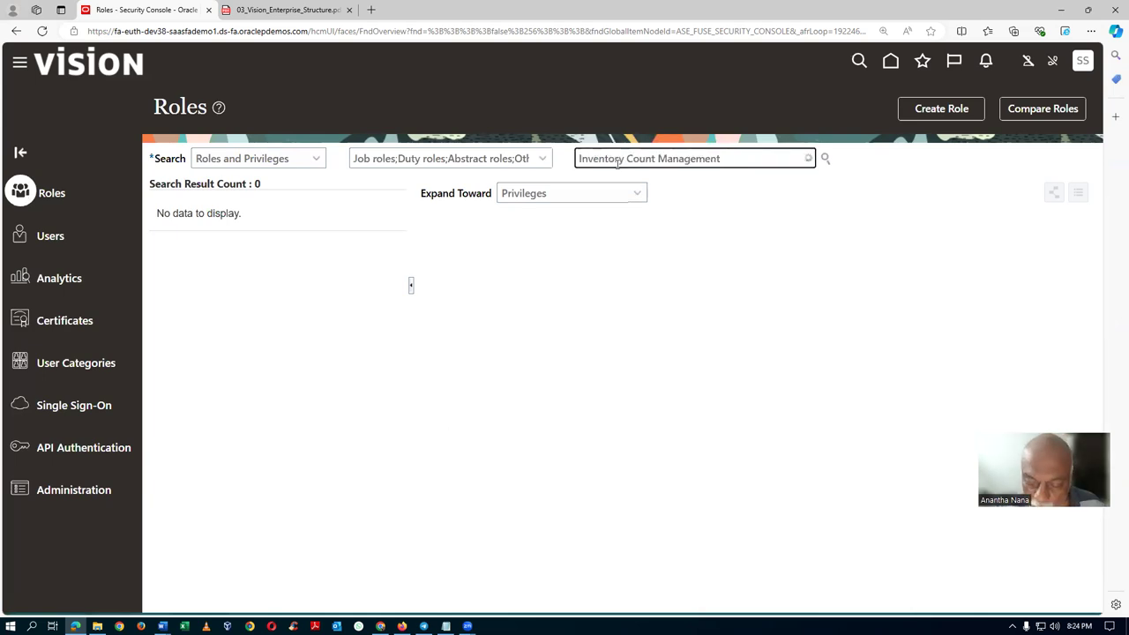
key(Home)
text(a02)
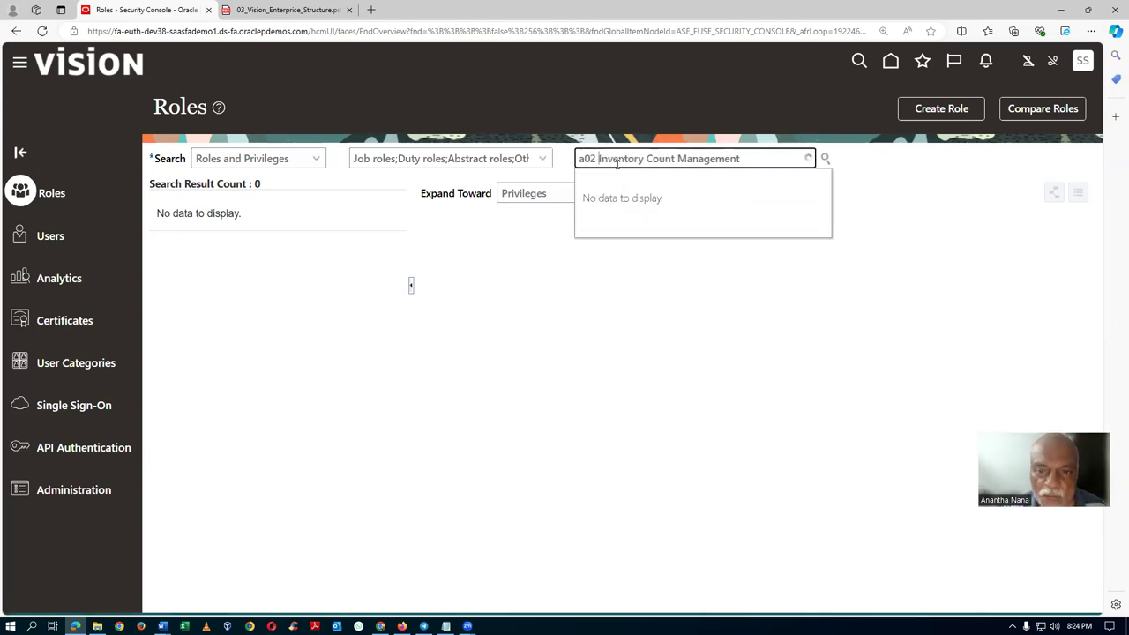
key(Down)
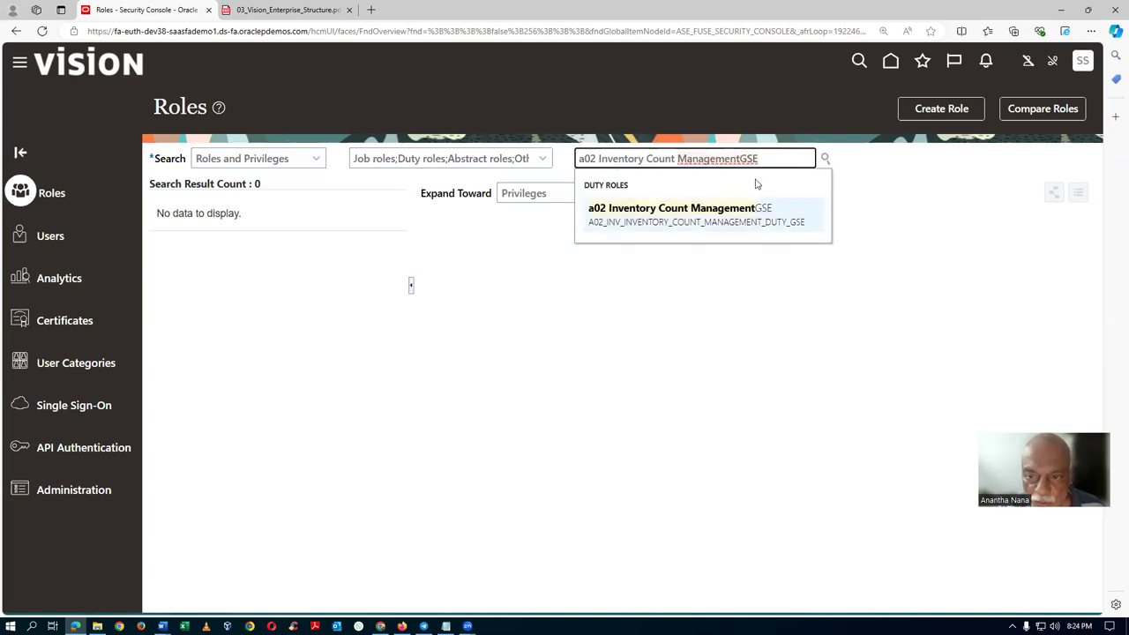
key(ctrl+a)
key(BackSpace)
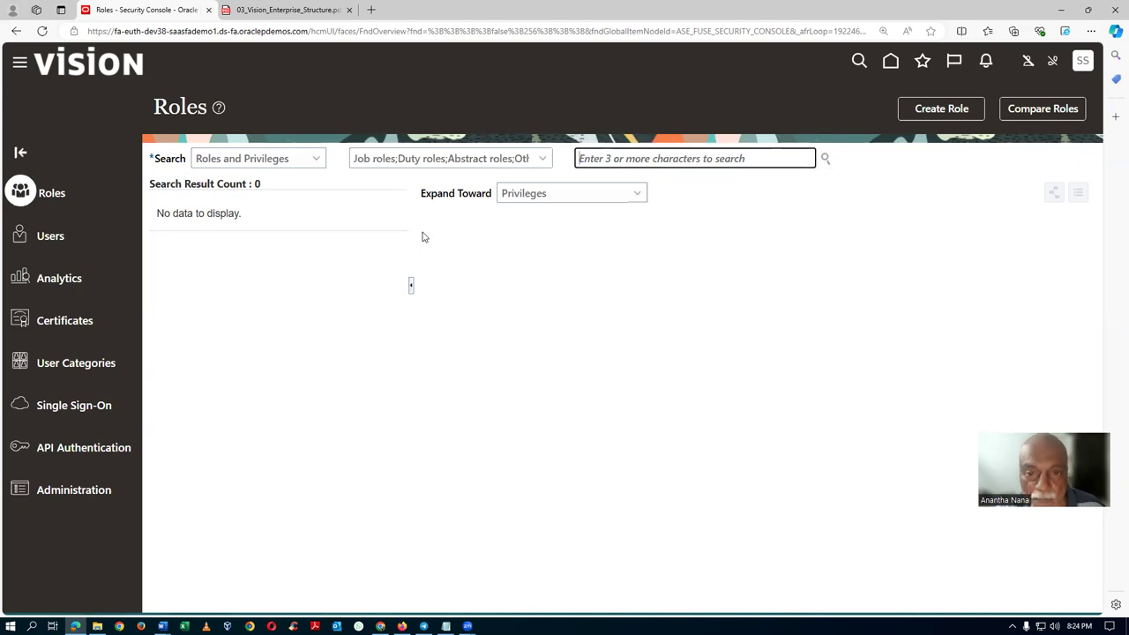
key(alt+Tab)
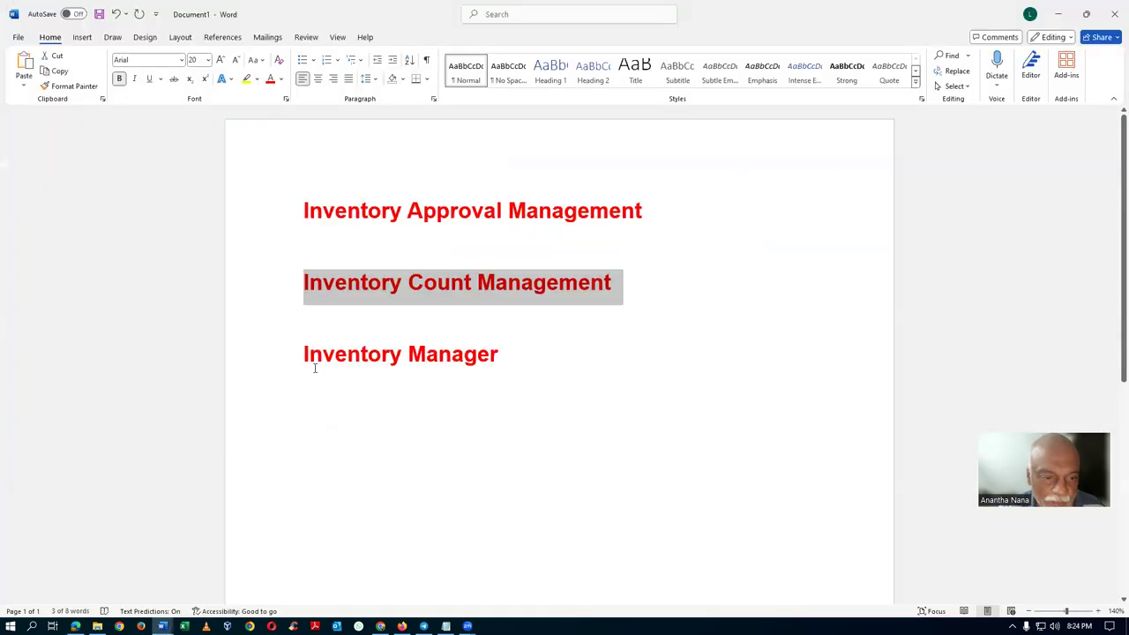
Change the Word line to 'a02 Inventory Manager' and paste it into the role search.
click(277, 365)
click(304, 354)
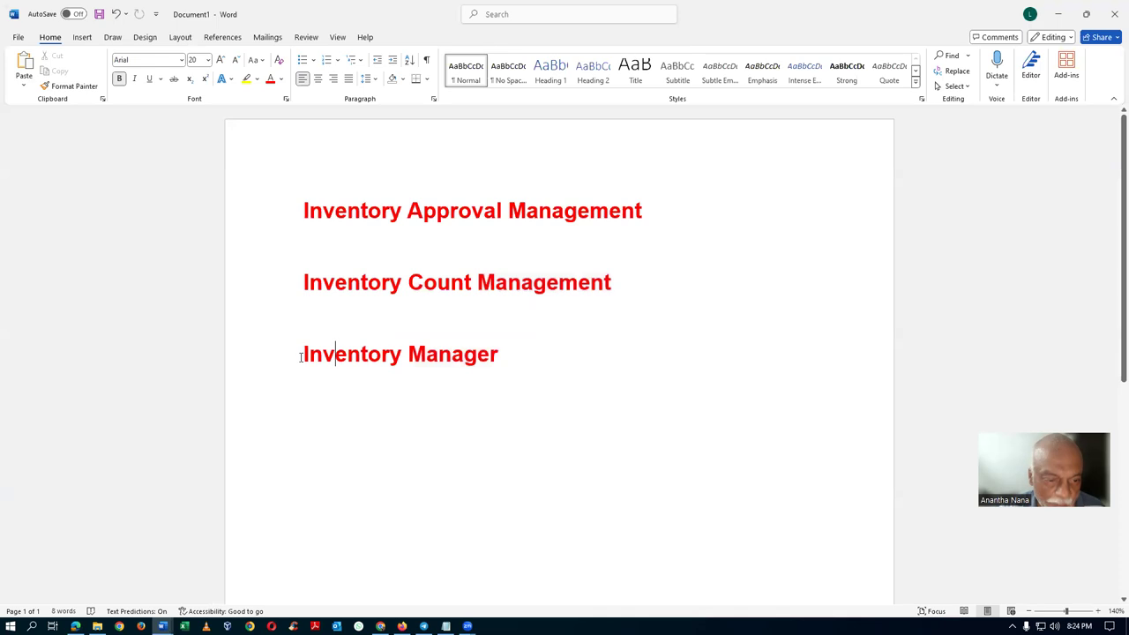
text(A02)
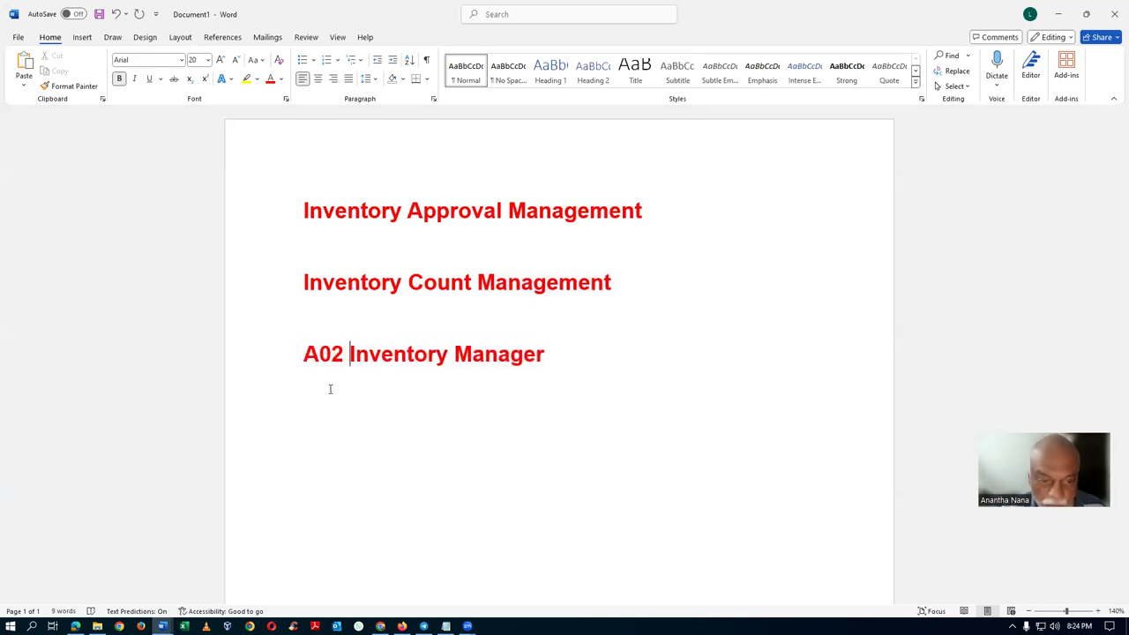
click(320, 354)
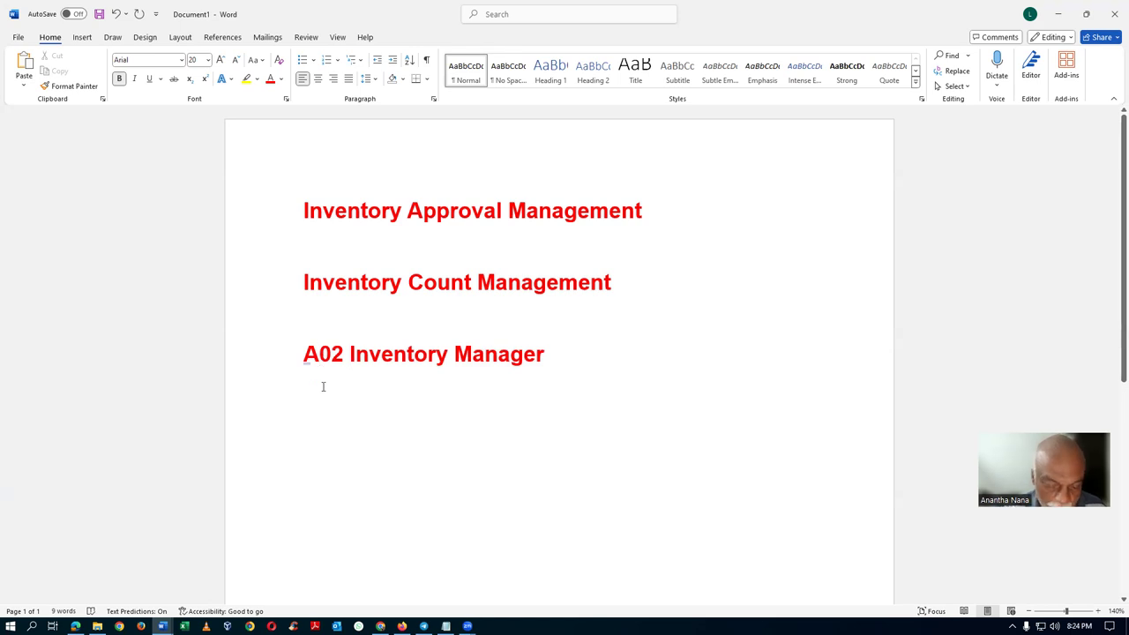
key(BackSpace)
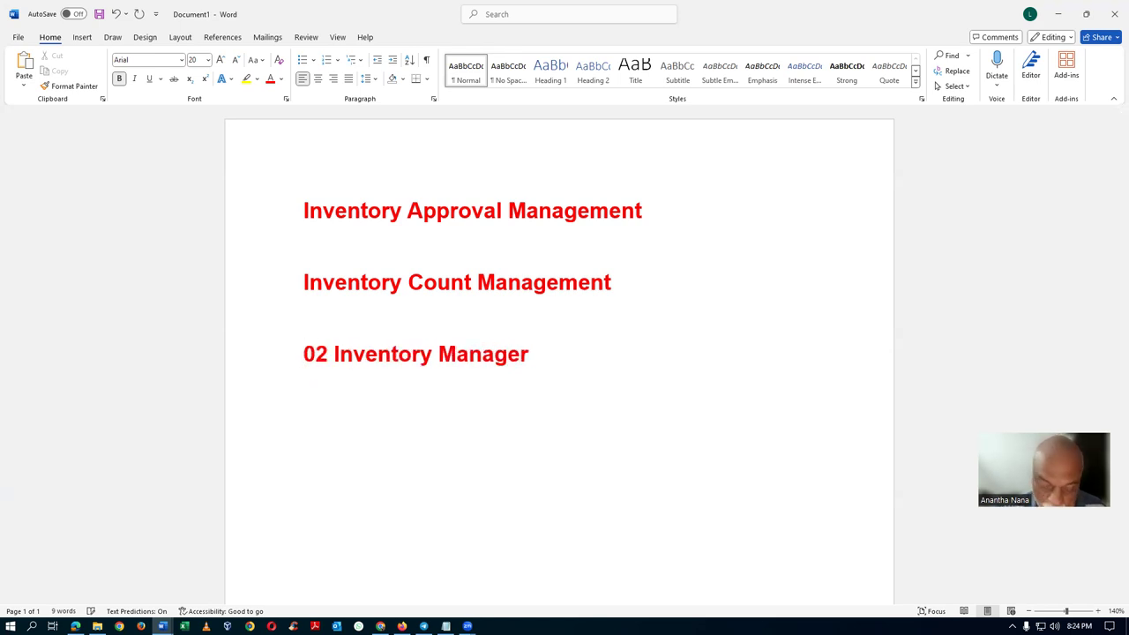
text(a)
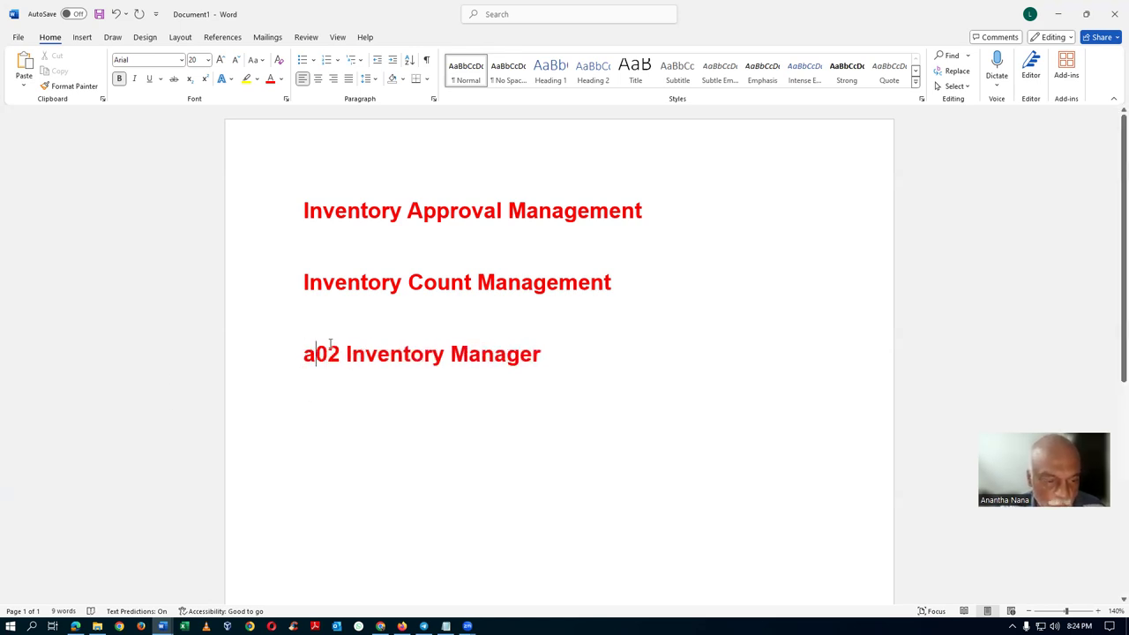
click(277, 365)
key(ctrl+c)
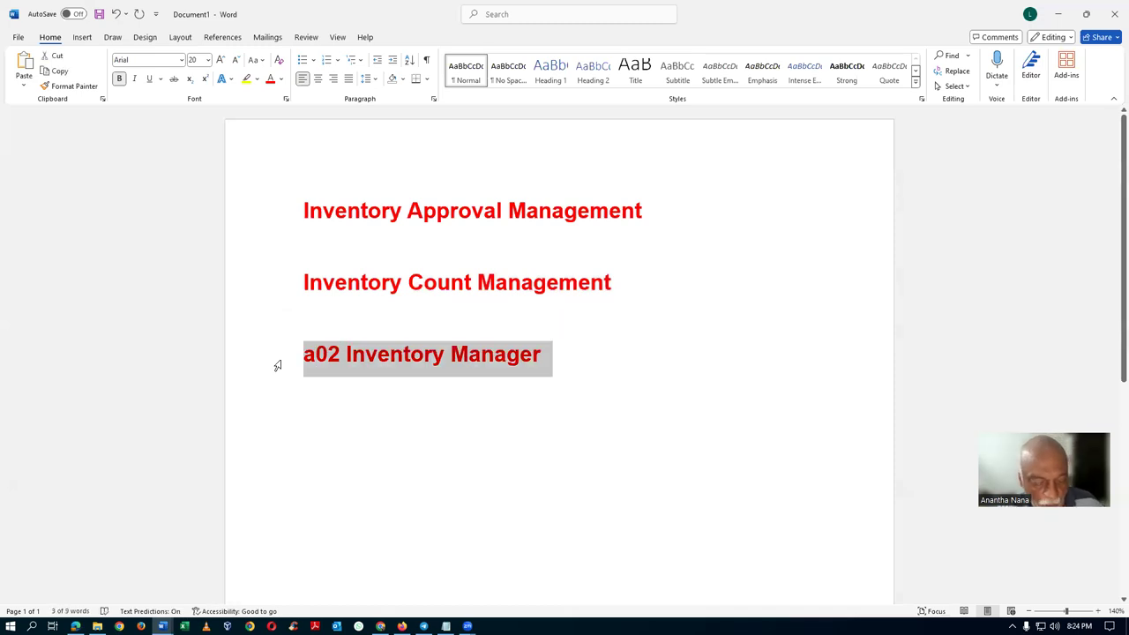
key(alt+Tab)
key(ctrl+v)
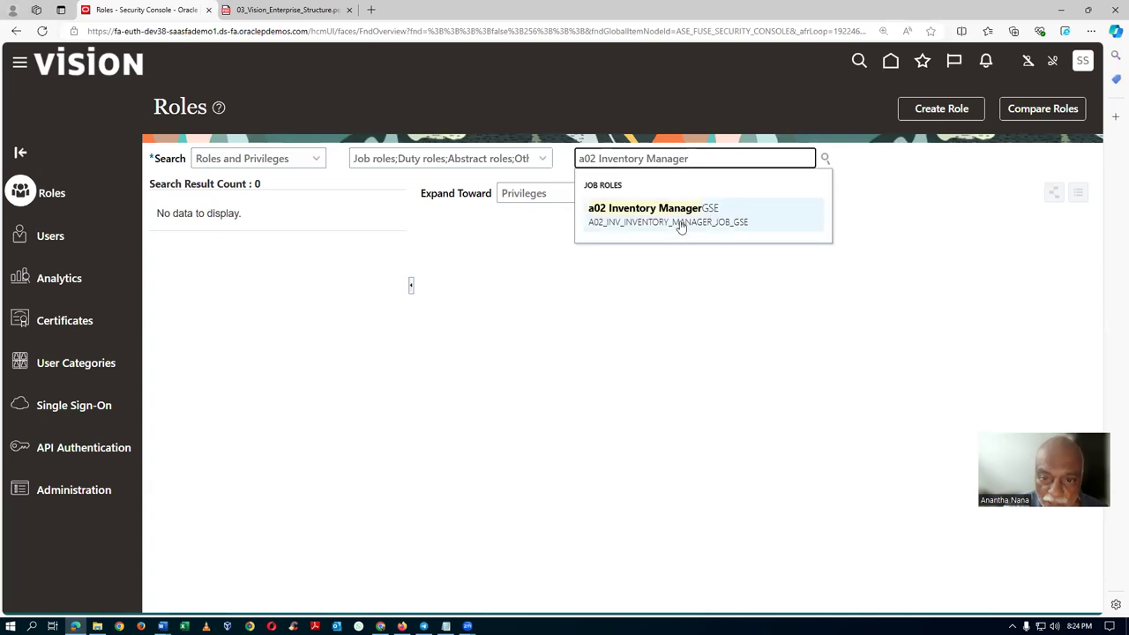
Open a02 Inventory ManagerGSE for editing and filter its hierarchy Role Name by 'Appro'.
click(676, 221)
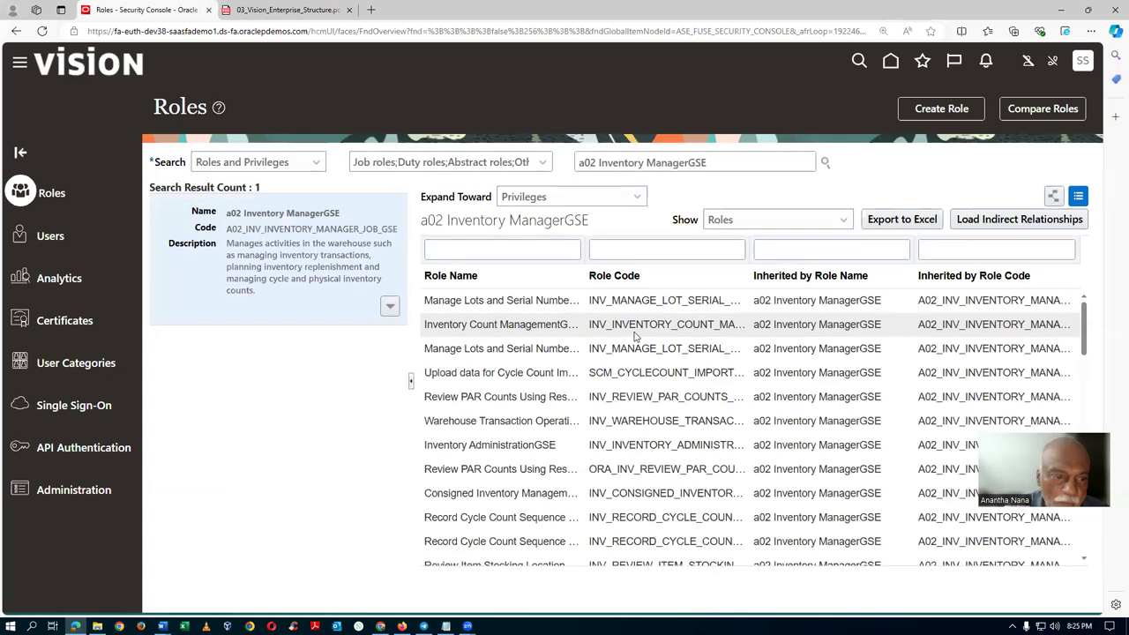
click(389, 304)
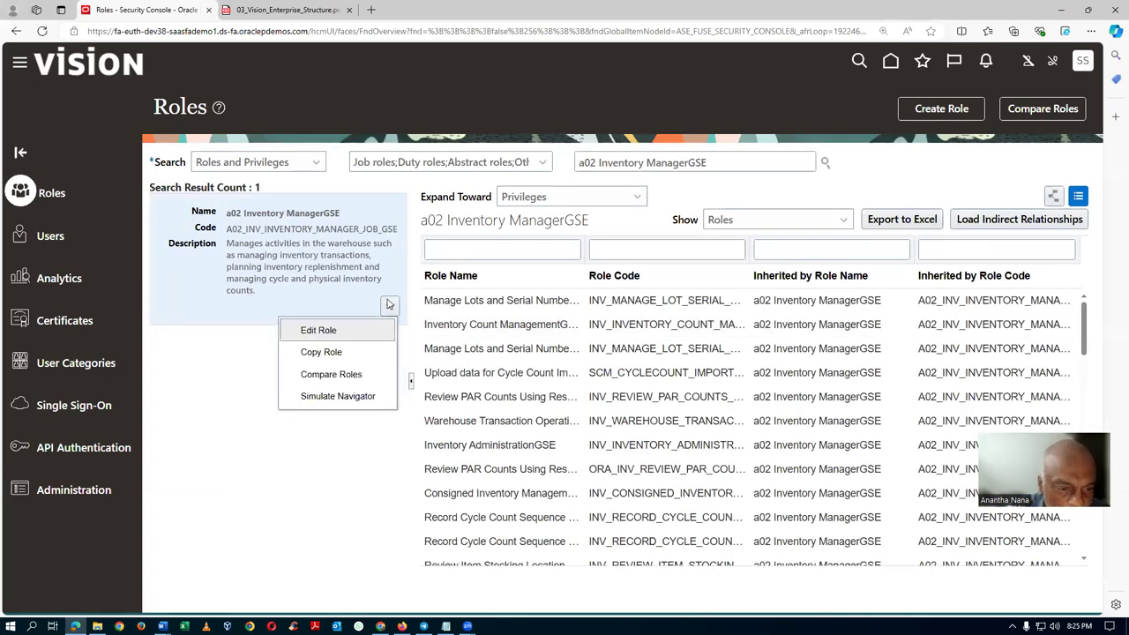
click(310, 331)
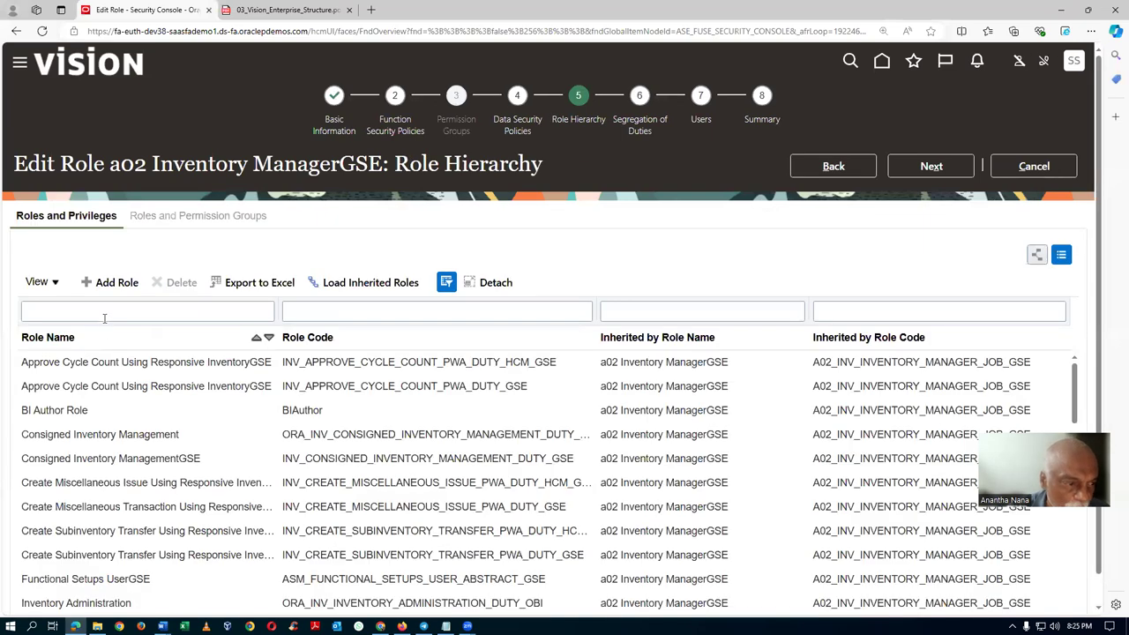
click(104, 313)
text(Appro)
key(Return)
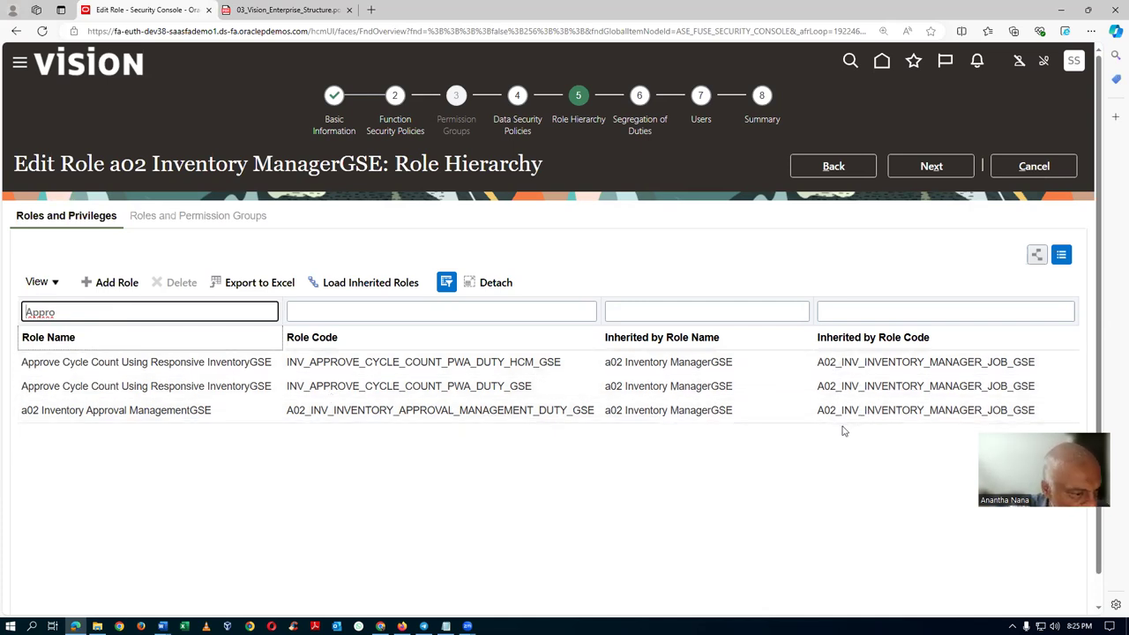
Refilter the hierarchy by Inventory Count Management, taken from the Word notes.
key(alt+Tab)
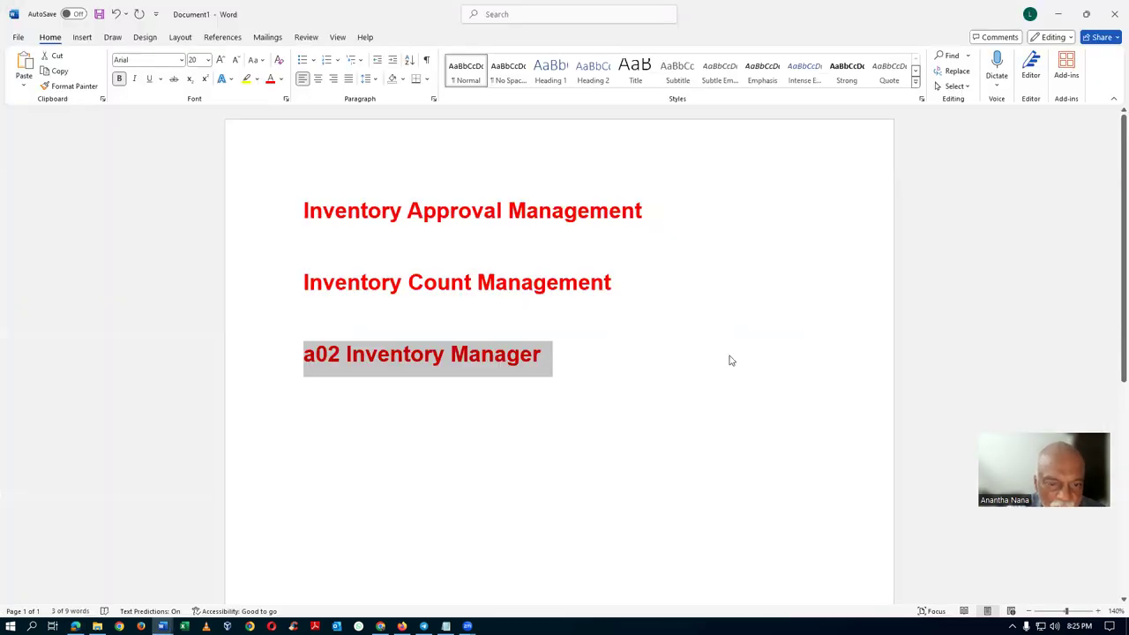
click(282, 315)
click(262, 294)
key(ctrl+c)
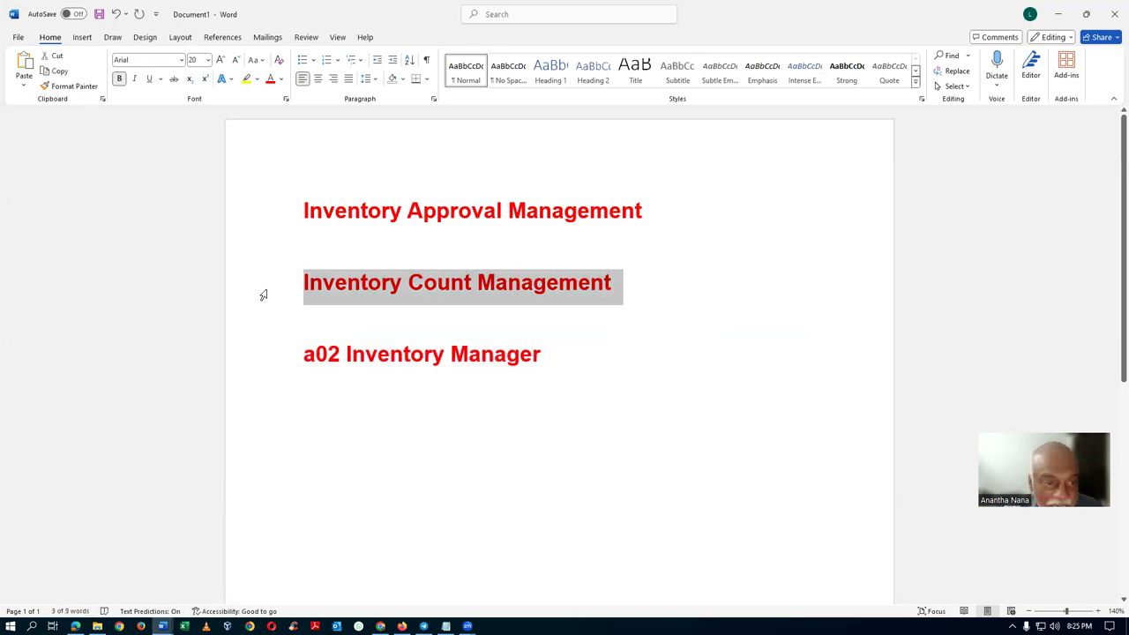
key(alt+Tab)
double_click(40, 312)
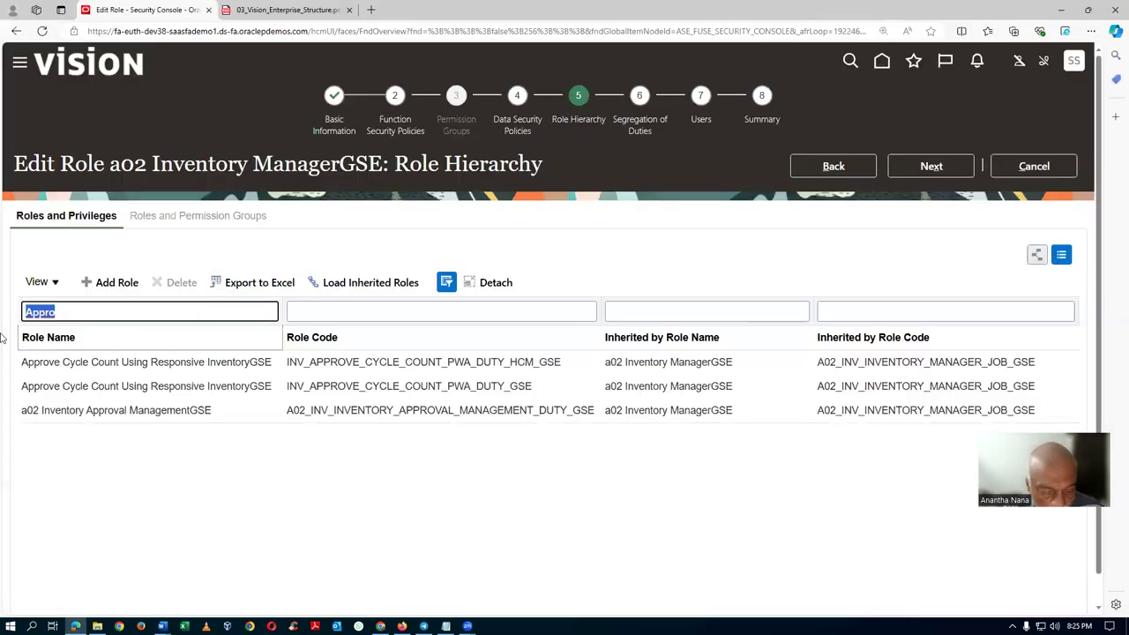
key(ctrl+v)
key(Return)
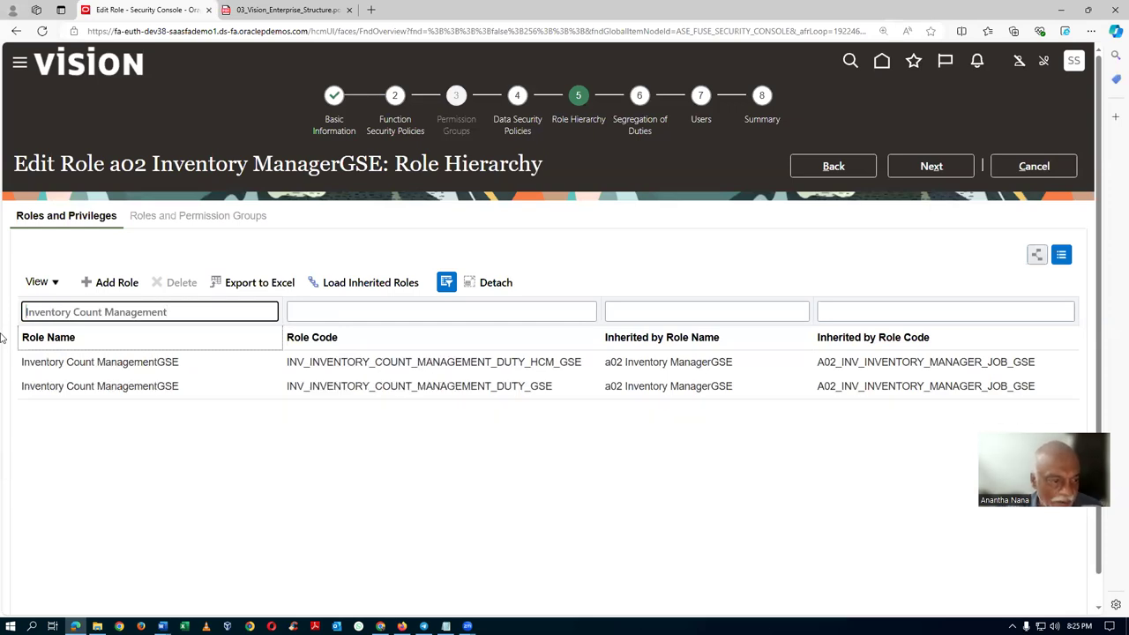
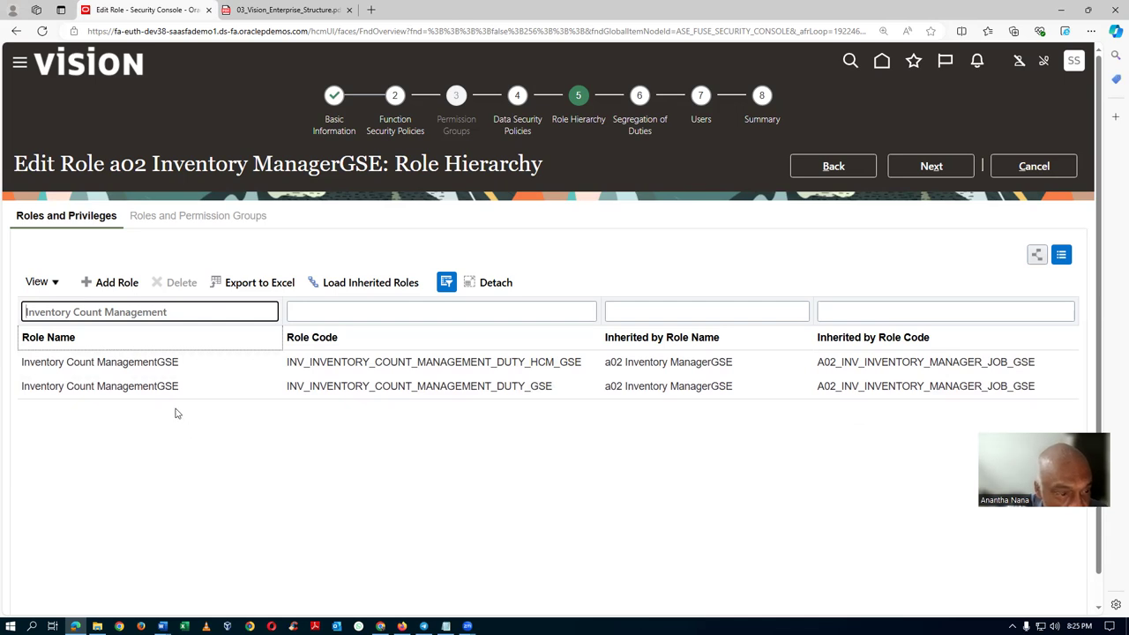
Delete both Inventory Count ManagementGSE memberships from a02 Inventory ManagerGSE and save the role.
click(215, 362)
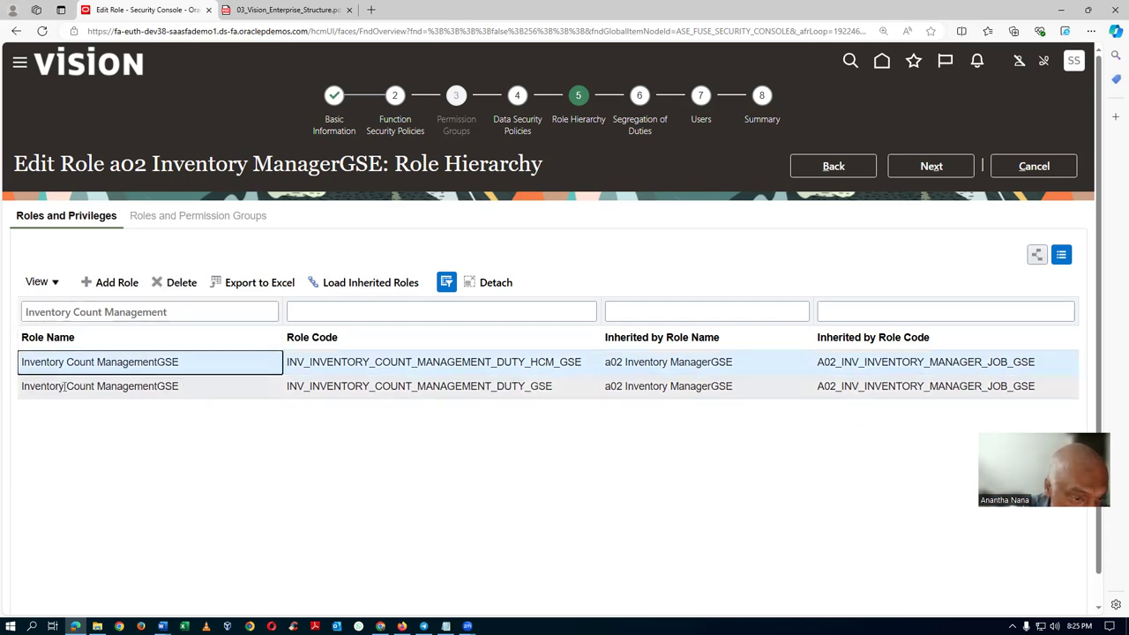
click(179, 282)
key(Return)
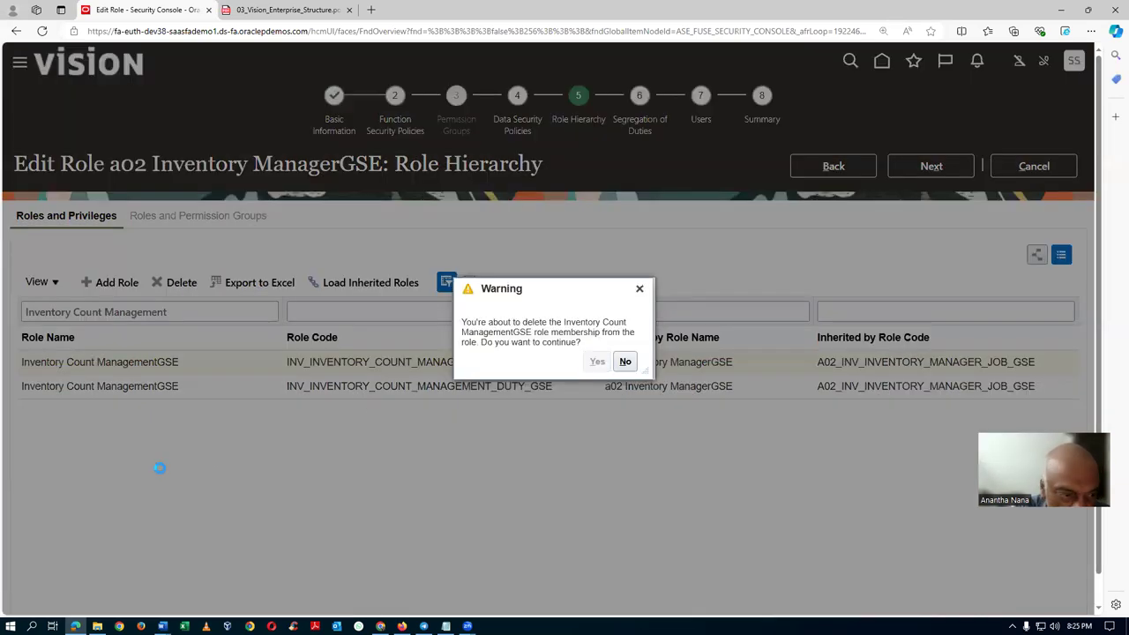
click(192, 366)
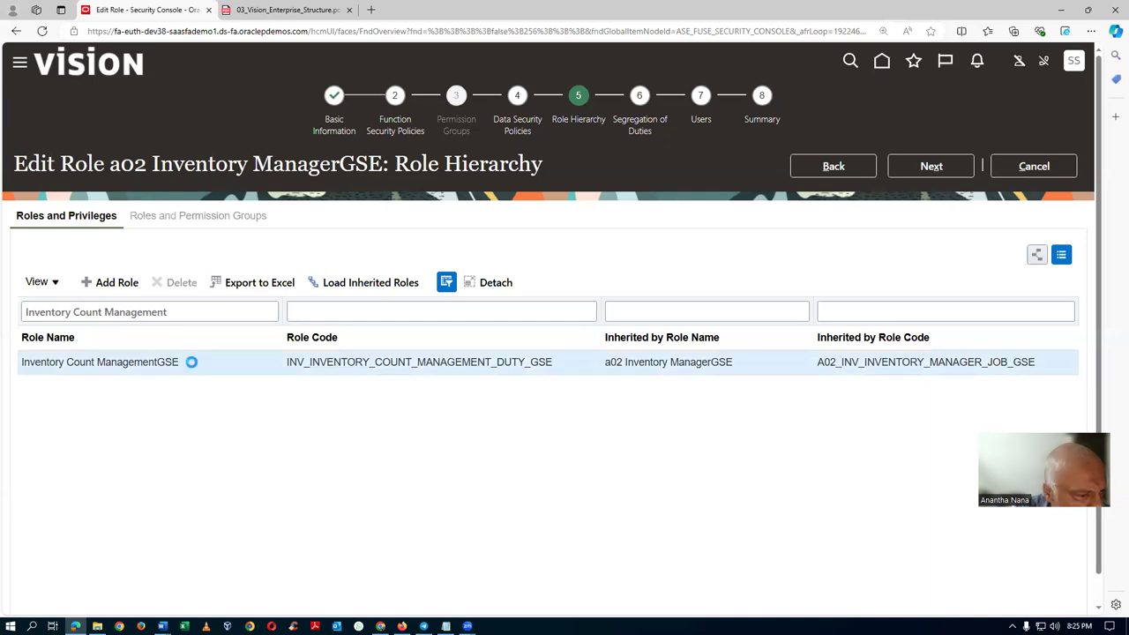
click(177, 282)
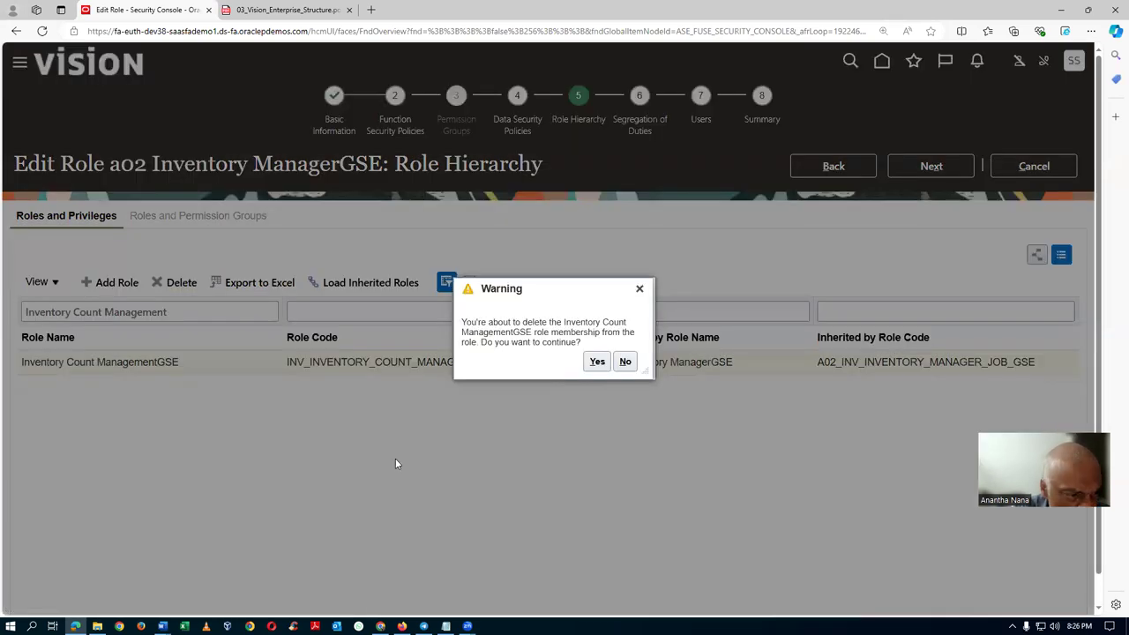
key(Return)
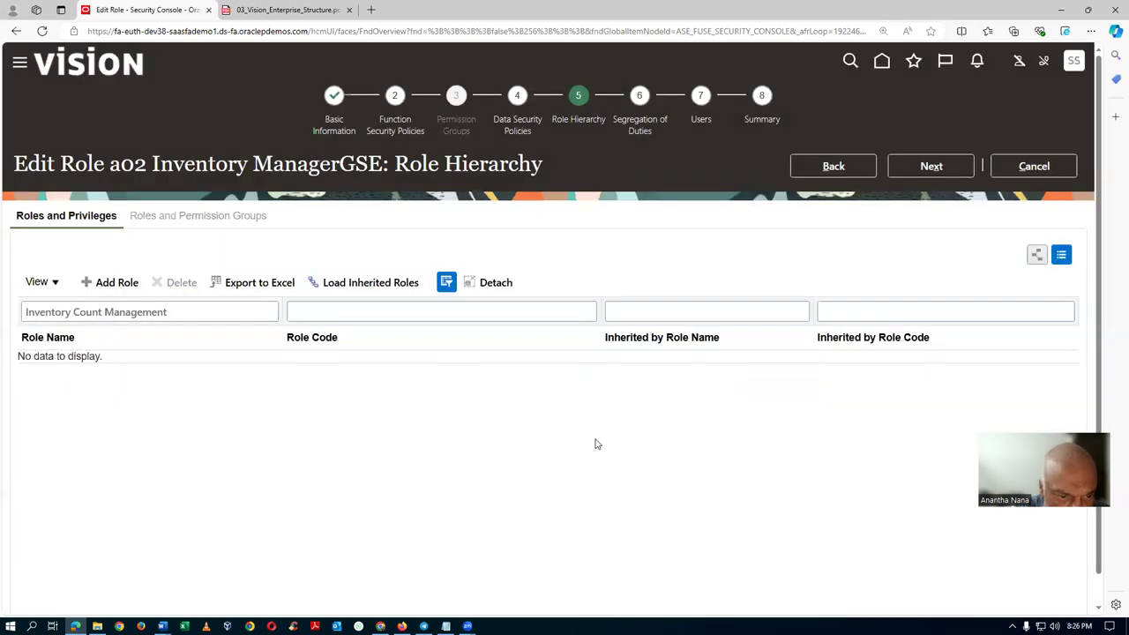
click(750, 125)
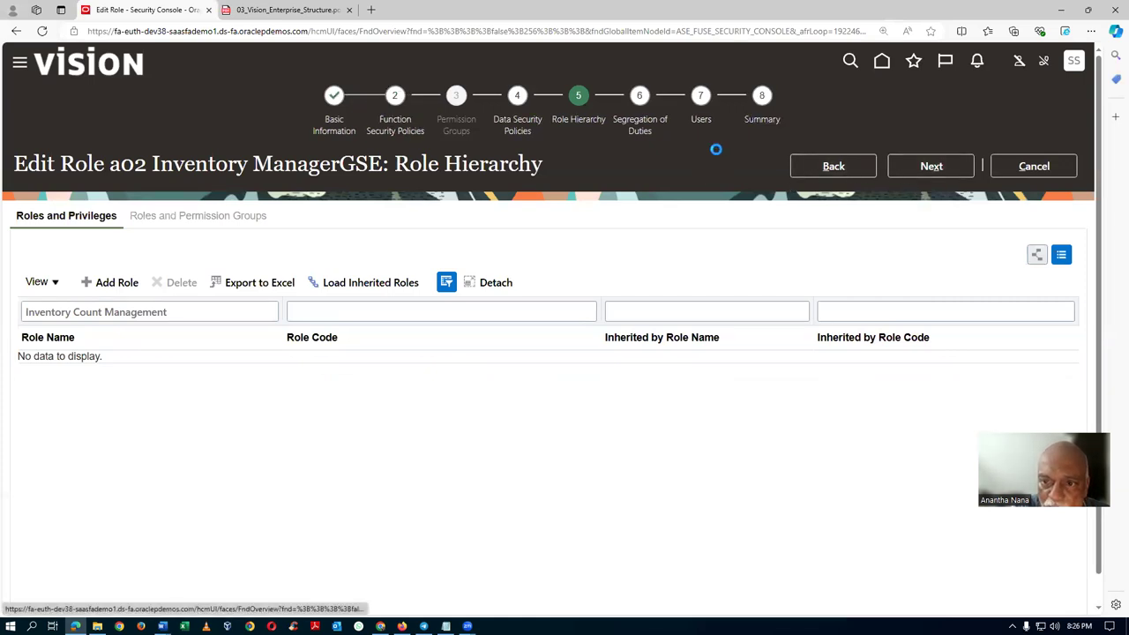
click(950, 166)
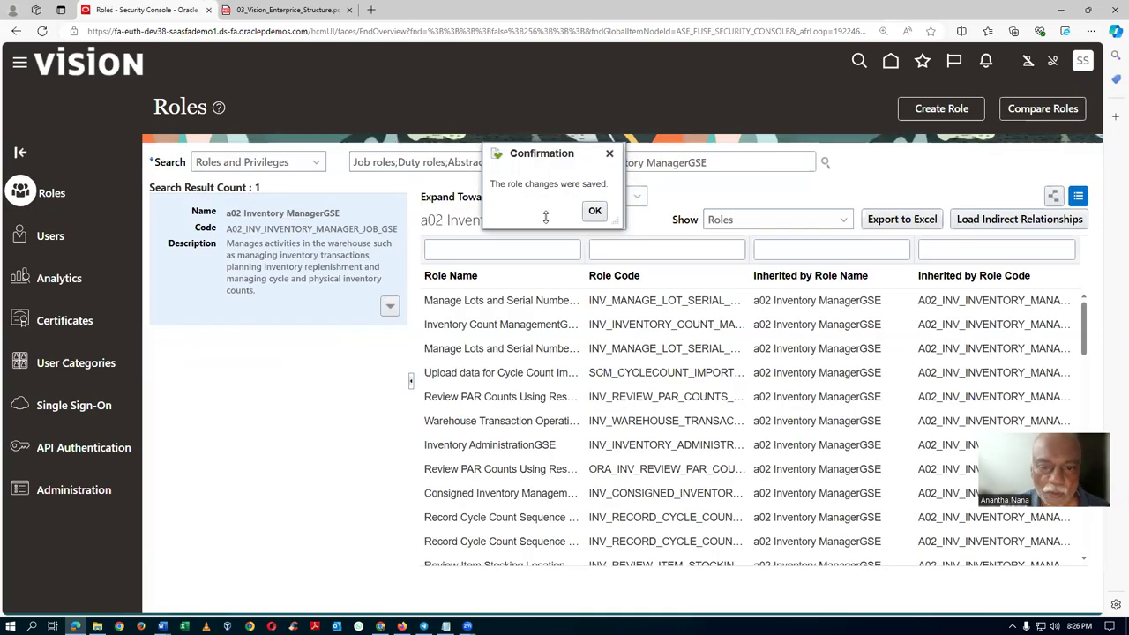
Dismiss the save confirmation and reopen a02 Inventory ManagerGSE for editing.
click(593, 212)
click(731, 162)
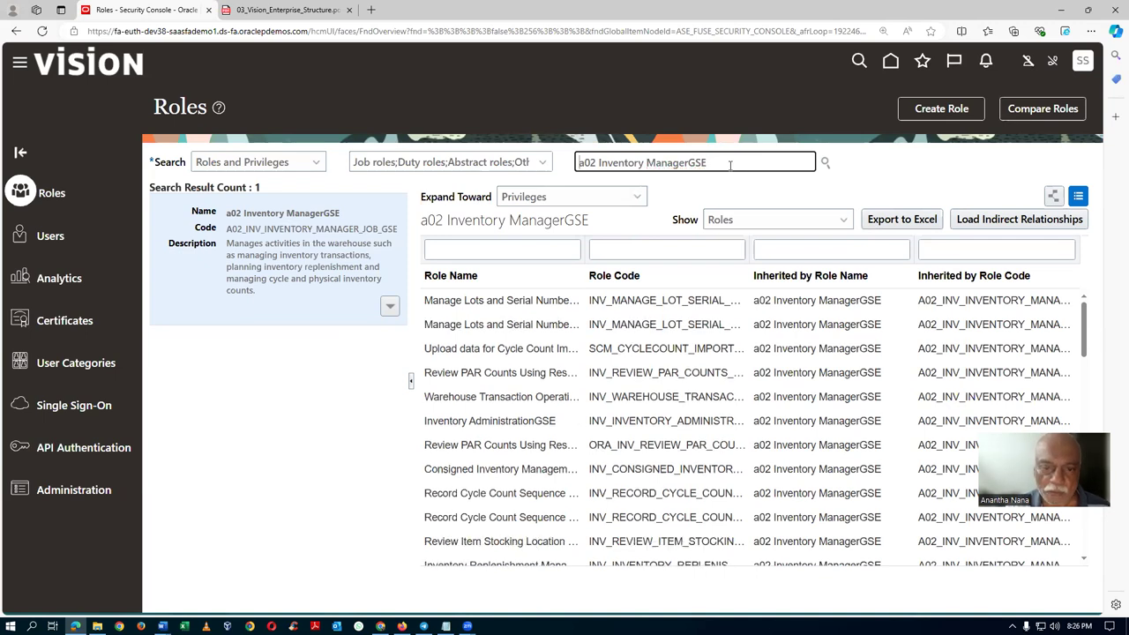
click(390, 307)
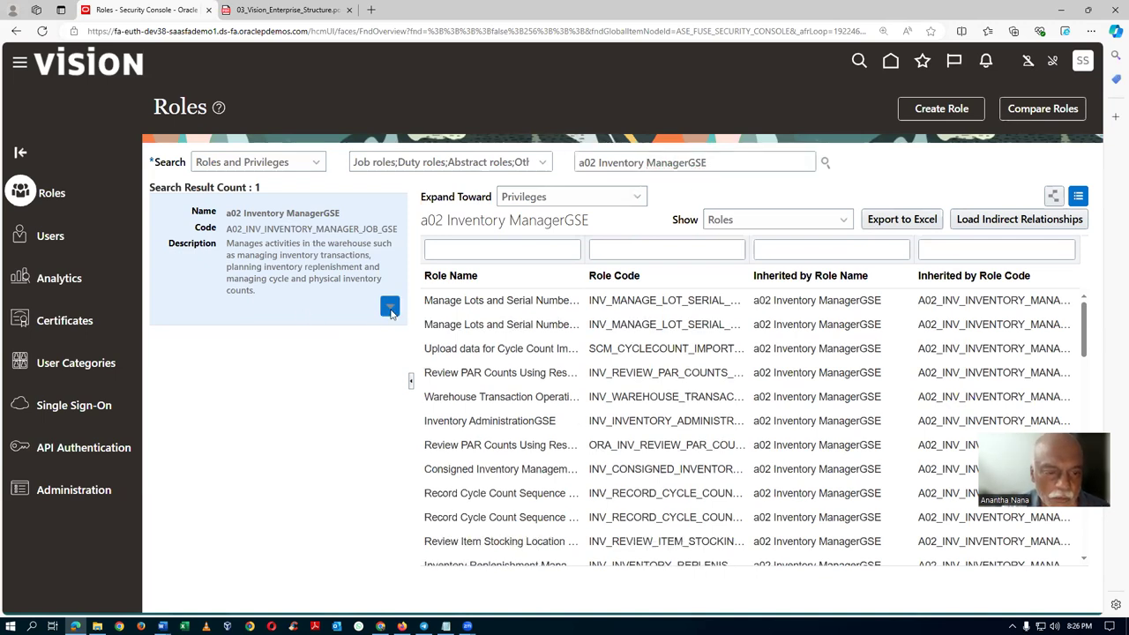
click(371, 331)
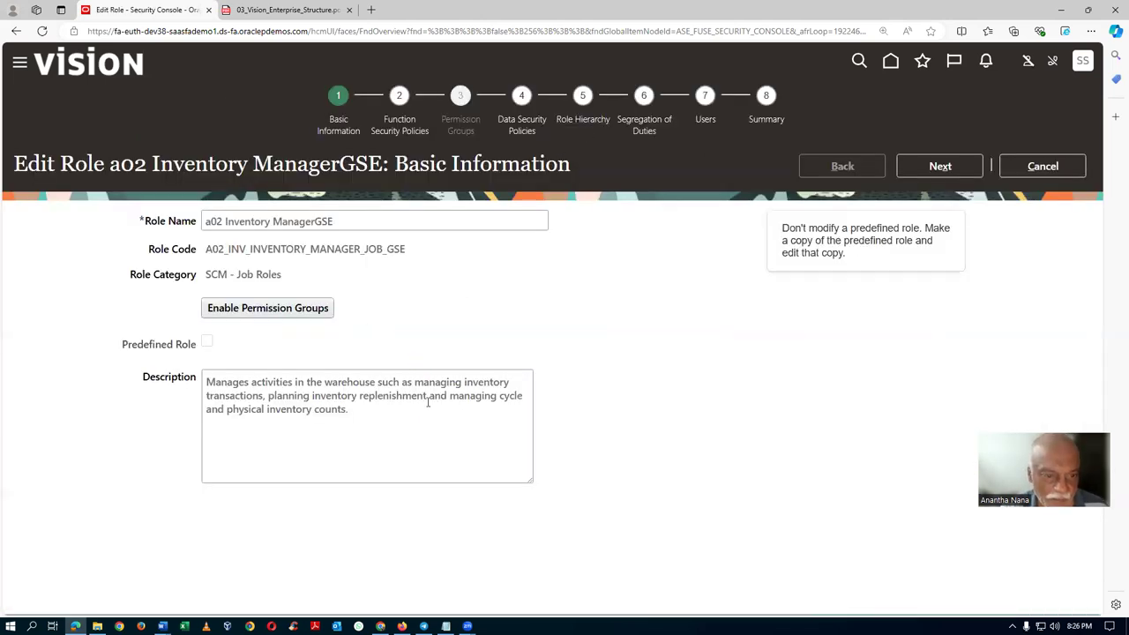
Filter the role hierarchy by Inventory Count Management to confirm no such roles remain.
key(alt+Tab)
key(alt+Tab)
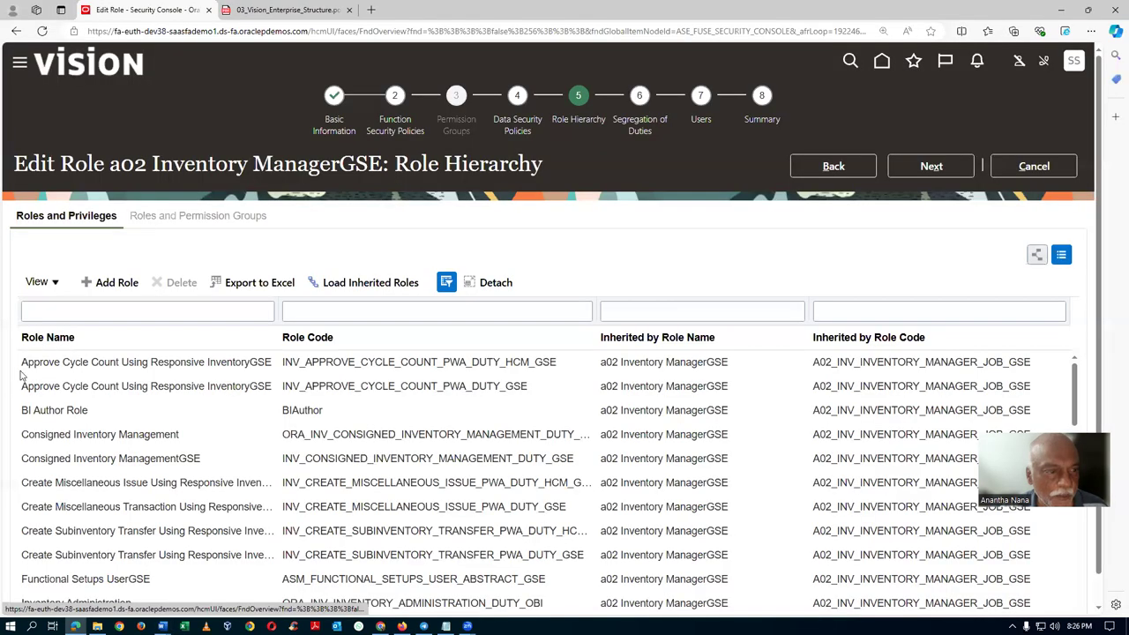
click(90, 310)
text(Inventory Count Management)
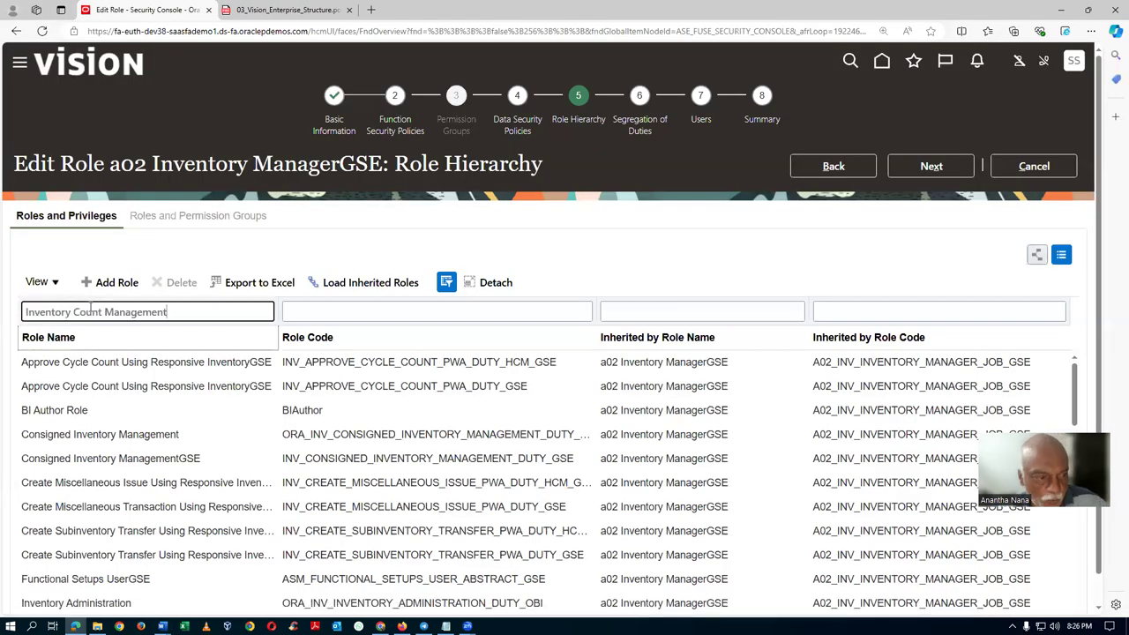
key(Return)
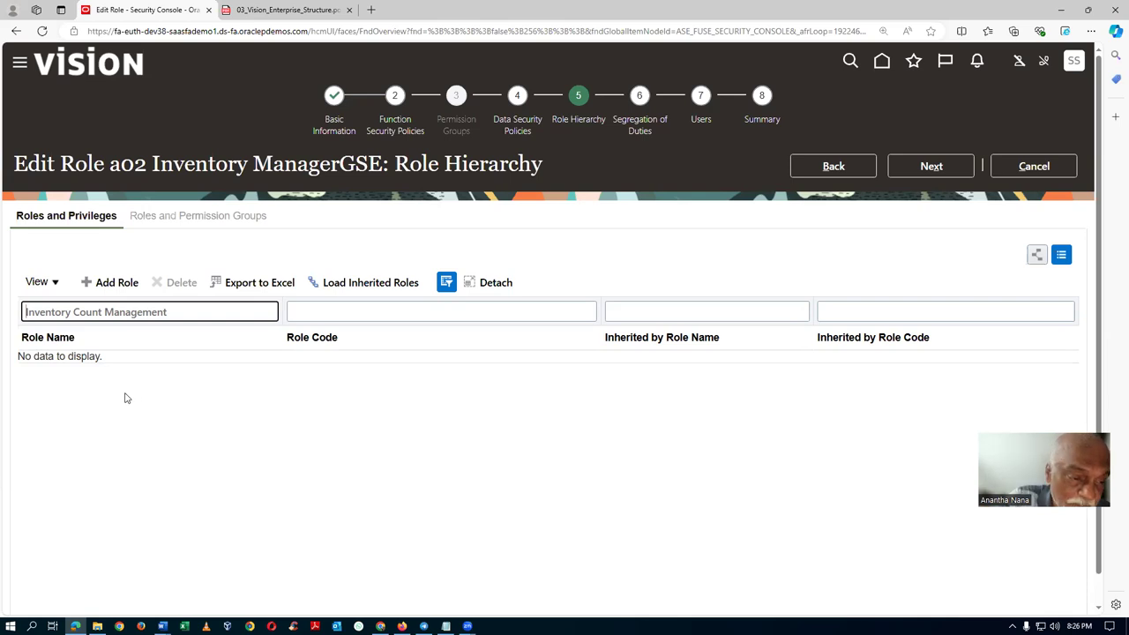
Add the a02 Inventory Count ManagementGSE duty role as a membership of a02 Inventory ManagerGSE.
click(117, 282)
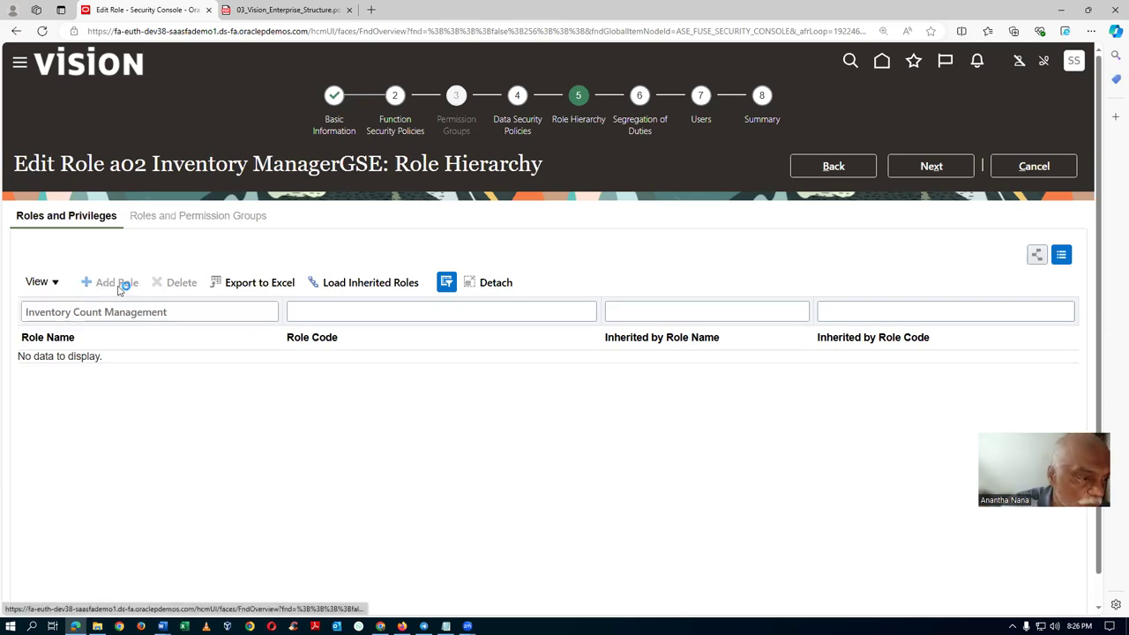
click(572, 201)
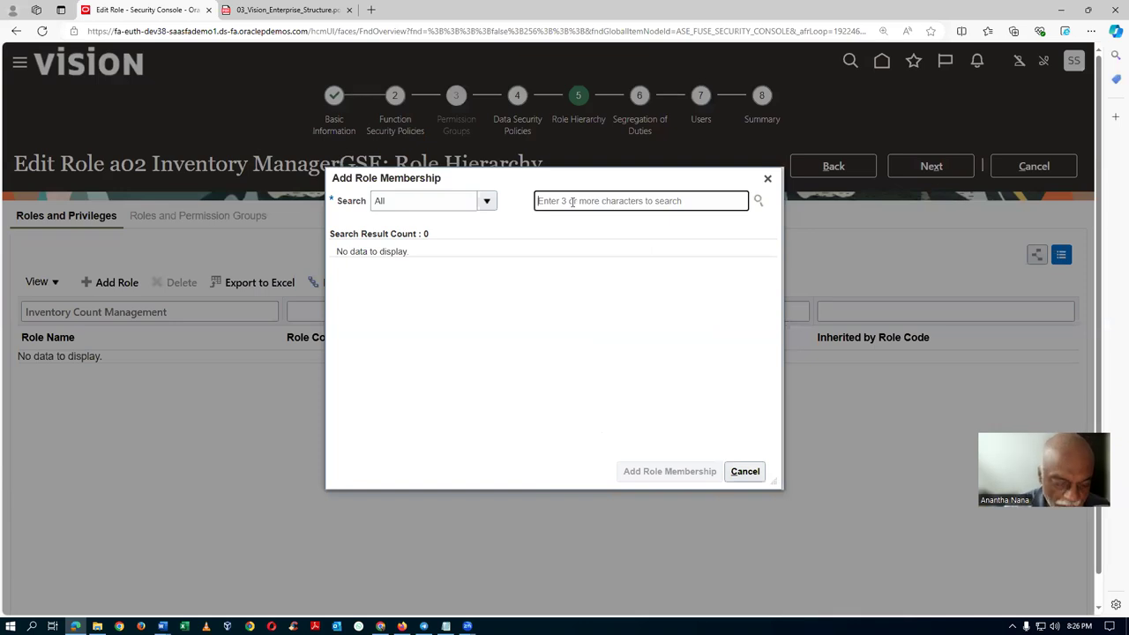
text(a02)
text(Inventory Count Management)
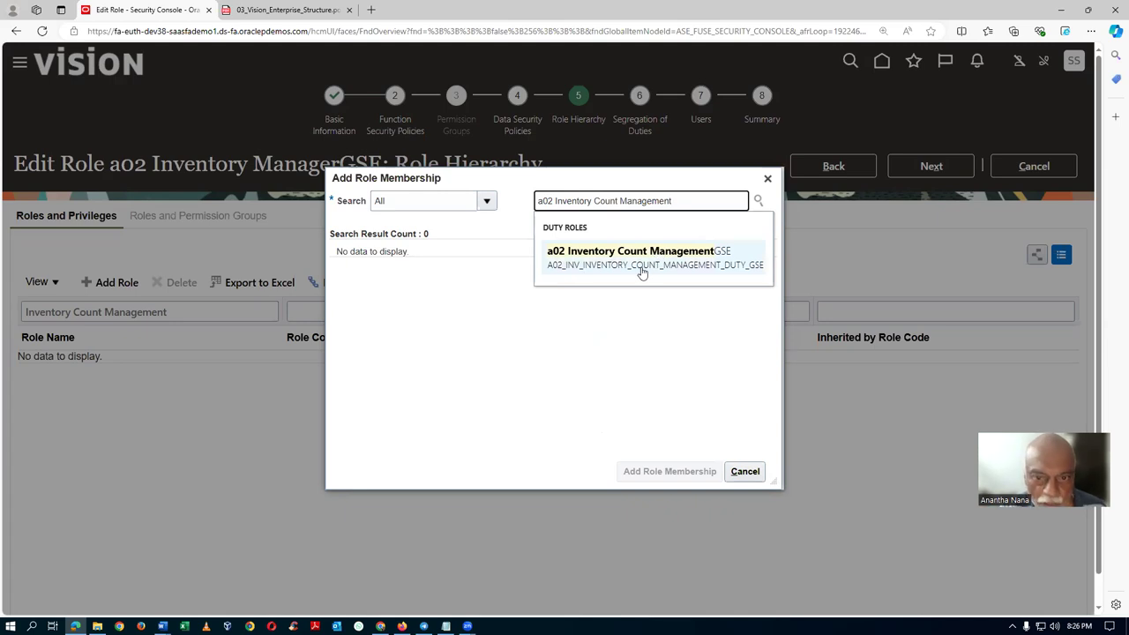
key(alt+Tab)
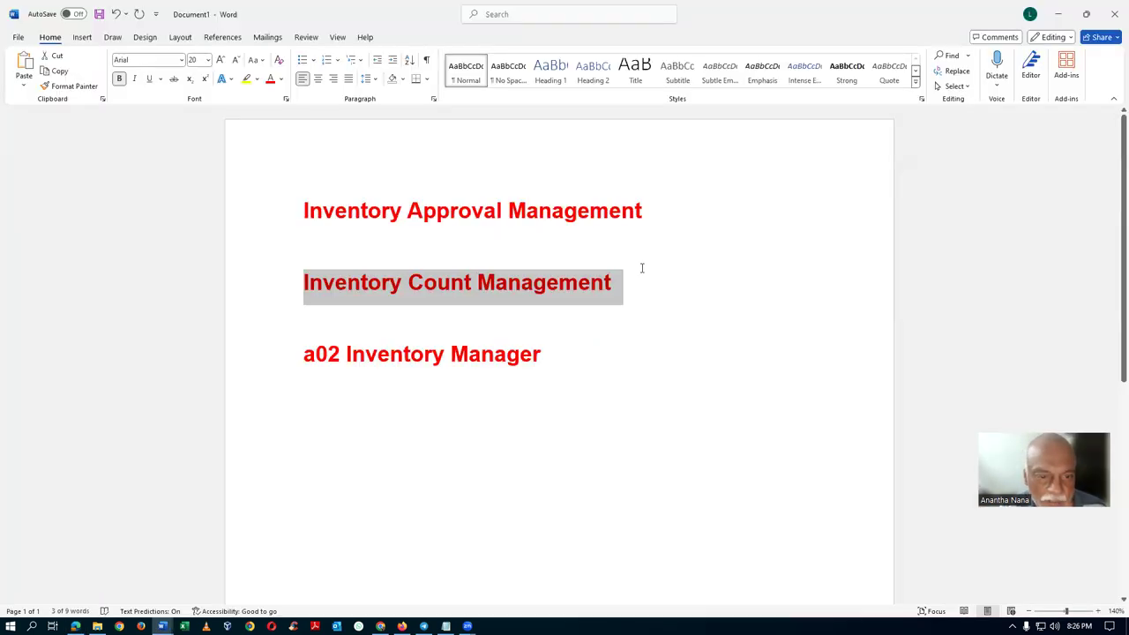
key(alt+Tab)
key(Return)
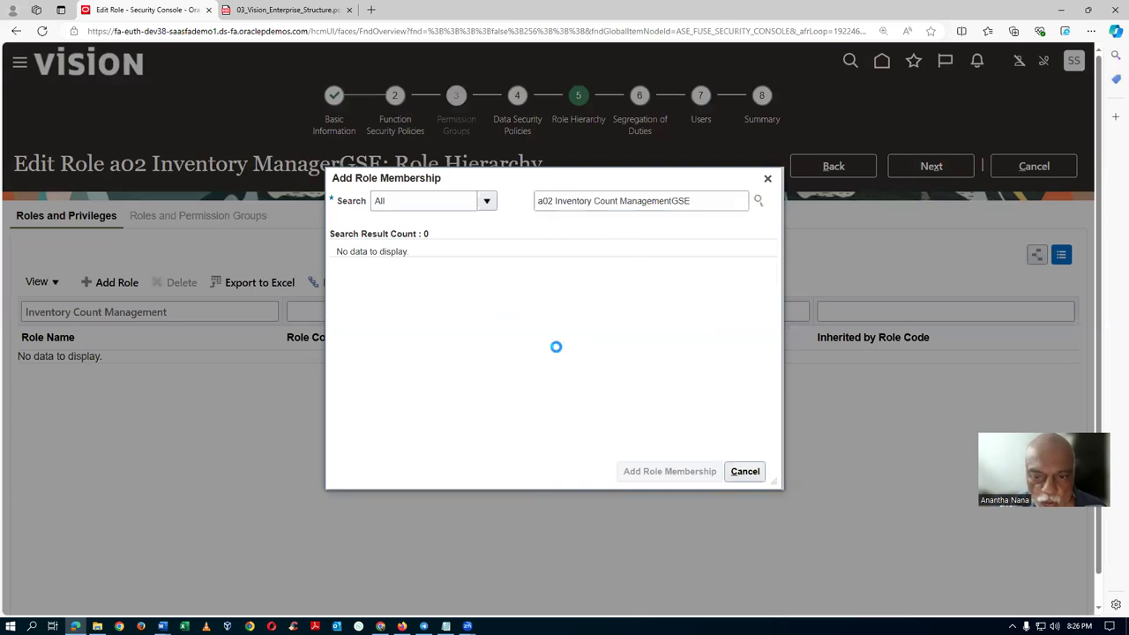
click(651, 470)
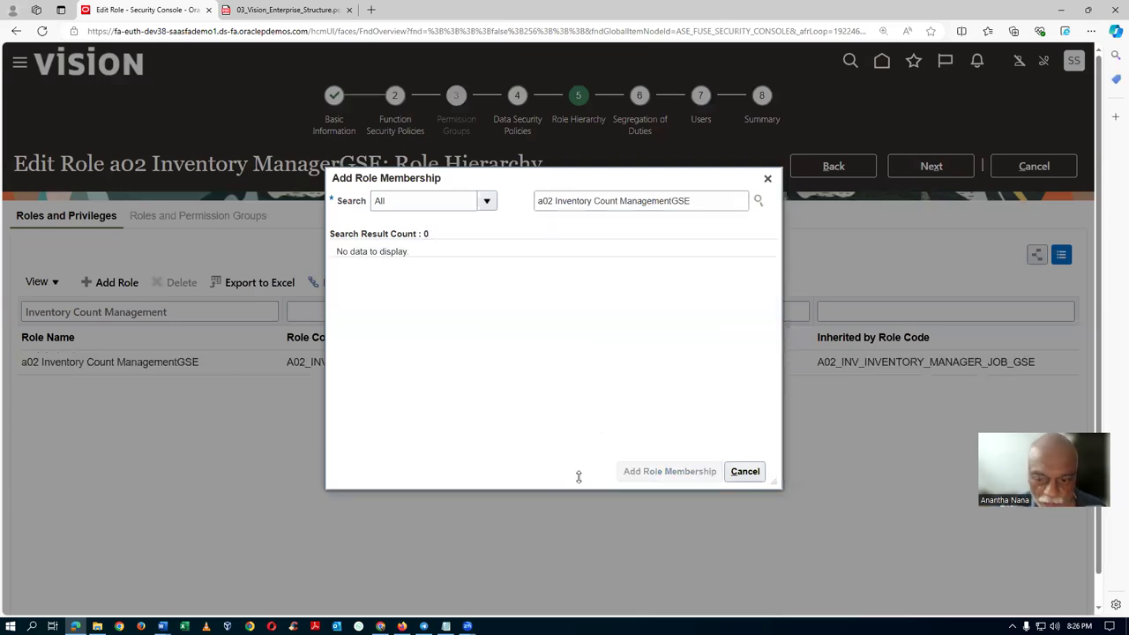
click(767, 179)
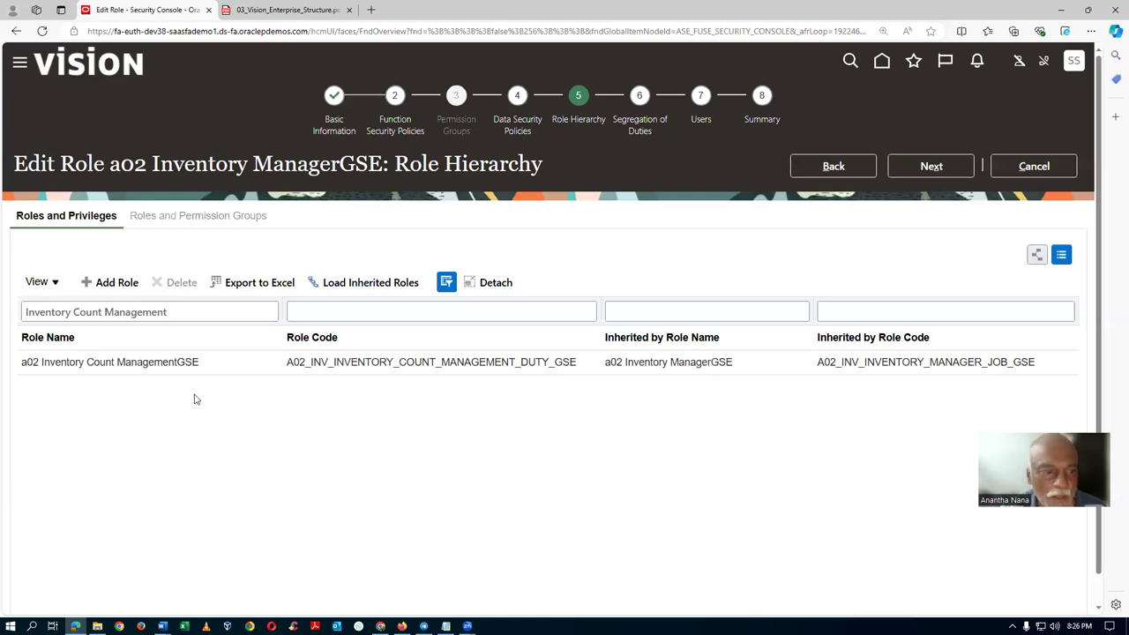
key(alt+Tab)
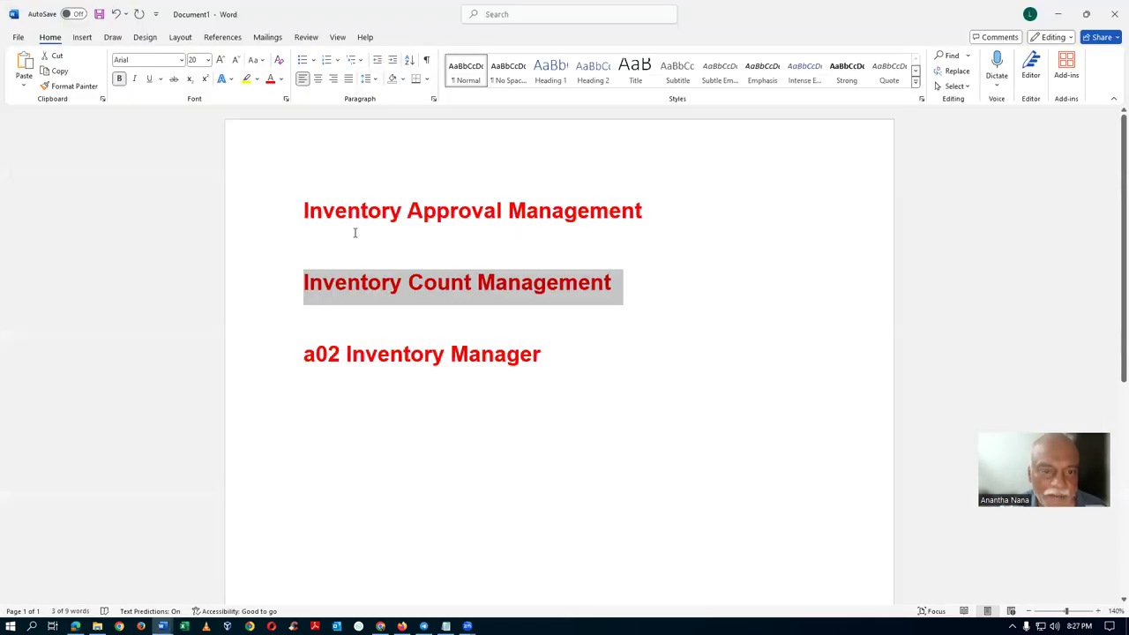
Prefix line 1 of the Word note with 'a02' so it reads a02 Inventory Approval Management.
click(364, 211)
key(alt+Tab)
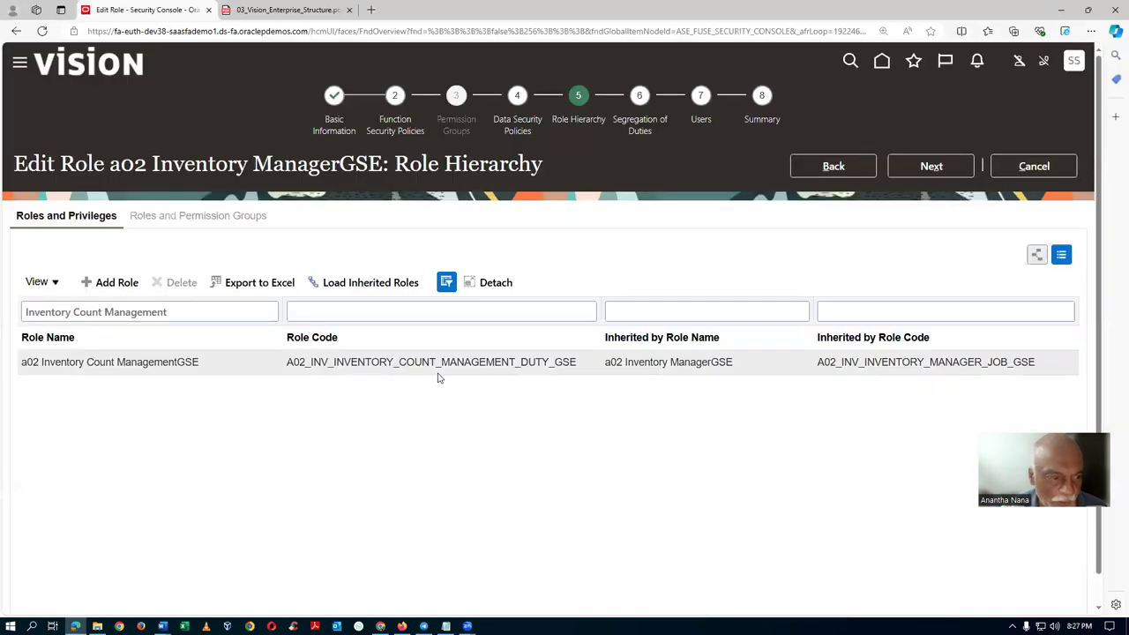
key(alt+Tab)
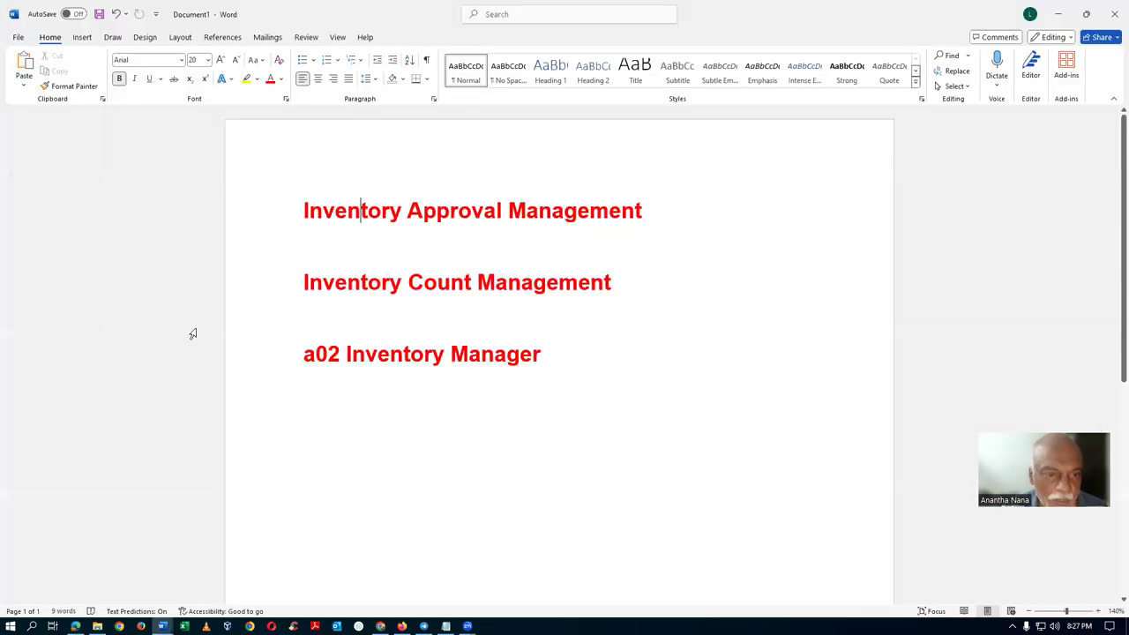
click(300, 215)
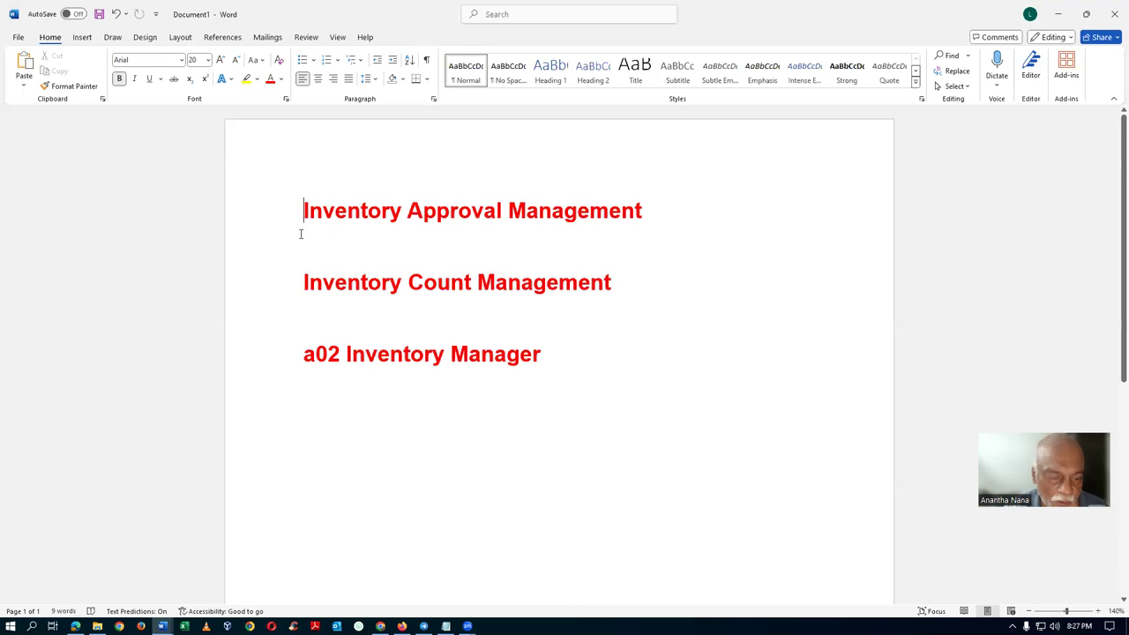
text(a)
key(BackSpace)
text(A02)
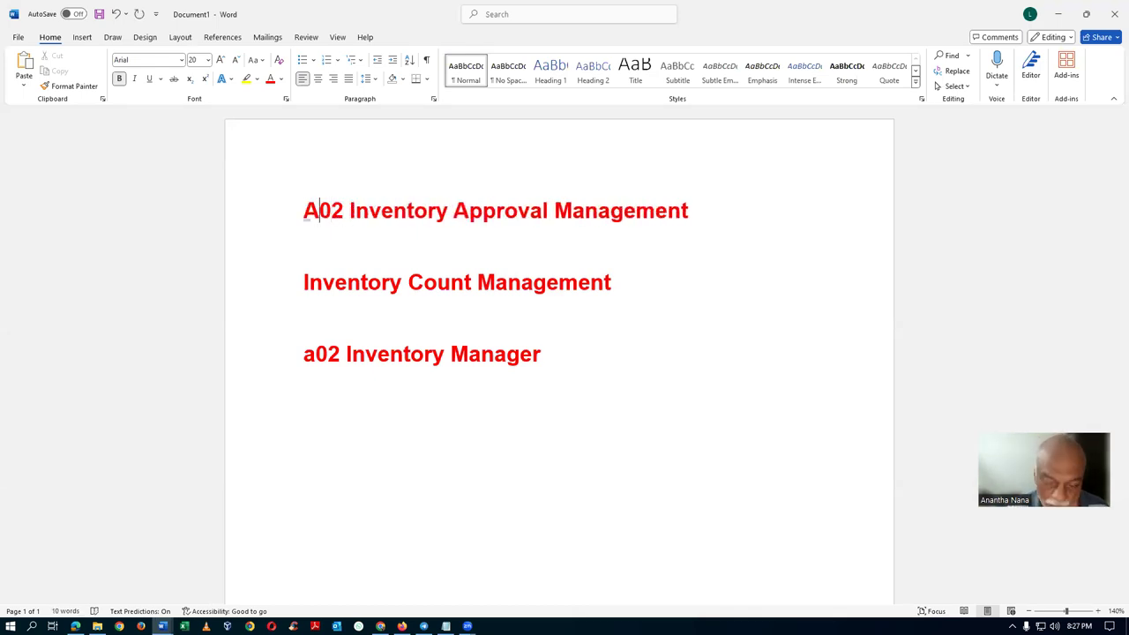
key(BackSpace)
text(a)
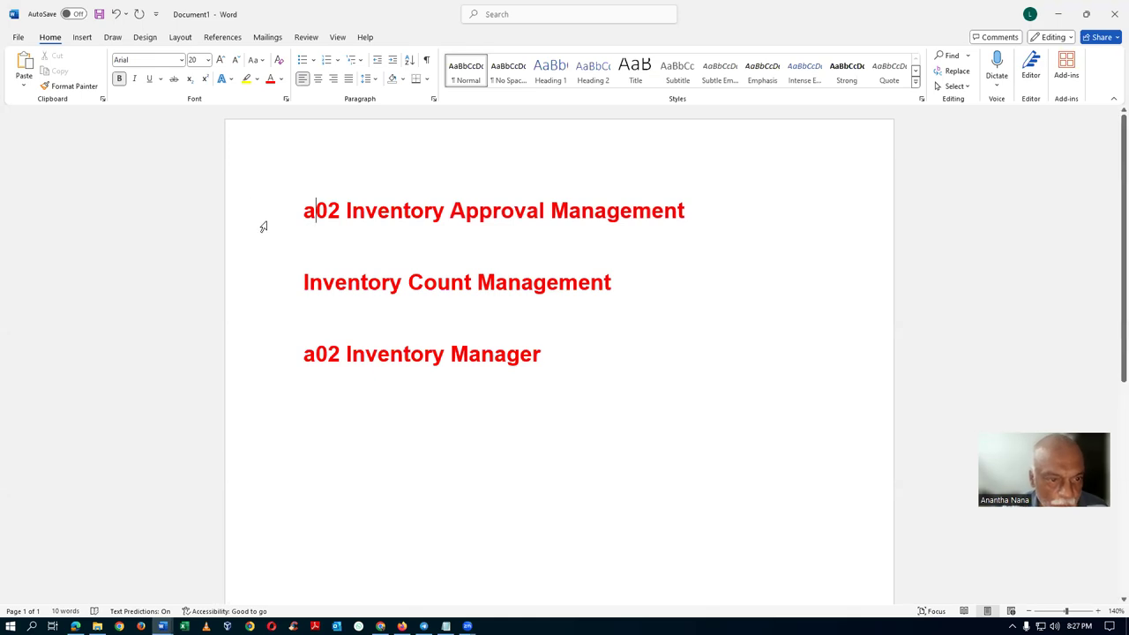
click(262, 224)
key(ctrl+c)
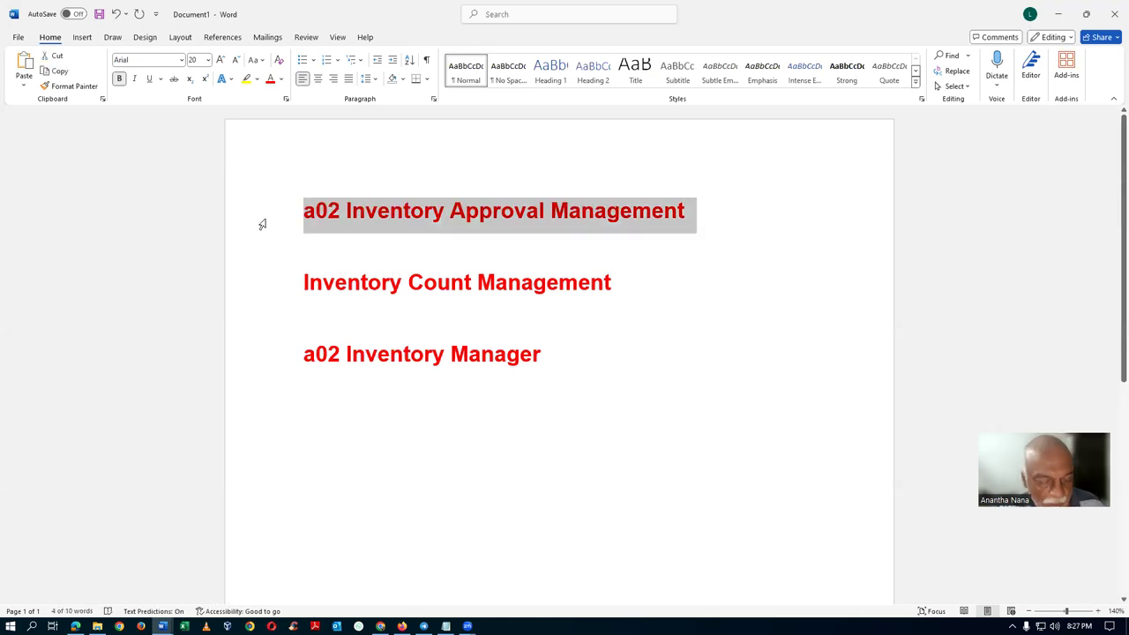
key(alt+Tab)
drag(209, 306, 3, 358)
Filter the hierarchy by a02 Inventory Approval Management, then save and close the role.
key(ctrl+v)
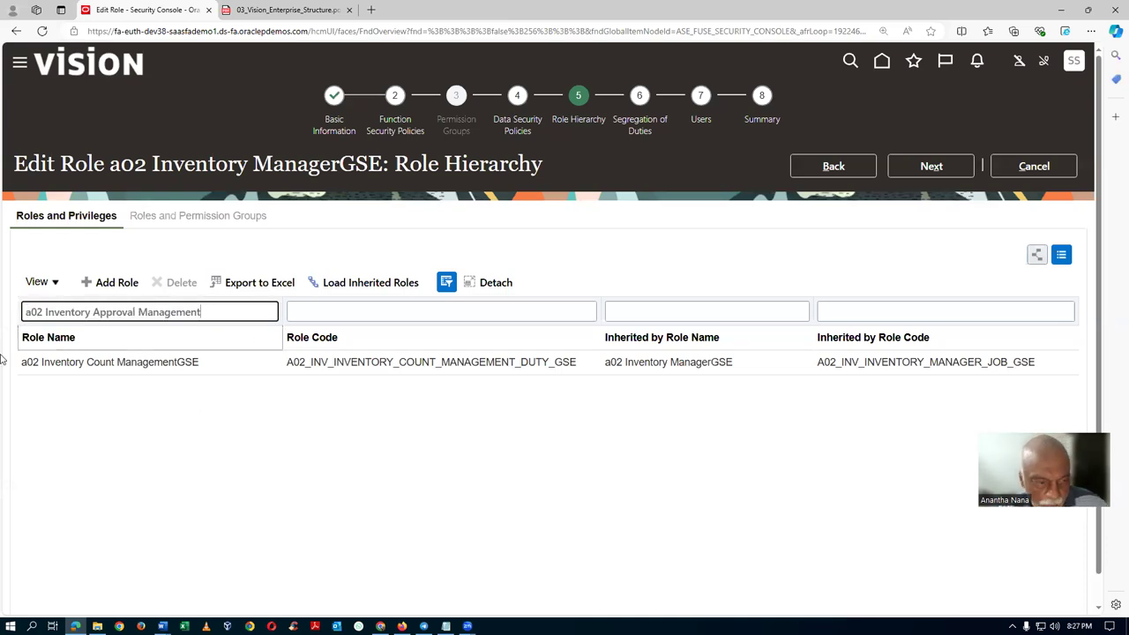
key(Return)
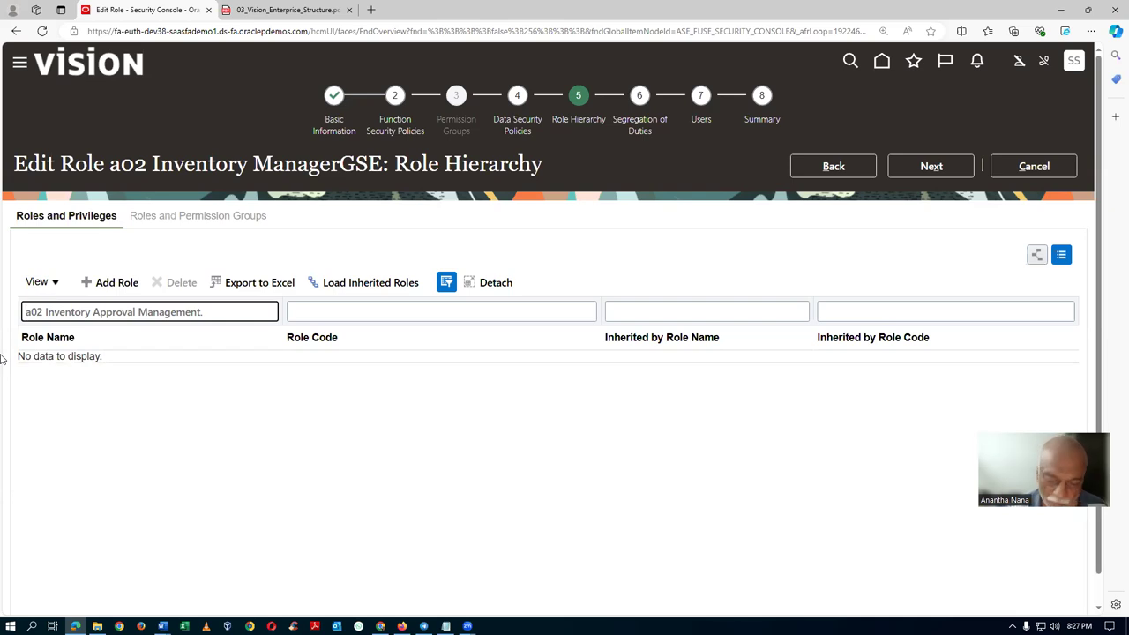
key(Delete)
key(Delete)
key(Delete)
key(Delete)
key(Delete)
key(Delete)
key(Delete)
key(Delete)
key(Delete)
key(Delete)
key(Delete)
key(Delete)
key(Delete)
key(Delete)
key(Delete)
key(Delete)
key(Delete)
key(Delete)
key(Delete)
key(Delete)
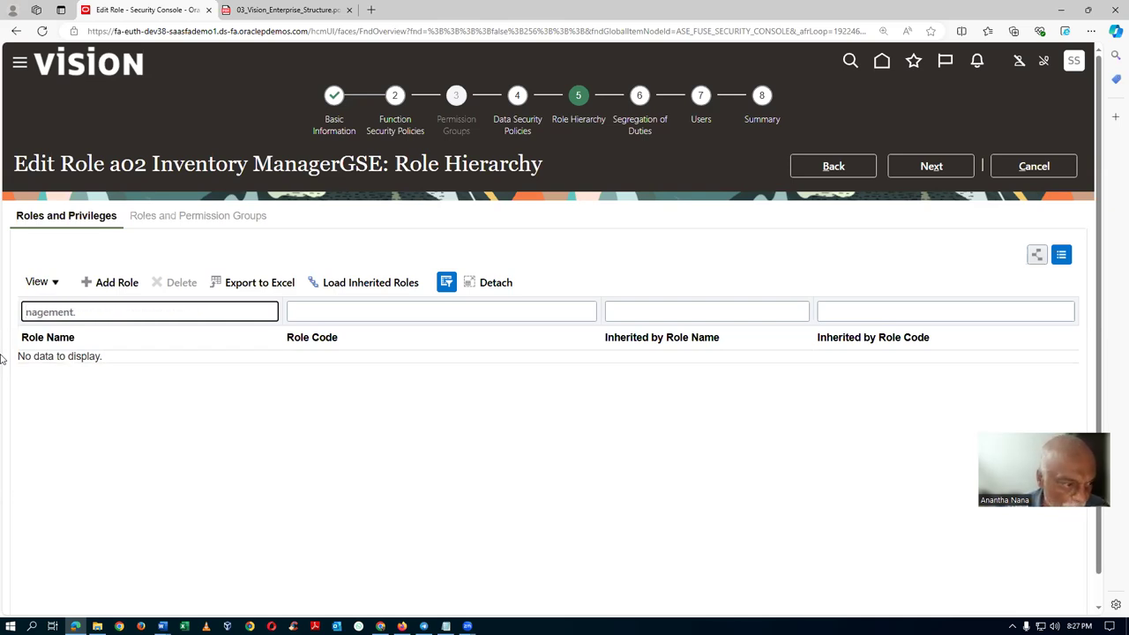
click(763, 117)
click(931, 173)
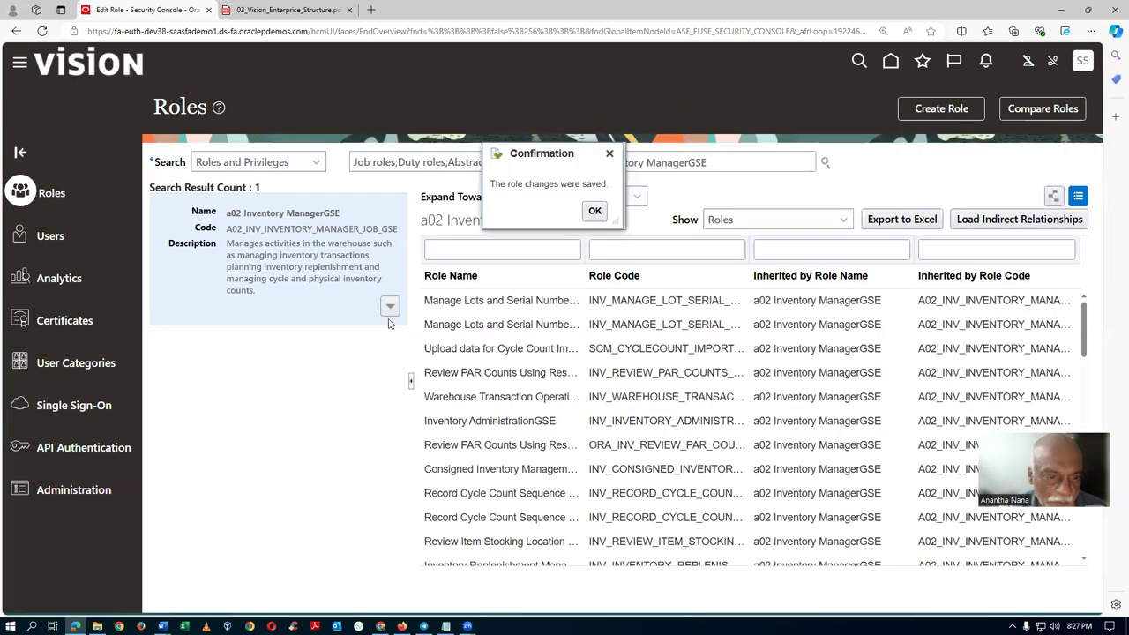
click(607, 216)
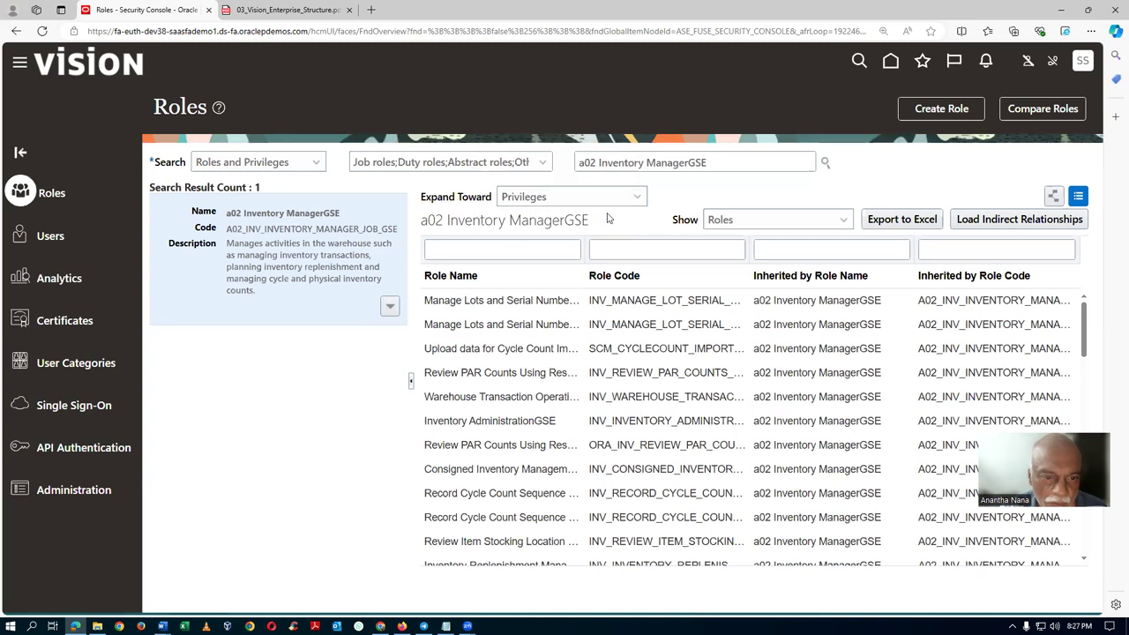
Reopen a02 Inventory ManagerGSE and filter its hierarchy by a02 Inventory Approval Management.
click(390, 306)
click(357, 330)
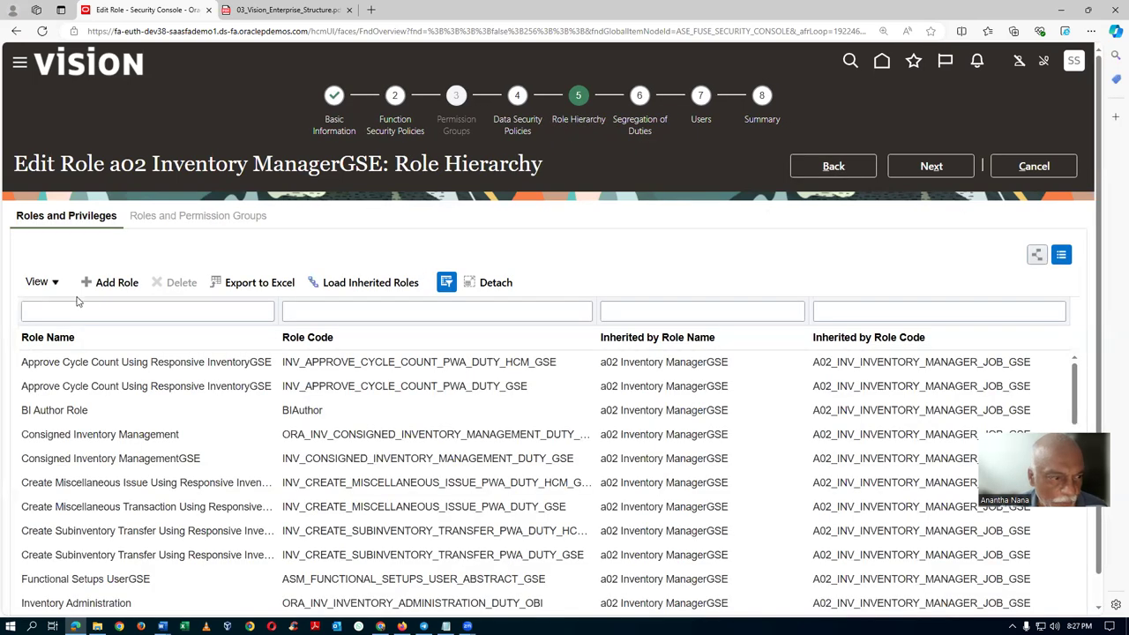
click(98, 313)
key(ctrl+v)
key(Return)
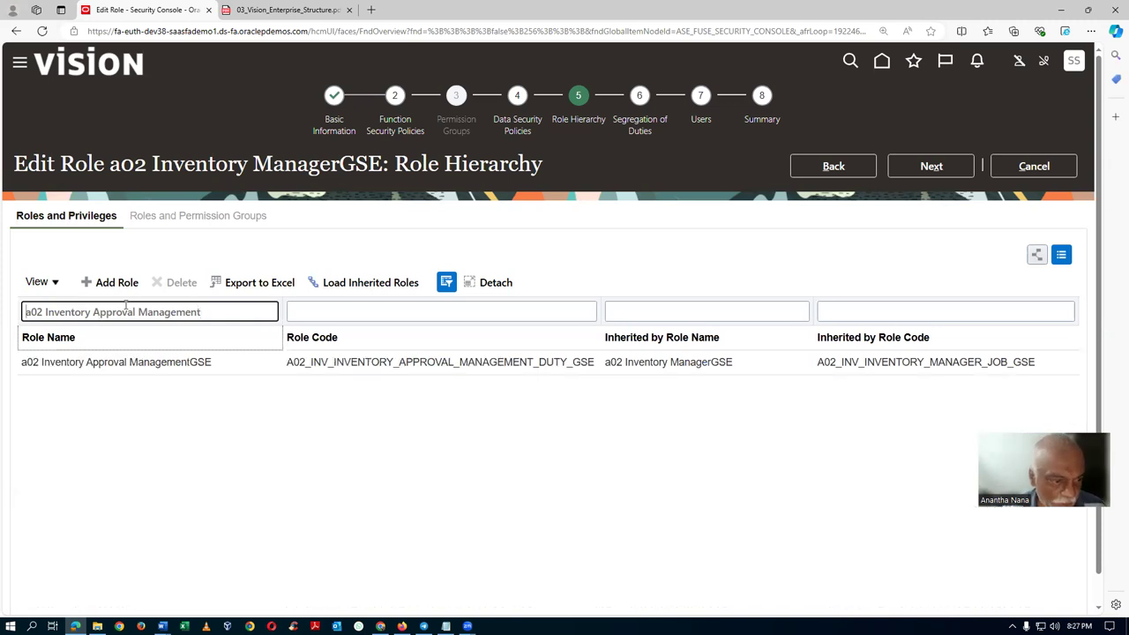
key(alt+Tab)
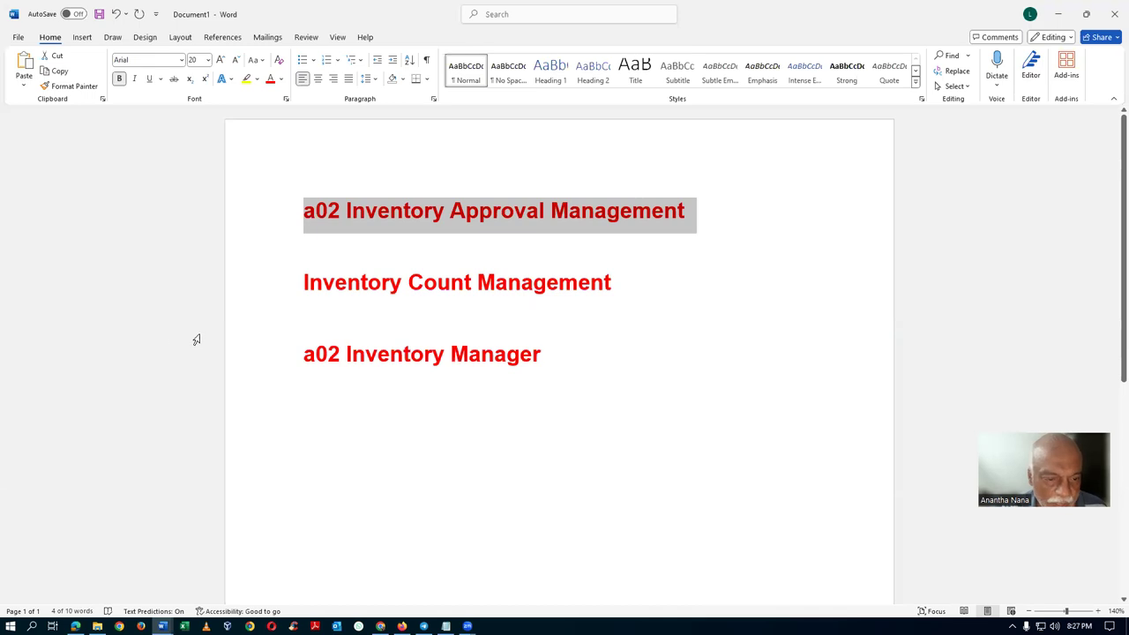
Prefix line 2 of the note with 'a02' and paste a02 Inventory Count Management into the Role Name filter.
click(304, 279)
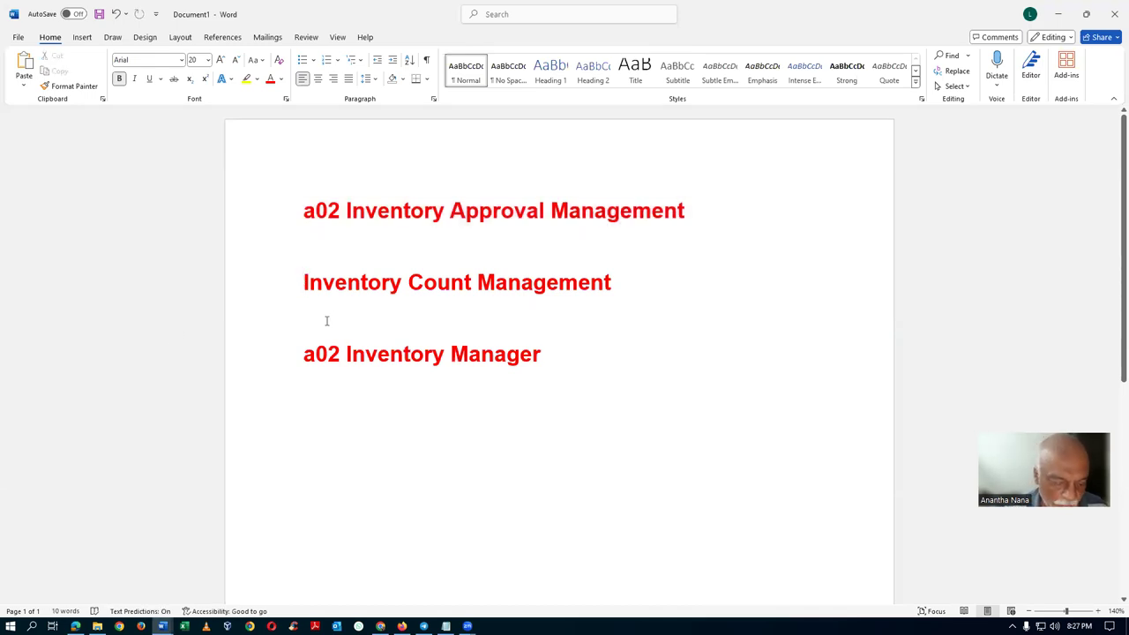
text(a02)
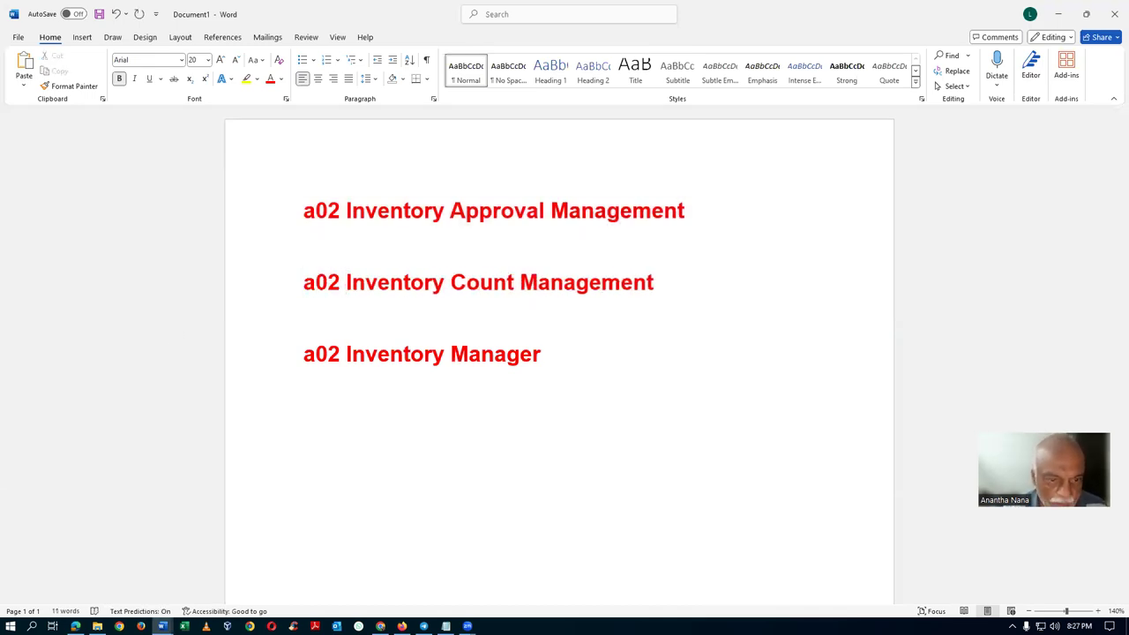
click(277, 288)
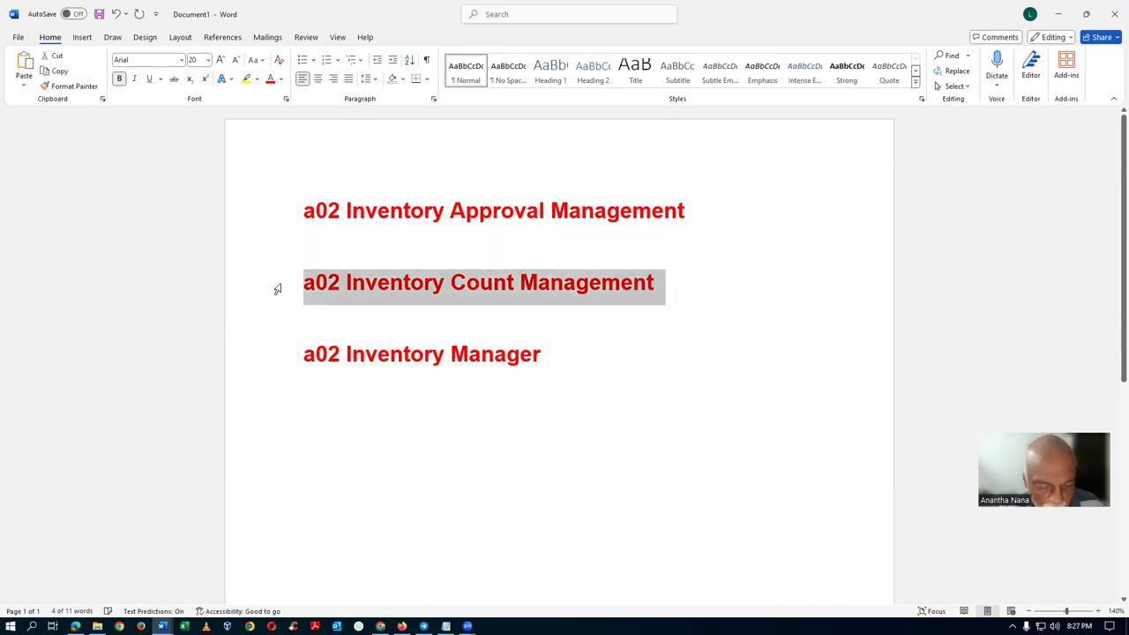
key(ctrl+c)
key(alt+Tab)
drag(246, 315, 3, 351)
key(ctrl+v)
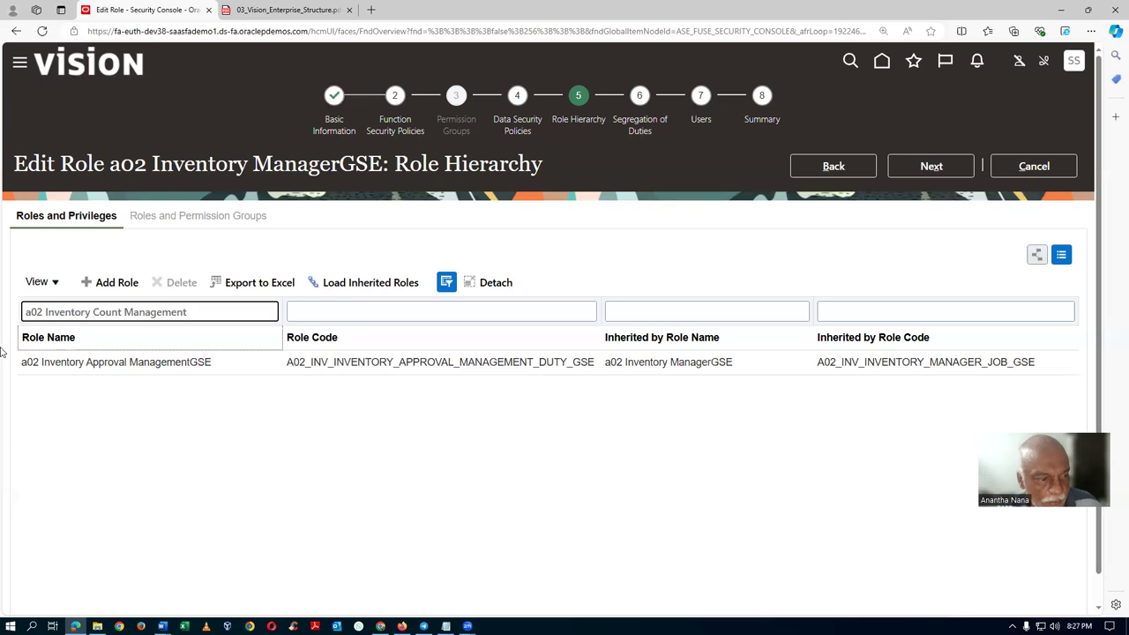
Apply the a02 Inventory Count Management filter, then move to the Function Security Policies step.
key(Return)
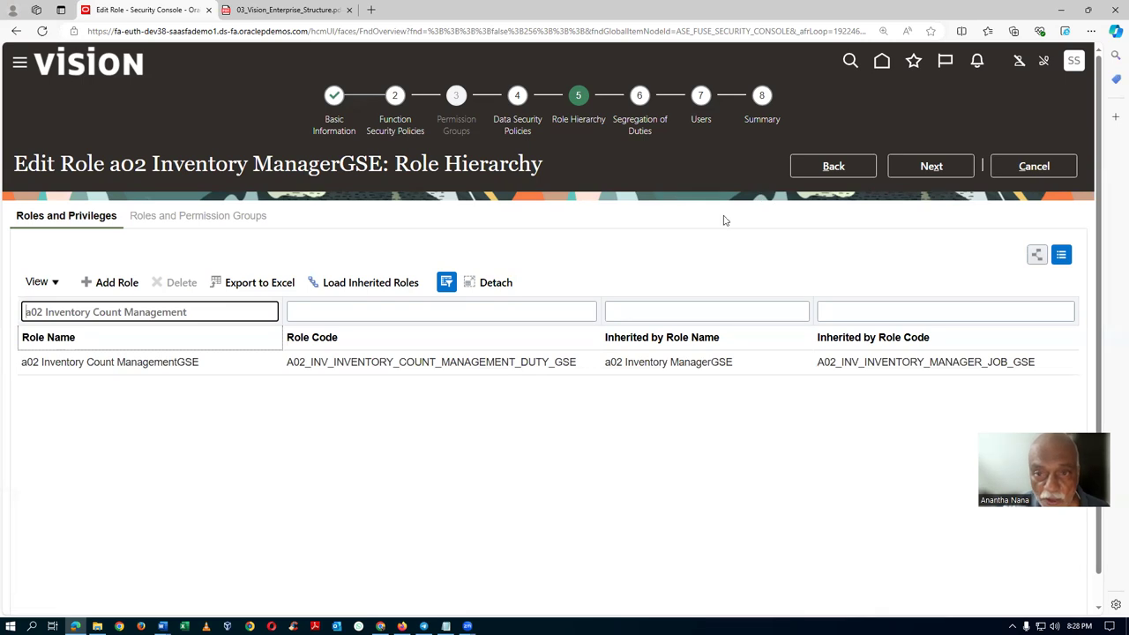
click(398, 133)
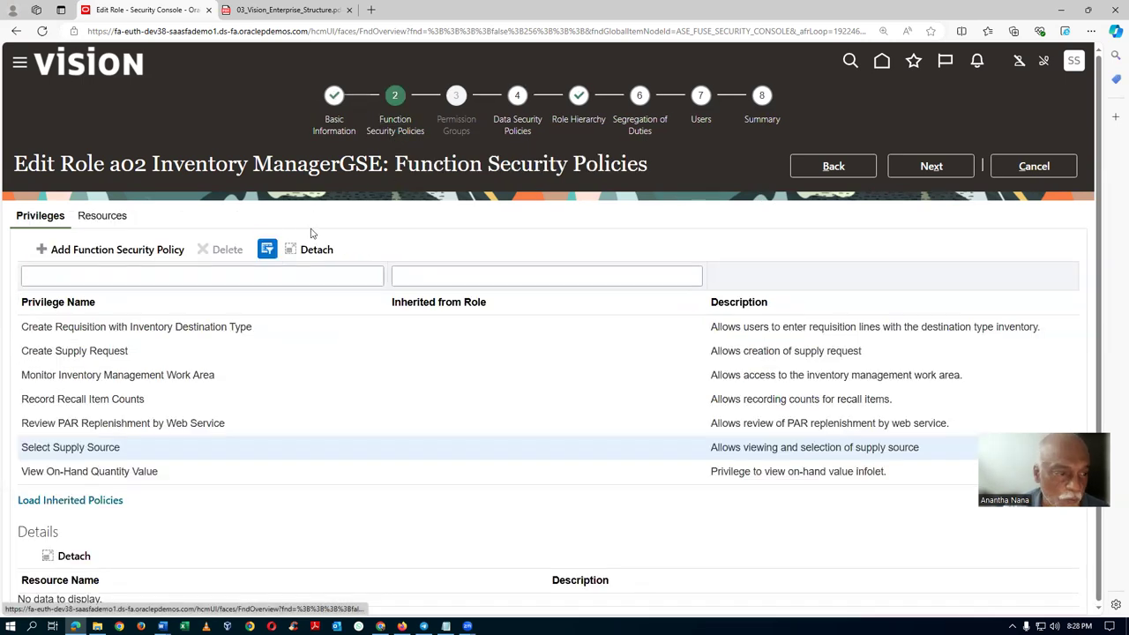
Filter privileges by 'Appro', load inherited policies, and inspect approval privileges like Manage Count Sequence To Approve.
click(180, 276)
text(Appro)
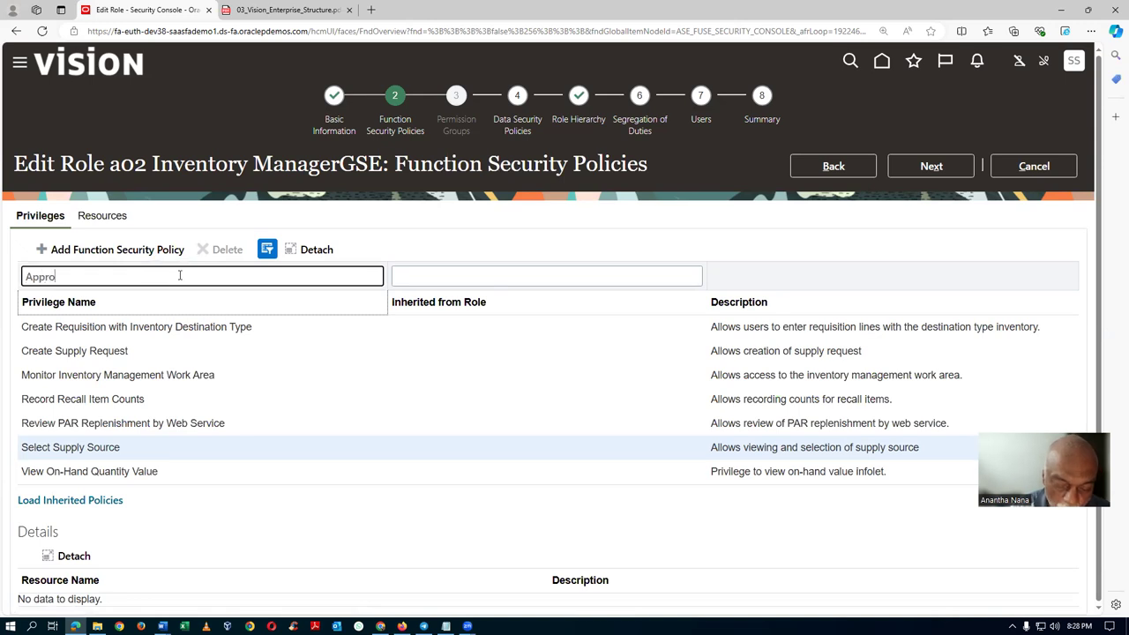
key(Return)
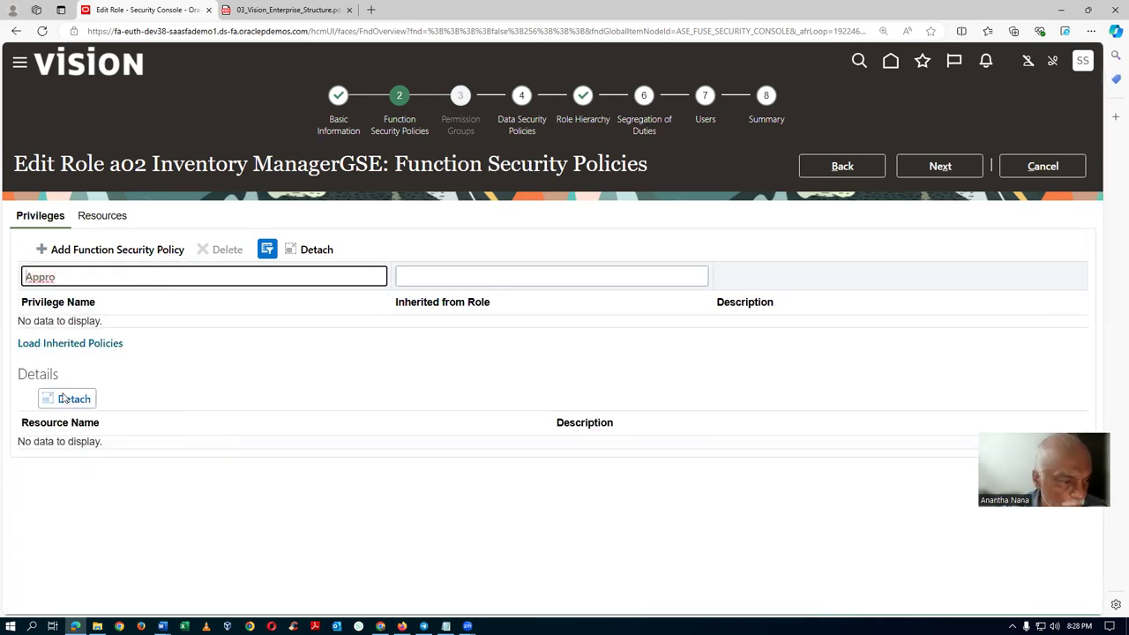
click(76, 346)
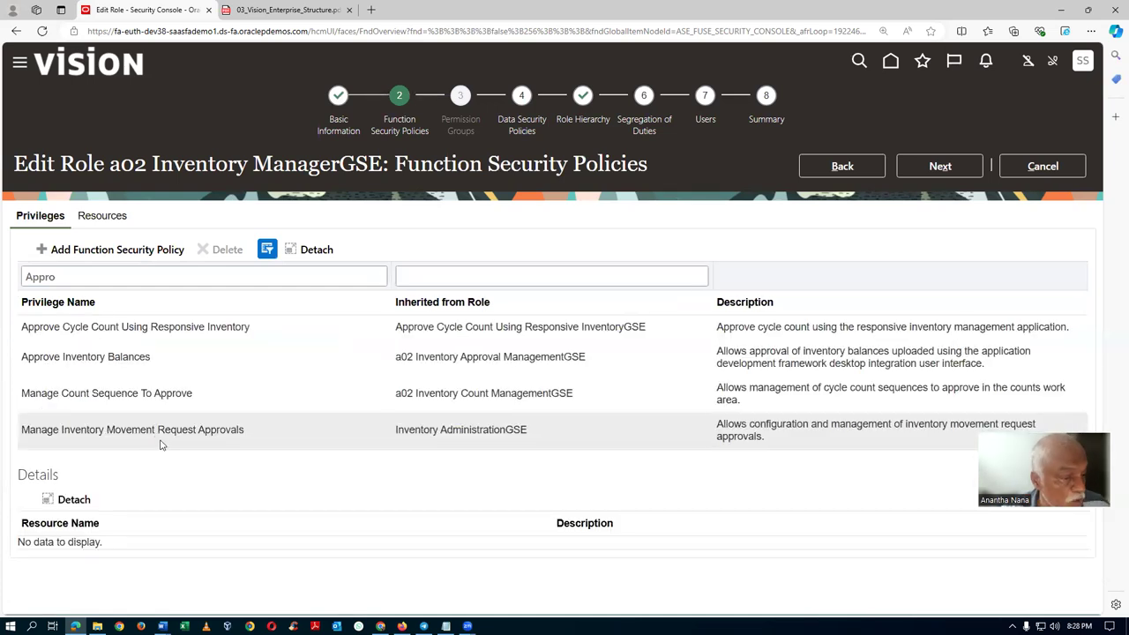
click(166, 434)
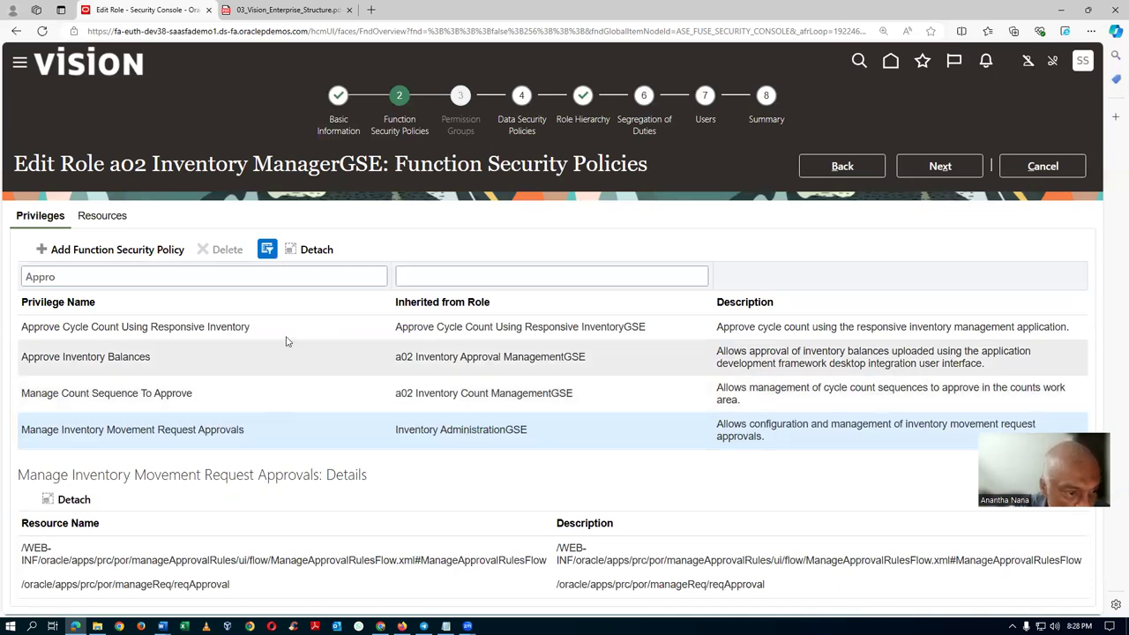
click(288, 339)
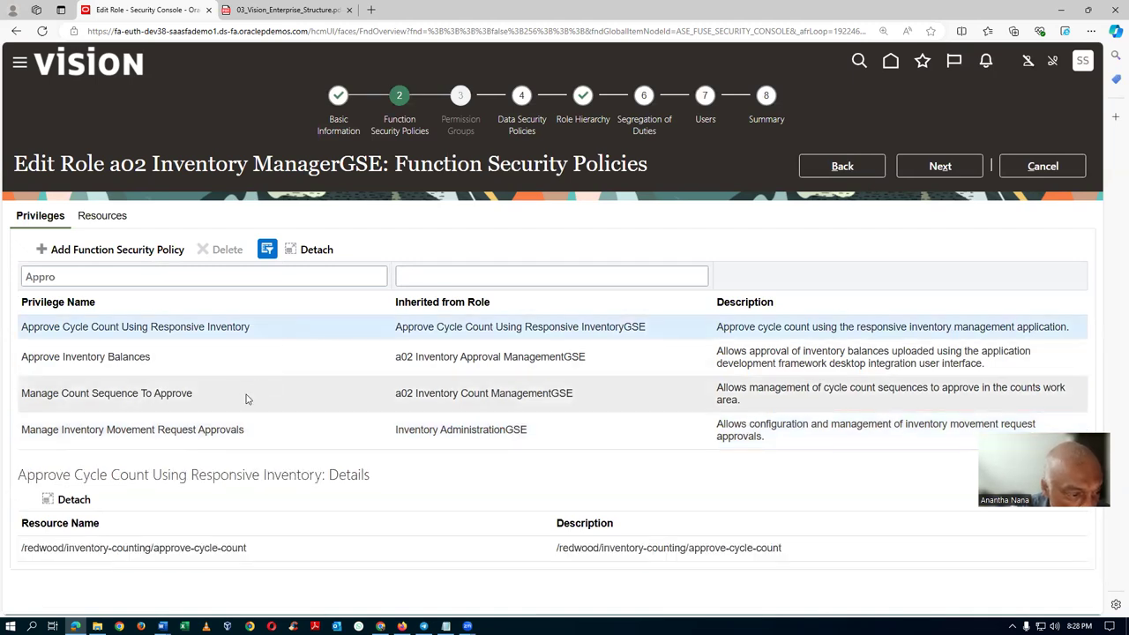
click(246, 394)
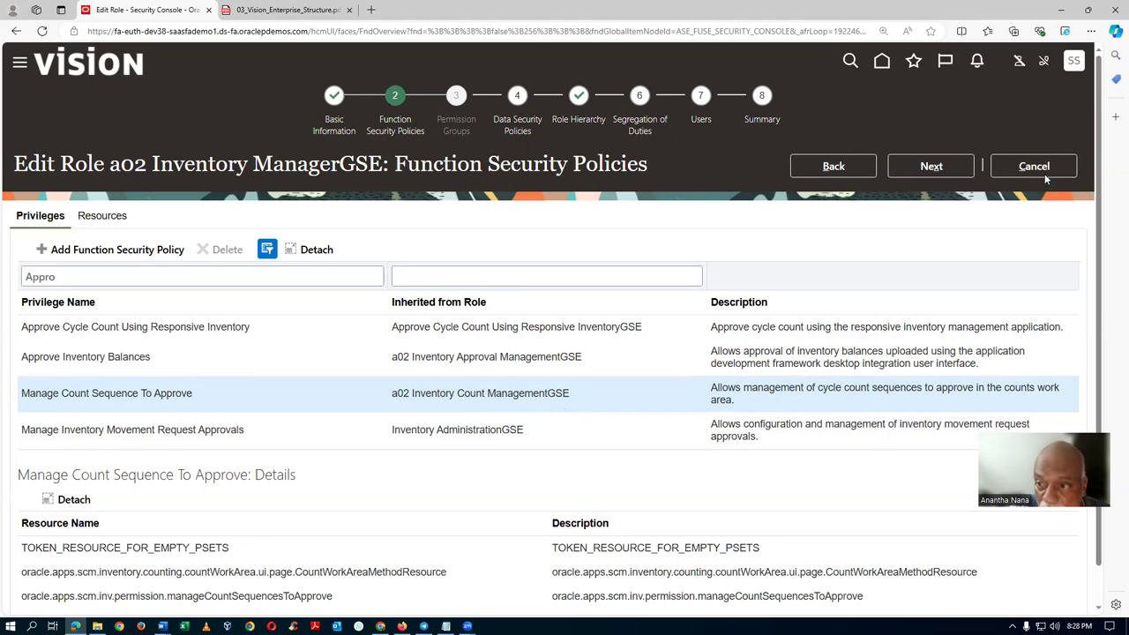
Save and close the a02 Inventory ManagerGSE role, then reopen it for editing.
click(761, 124)
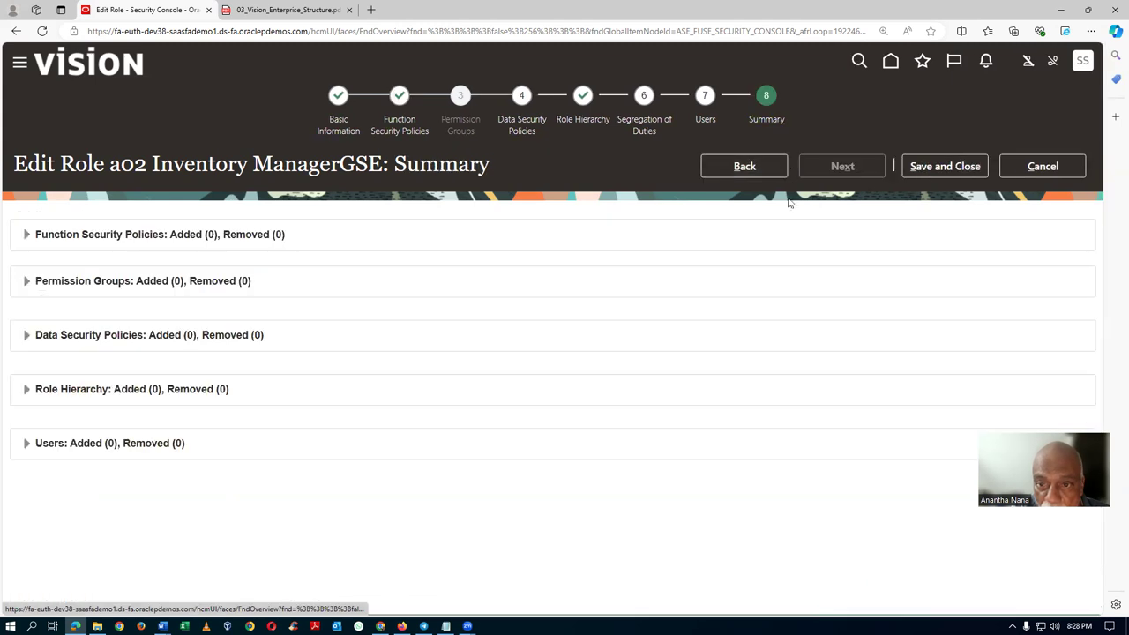
click(957, 168)
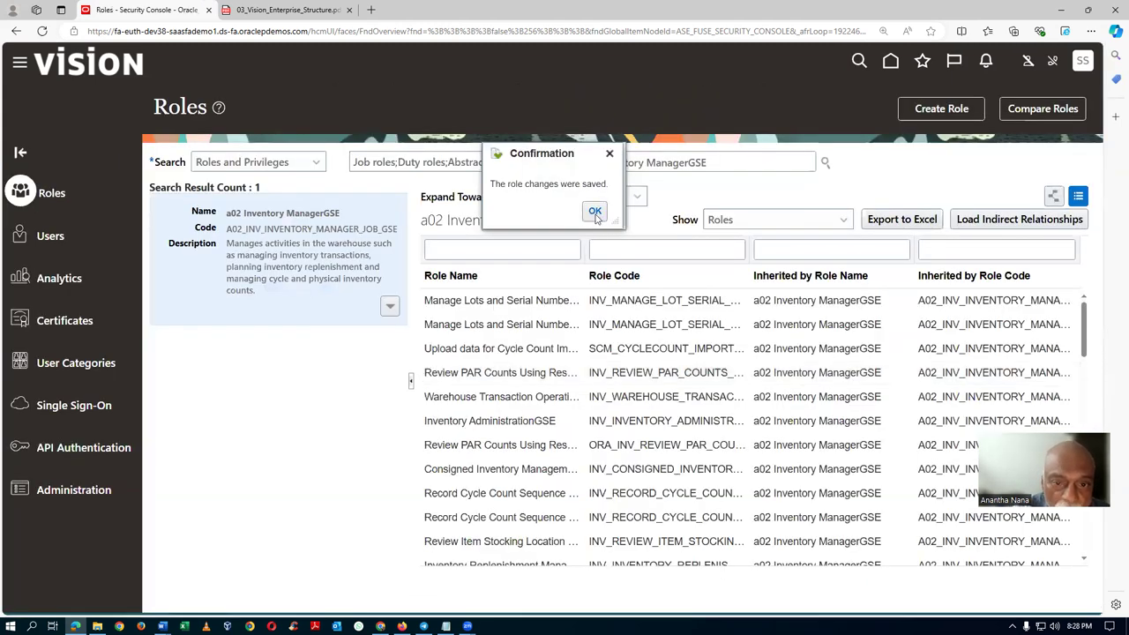
click(596, 211)
click(389, 308)
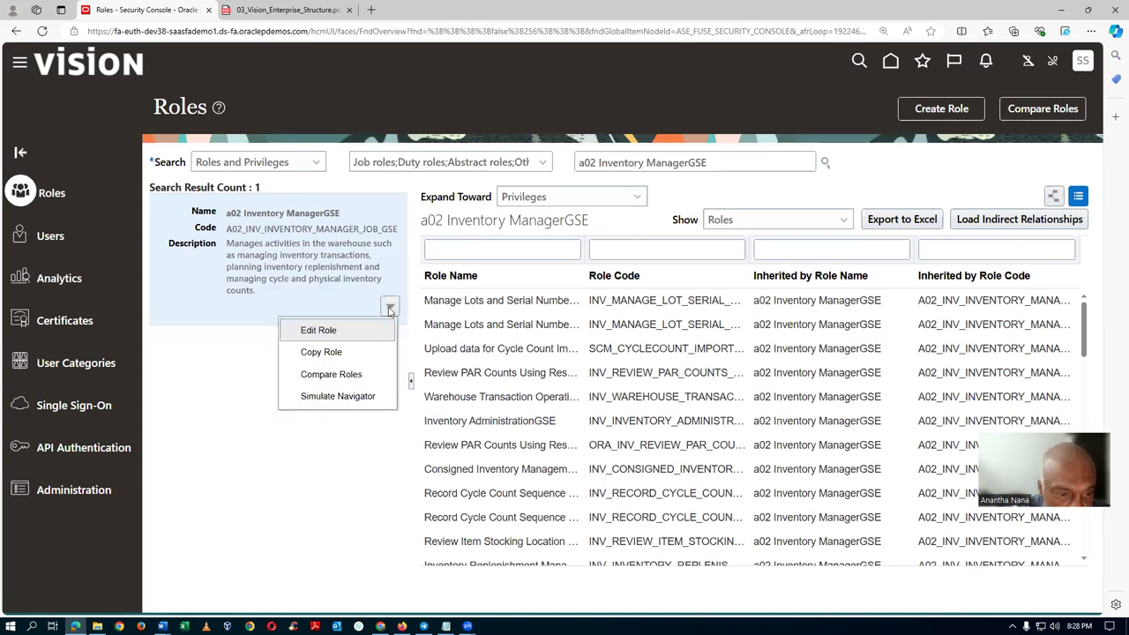
click(344, 330)
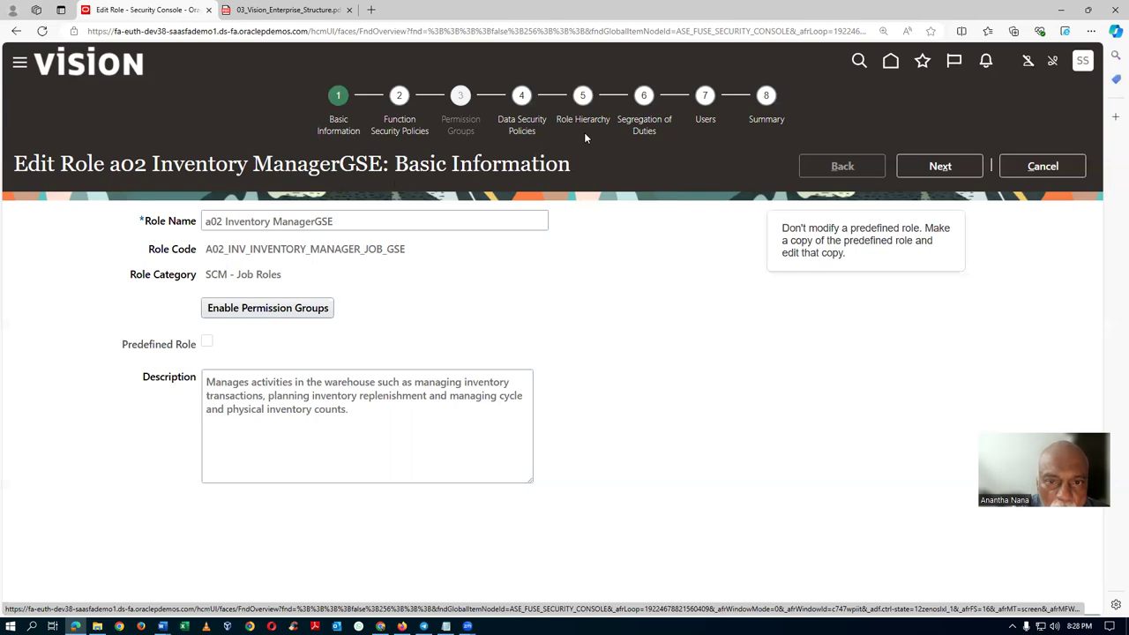
Recheck the inherited privileges filtered by 'Appr', then cancel out of the role editor.
click(394, 132)
click(37, 276)
text(Appro)
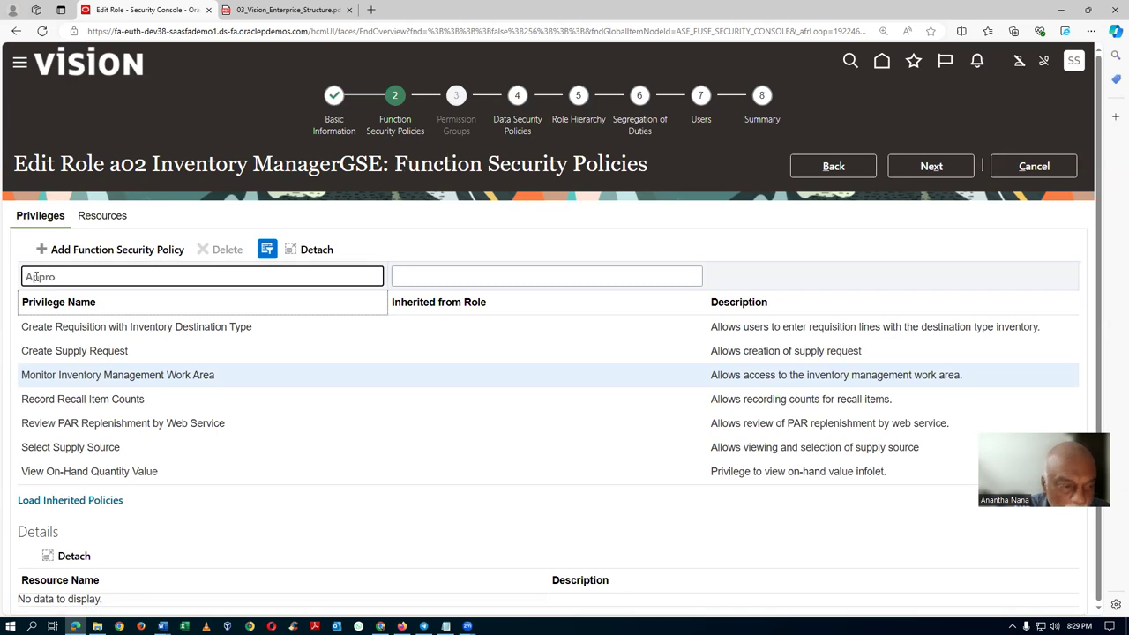
key(Return)
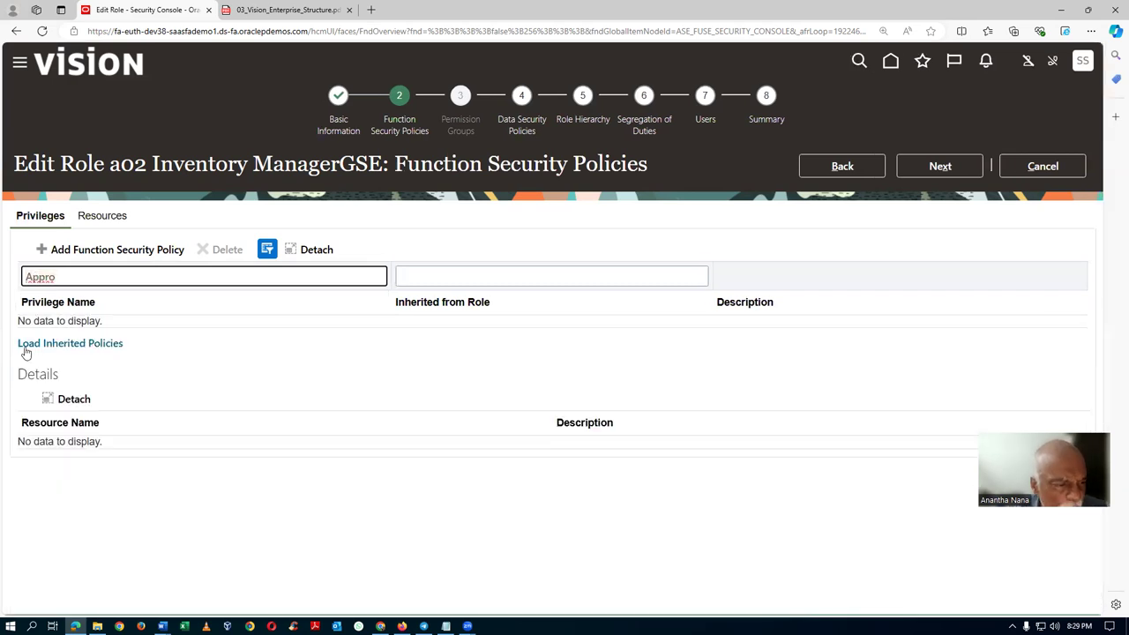
click(45, 344)
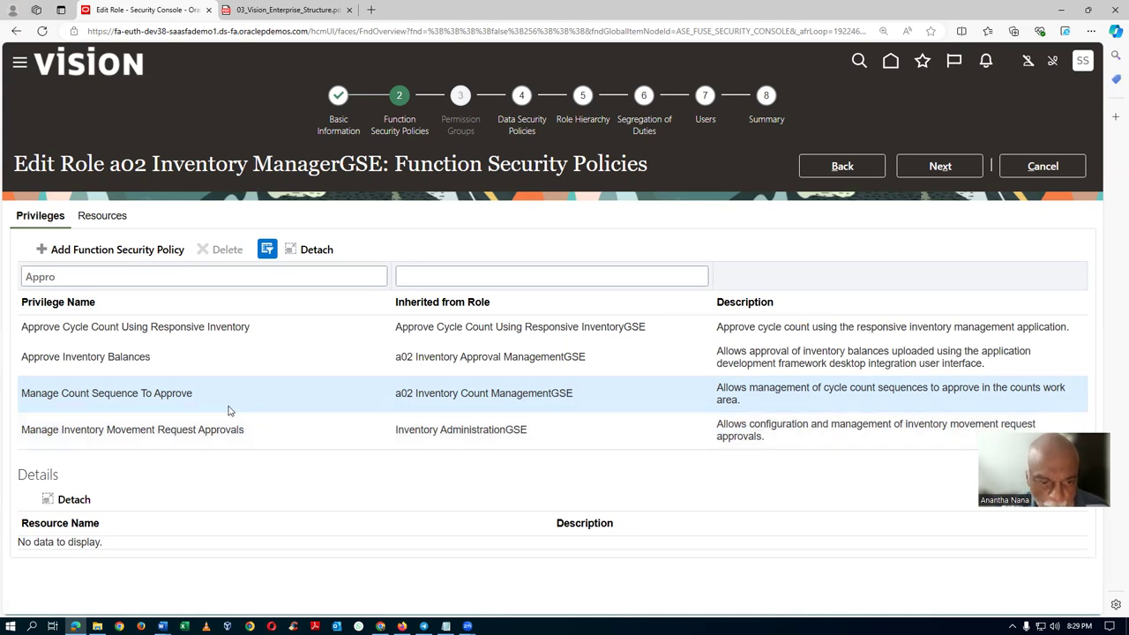
click(1010, 166)
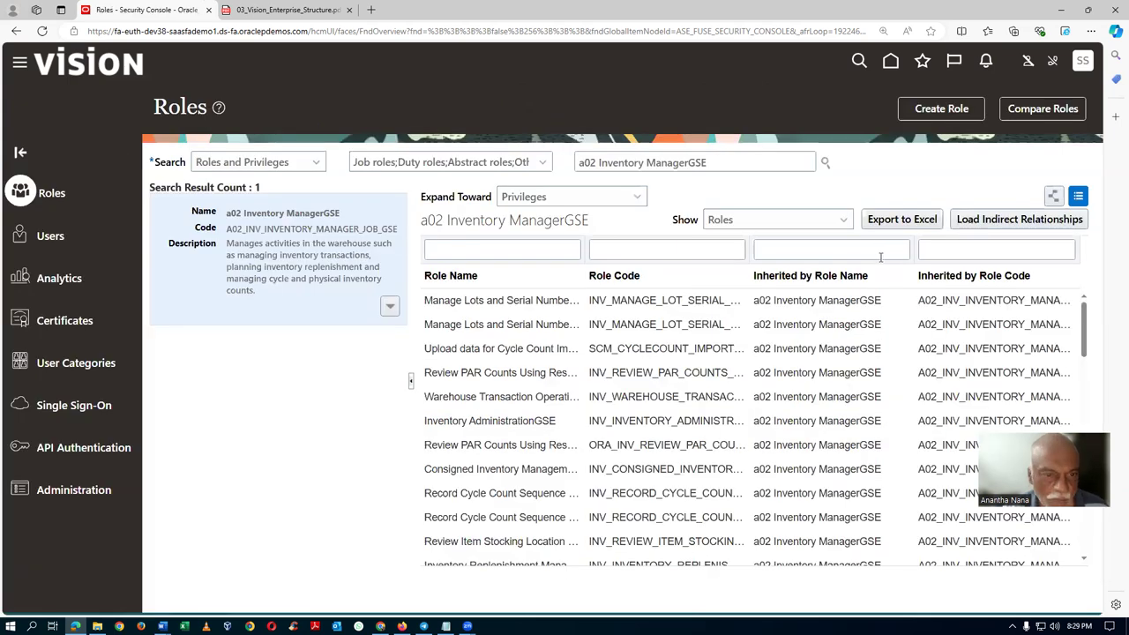
Search for the a02 Inventory Count ManagementGSE duty role and open it for editing.
key(alt+Tab)
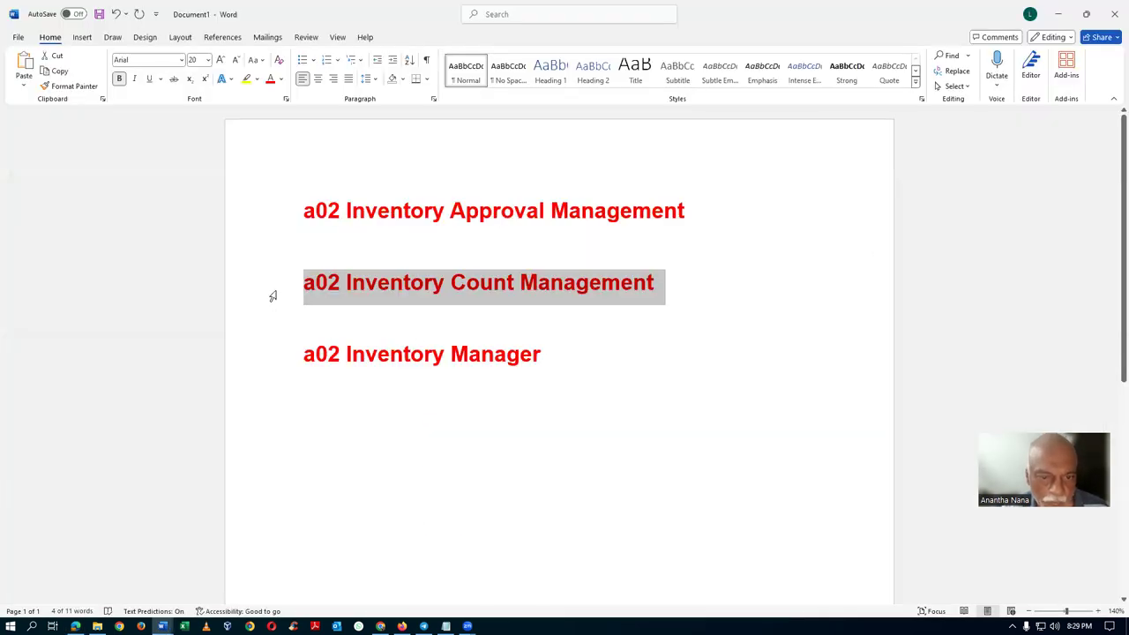
key(alt+Tab)
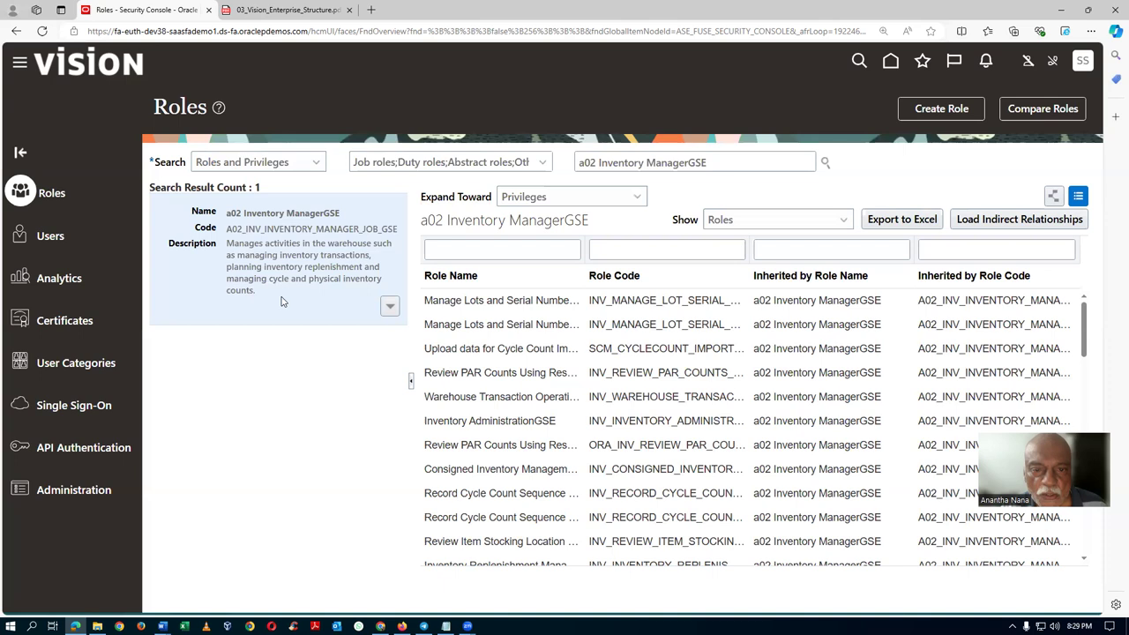
drag(712, 162, 394, 193)
text(a02 Inventory Count Management)
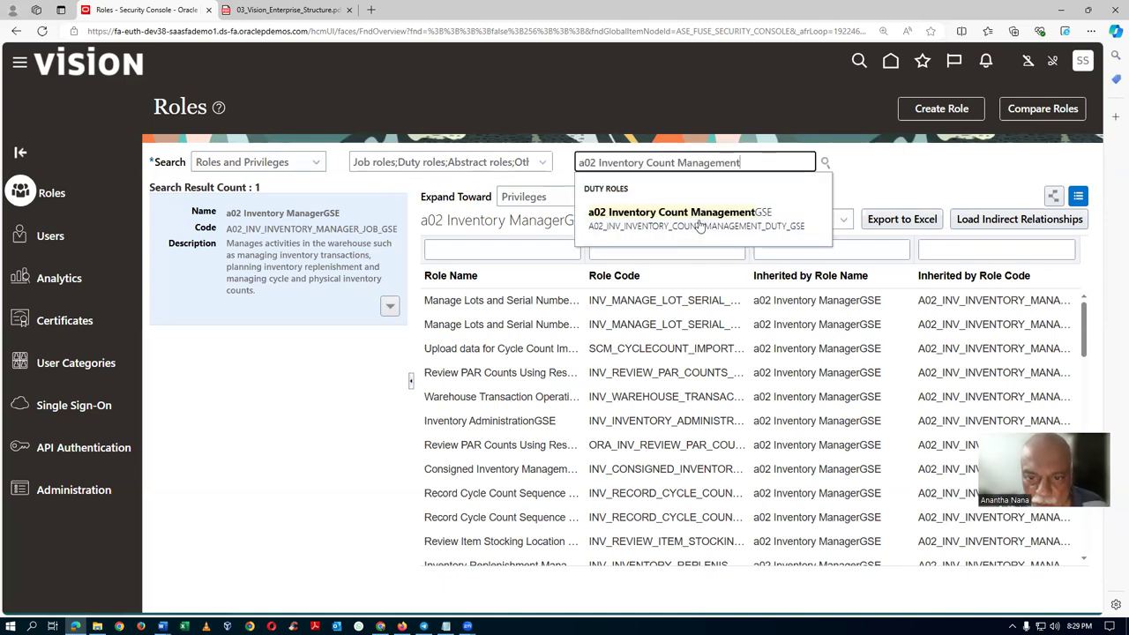
click(697, 221)
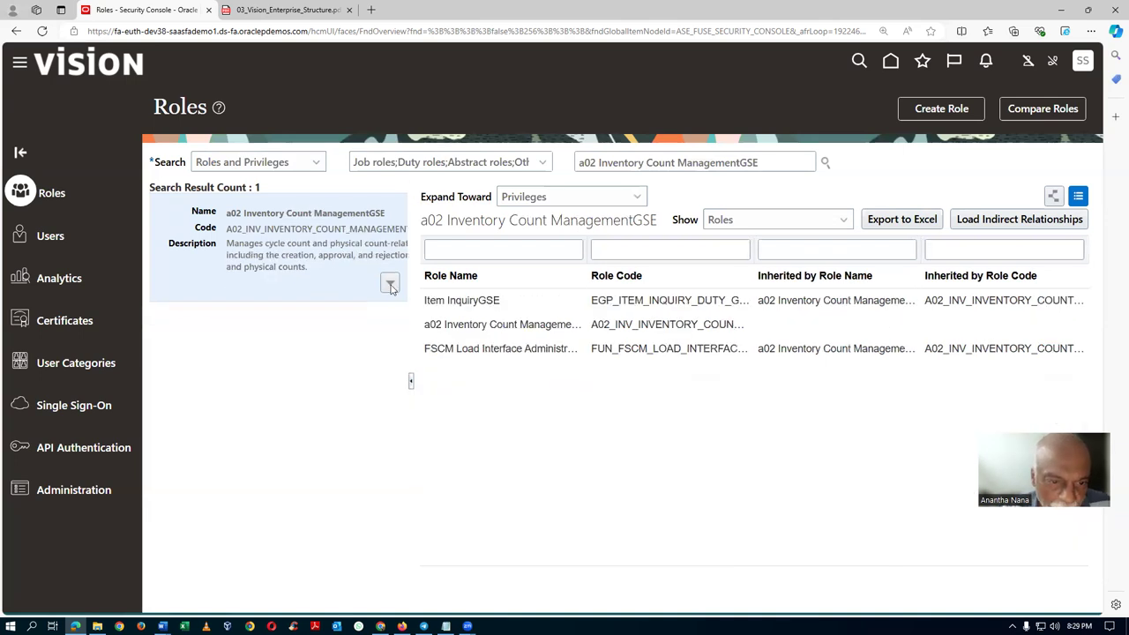
click(390, 283)
click(367, 308)
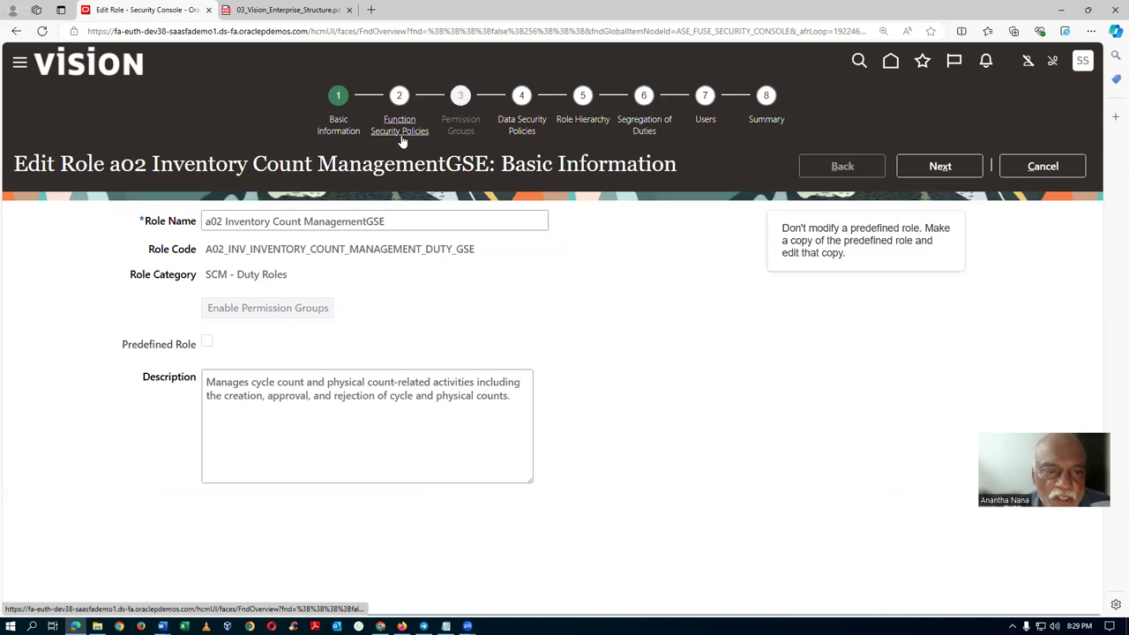
Delete Manage Count Sequence To Approve from the 'Appro'-filtered privileges and save the role.
click(400, 134)
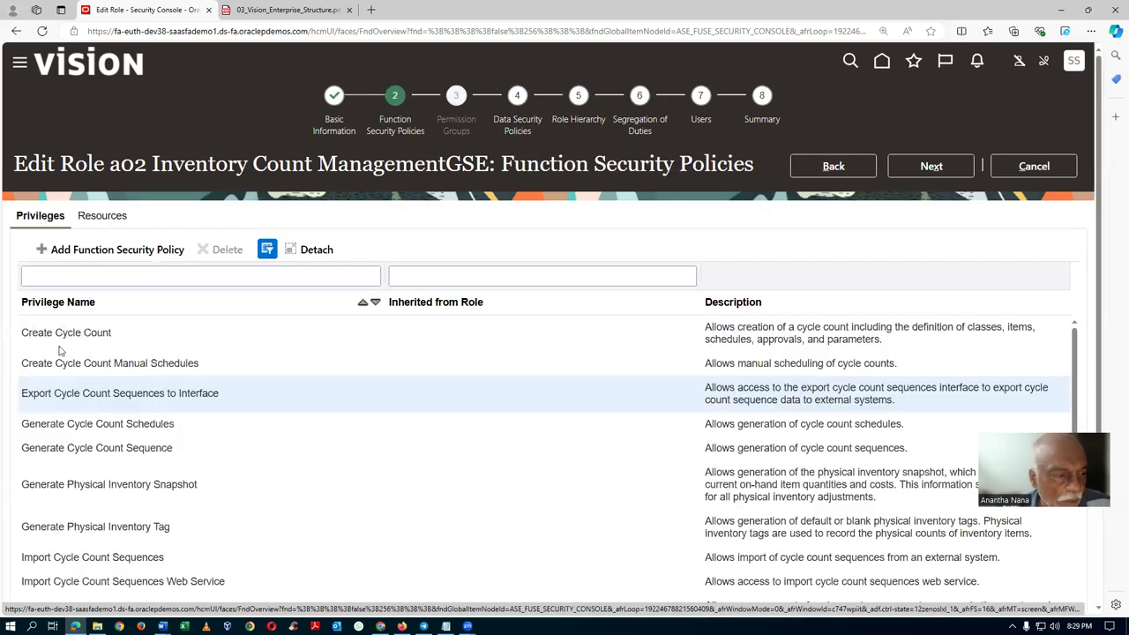
click(51, 279)
text(Appro)
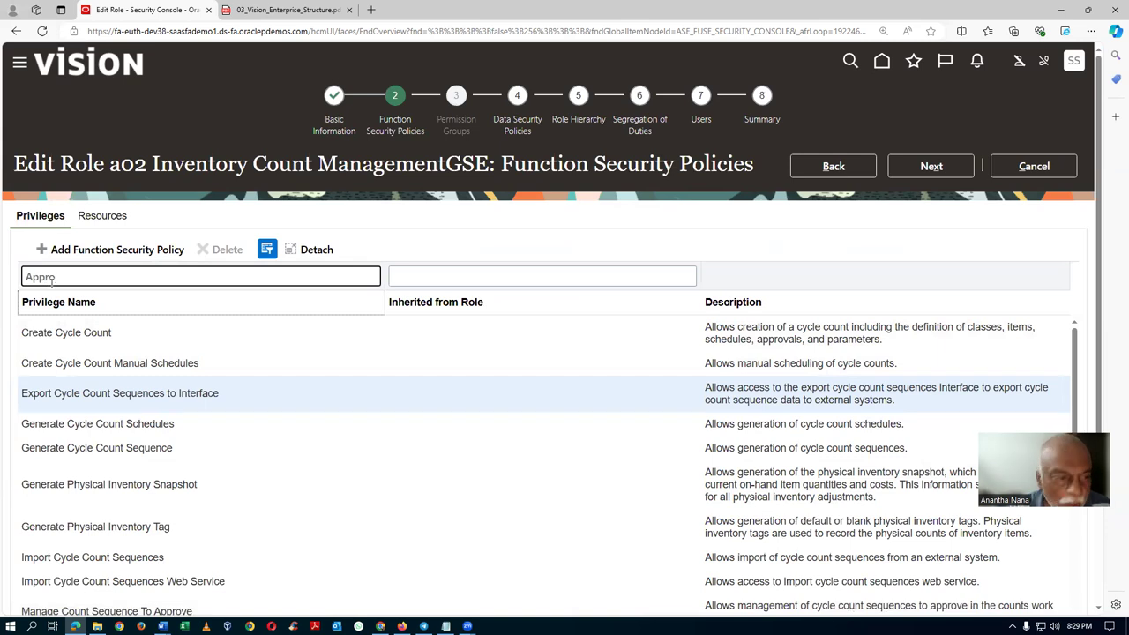
key(Return)
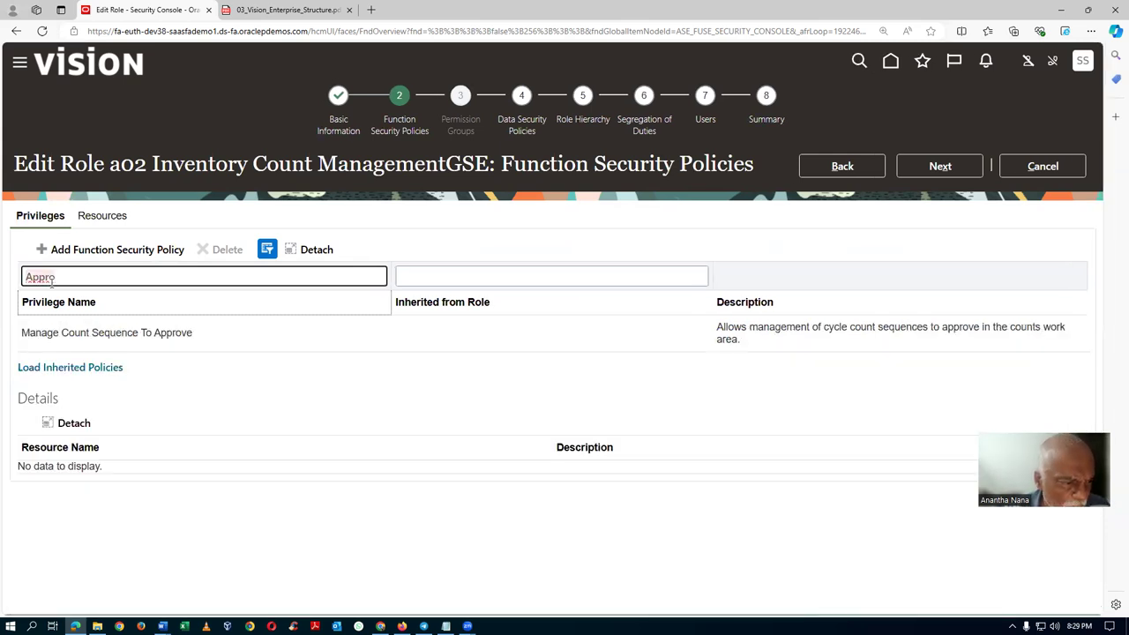
click(223, 336)
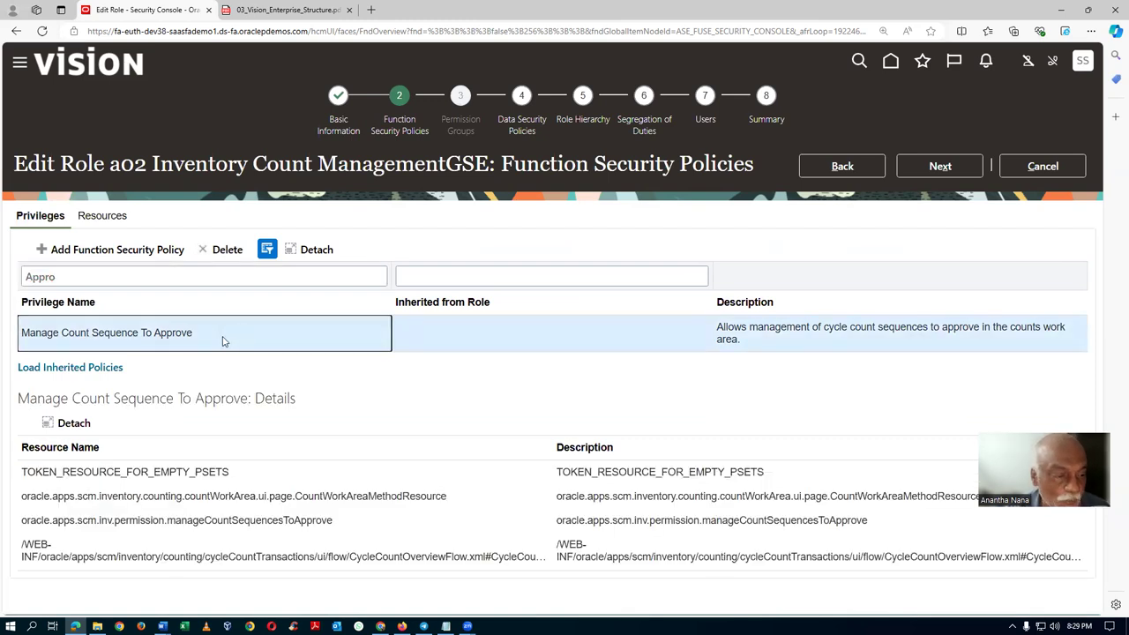
click(91, 368)
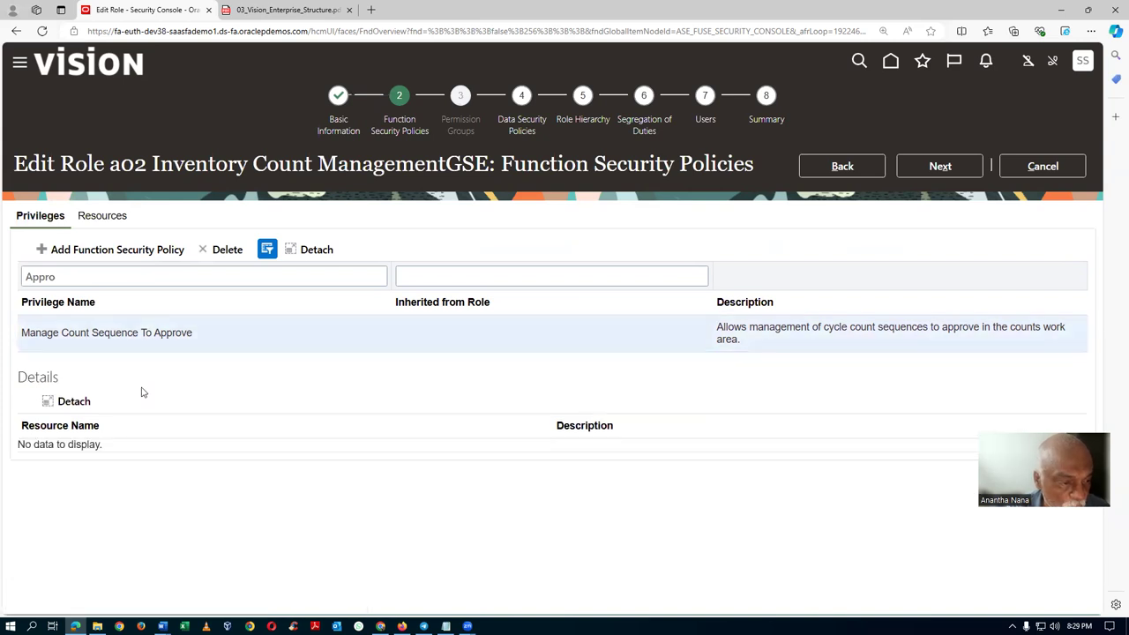
click(225, 250)
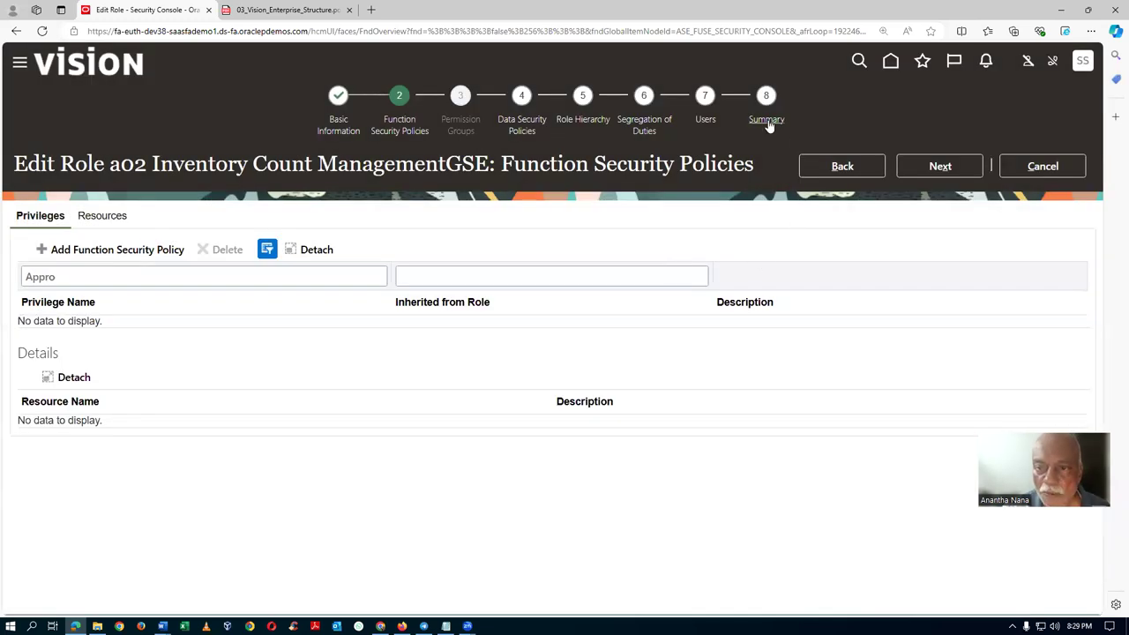
click(768, 123)
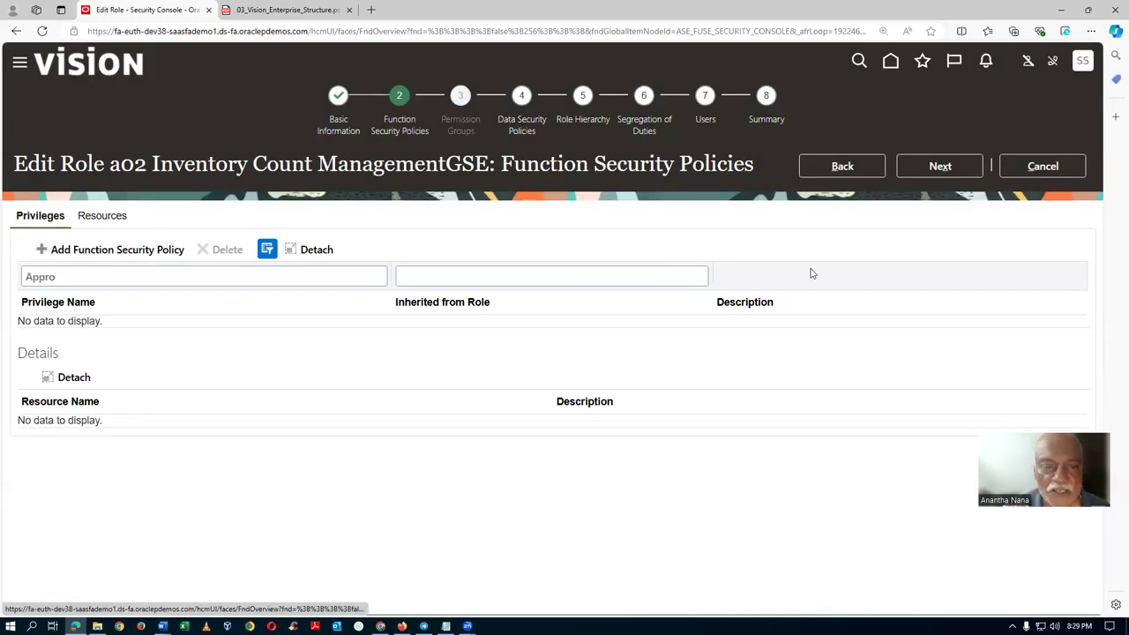
click(929, 169)
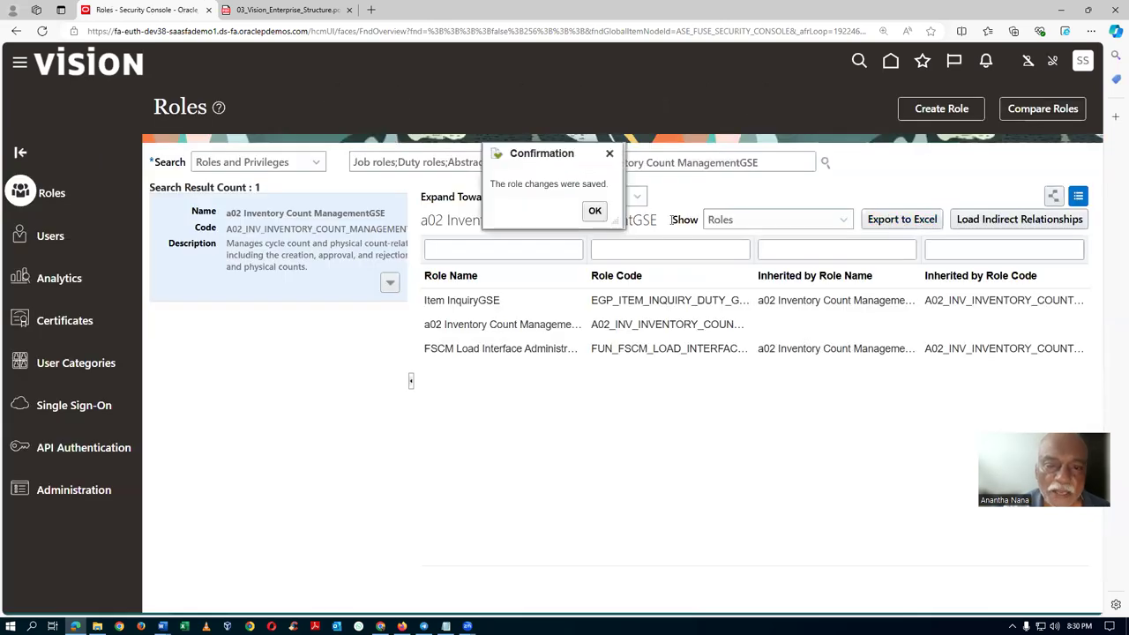
Copy the a02 Inventory Manager role name from the Word note and search Roles for it.
click(589, 220)
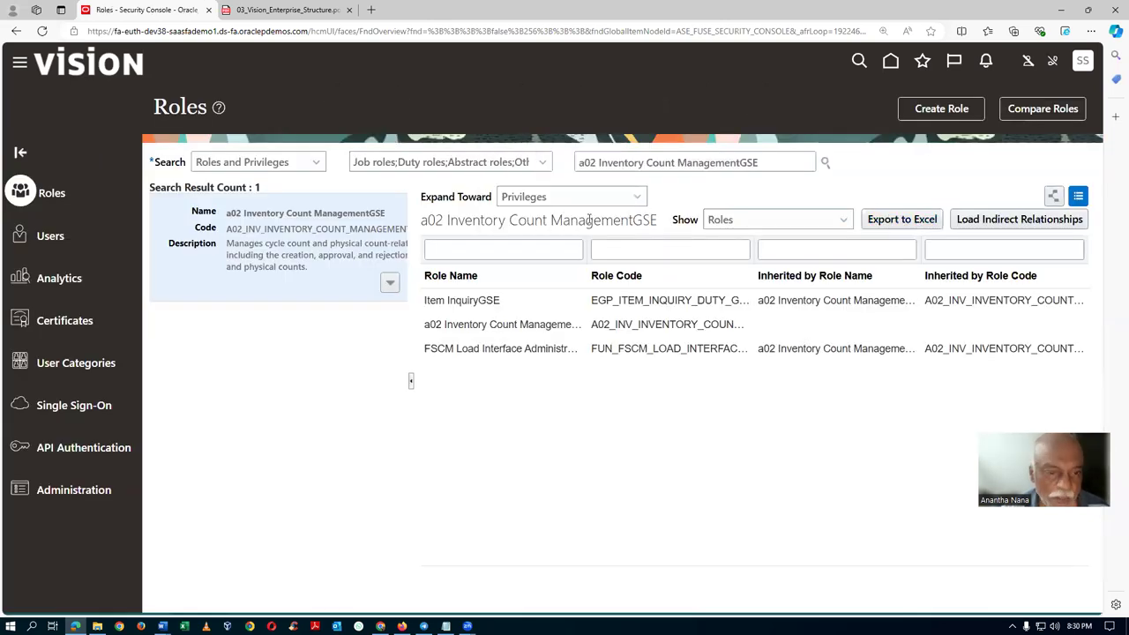
key(alt+Tab)
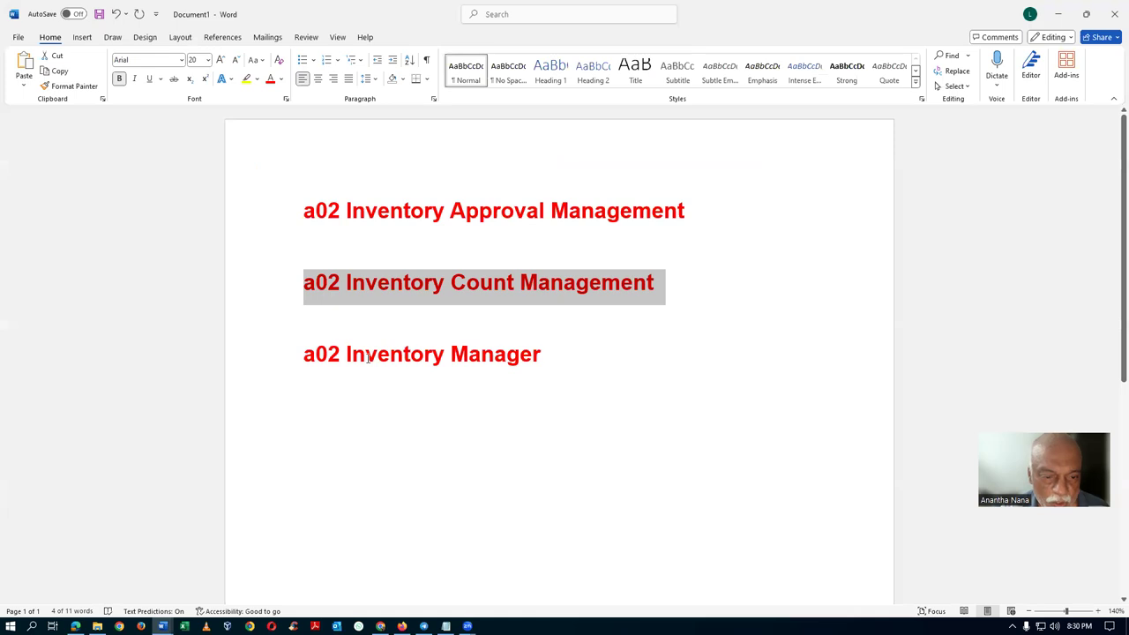
click(368, 357)
click(280, 366)
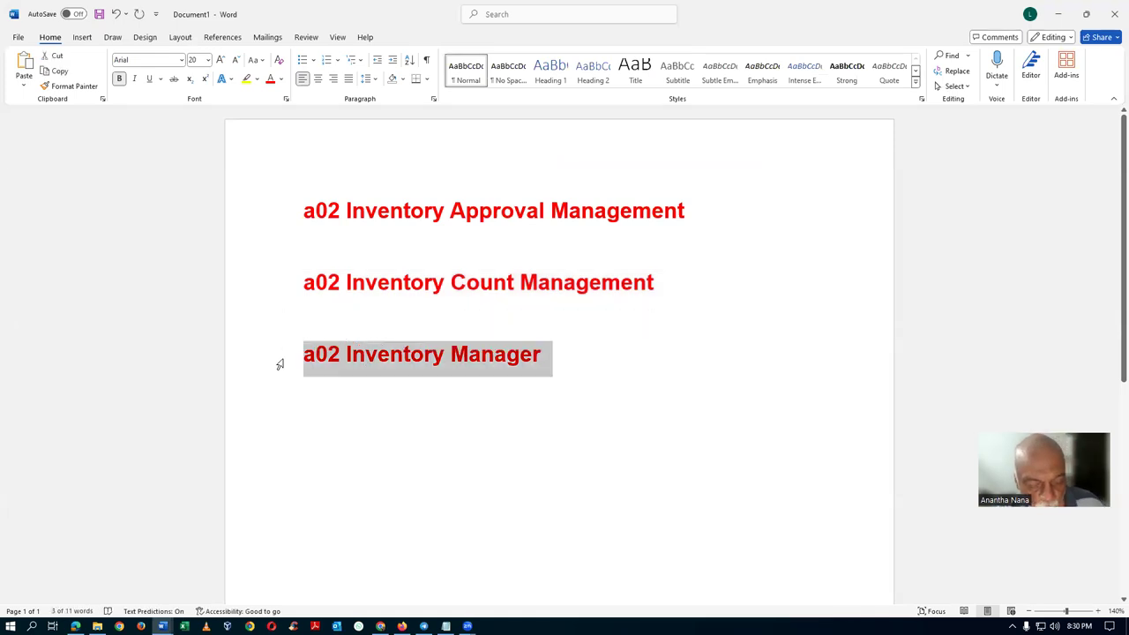
key(ctrl+c)
key(alt+Tab)
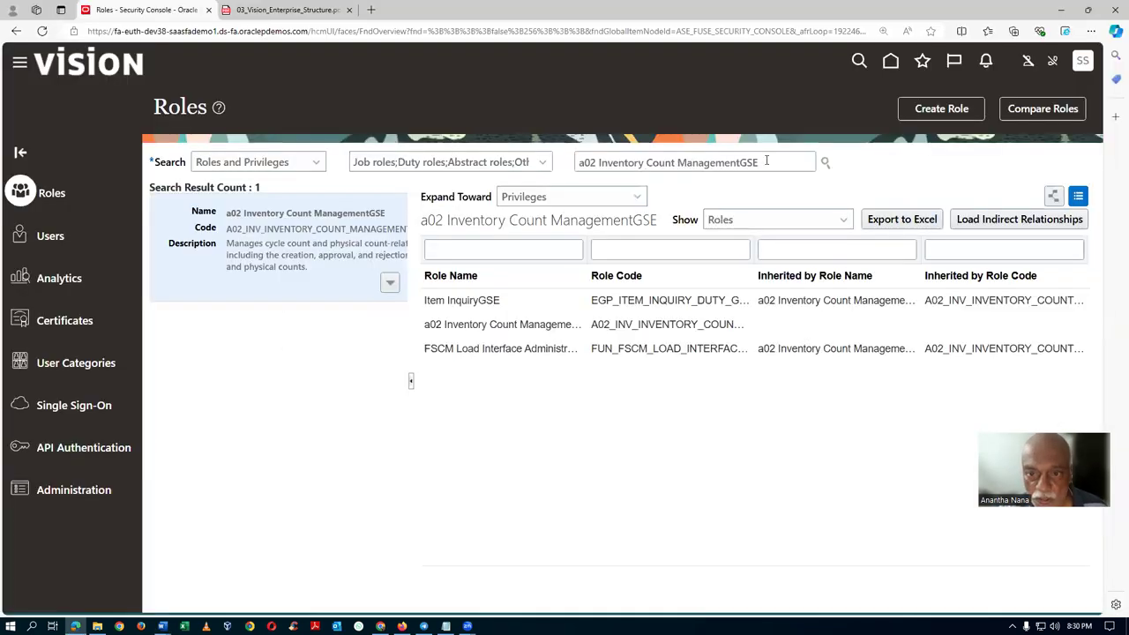
key(ctrl+a)
key(ctrl+v)
key(Return)
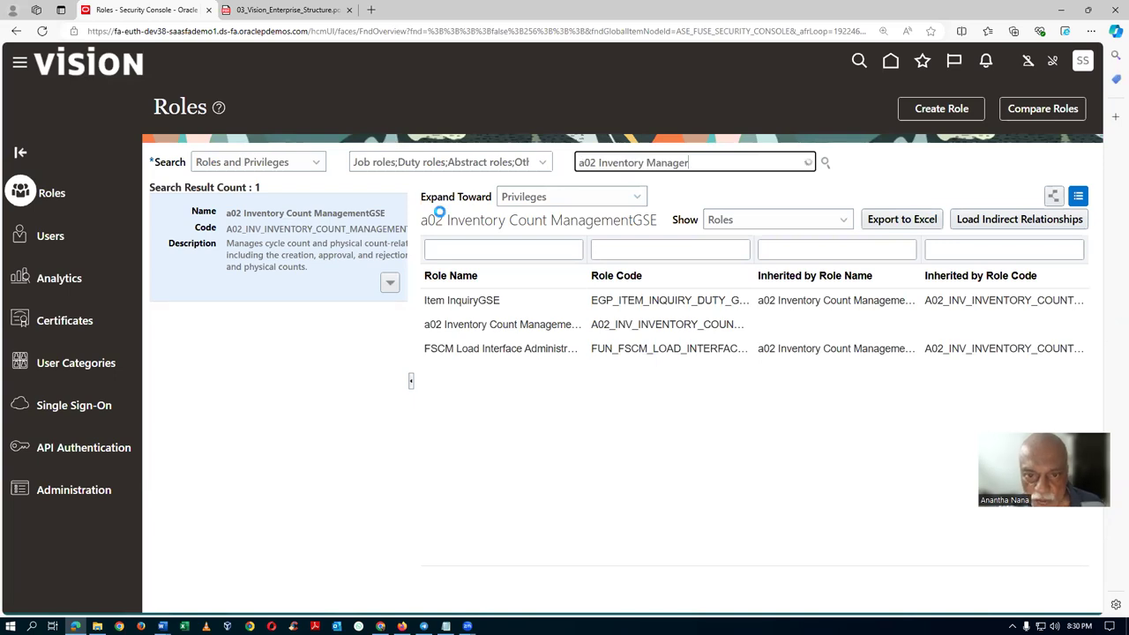
Review the a02 Inventory ManagerGSE role's privileges filtered by 'Appro', then cancel without saving.
click(614, 212)
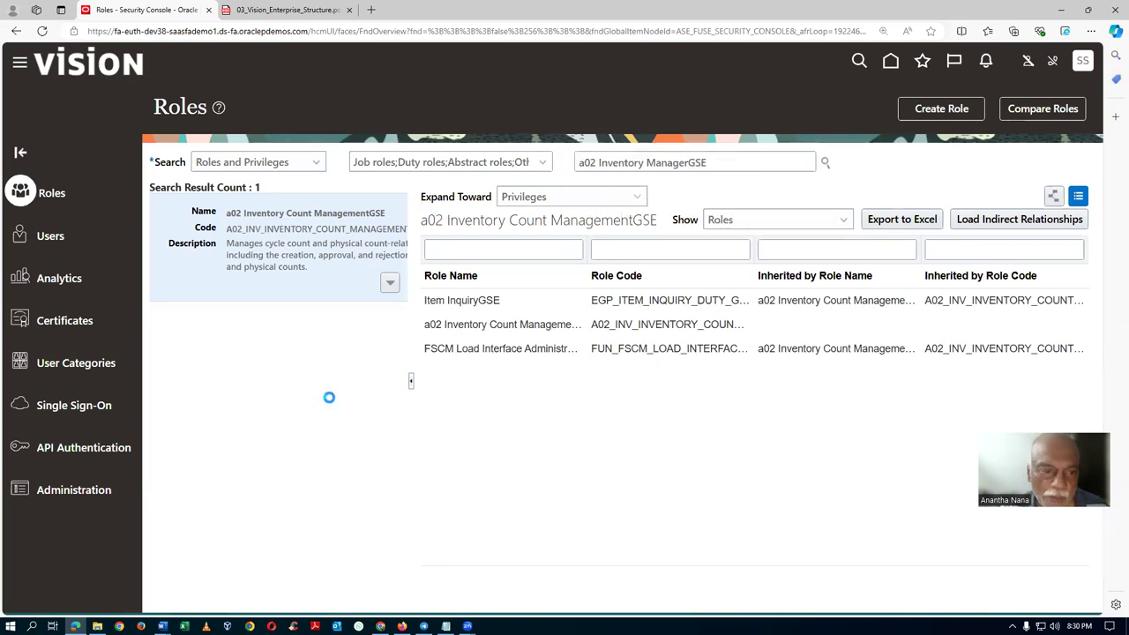
click(390, 306)
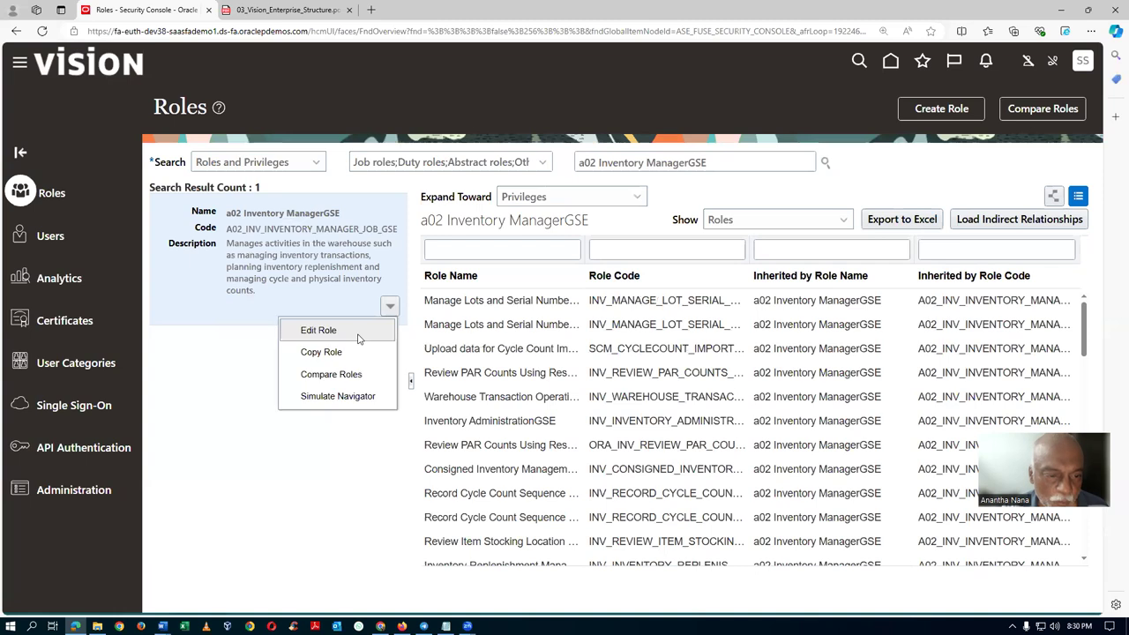
click(356, 330)
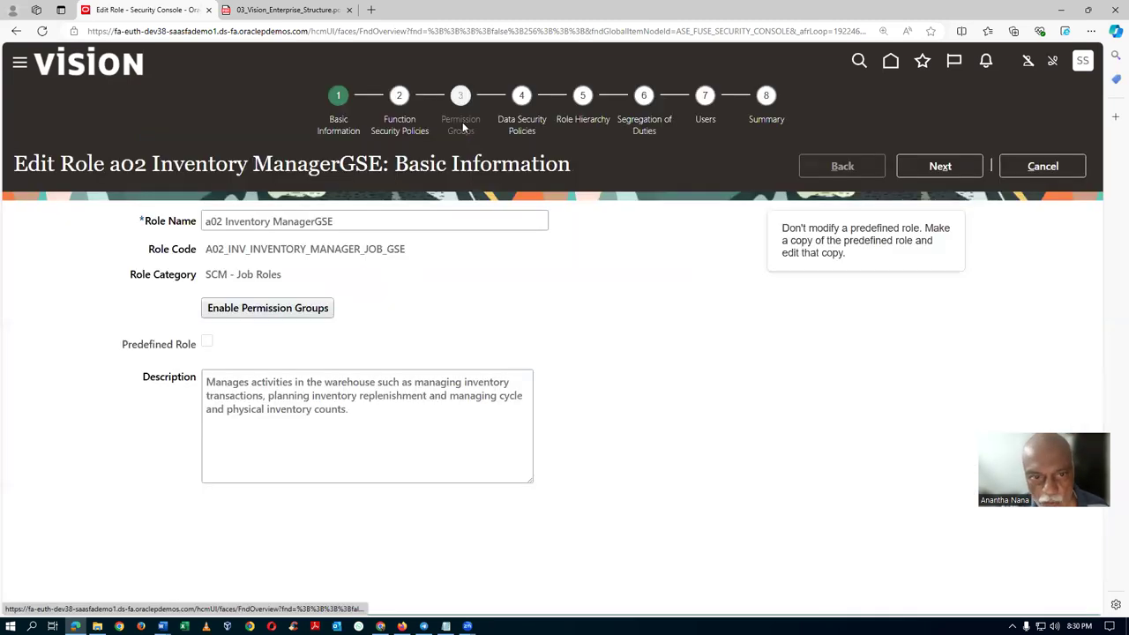
click(408, 124)
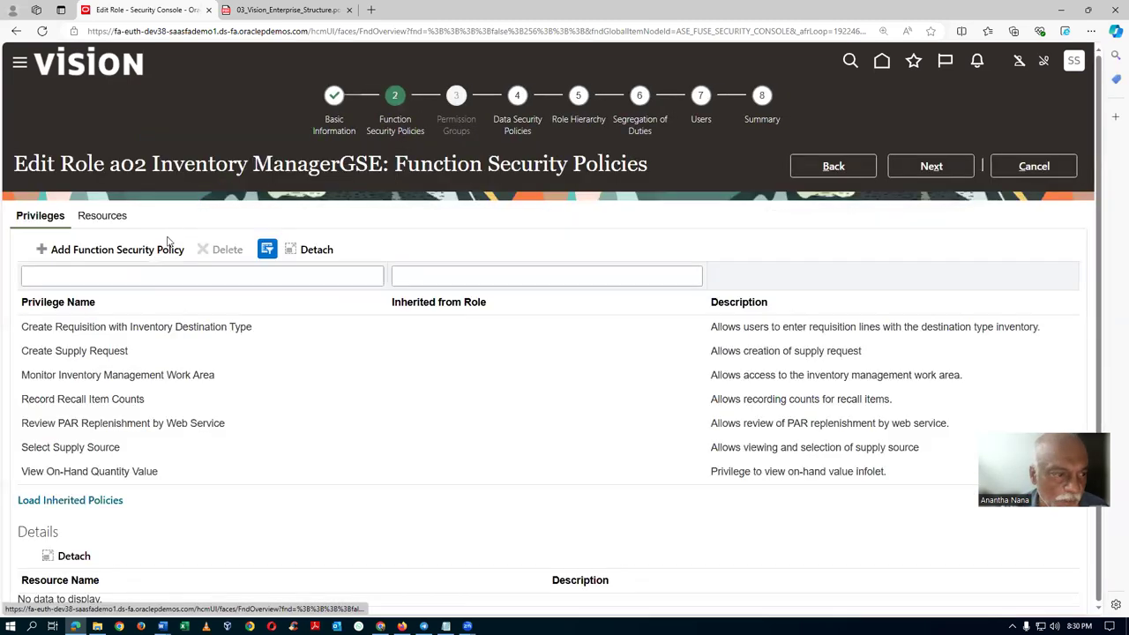
click(84, 501)
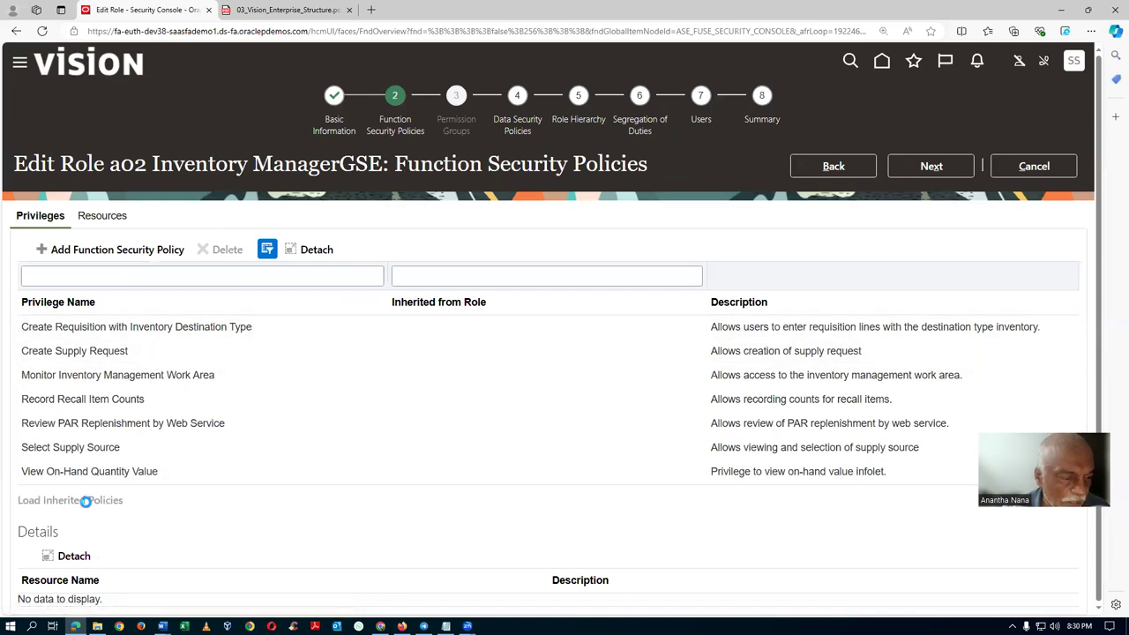
click(89, 278)
text(Appro)
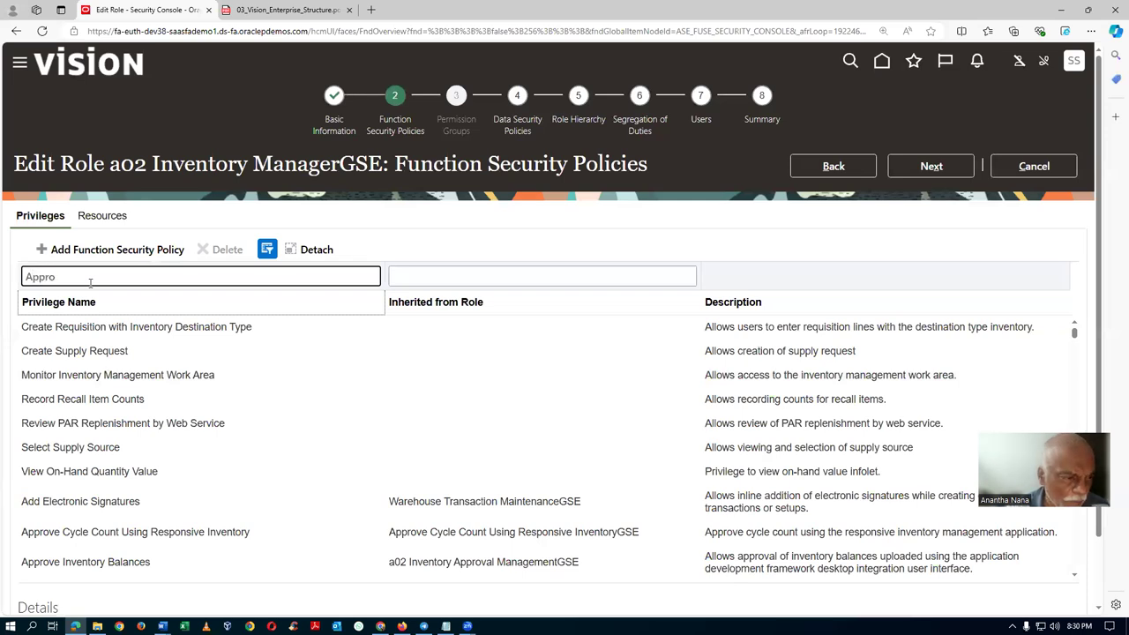
double_click(90, 278)
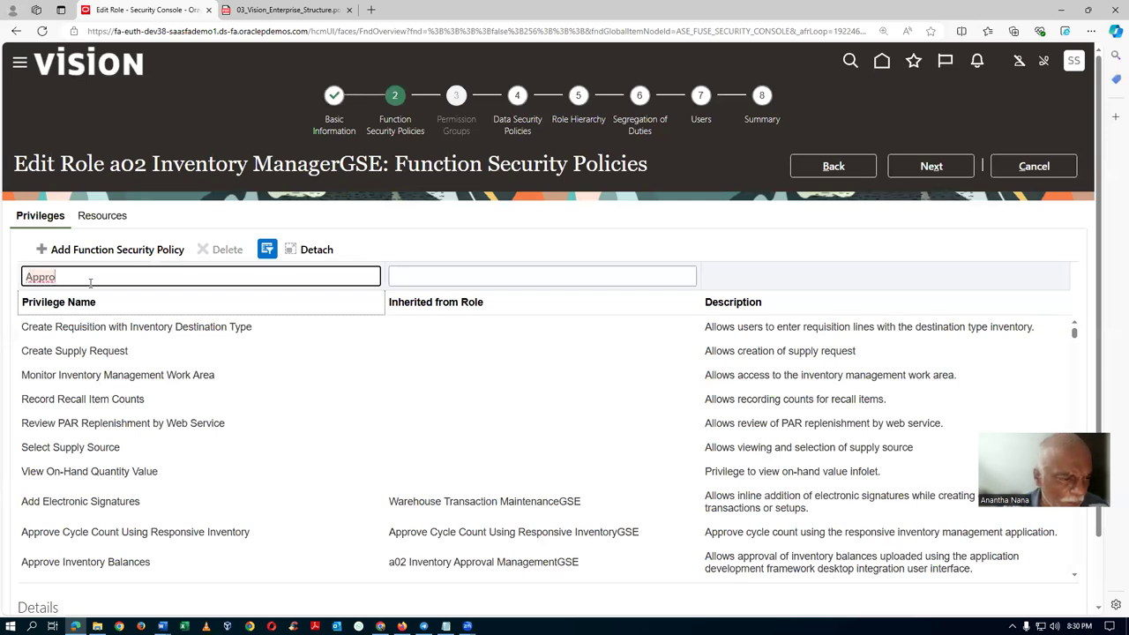
key(Return)
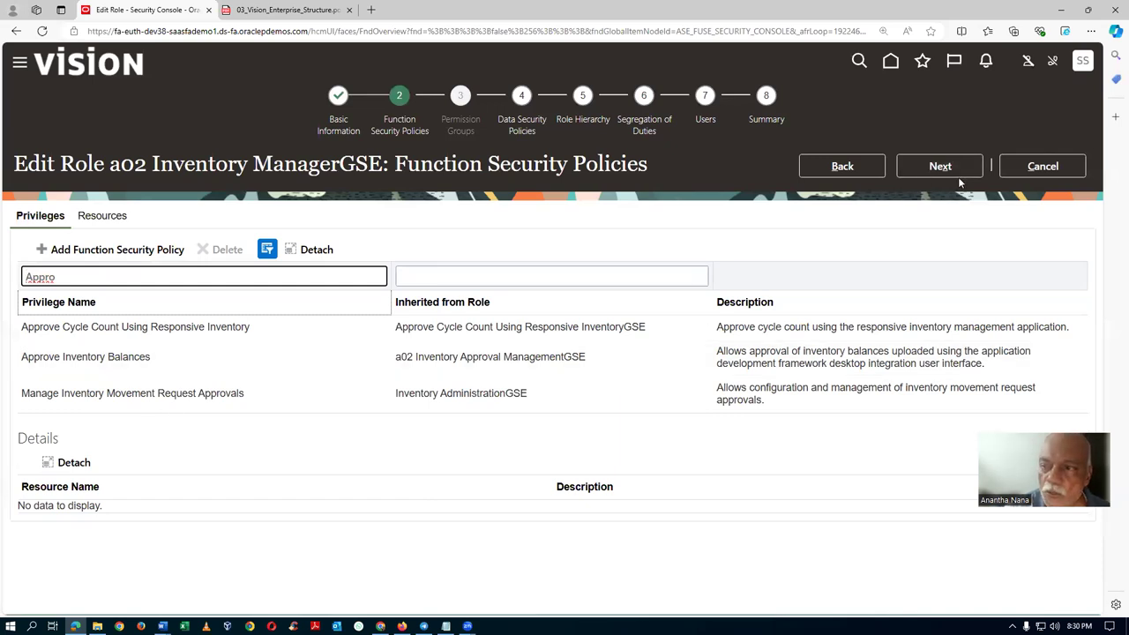
click(1027, 174)
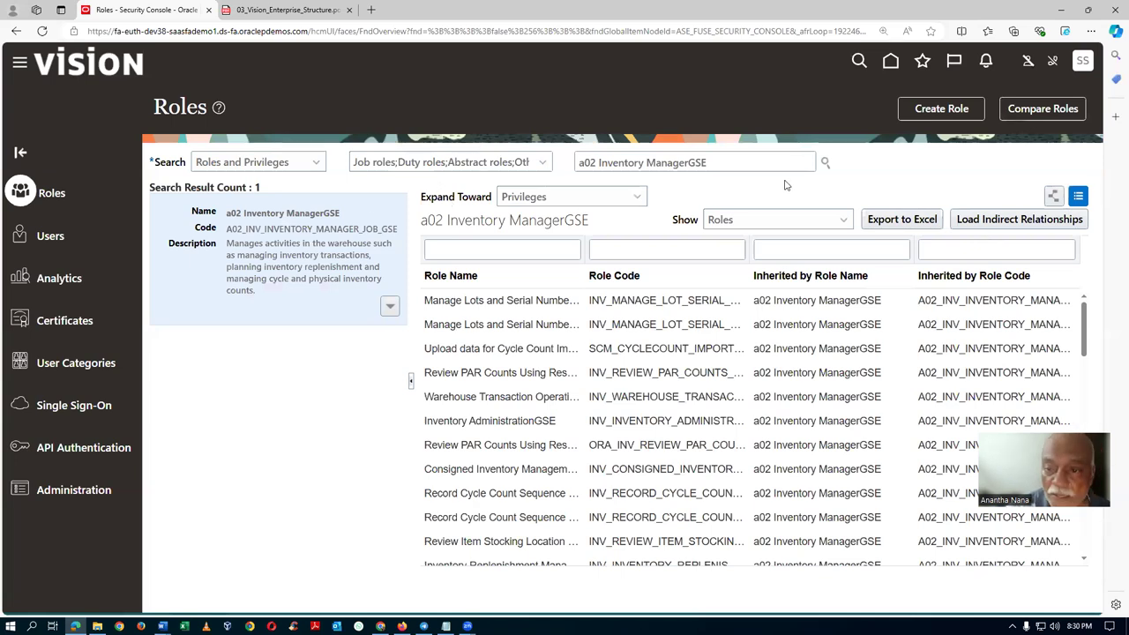
Check the role processes under security administration, then show the home page's Supply Chain Execution apps.
click(65, 491)
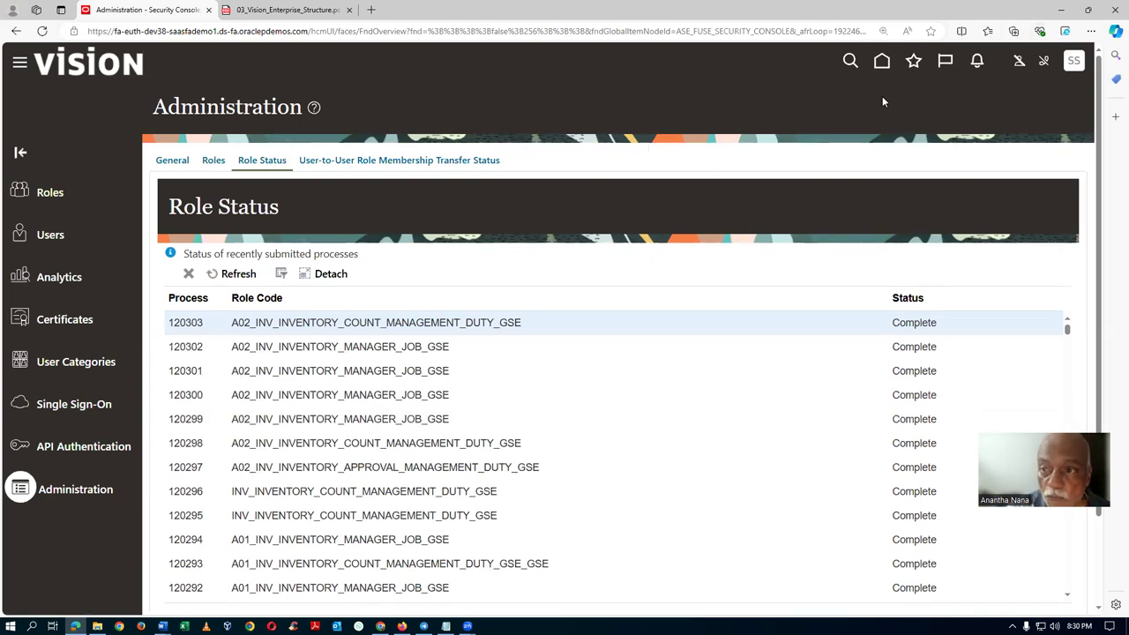
click(883, 62)
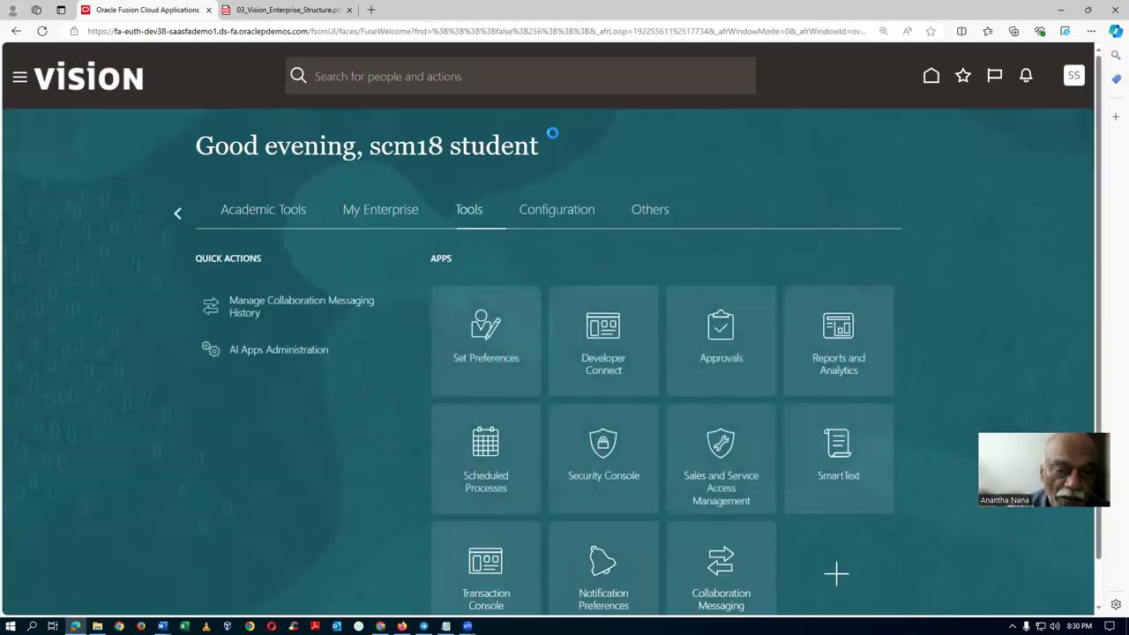
click(177, 214)
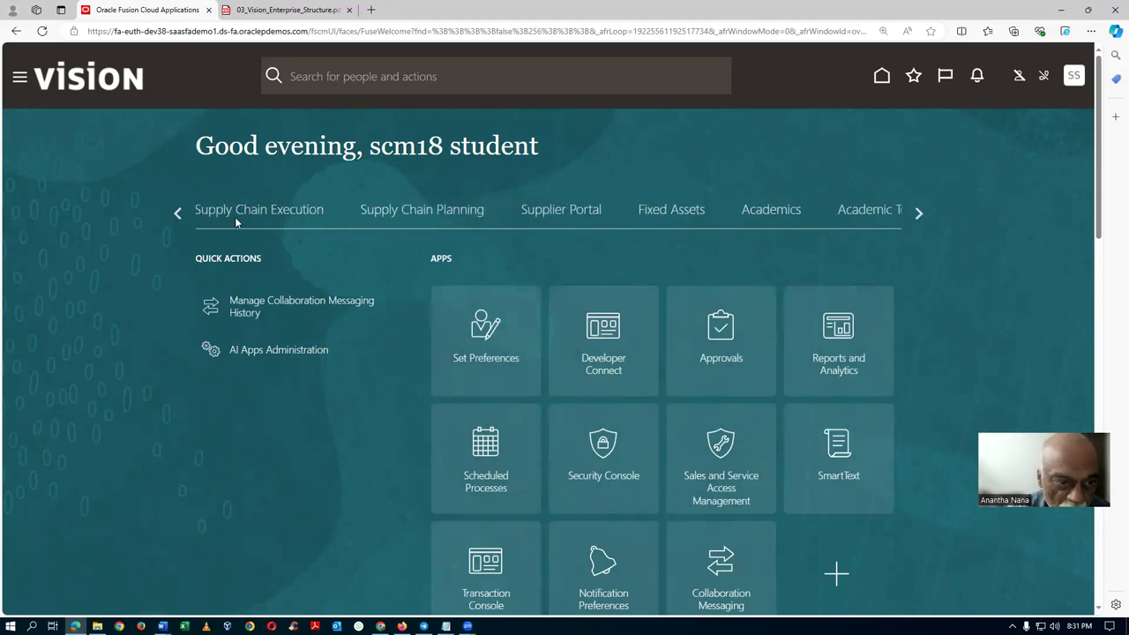
click(235, 219)
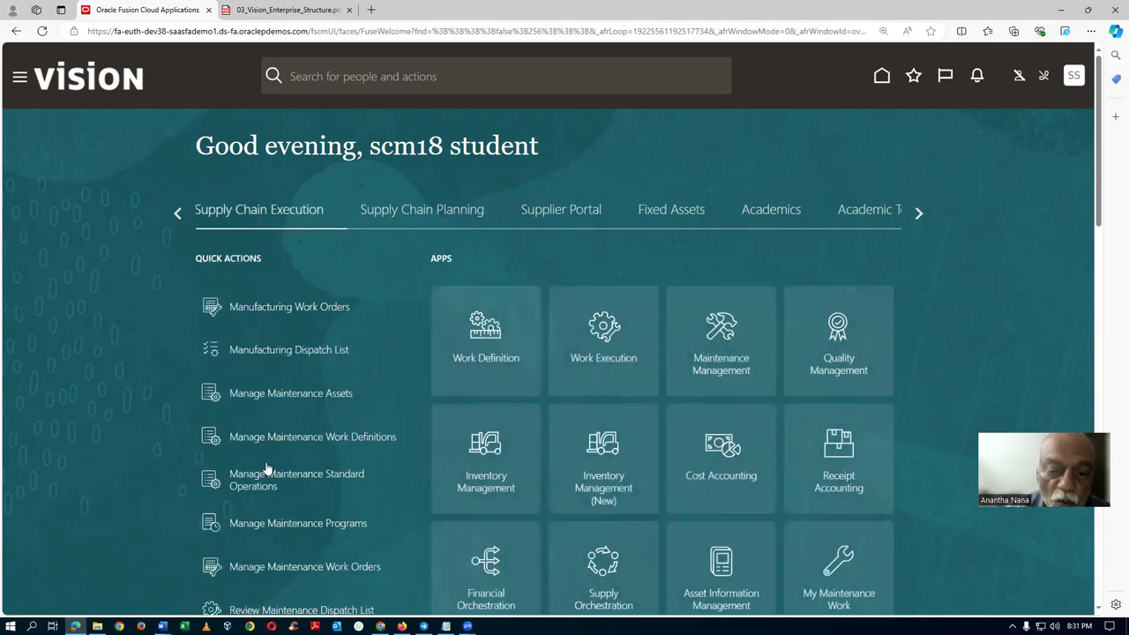
Return to the Supply Chain Execution apps and open the Inventory Management tasks to reach Manage Cycle Counts.
click(918, 215)
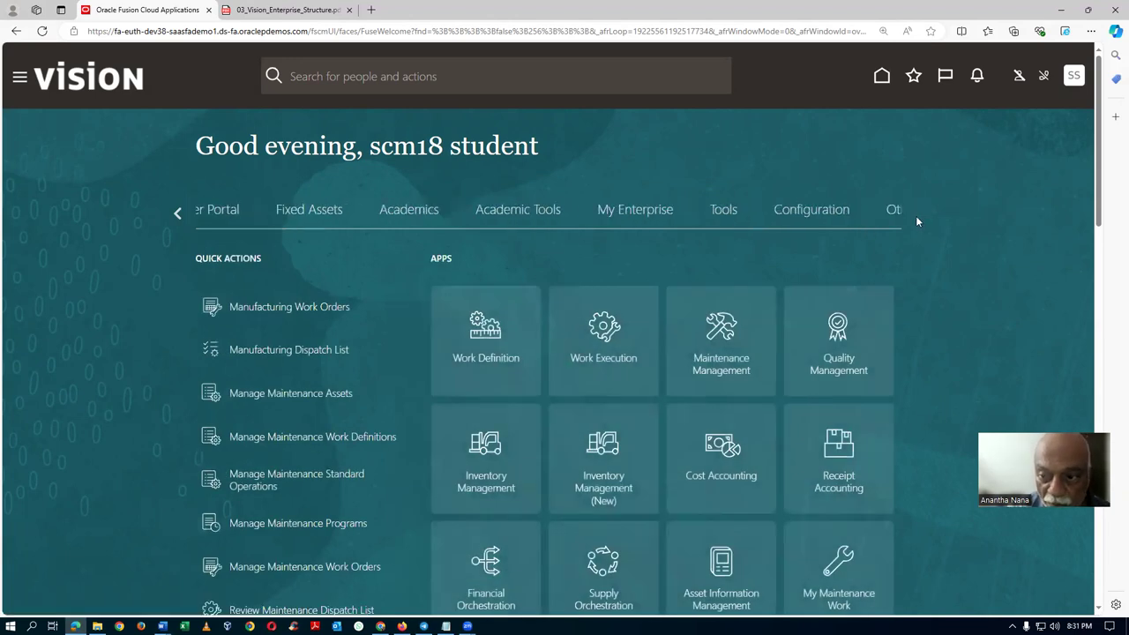
click(444, 213)
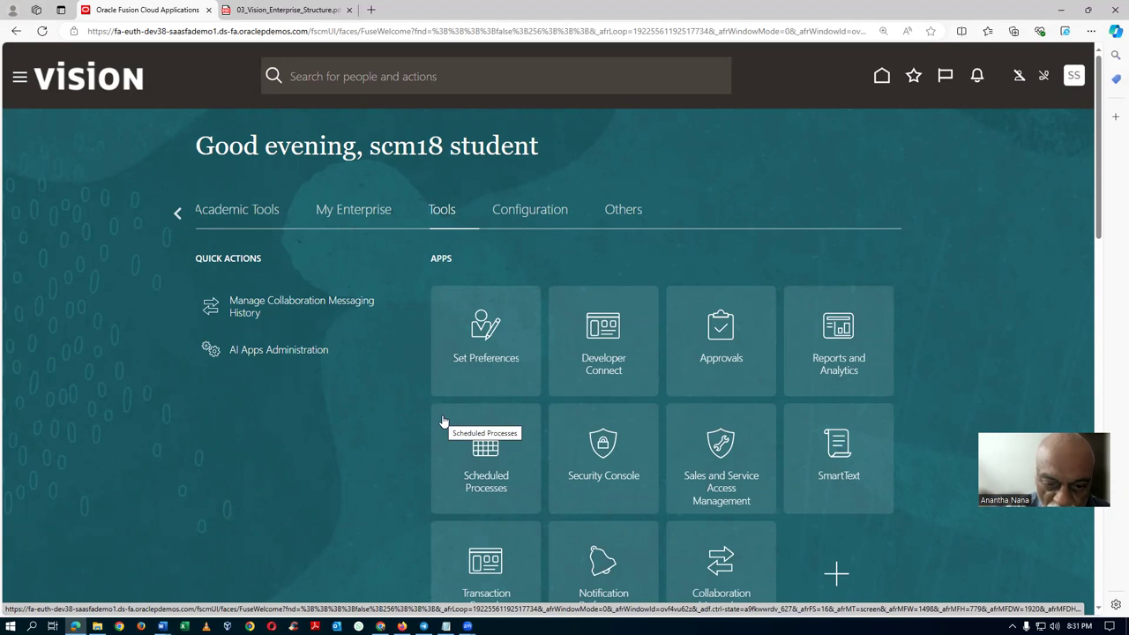
click(177, 214)
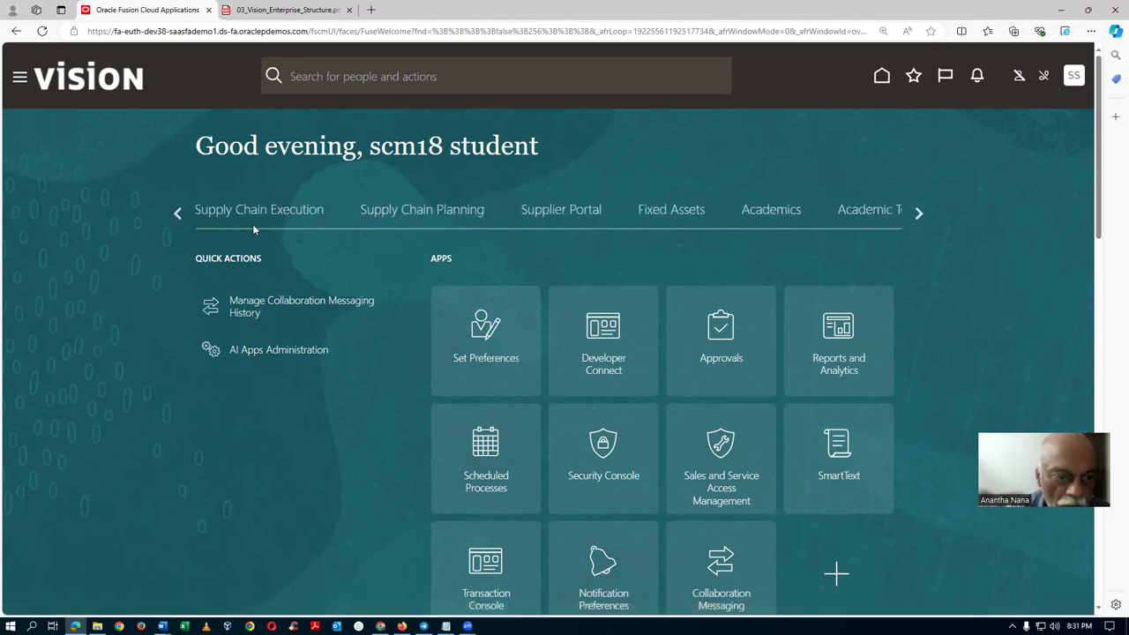
click(254, 222)
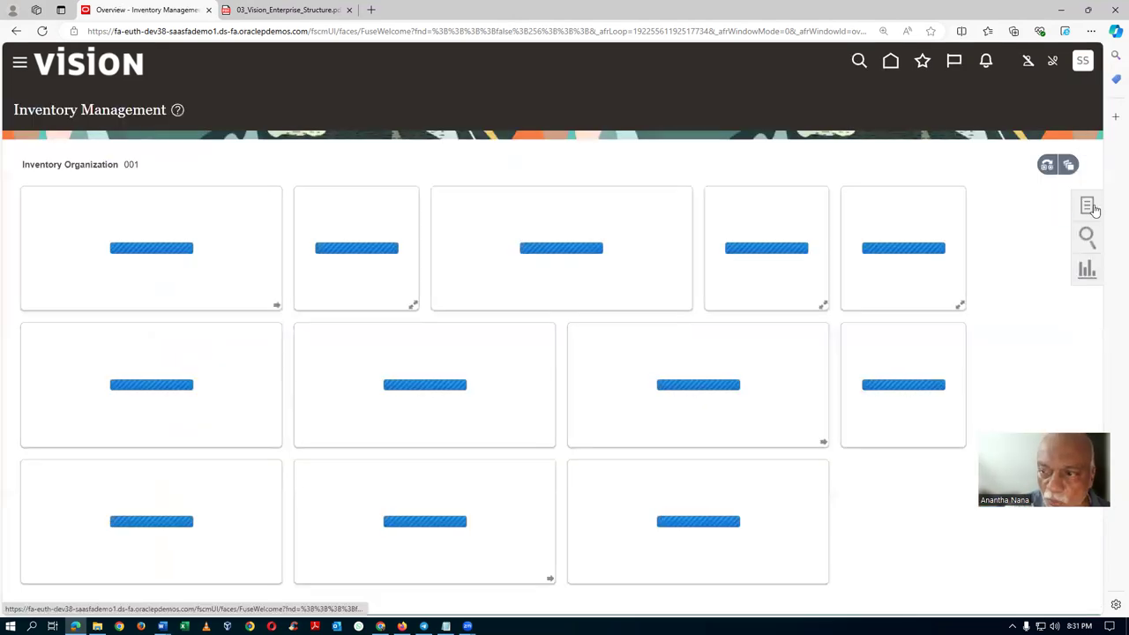
click(1088, 206)
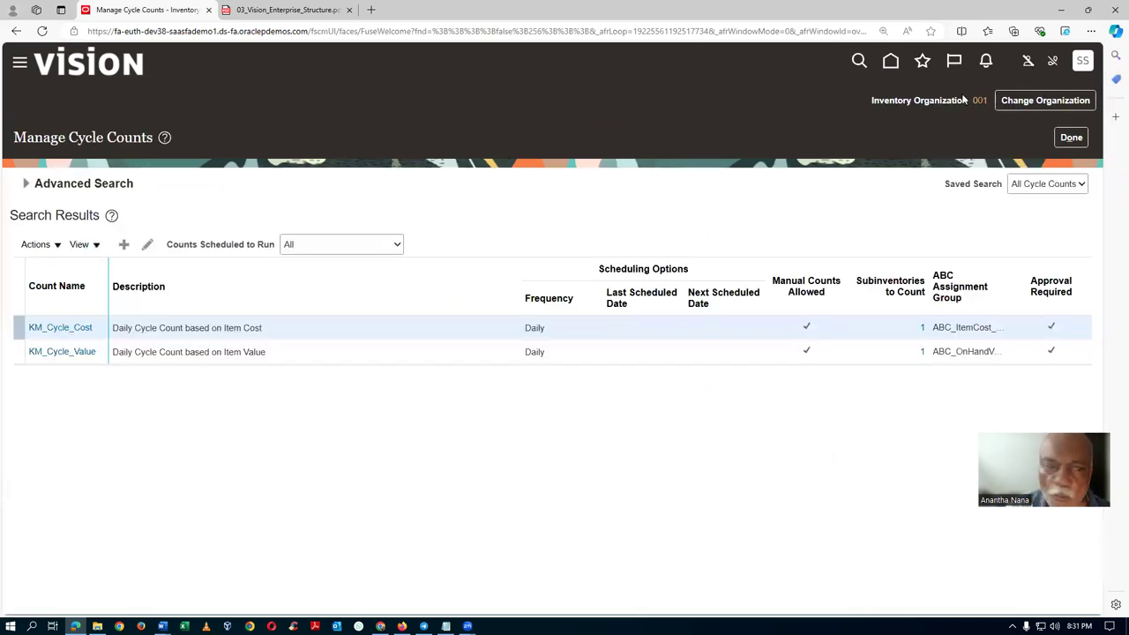
Browse the cycle count actions and available organizations, cancelling so the organization stays 001.
click(26, 247)
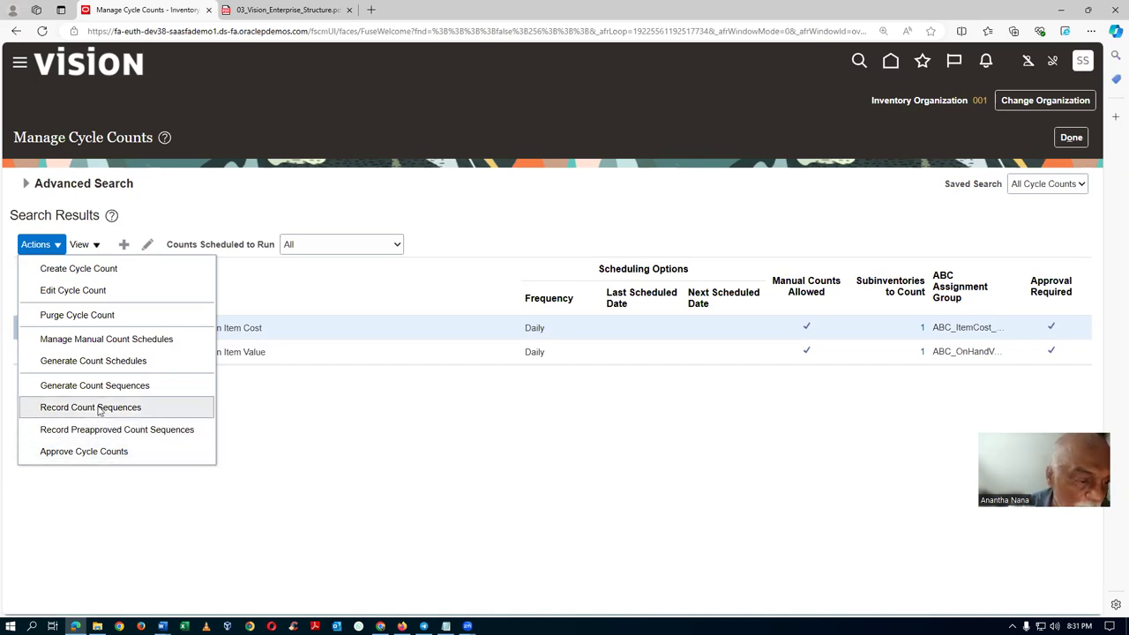
click(315, 487)
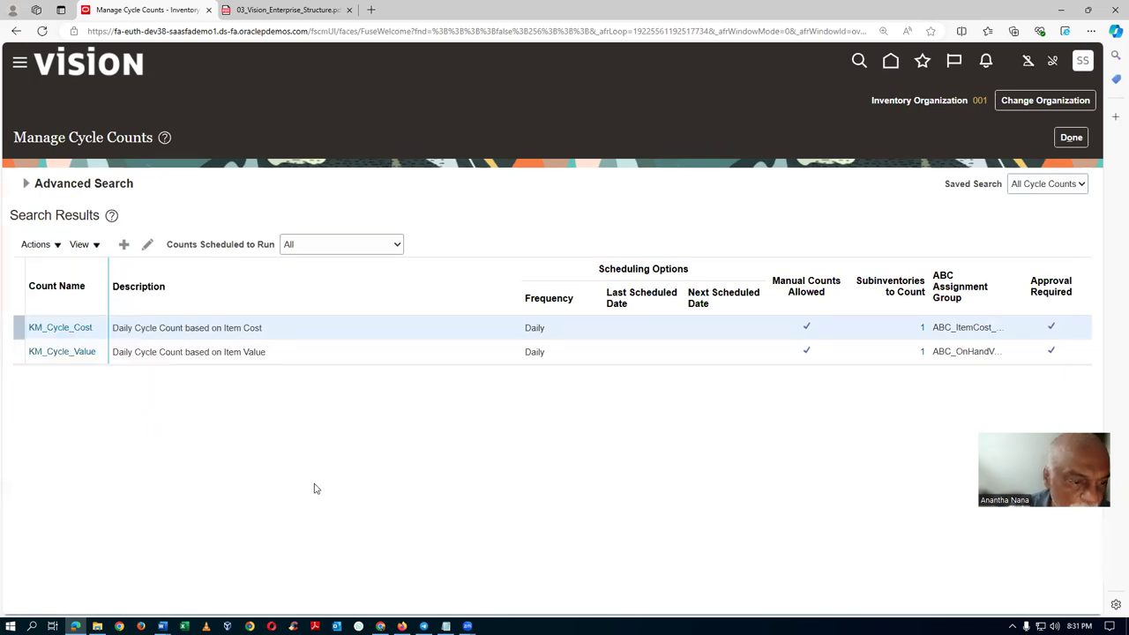
click(1045, 102)
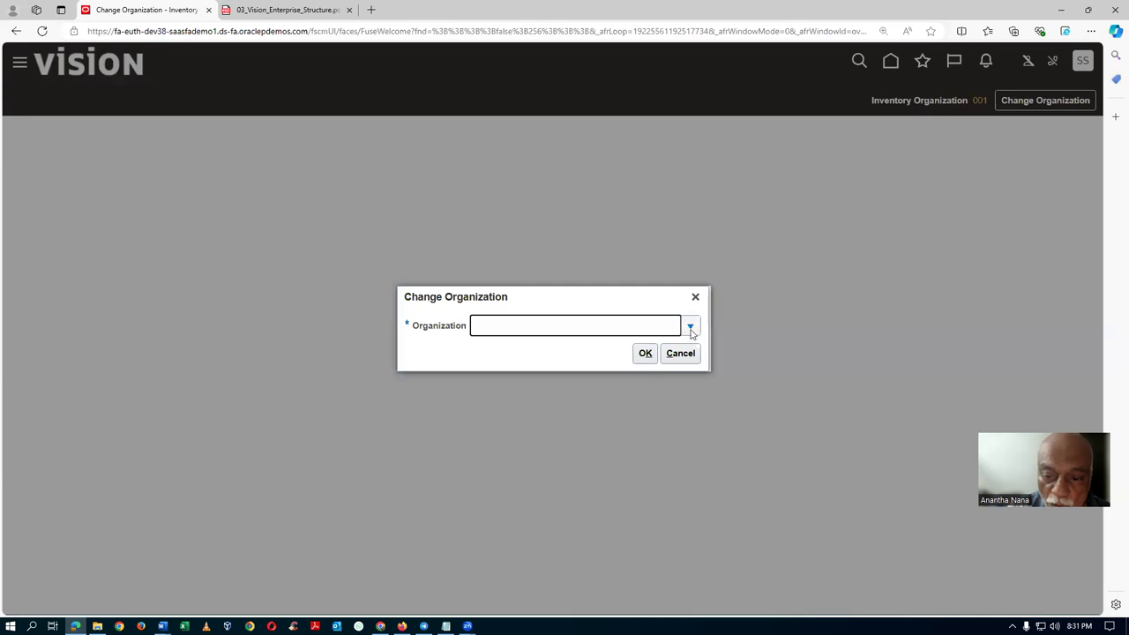
click(691, 329)
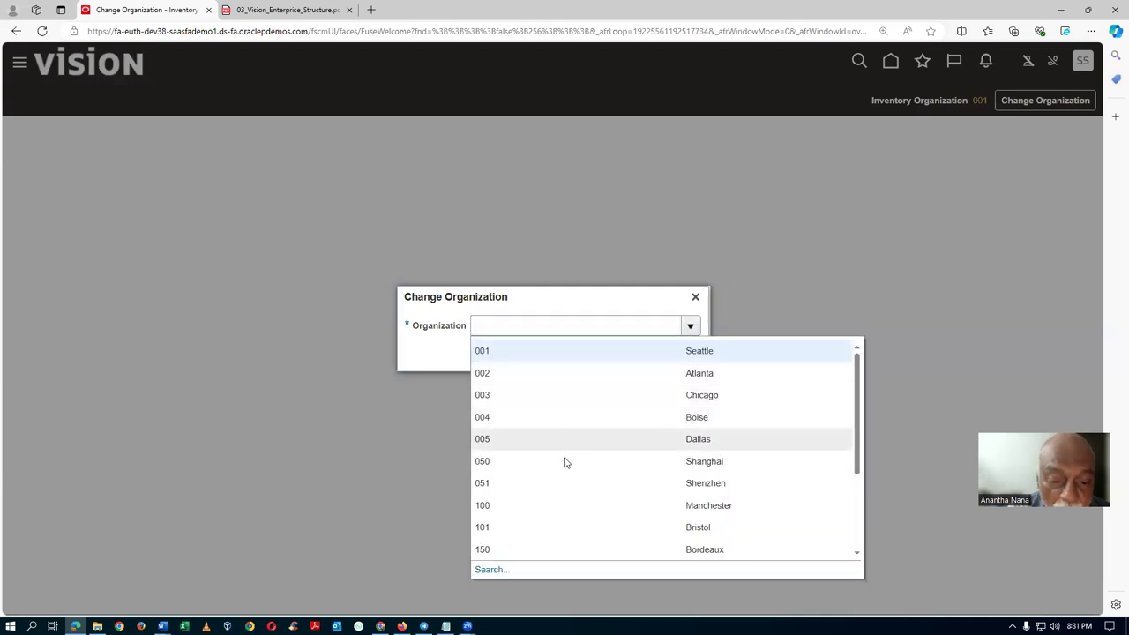
scroll(575, 527, down, 3)
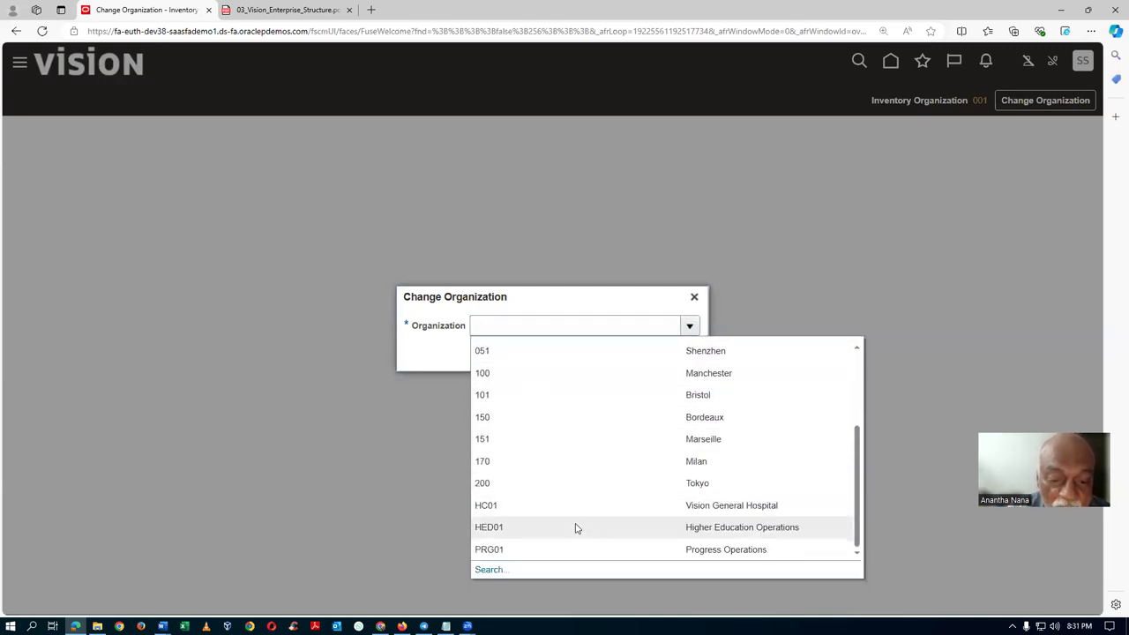
scroll(575, 526, up, 3)
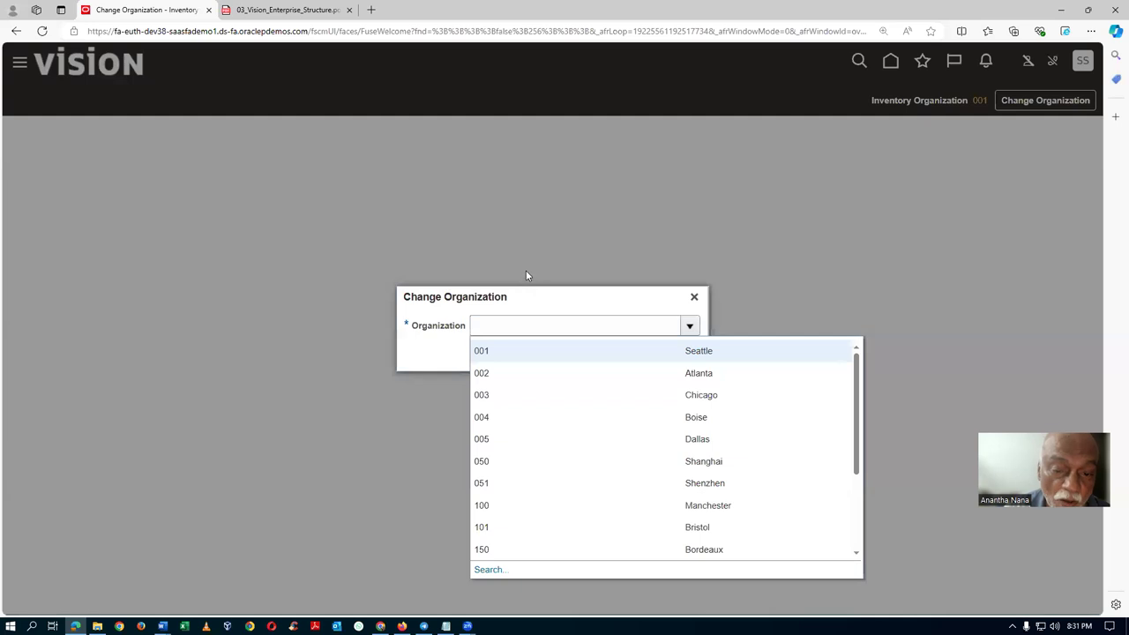
click(530, 311)
click(667, 356)
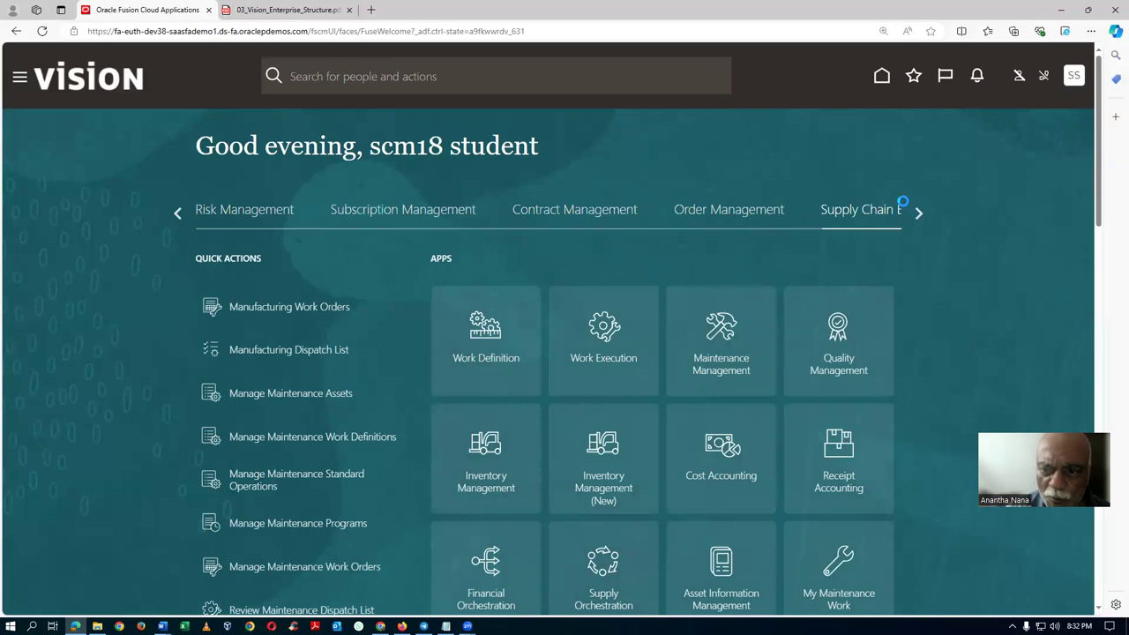
Open the Security Console from the Tools group on the home page.
click(920, 213)
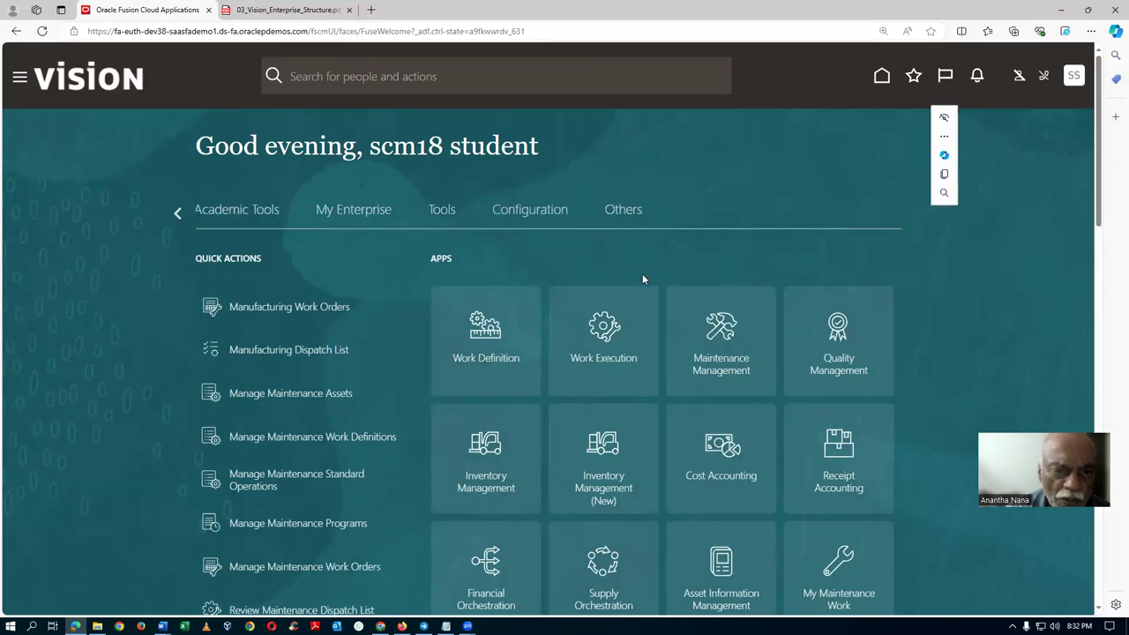
click(443, 216)
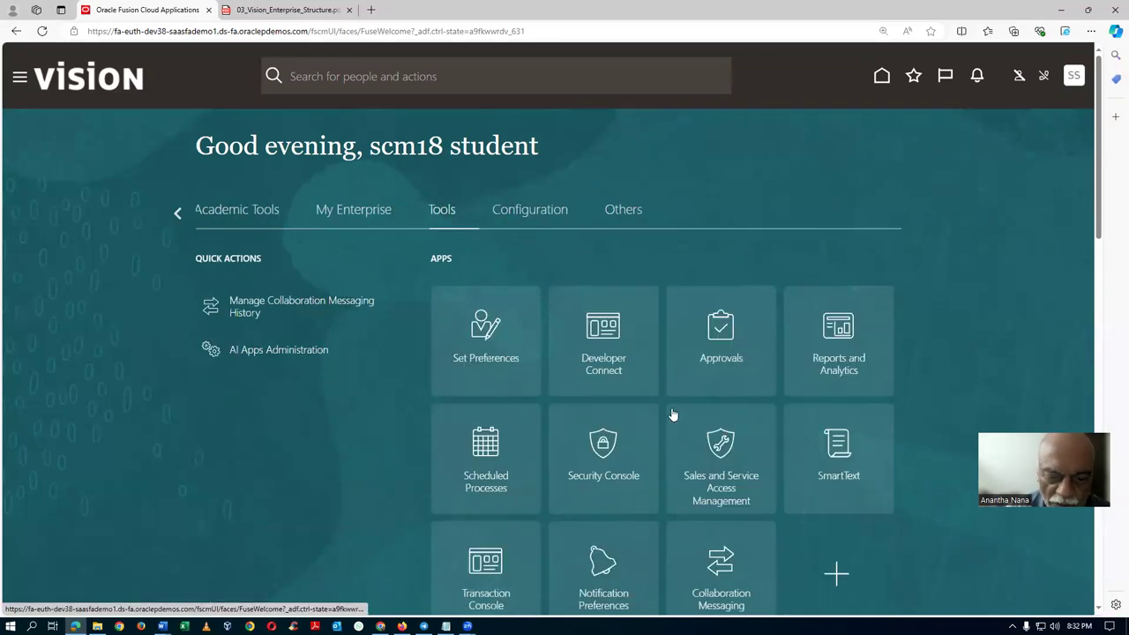
click(608, 485)
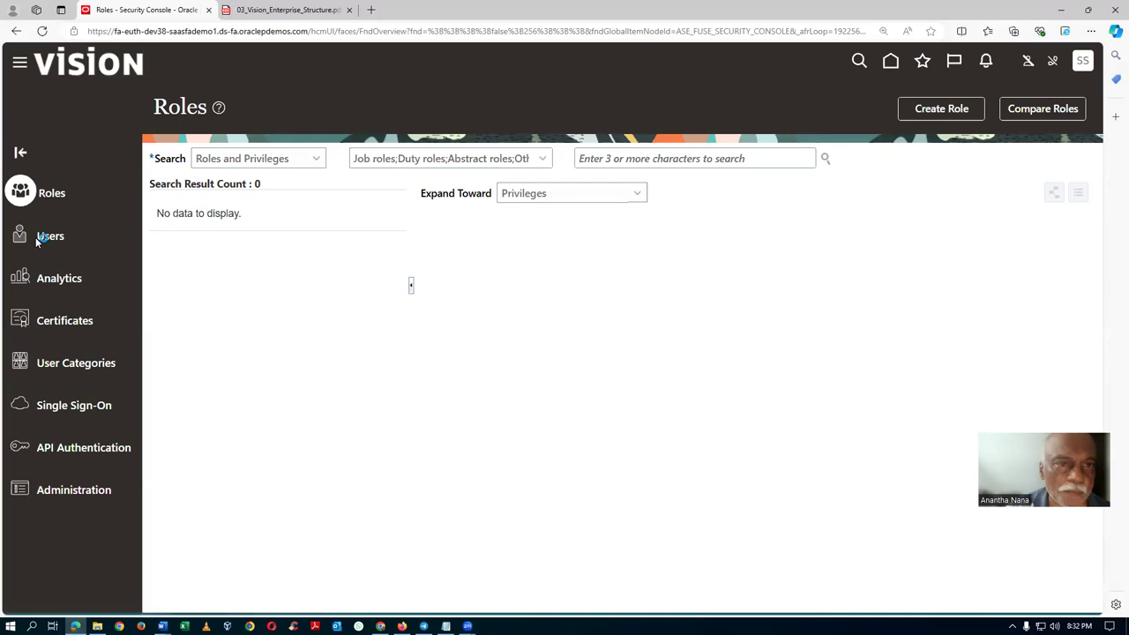
Search user accounts for the student user and open its account details.
click(35, 237)
click(543, 161)
text(scm1)
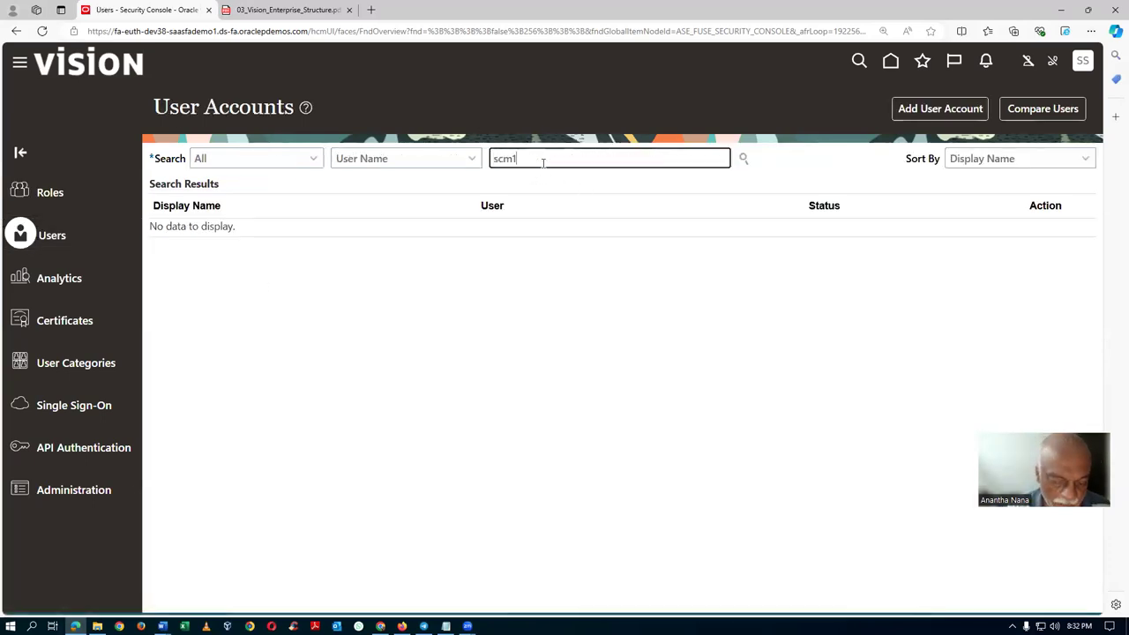
text(8)
key(Return)
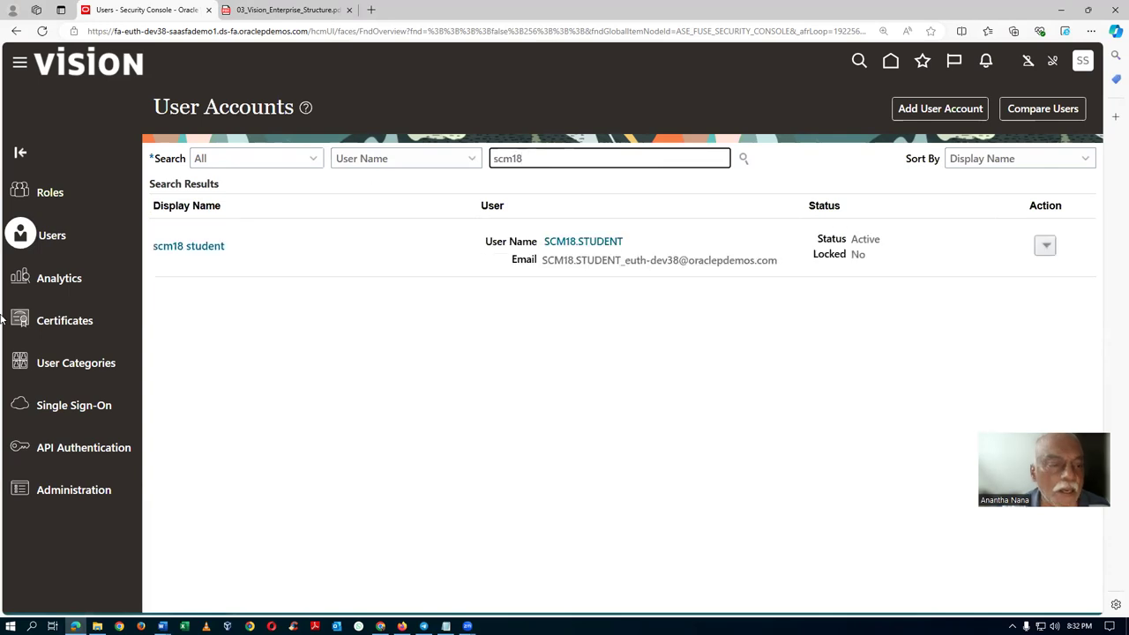
click(203, 253)
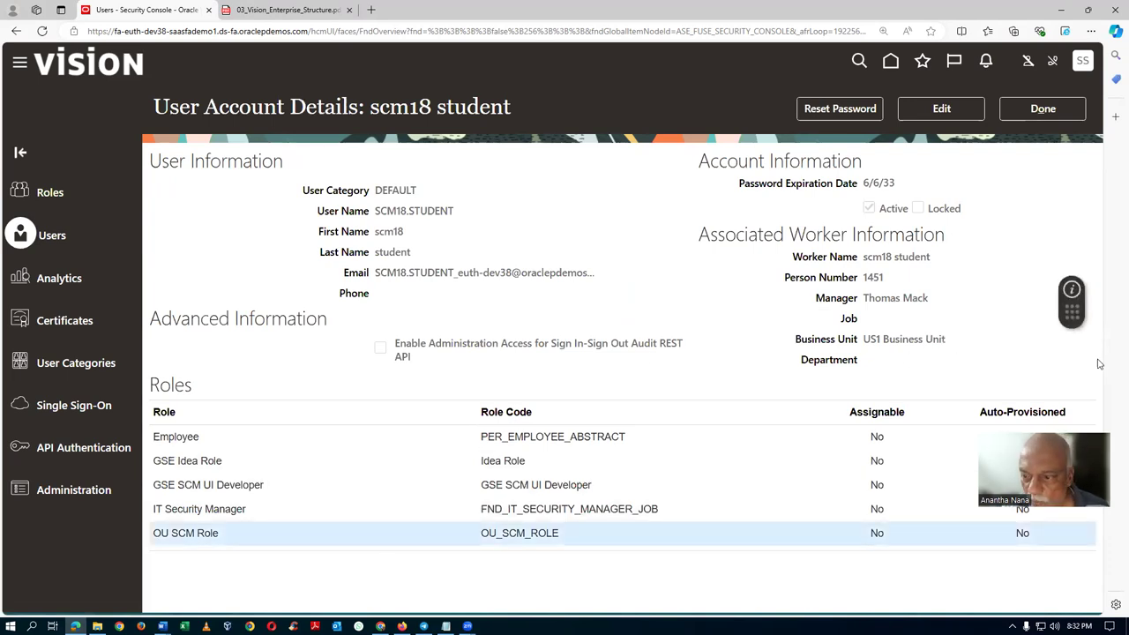
Remove OU SCM Role from the student user's roles.
click(941, 108)
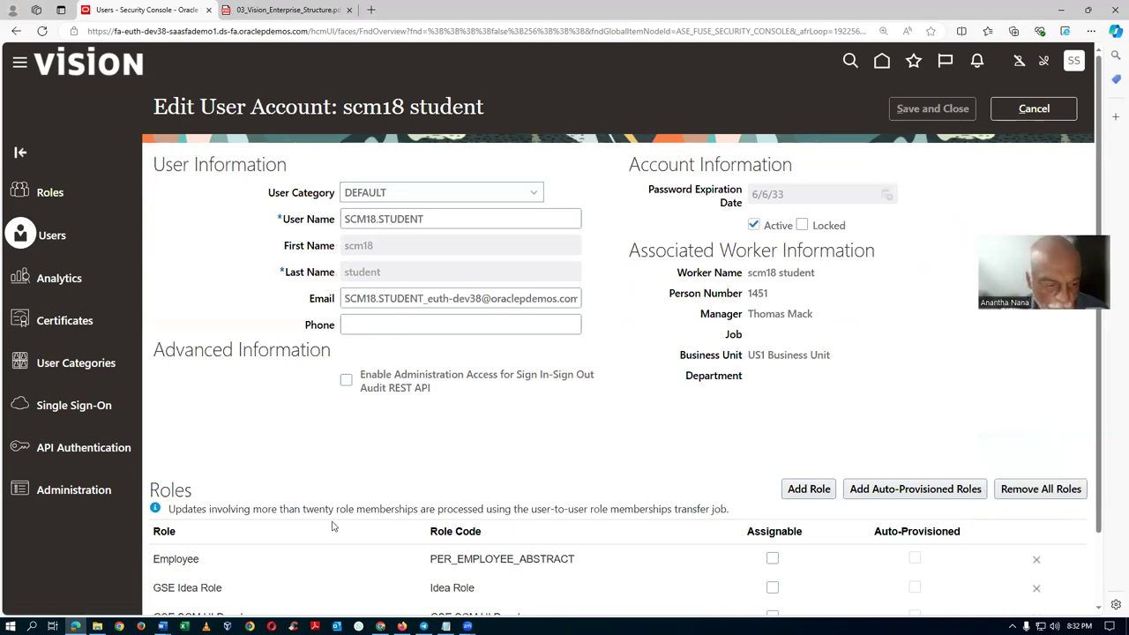
scroll(275, 604, down, 1)
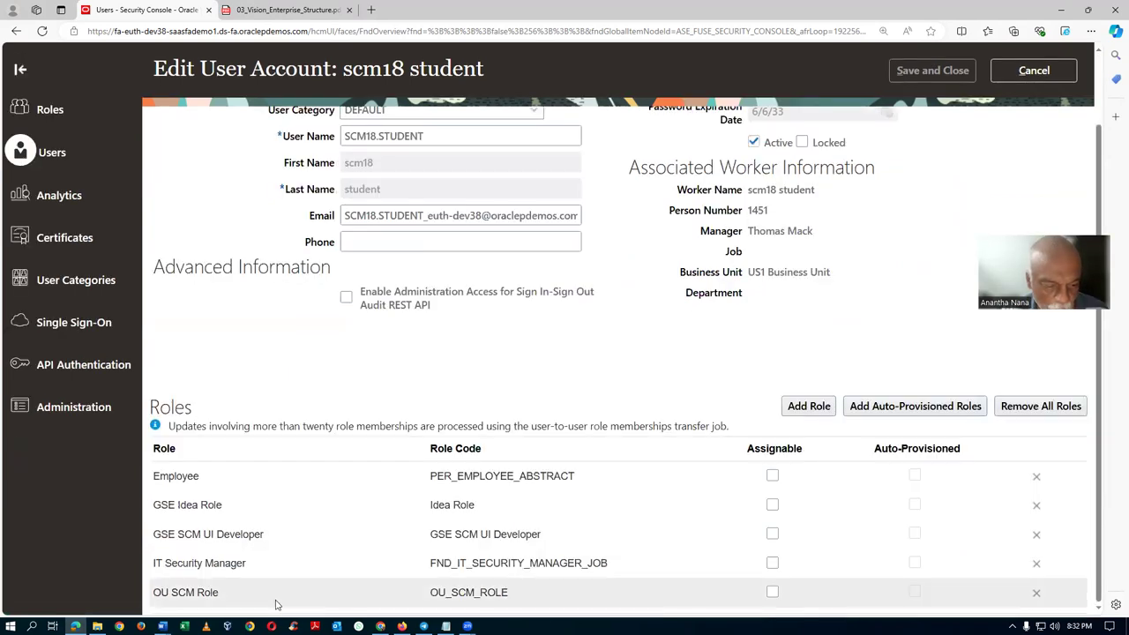
click(1036, 591)
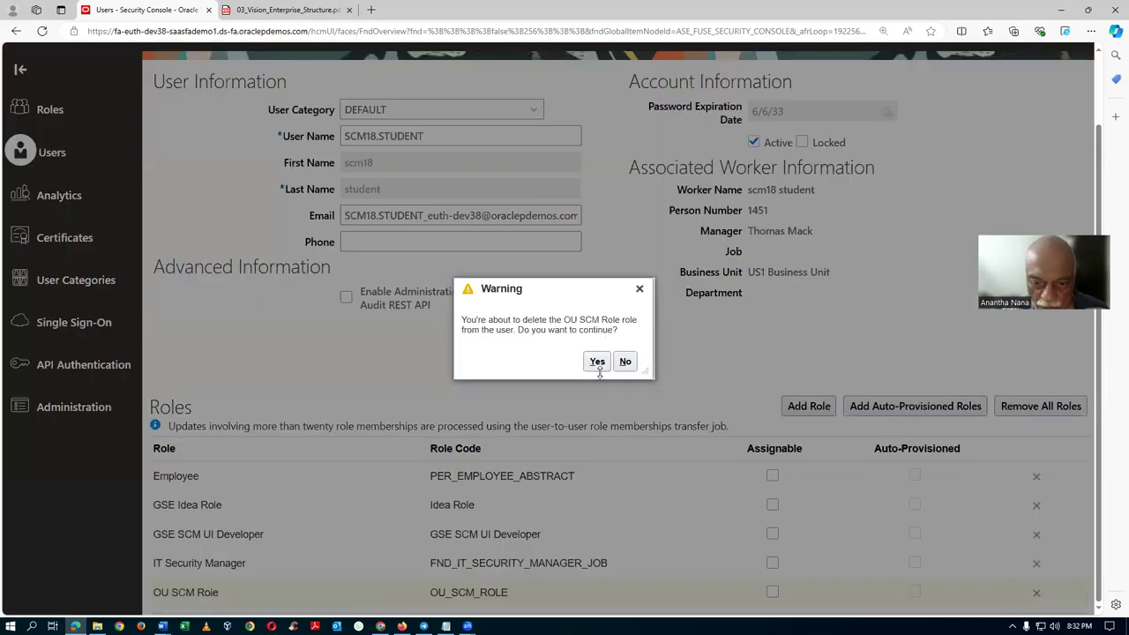
click(593, 362)
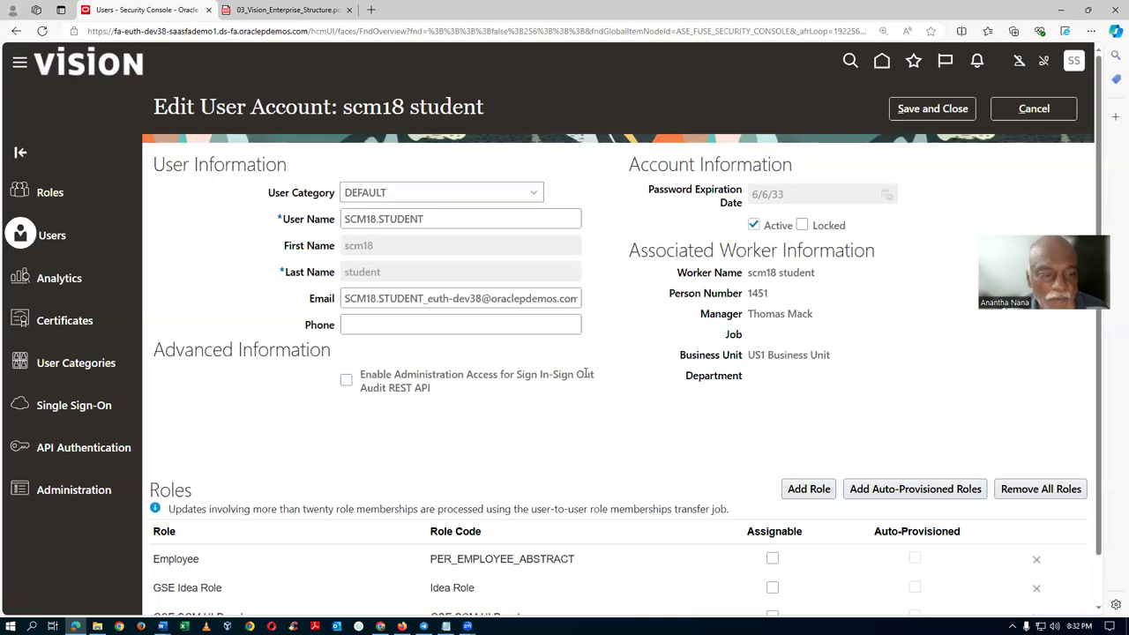
Add the a02 Inventory ManagerGSE role membership and save the user account.
click(812, 488)
click(547, 183)
text(a02)
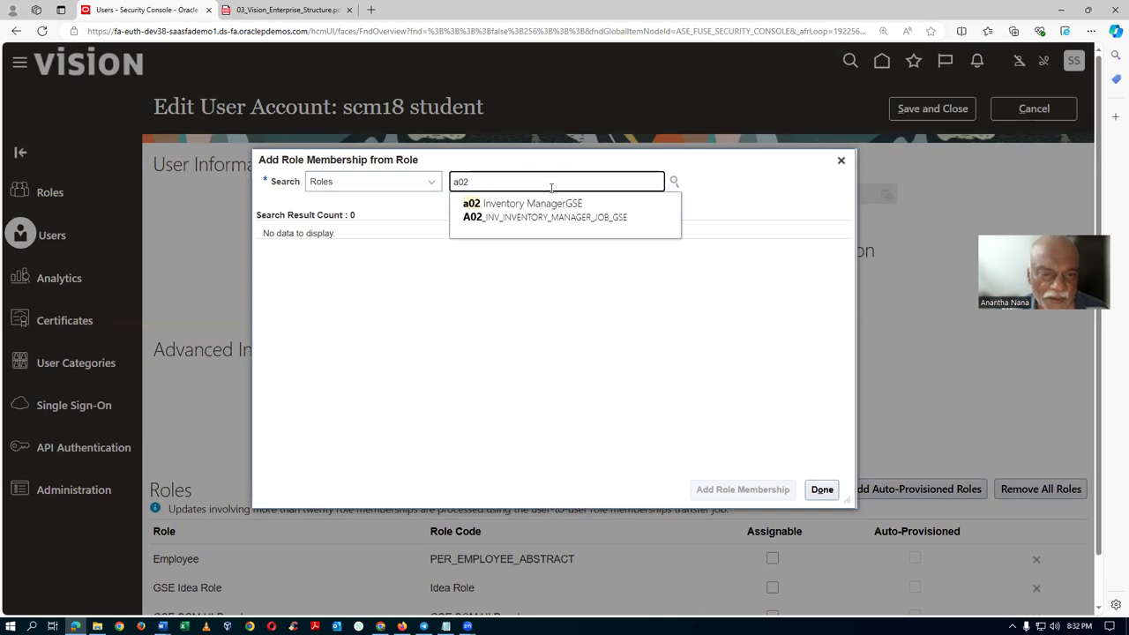
click(537, 222)
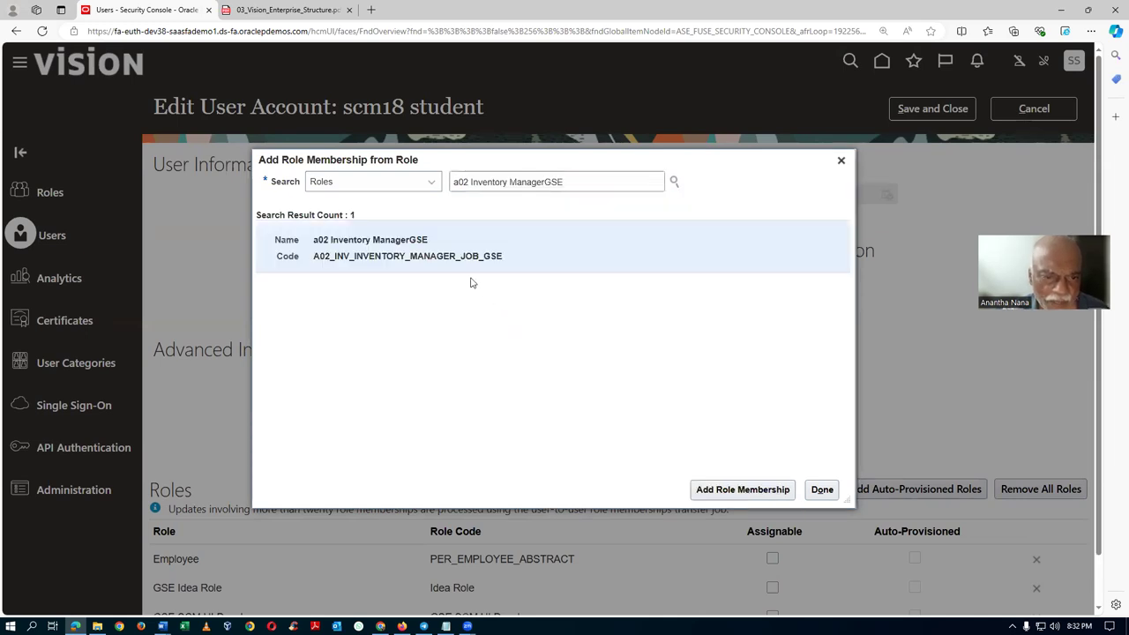
click(738, 497)
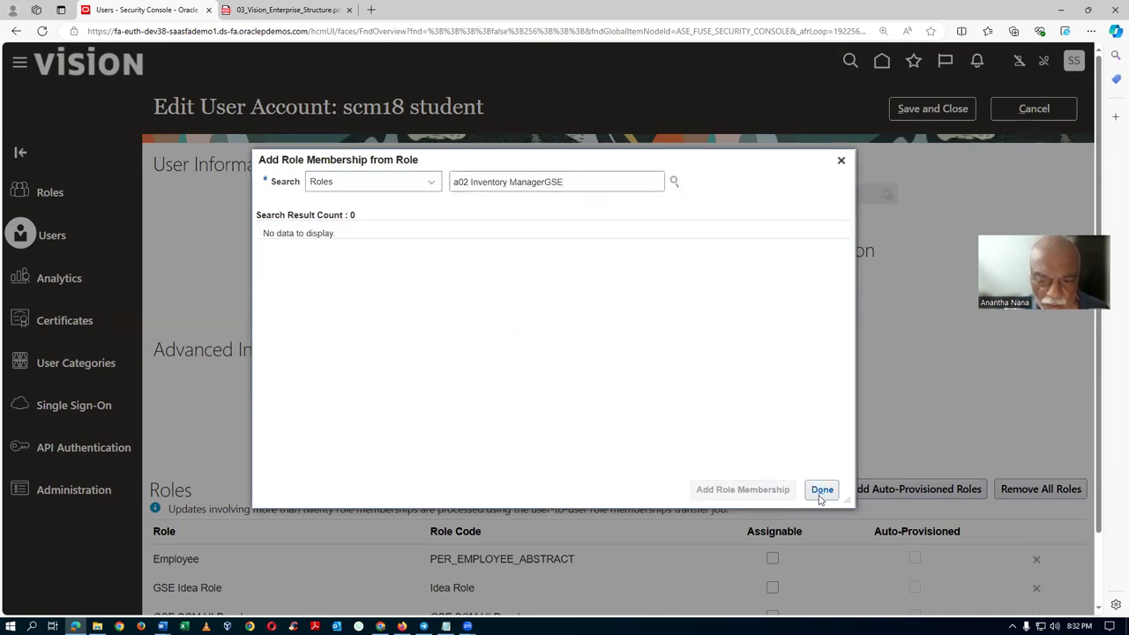
click(821, 489)
scroll(349, 507, down, 2)
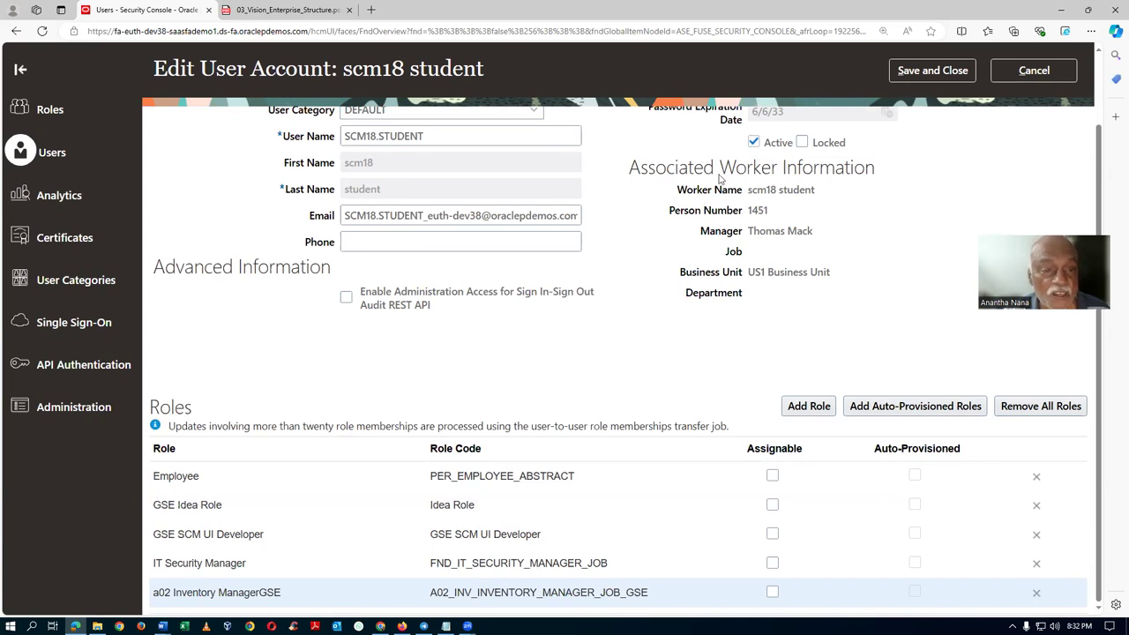
click(932, 71)
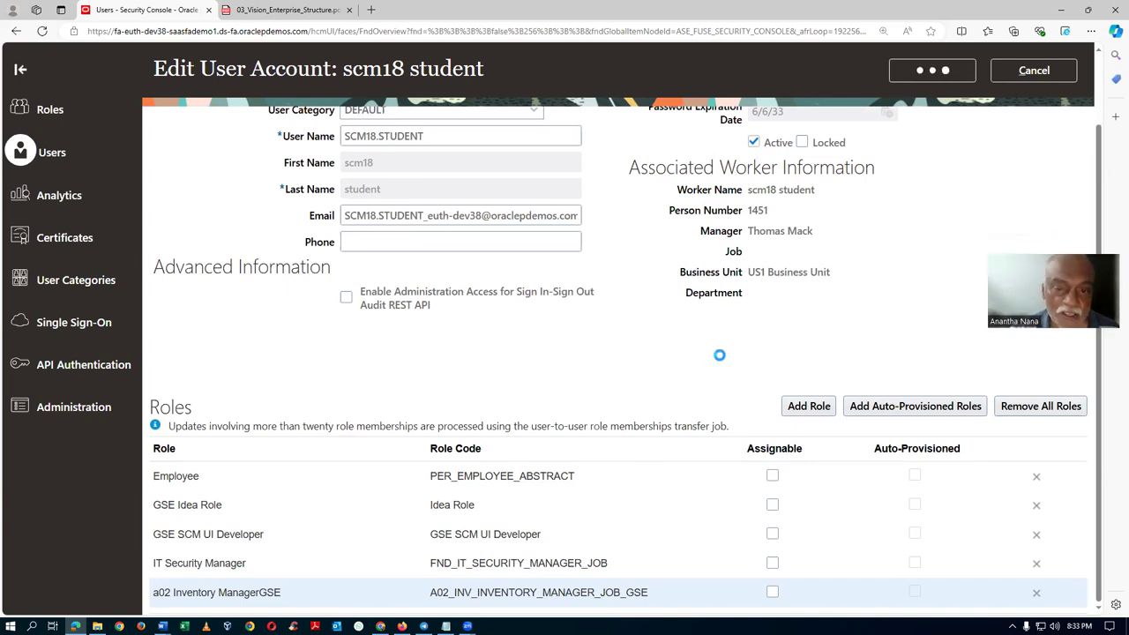
click(1046, 109)
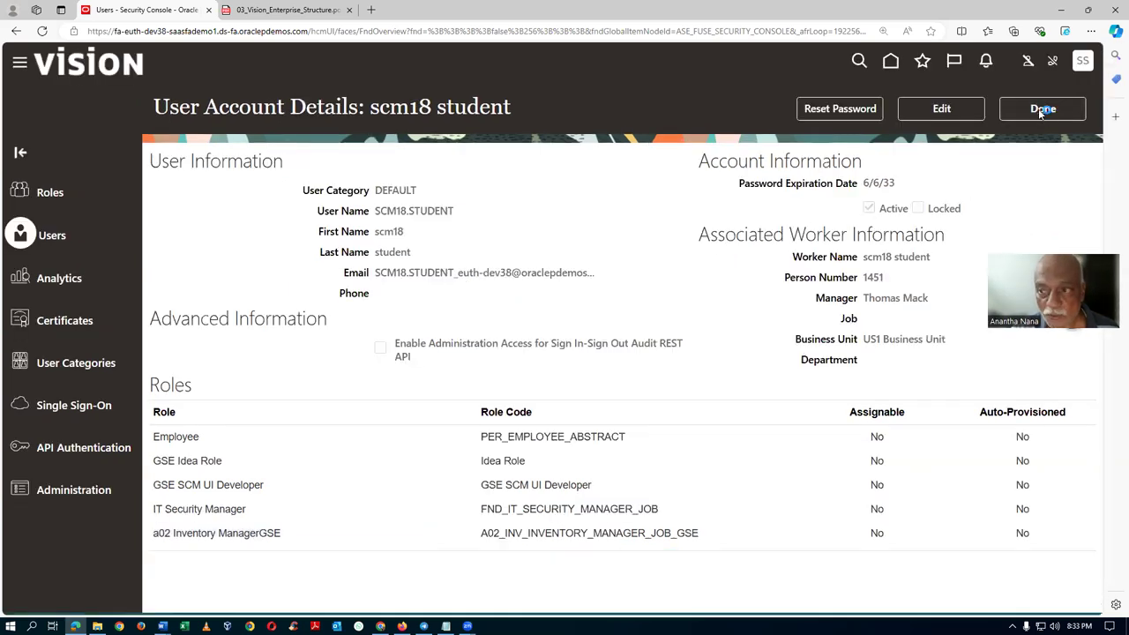
Sign out of the administrator session via the personal settings and actions menu.
click(1083, 62)
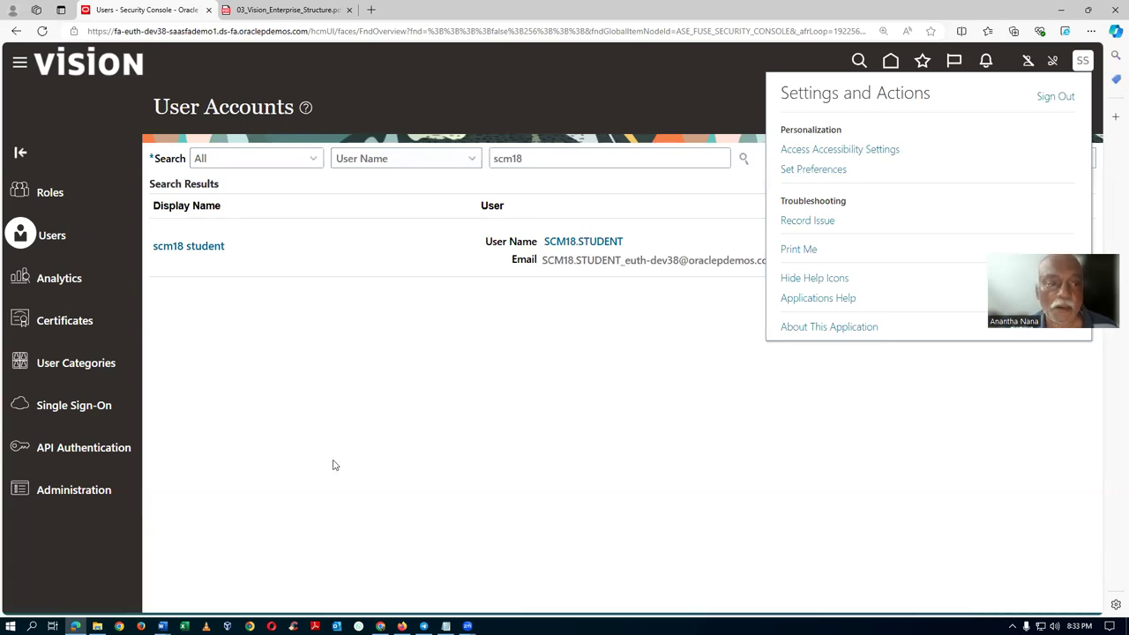
click(579, 141)
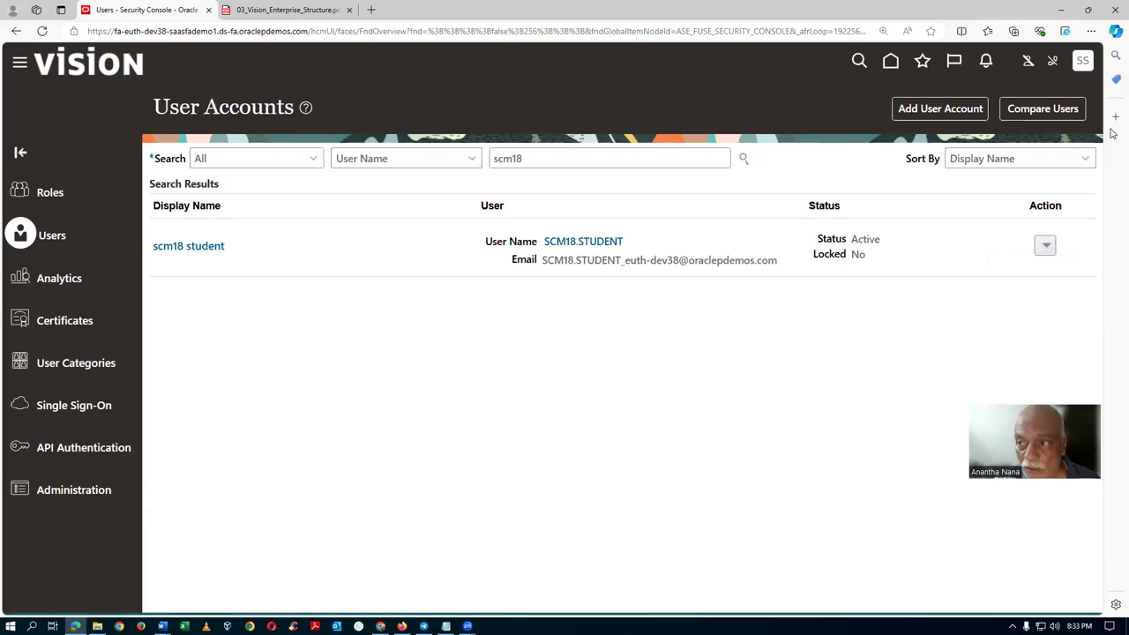
click(1084, 64)
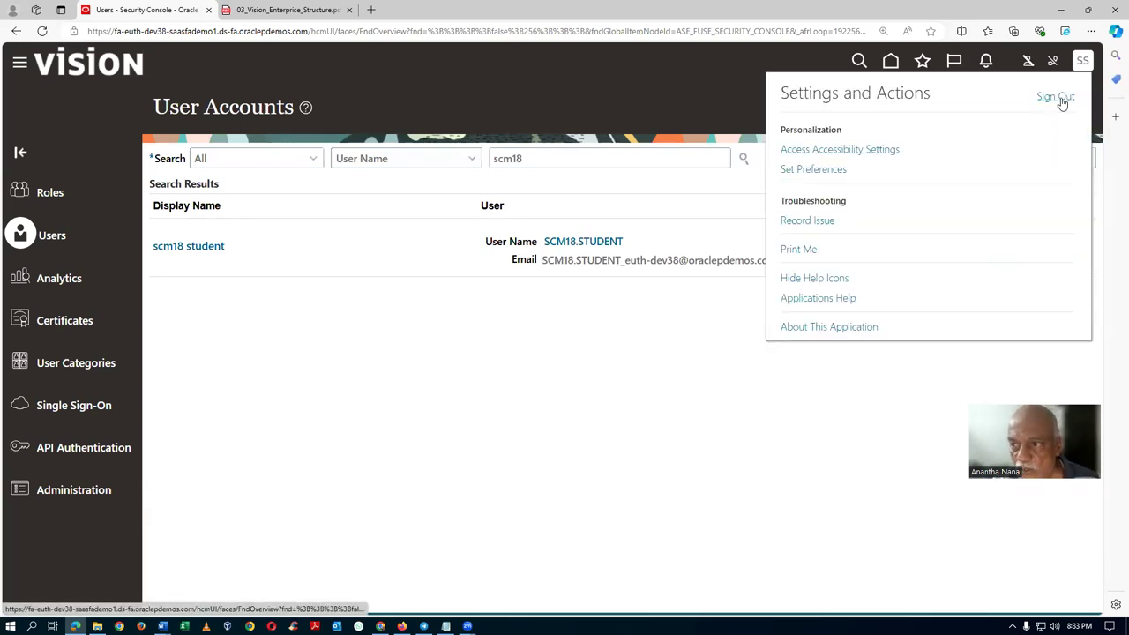
click(1062, 102)
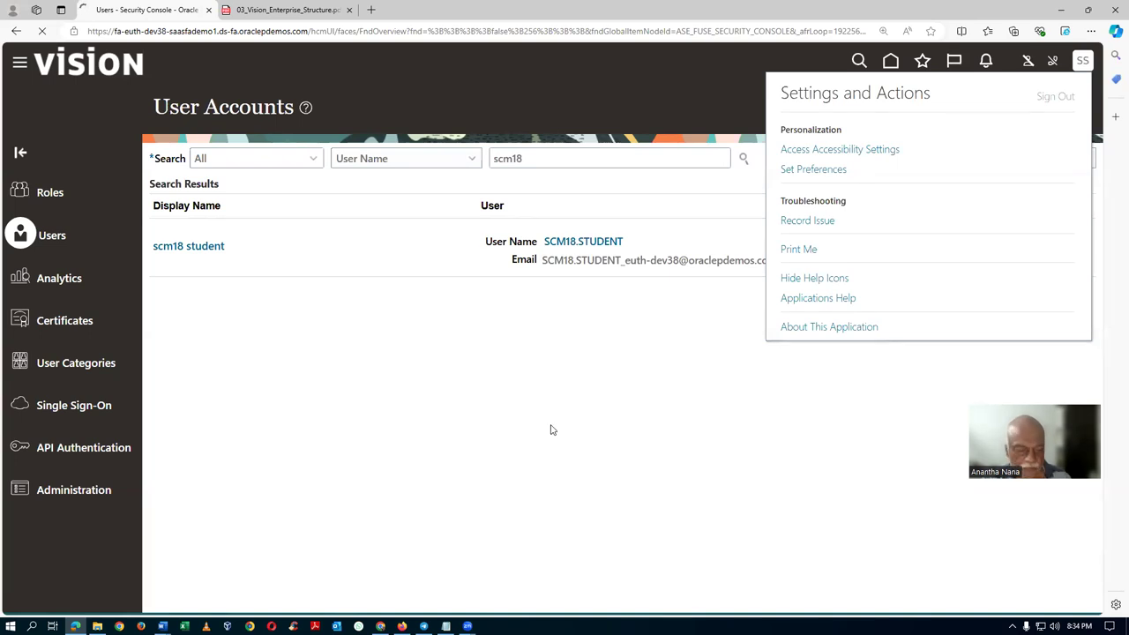
key(alt+Tab)
key(alt+Tab)
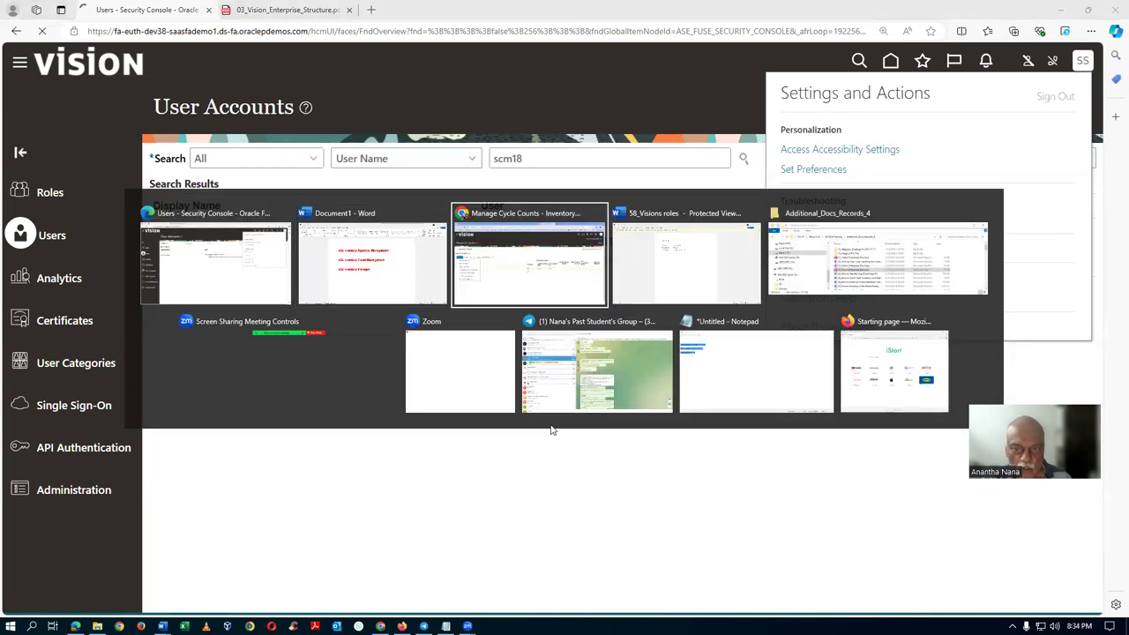
Sign out of Inventory Management and confirm the logout.
click(1099, 157)
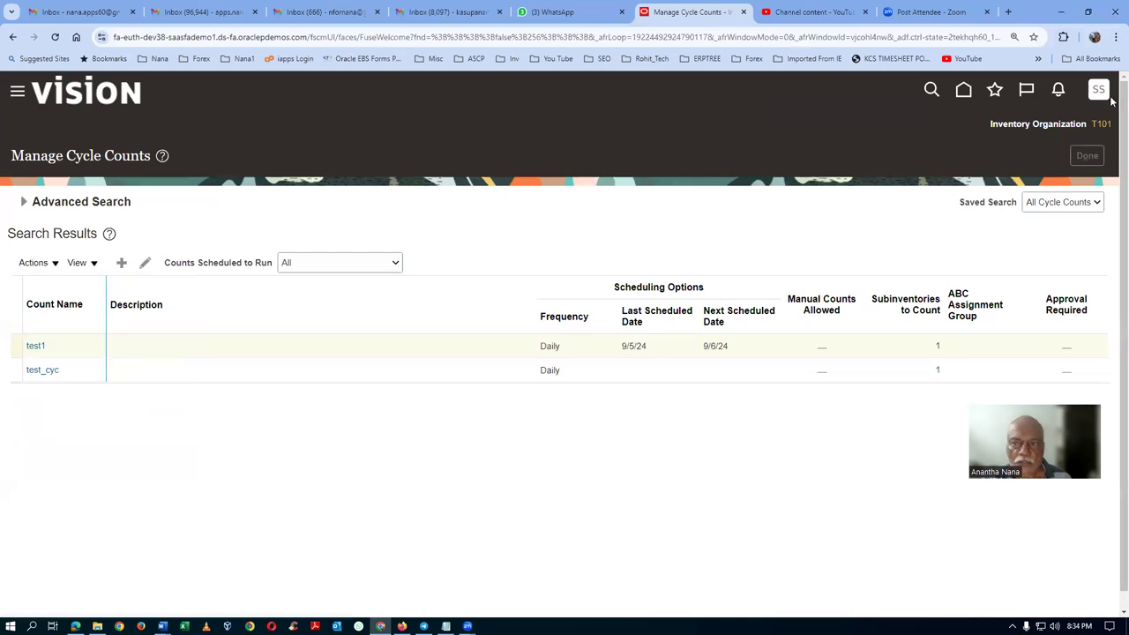
click(1099, 92)
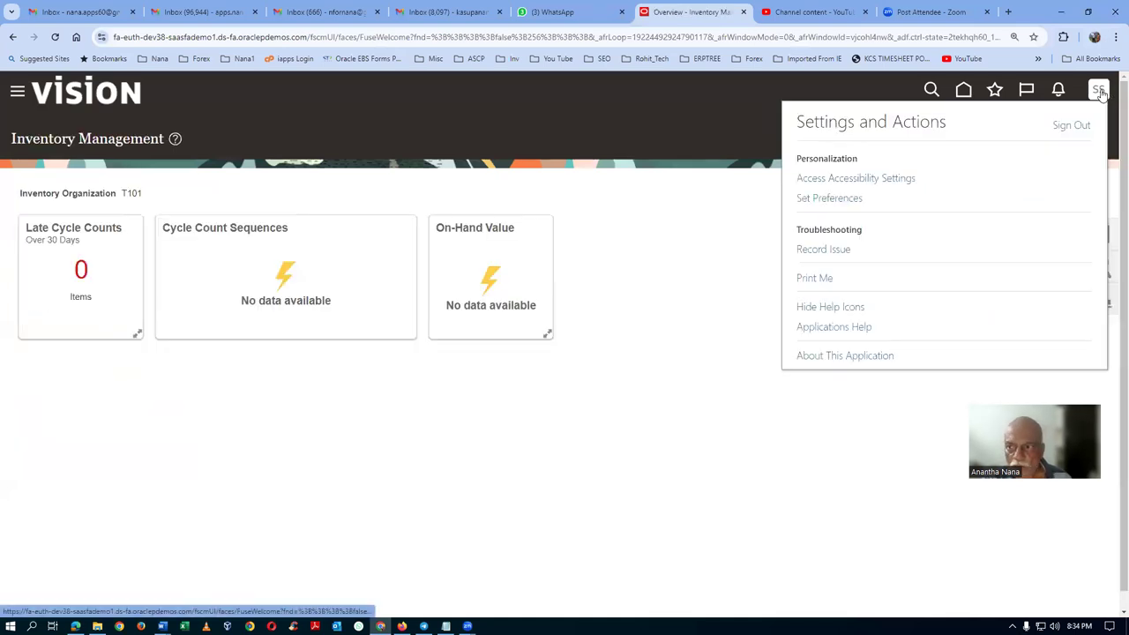
click(1068, 129)
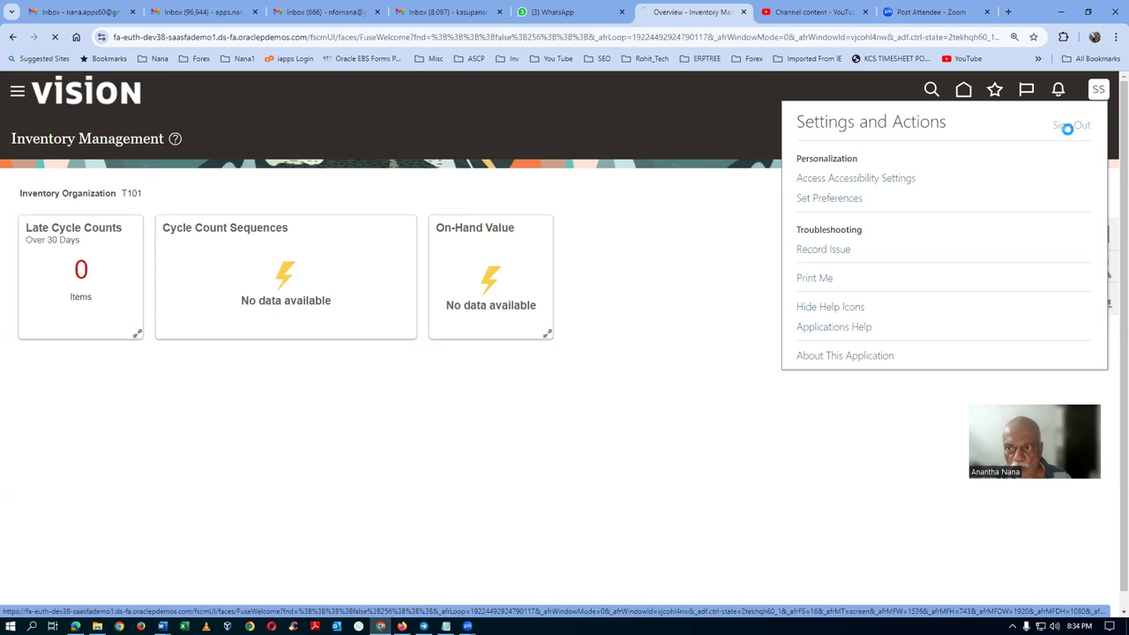
click(538, 323)
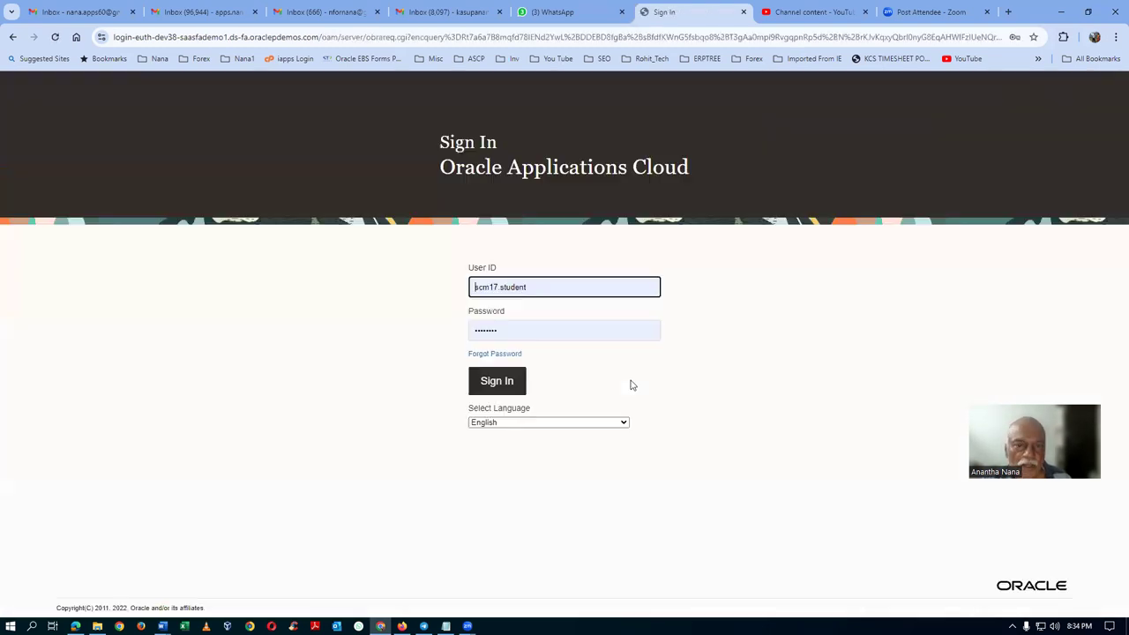
Sign in as the other student user and search Setup and Maintenance for 'man%data%access%'.
click(498, 288)
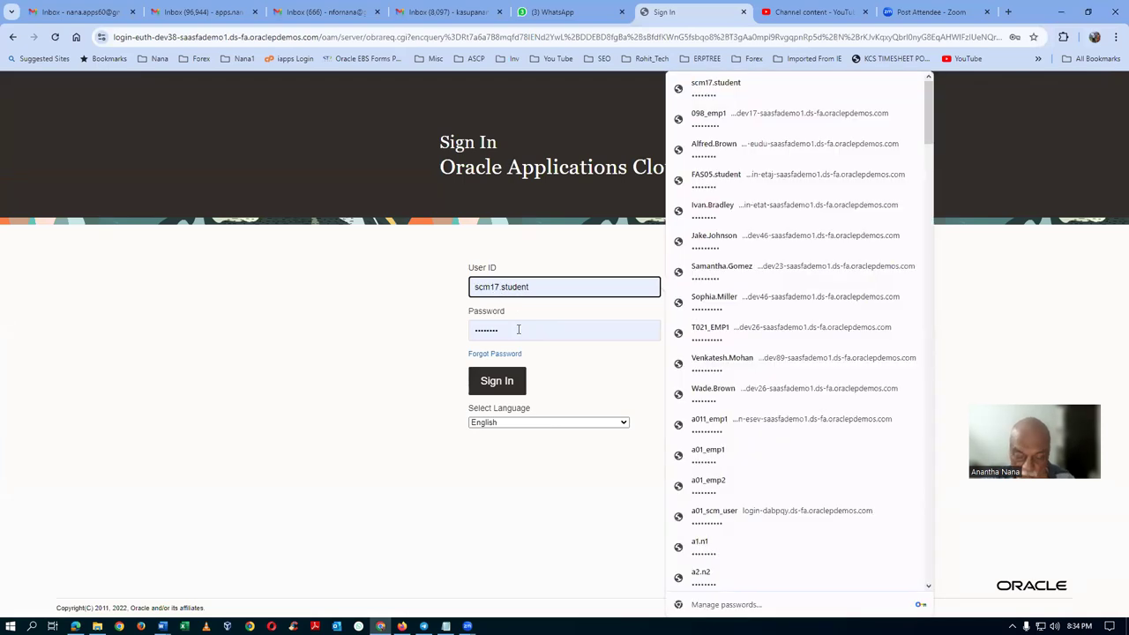
key(BackSpace)
text(9)
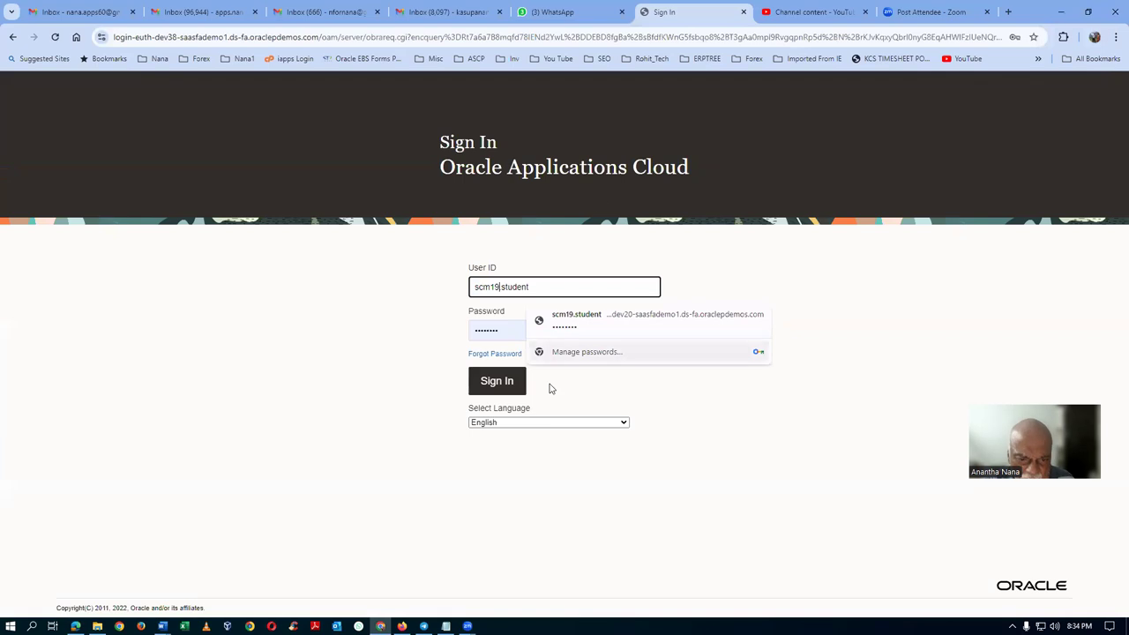
click(481, 389)
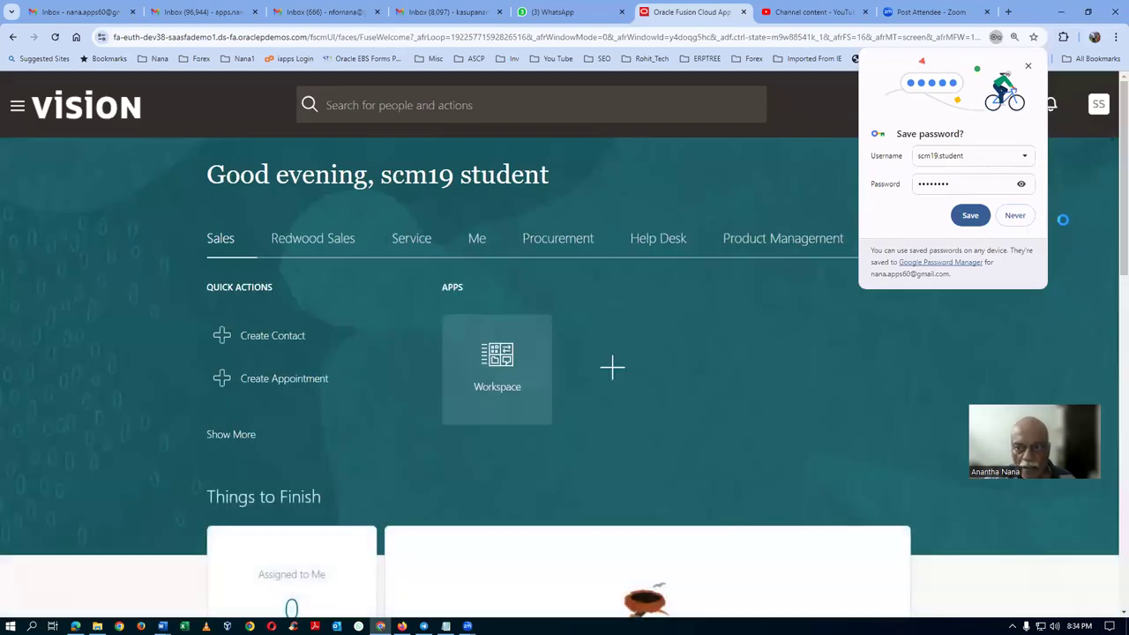
click(967, 216)
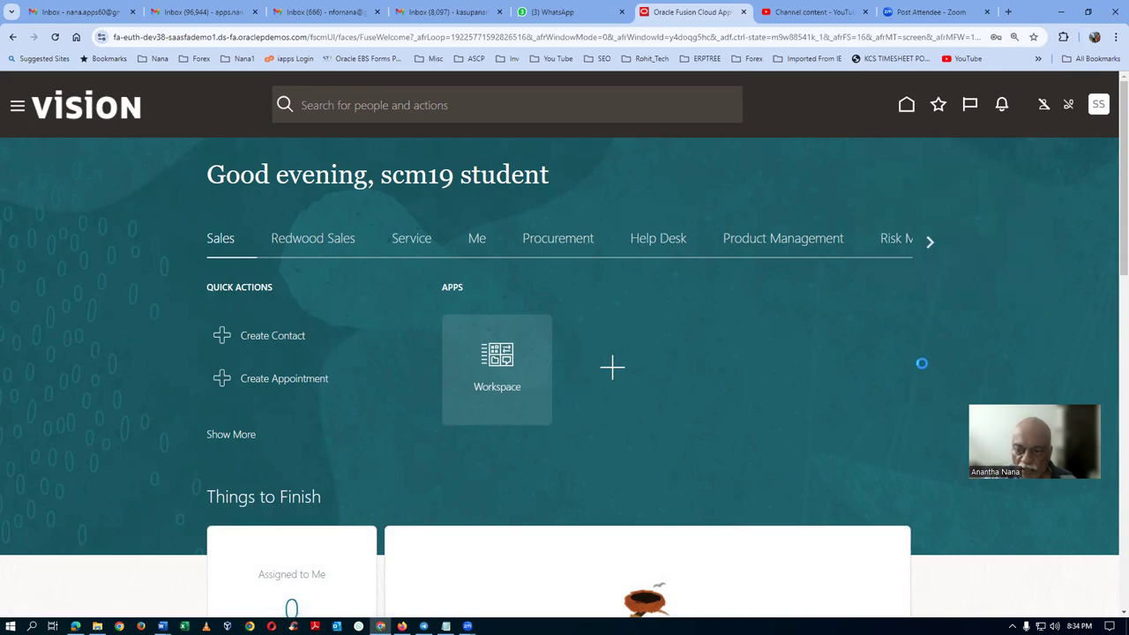
click(867, 326)
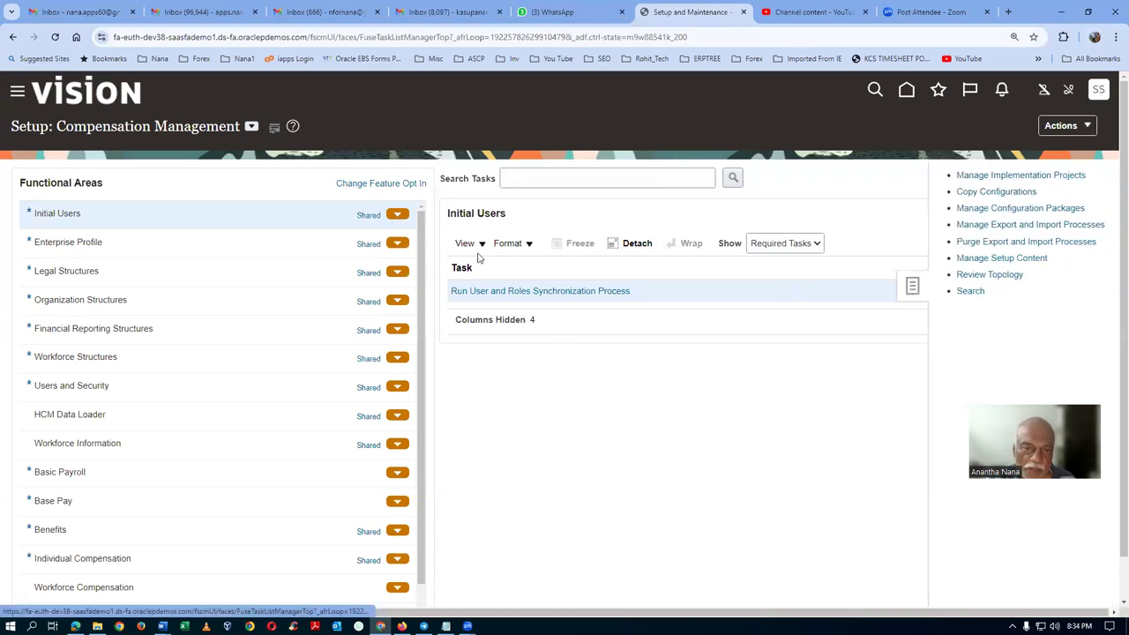
text(man%data%access%)
Open Manage Data Access for Users and add a row for the student user with a02 Inventory ManagerGSE.
key(Return)
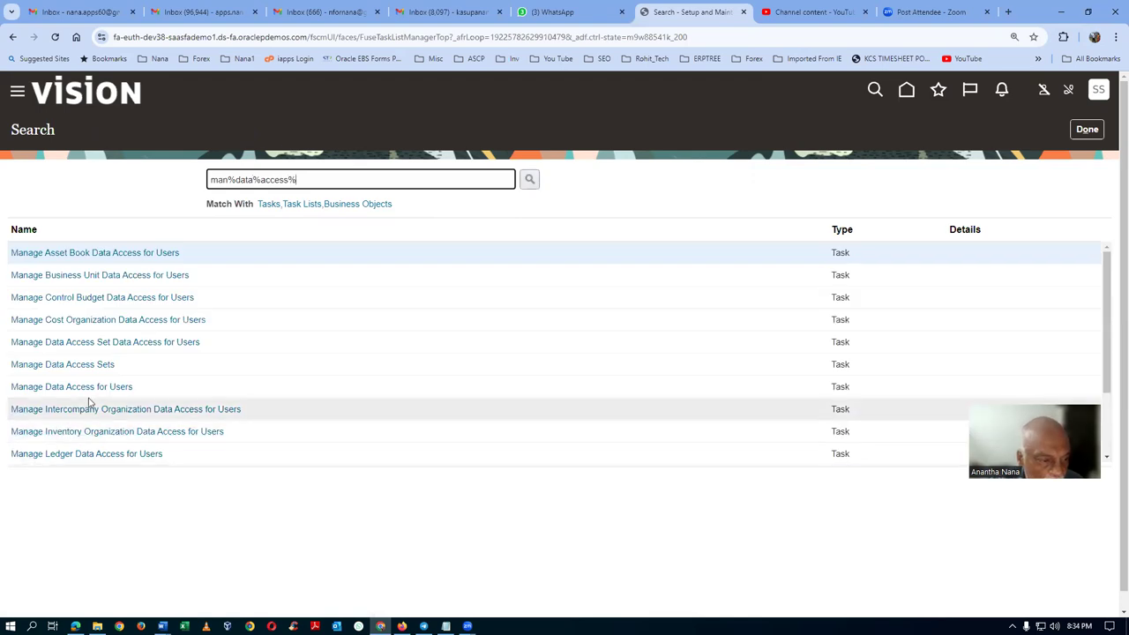
click(95, 386)
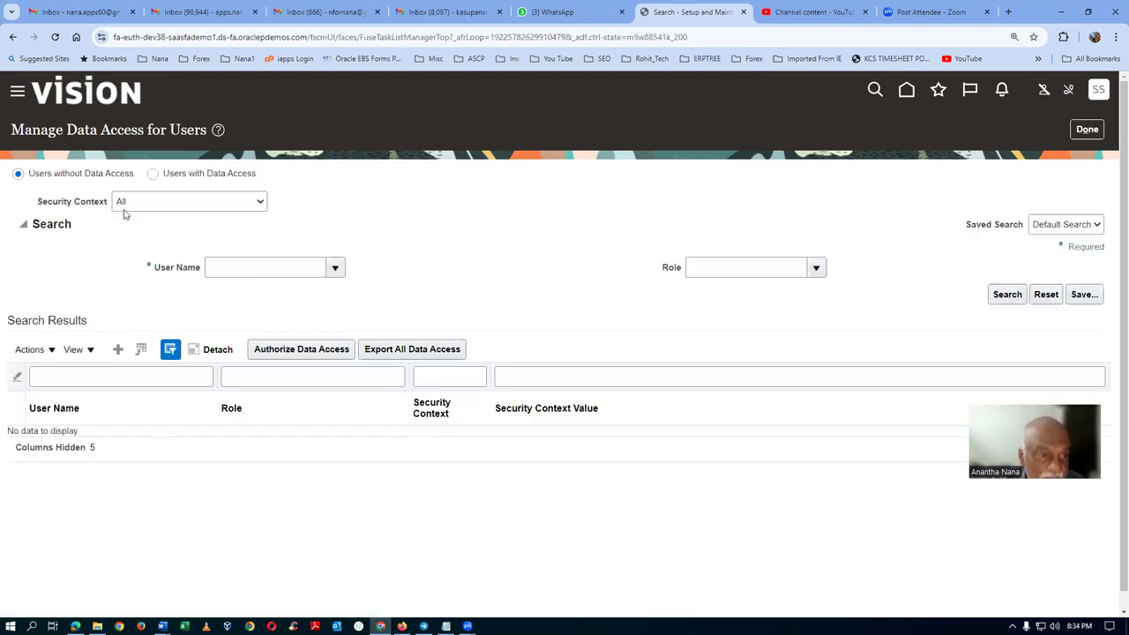
click(119, 352)
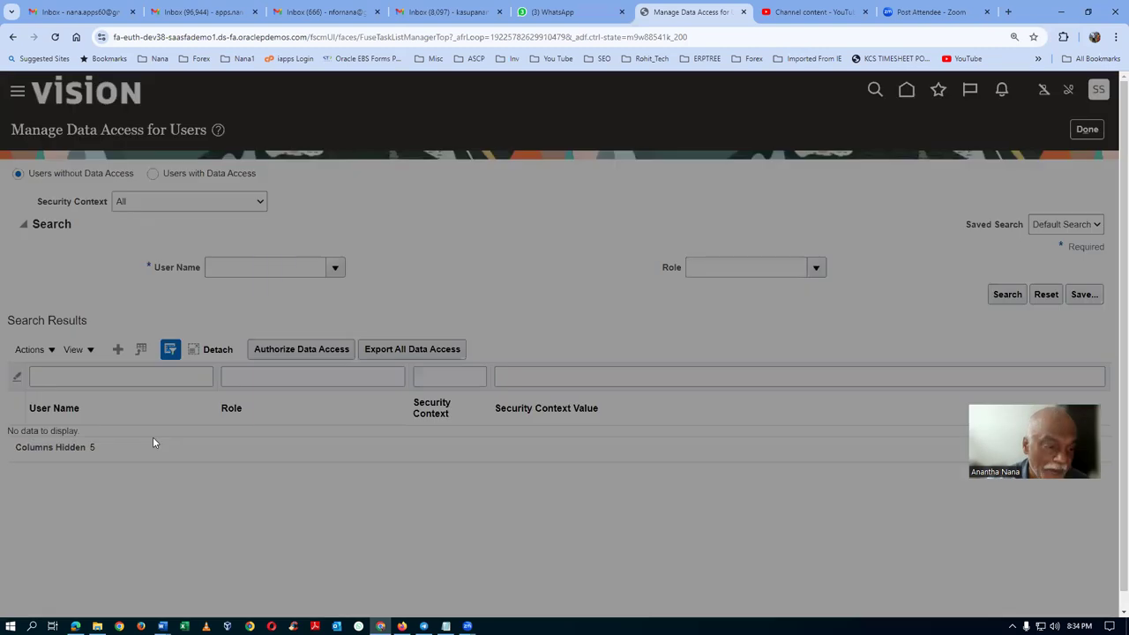
click(316, 358)
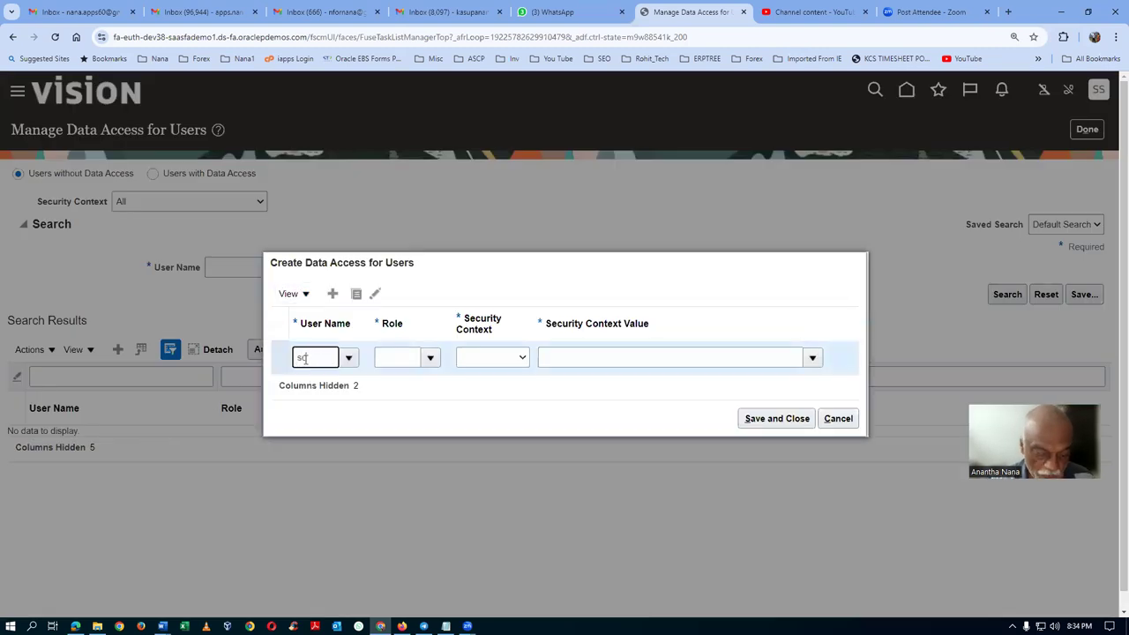
text(scm18)
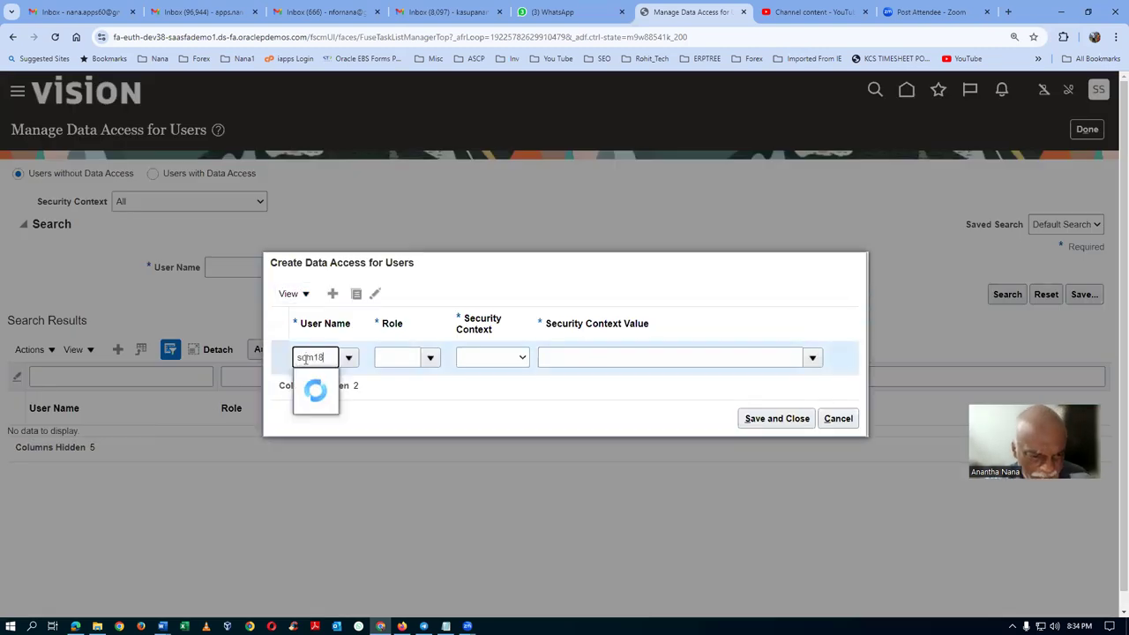
click(335, 384)
click(392, 359)
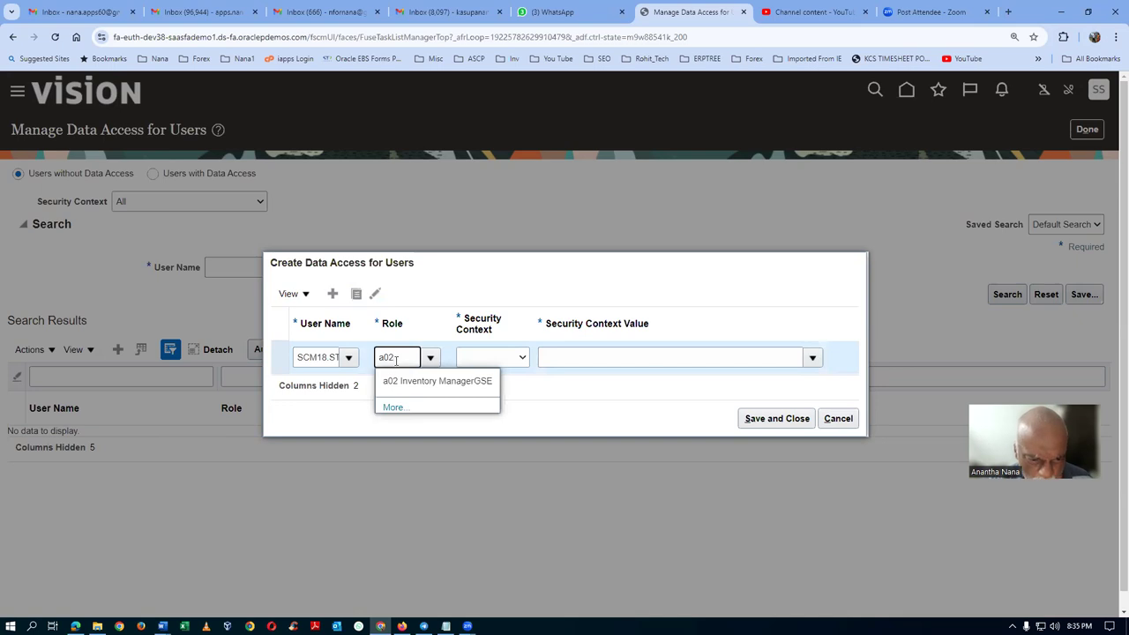
click(433, 381)
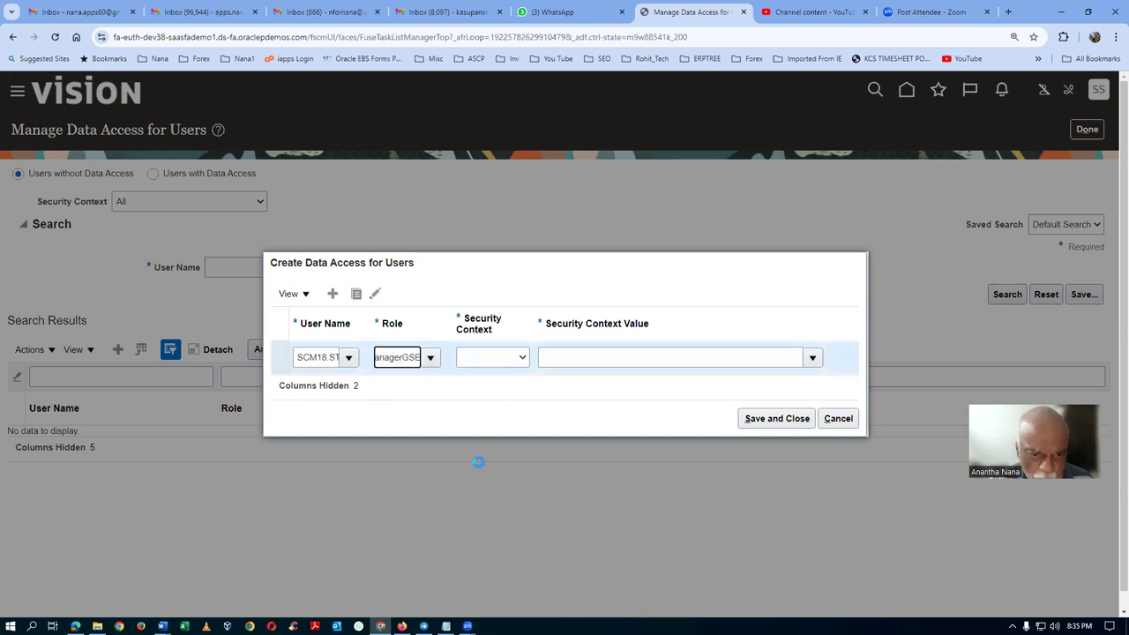
Set the security context to Inventory organization T101 and save the data access assignment.
click(480, 357)
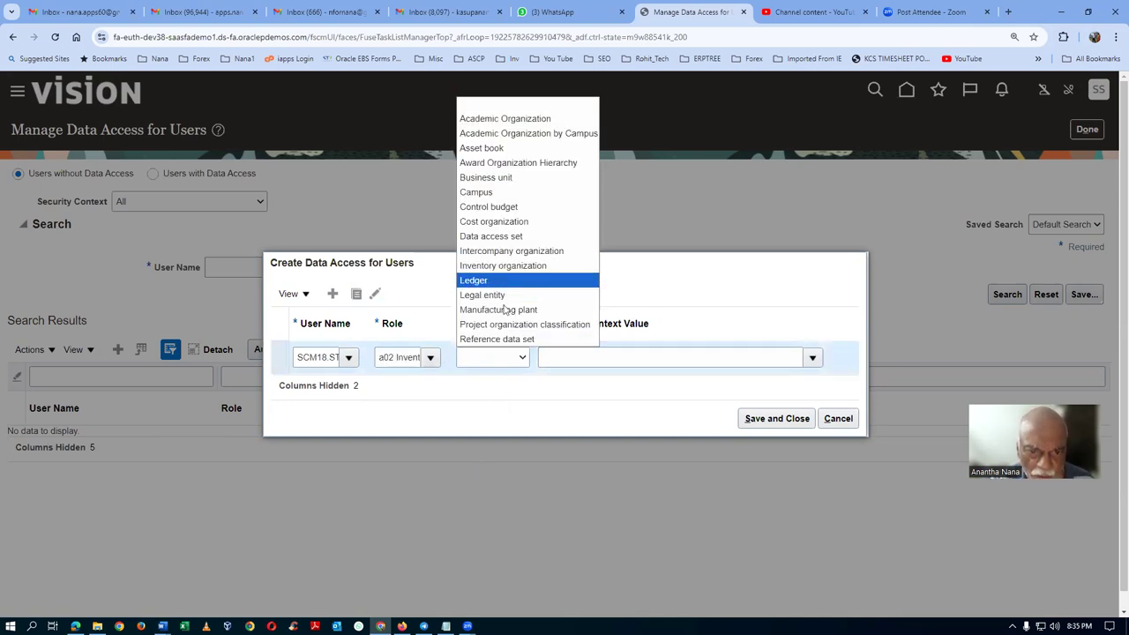
click(503, 265)
click(625, 357)
text(T101)
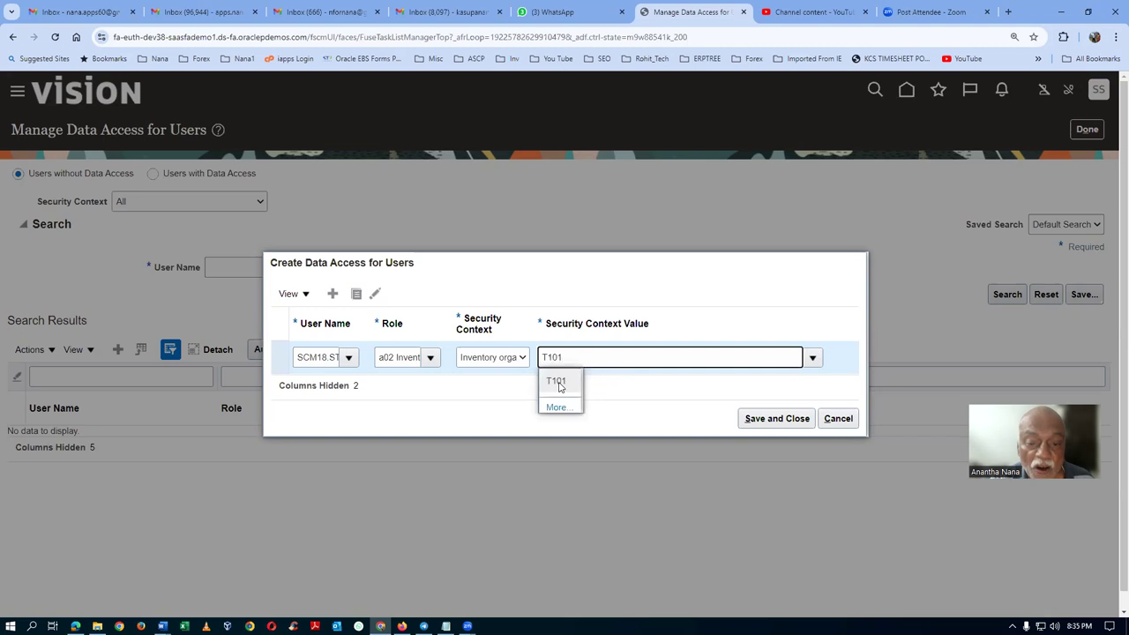
click(557, 382)
click(773, 418)
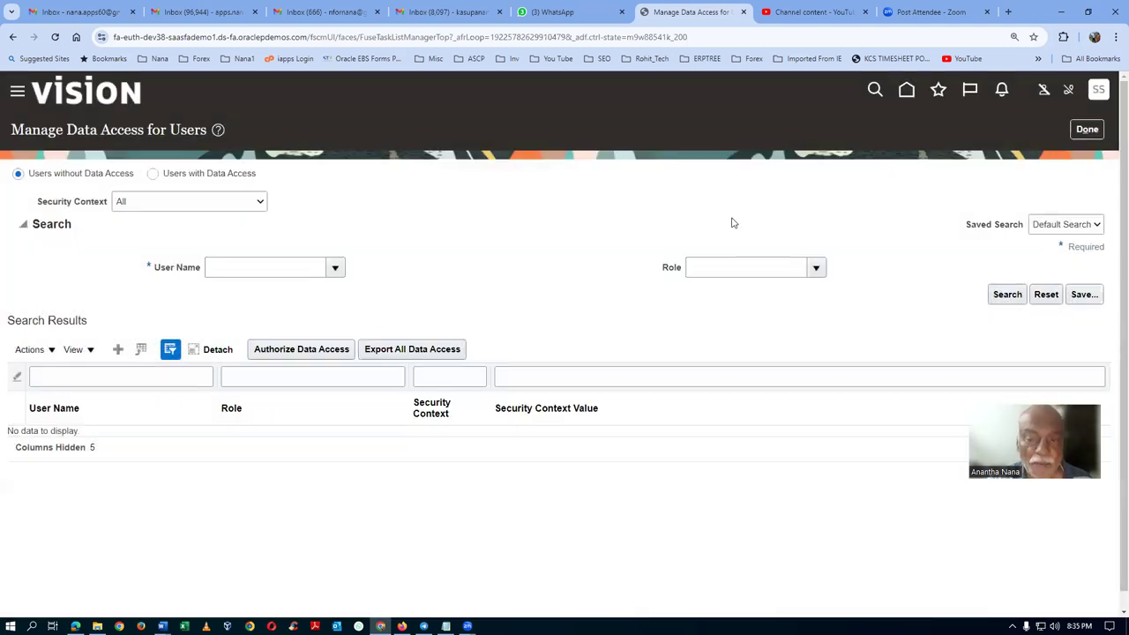
click(1073, 132)
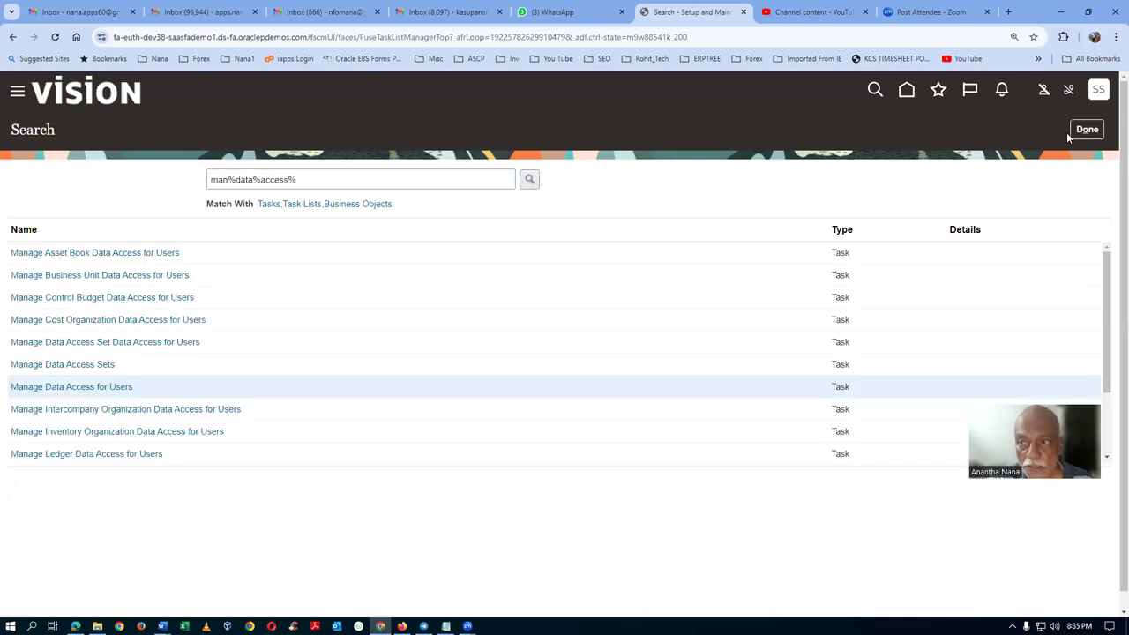
Go from setup to Scheduled Processes in the Tools group.
click(1078, 128)
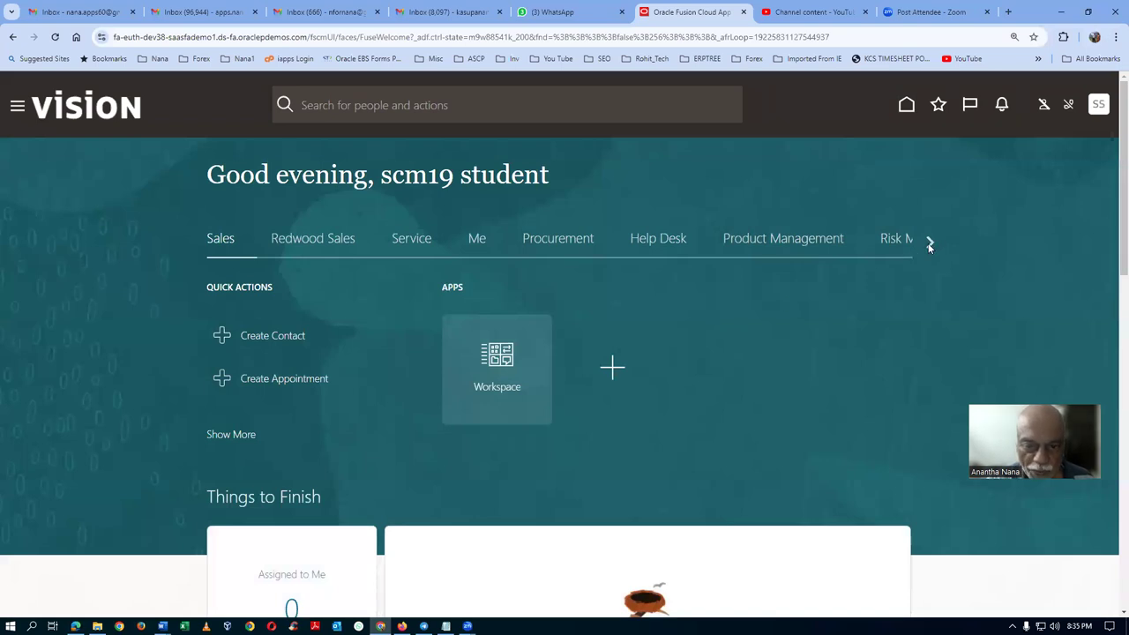
click(929, 242)
click(929, 242)
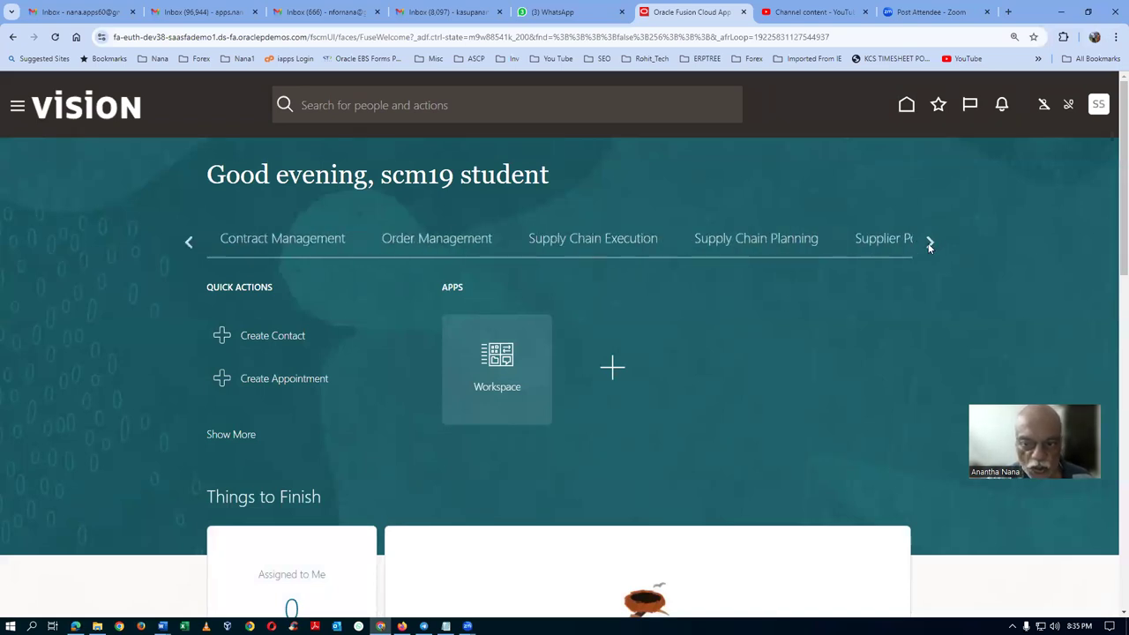
click(928, 242)
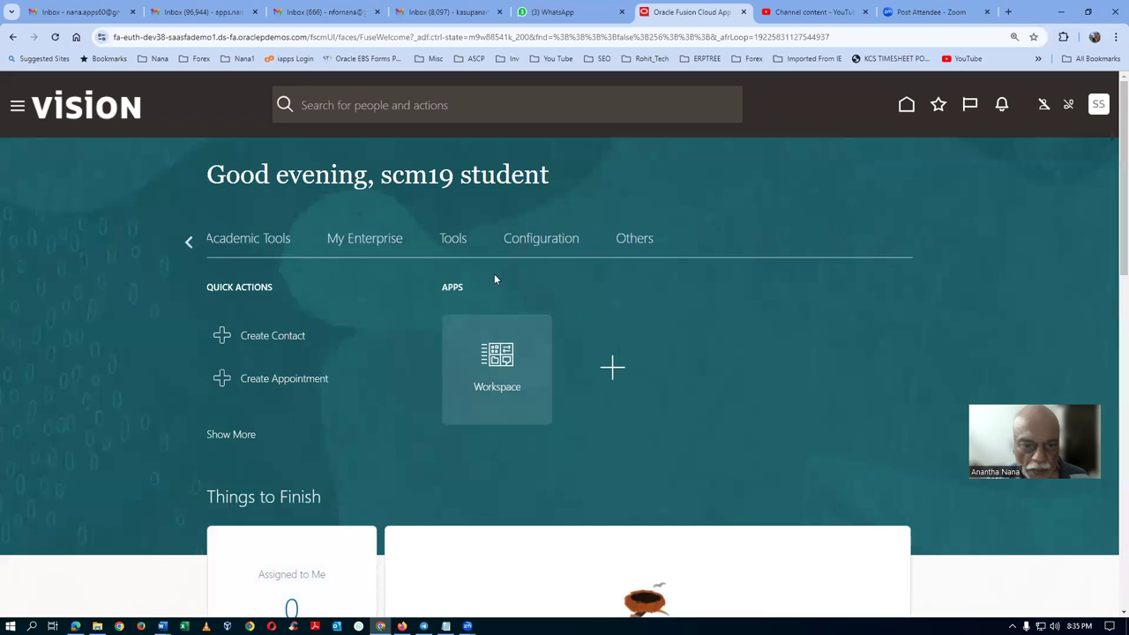
click(461, 244)
click(499, 508)
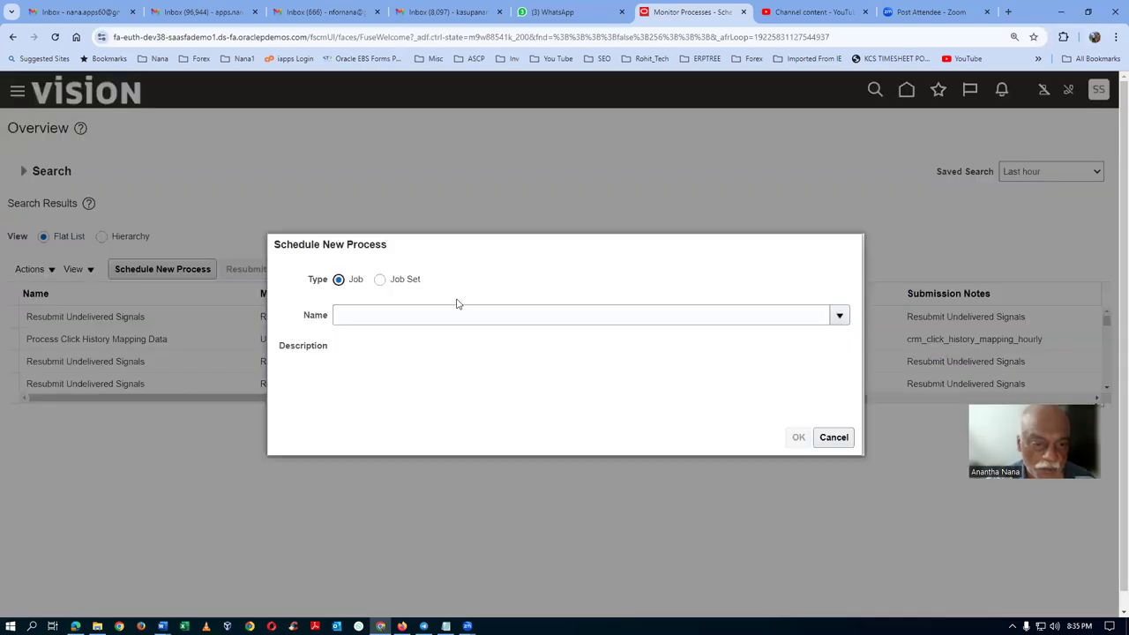
Search jobs for 'lmport%user%role%' and pick Import User and Role Application Security Data.
click(455, 319)
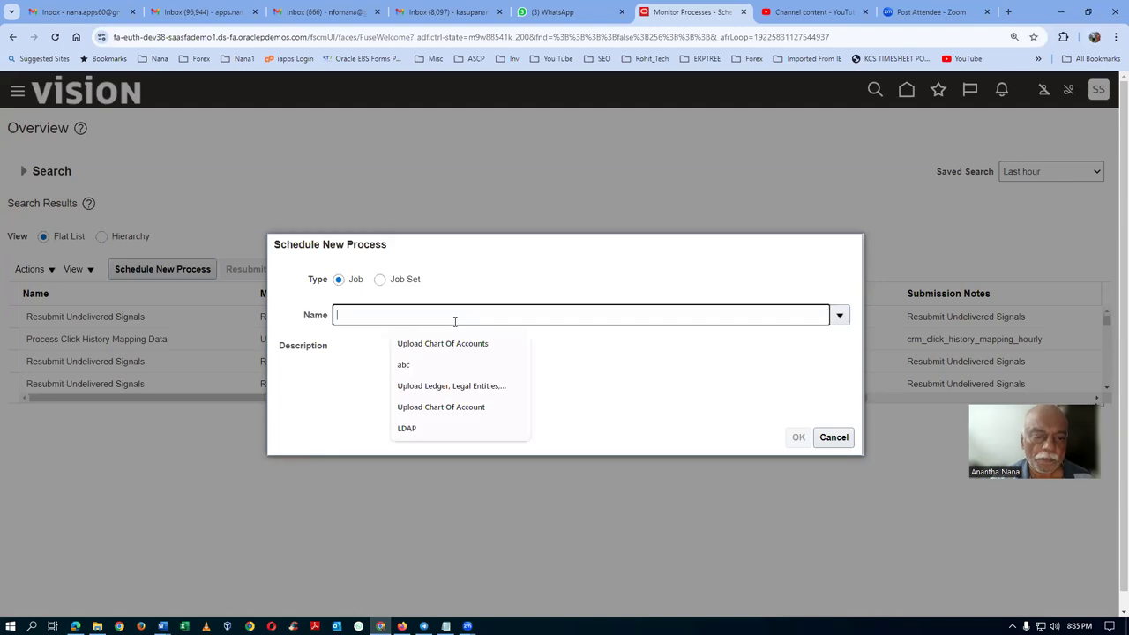
text(l)
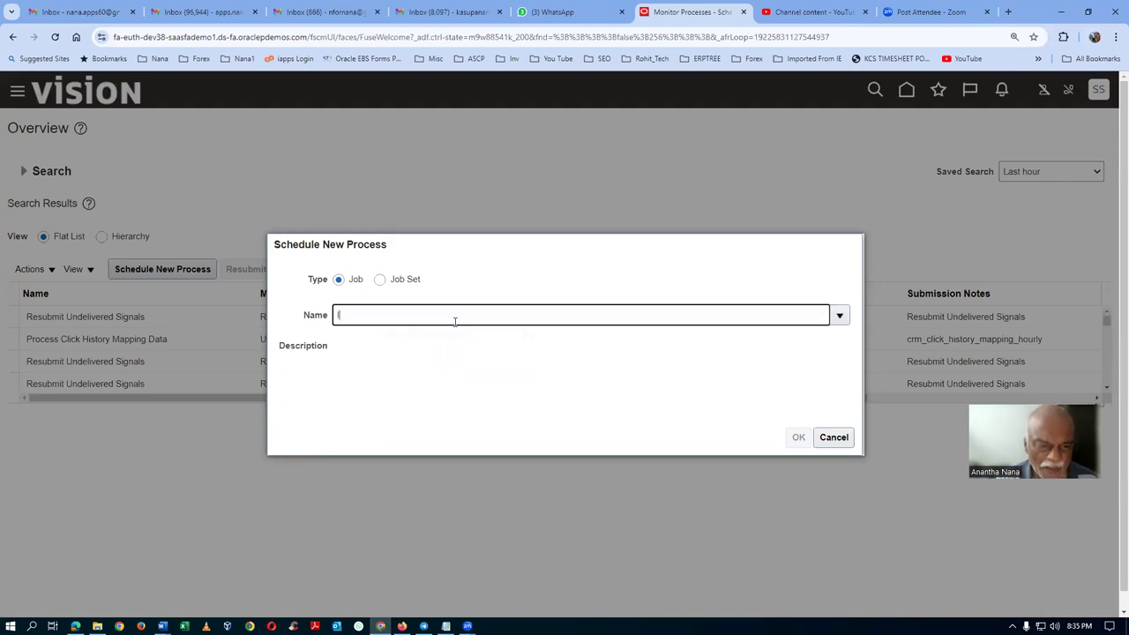
text(mport)
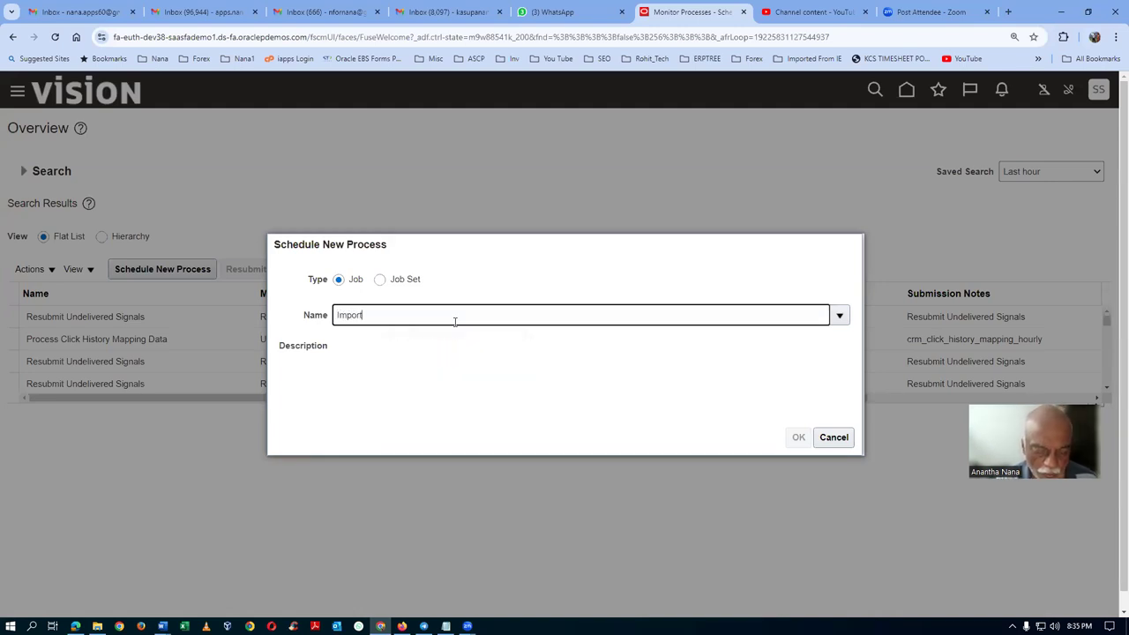
text(%user%role%)
key(Tab)
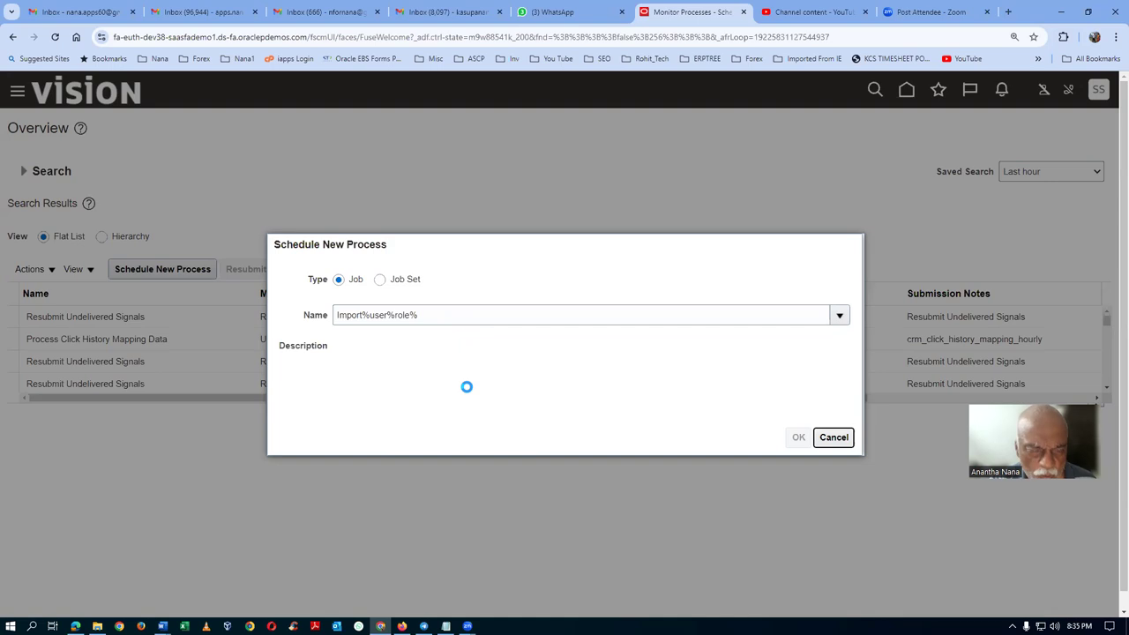
click(798, 437)
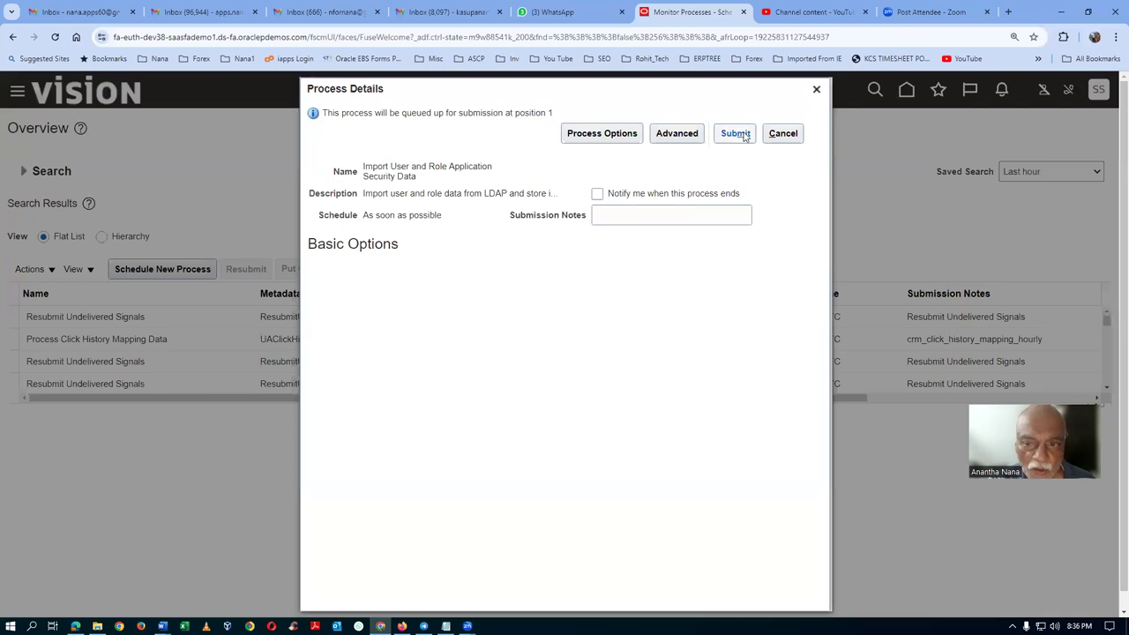
click(743, 135)
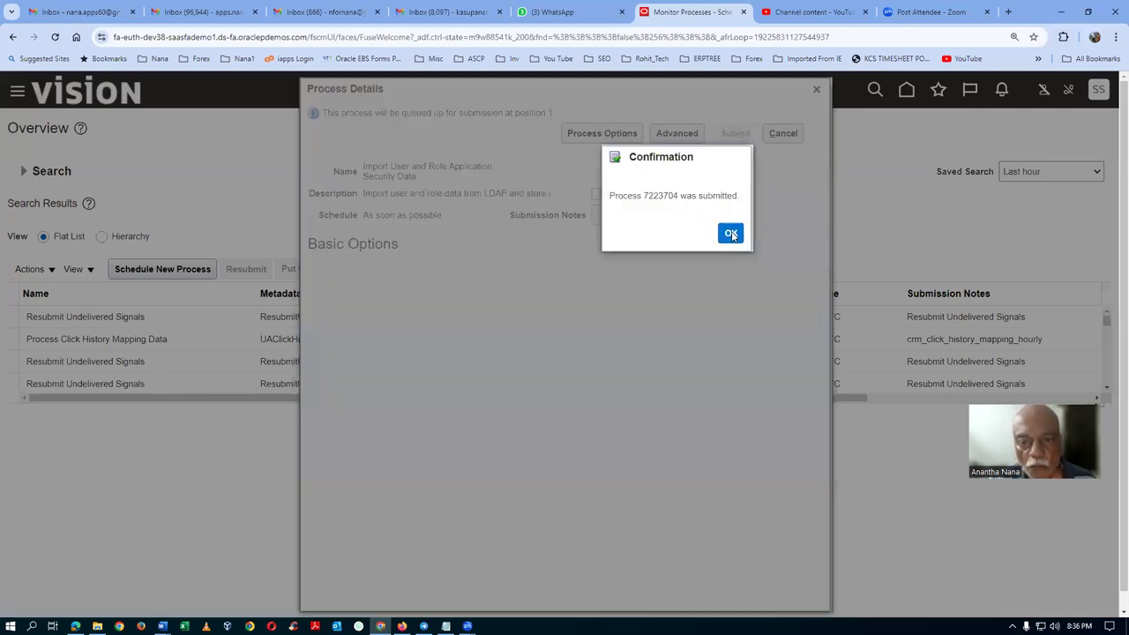
click(731, 234)
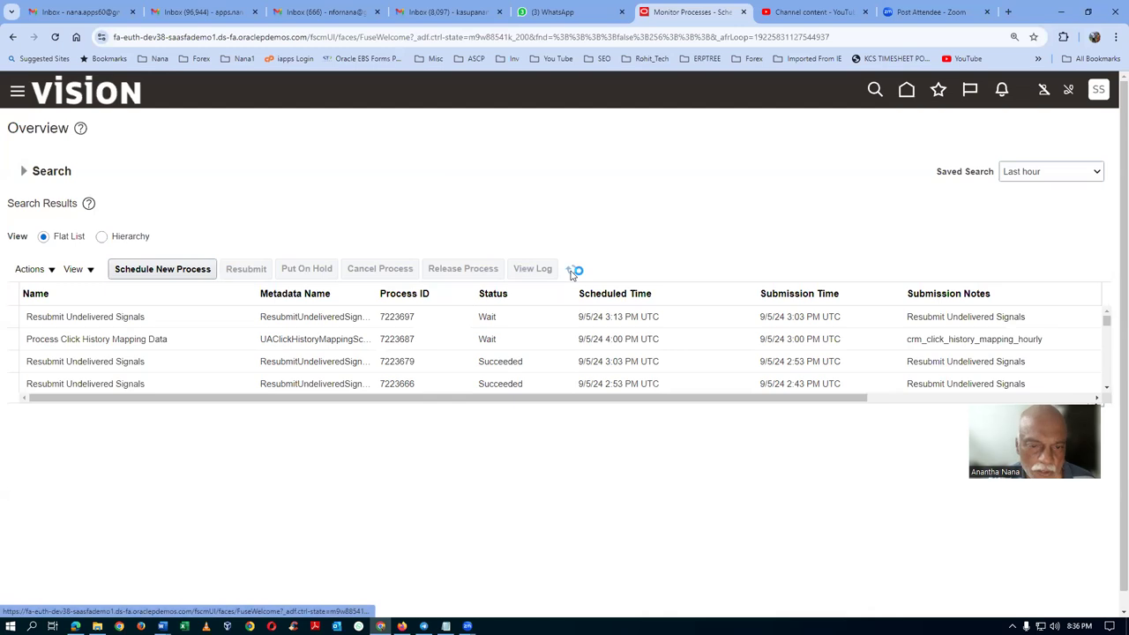
click(570, 271)
click(570, 272)
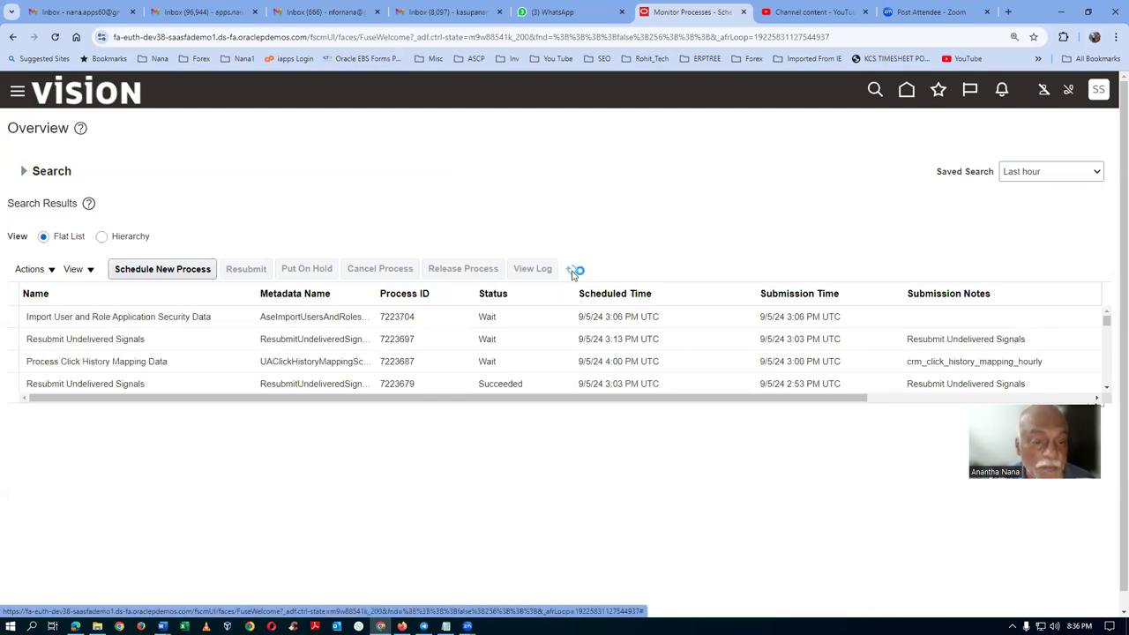
click(571, 272)
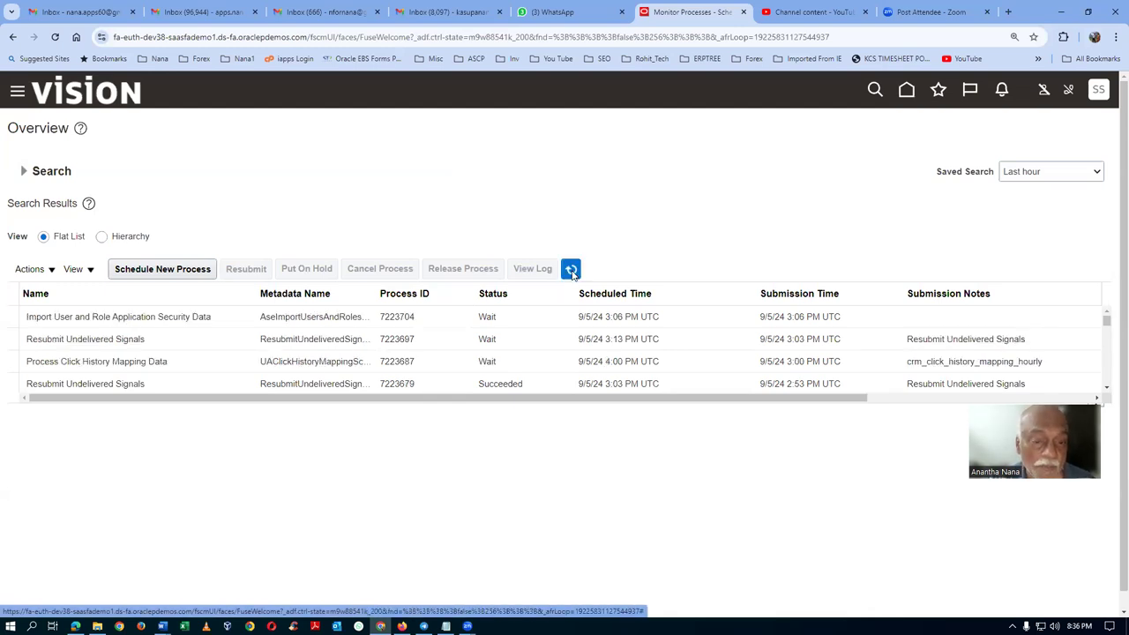
click(570, 273)
click(571, 272)
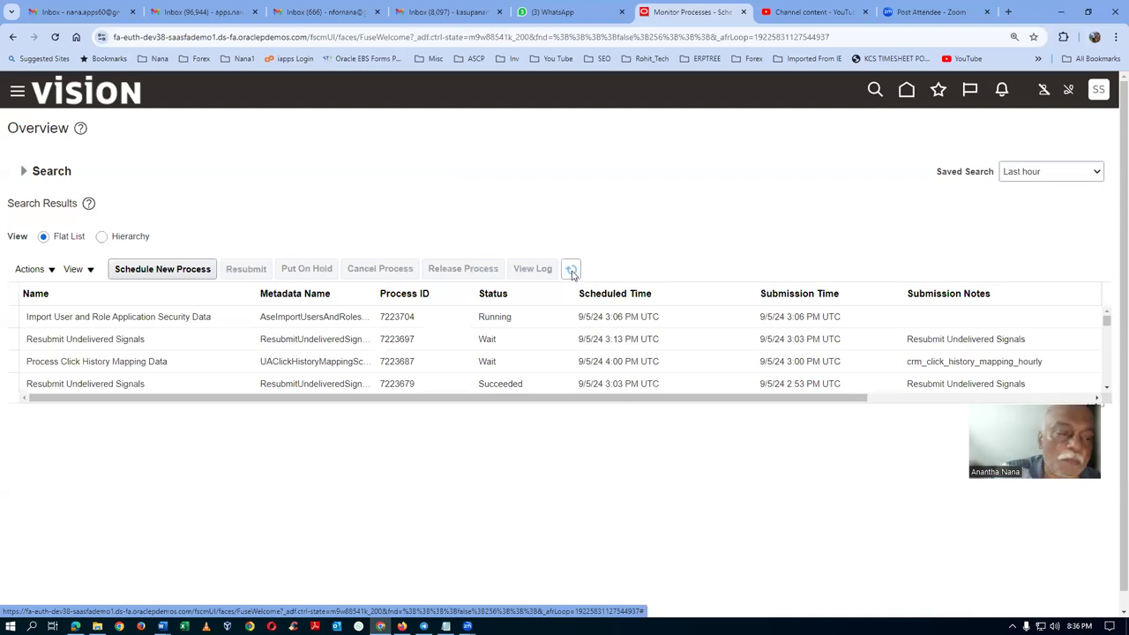
click(571, 272)
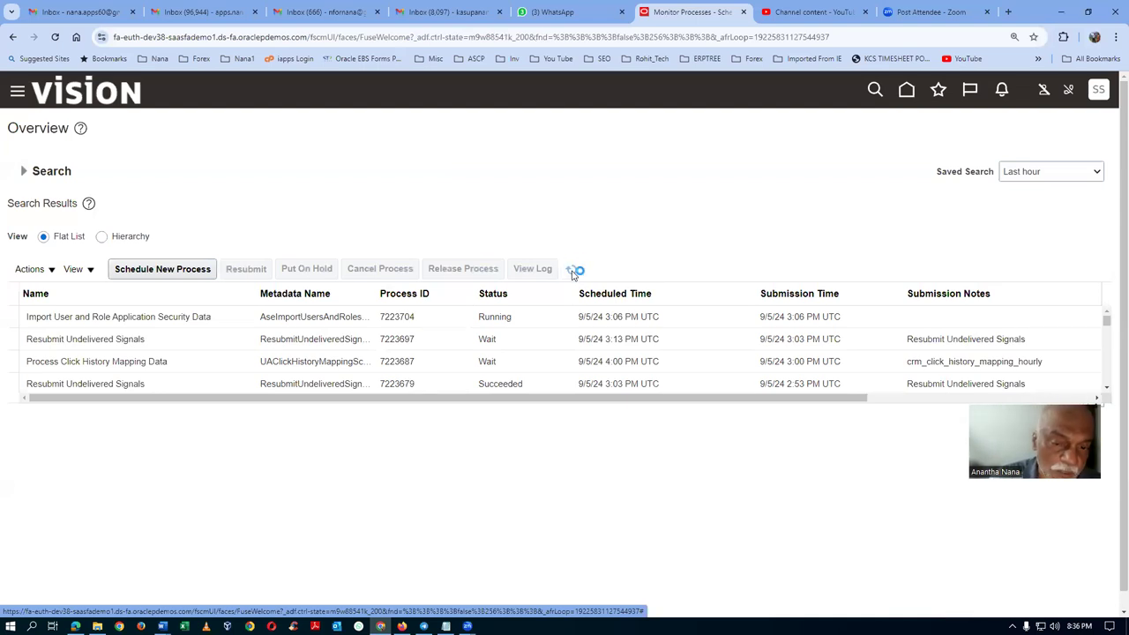
click(572, 273)
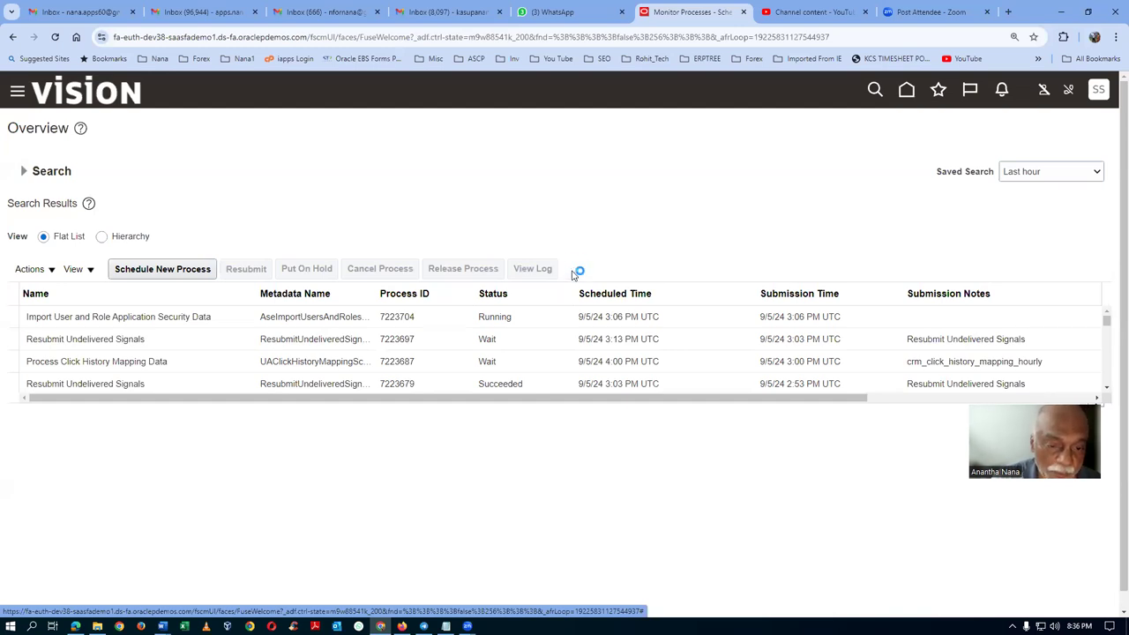
click(572, 271)
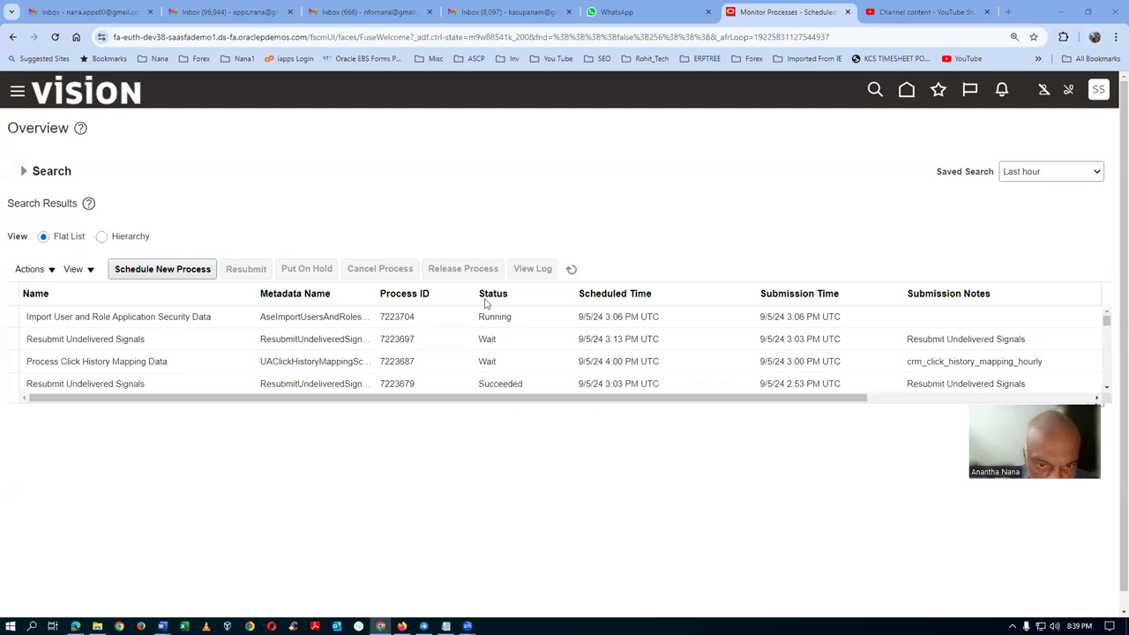
Refresh the process list to recheck the import status, then sign out of the application.
click(573, 271)
click(576, 275)
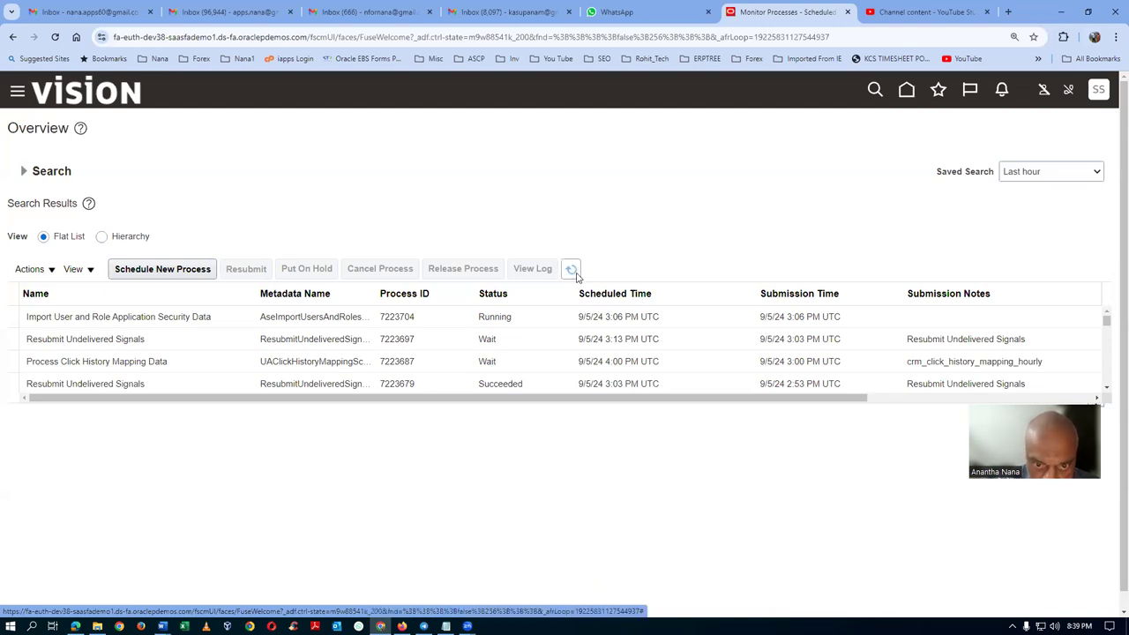
click(1102, 95)
click(1076, 127)
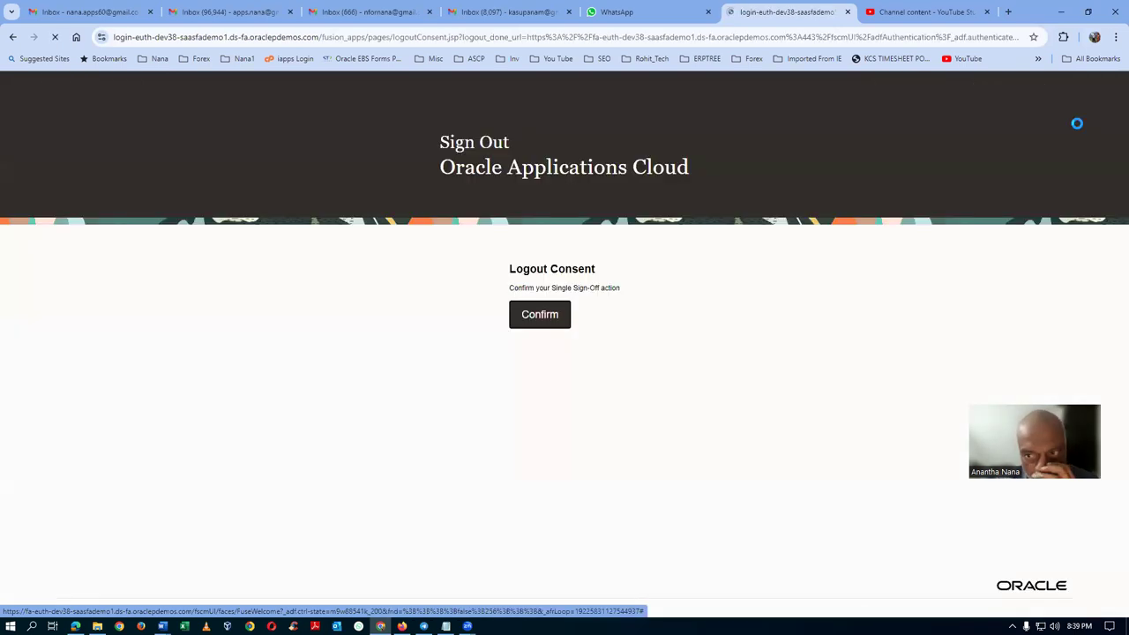
click(533, 325)
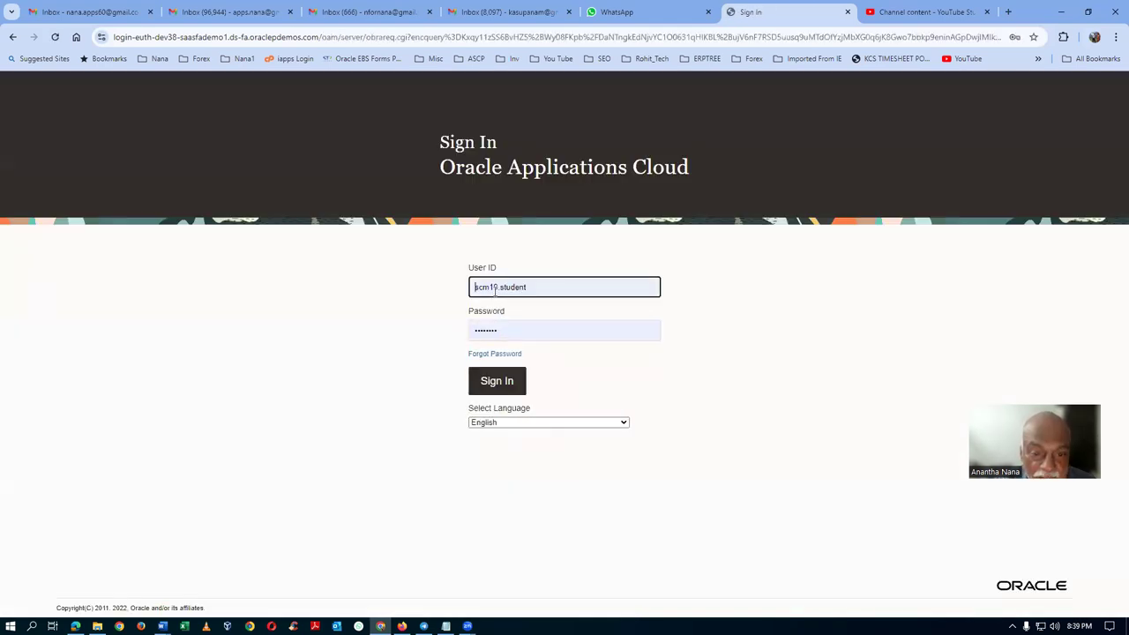
Sign in with the student user ID that received the role and dismiss the save-password prompt.
click(494, 290)
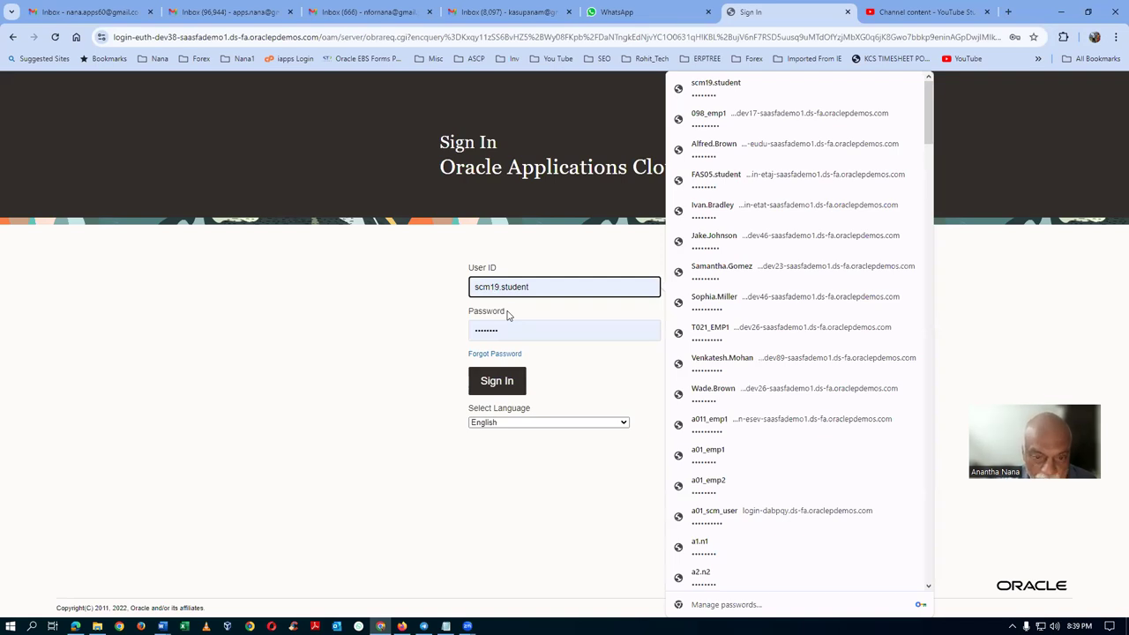
key(BackSpace)
text(8)
click(515, 381)
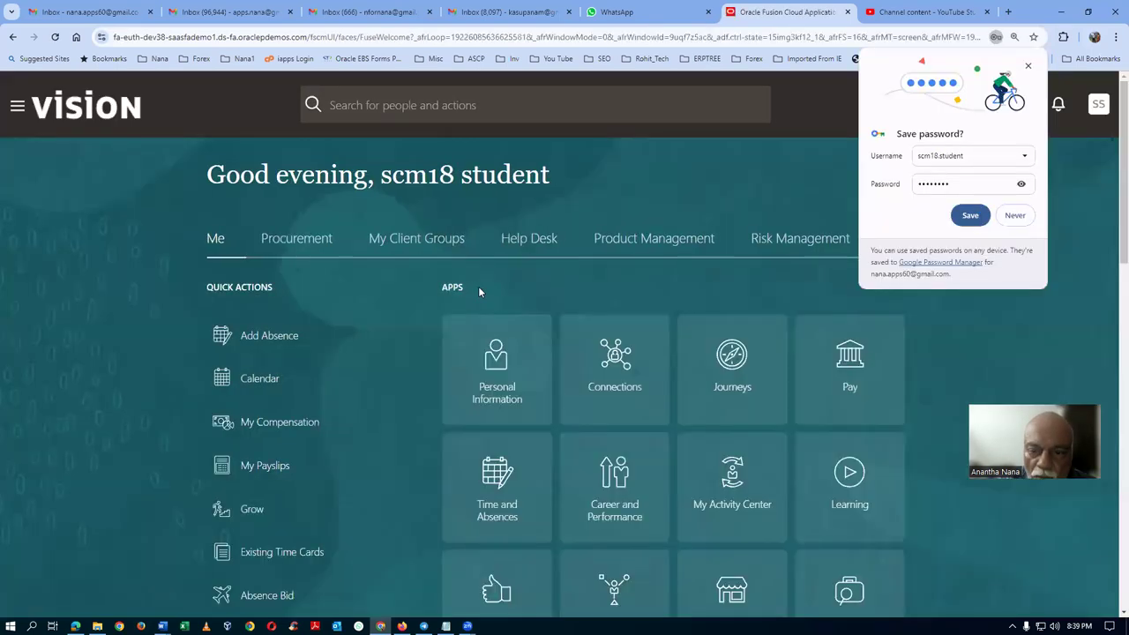
click(1027, 66)
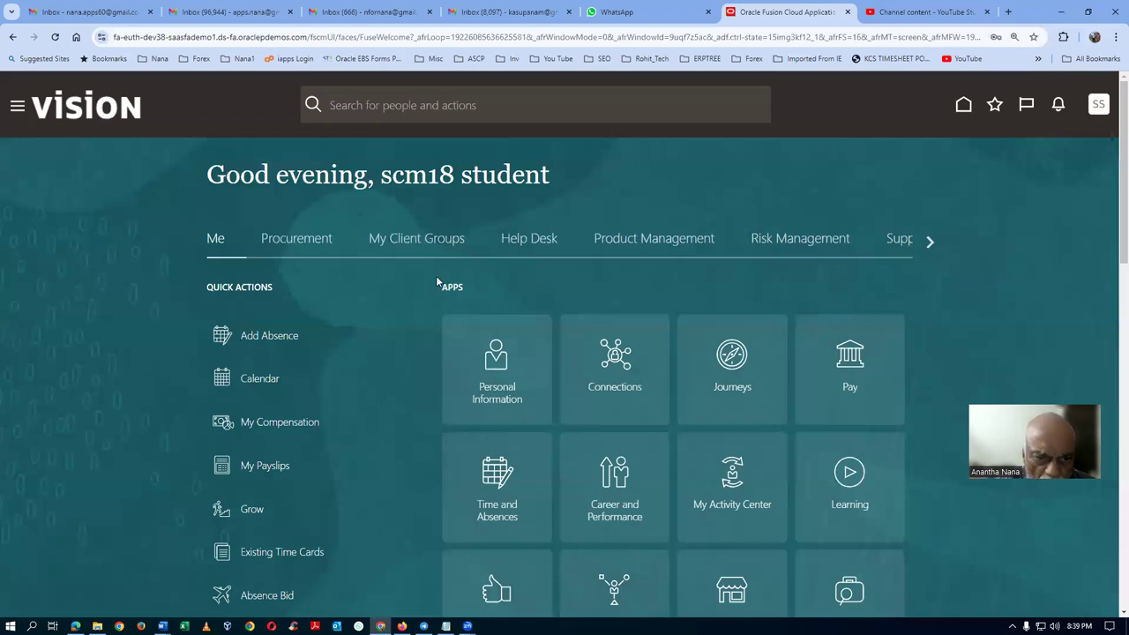
Open Inventory Management from the Supply Chain Execution apps.
click(927, 243)
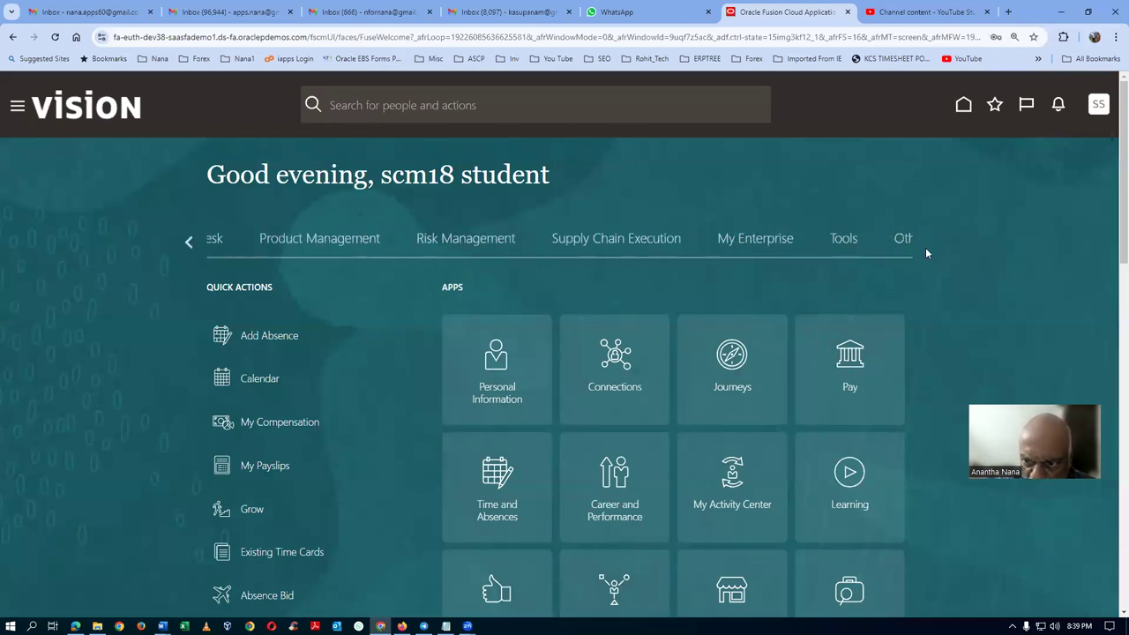
click(287, 240)
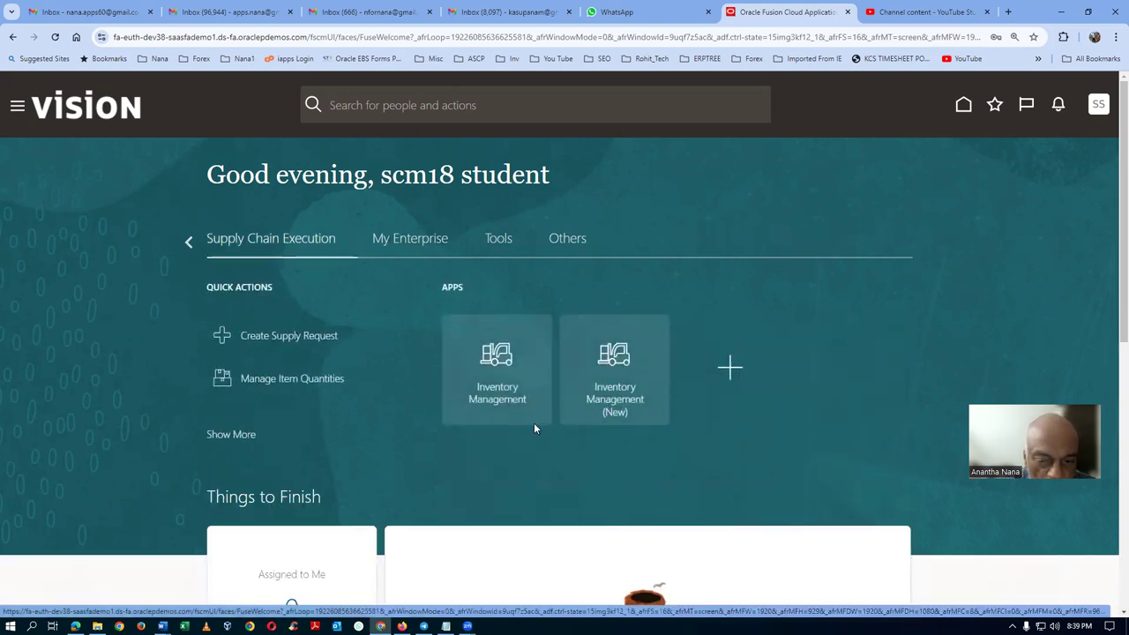
click(582, 393)
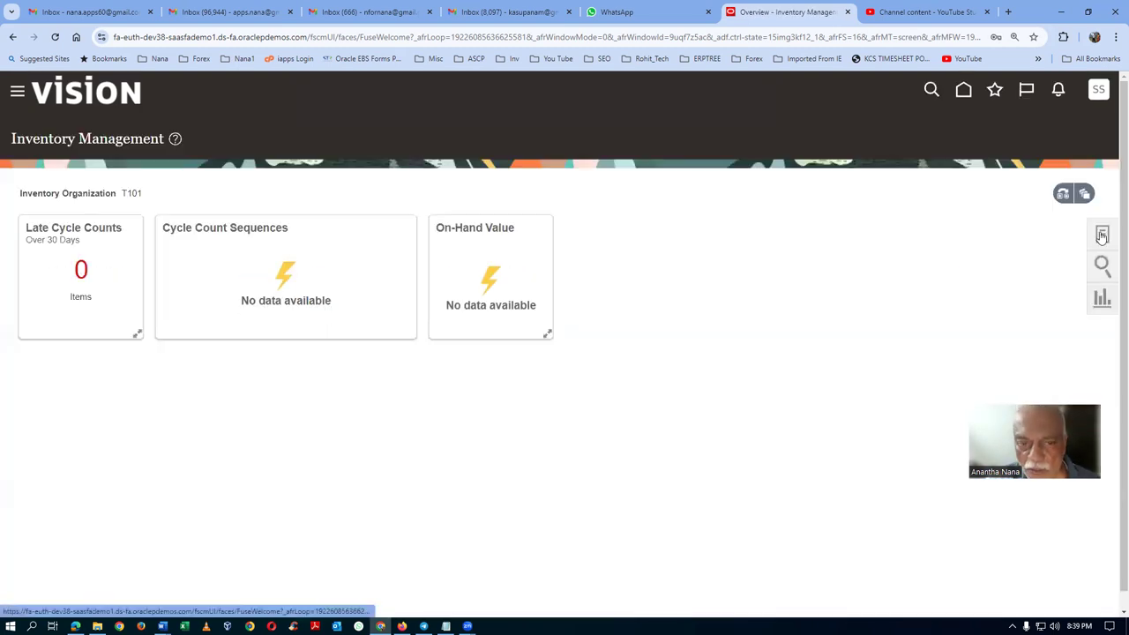
Open Manage Cycle Counts from the Counts tasks for organization T101.
click(1102, 235)
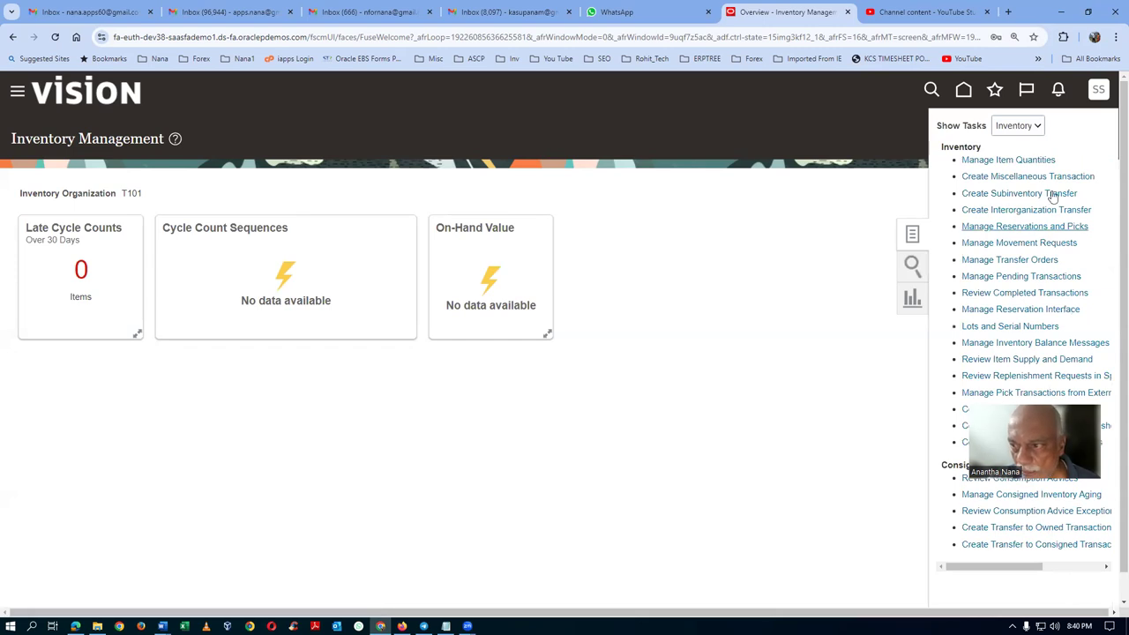
click(1014, 127)
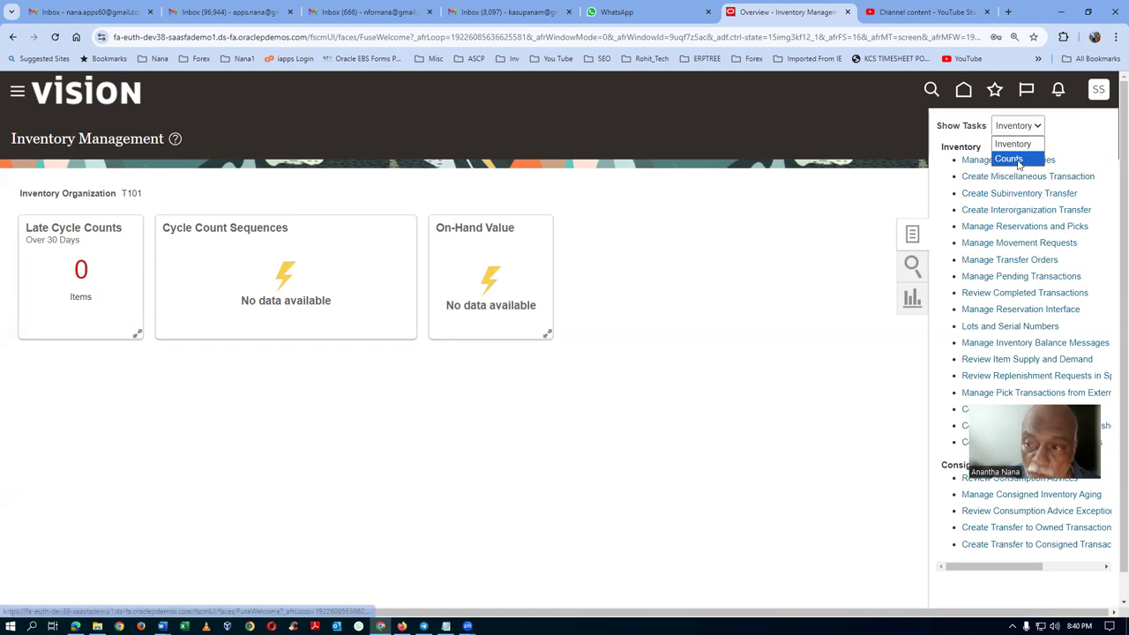
click(1014, 160)
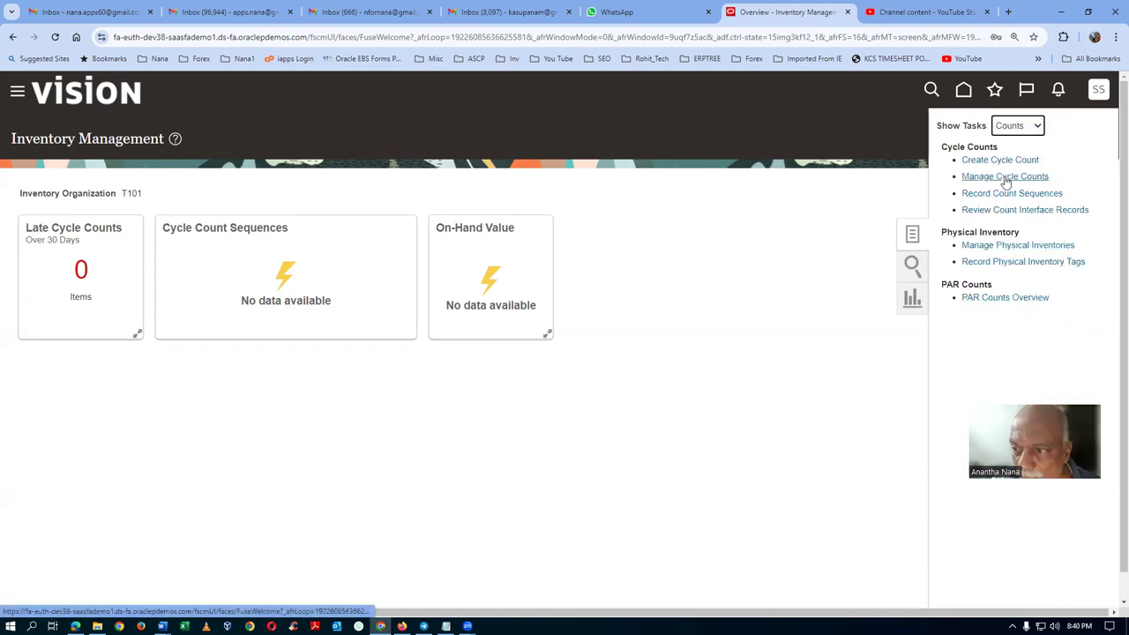
click(1005, 177)
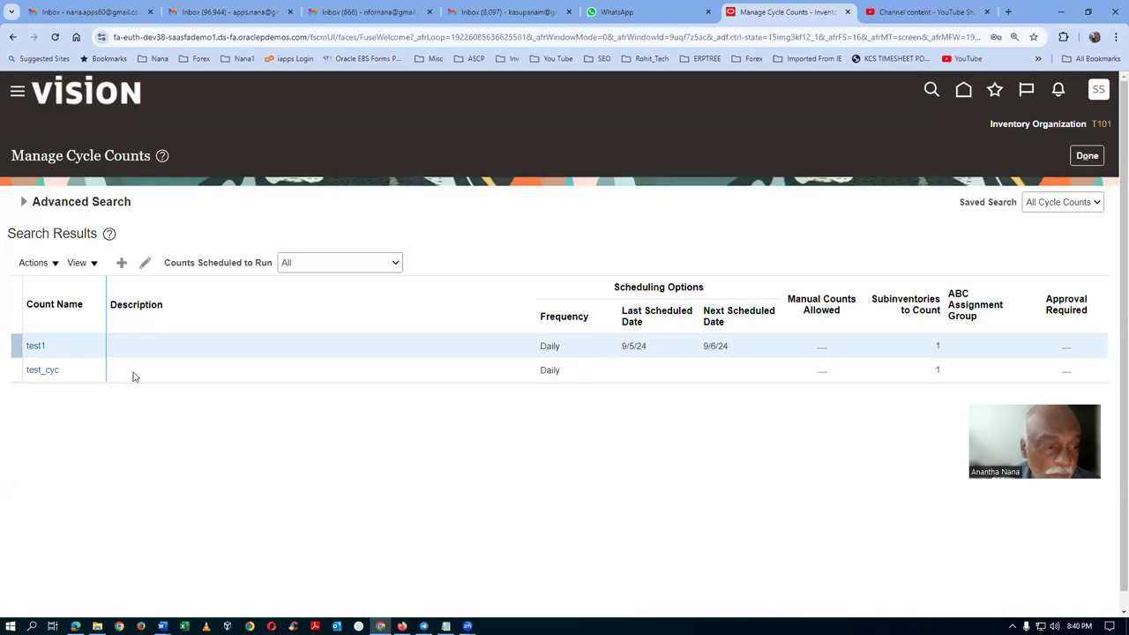
drag(17, 345, 180, 213)
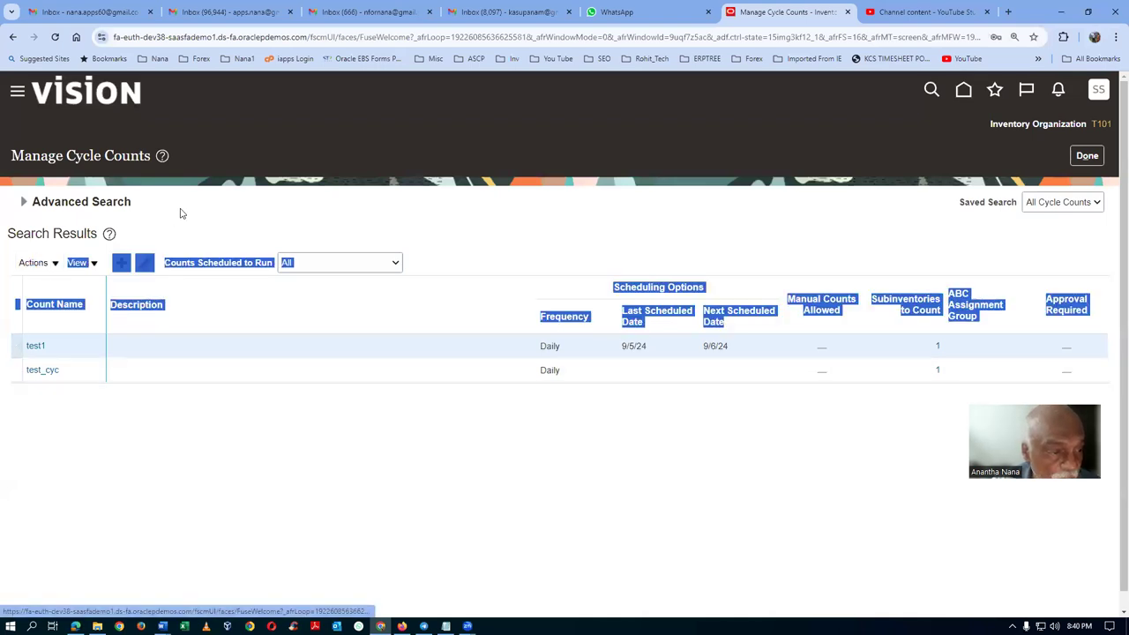
click(181, 214)
click(34, 265)
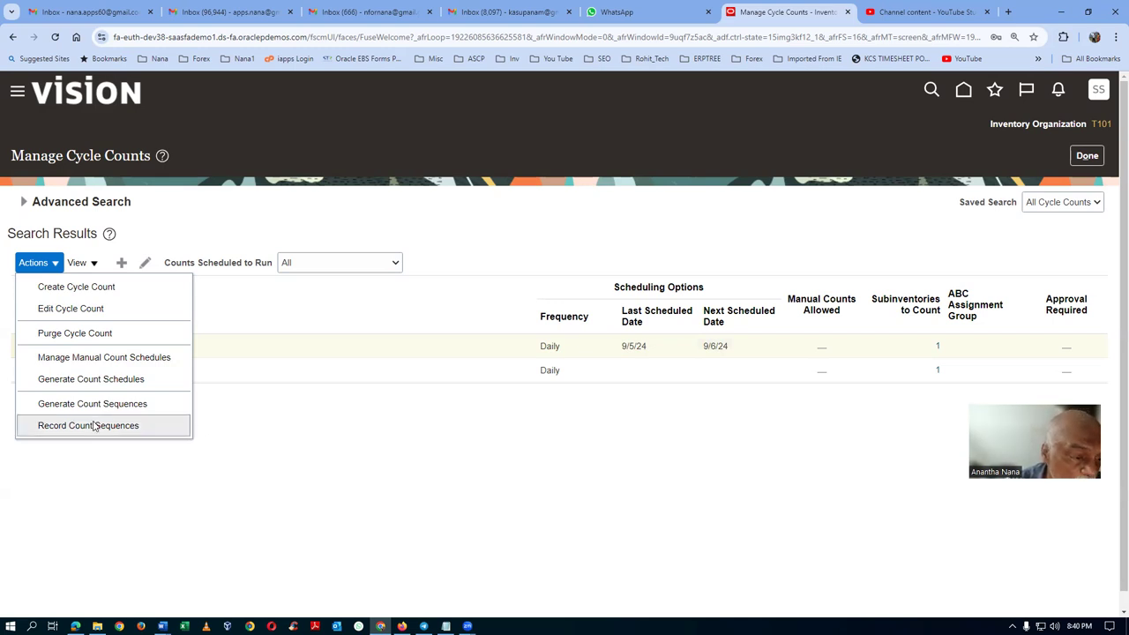
click(103, 464)
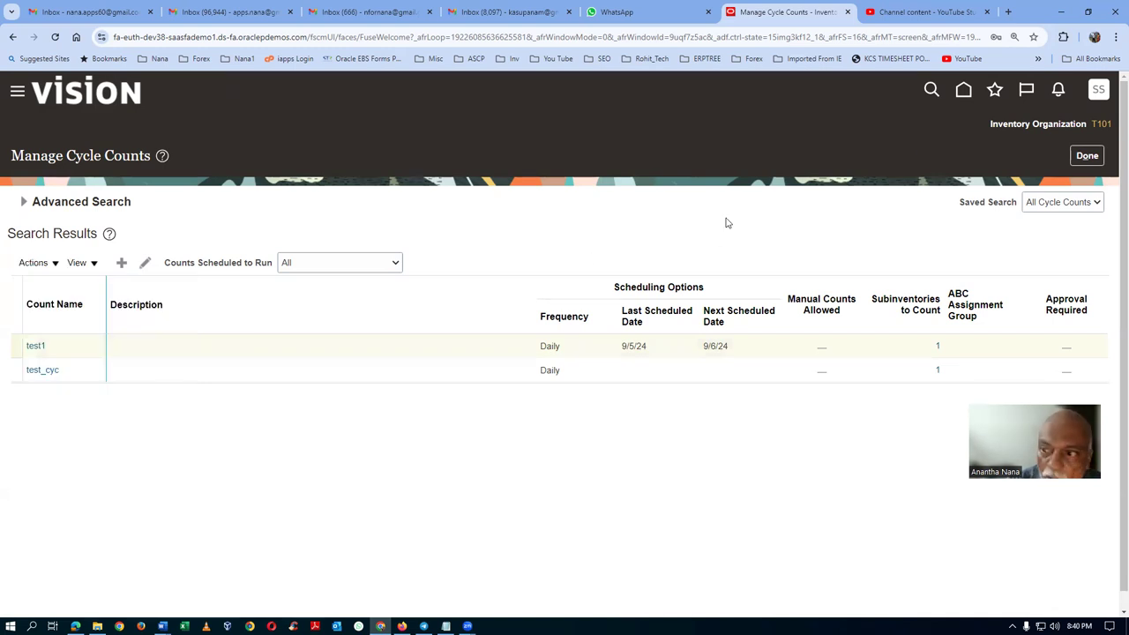
Leave cycle counts, review the Manage Physical Inventories Actions menu, then return to the T101 overview.
click(1087, 155)
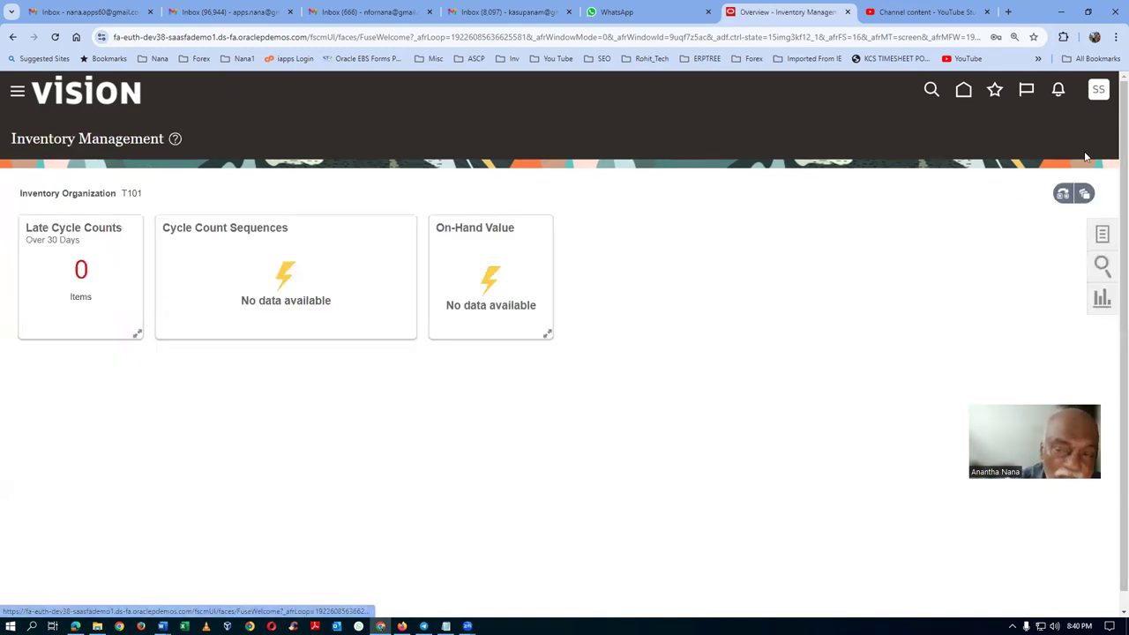
click(1102, 235)
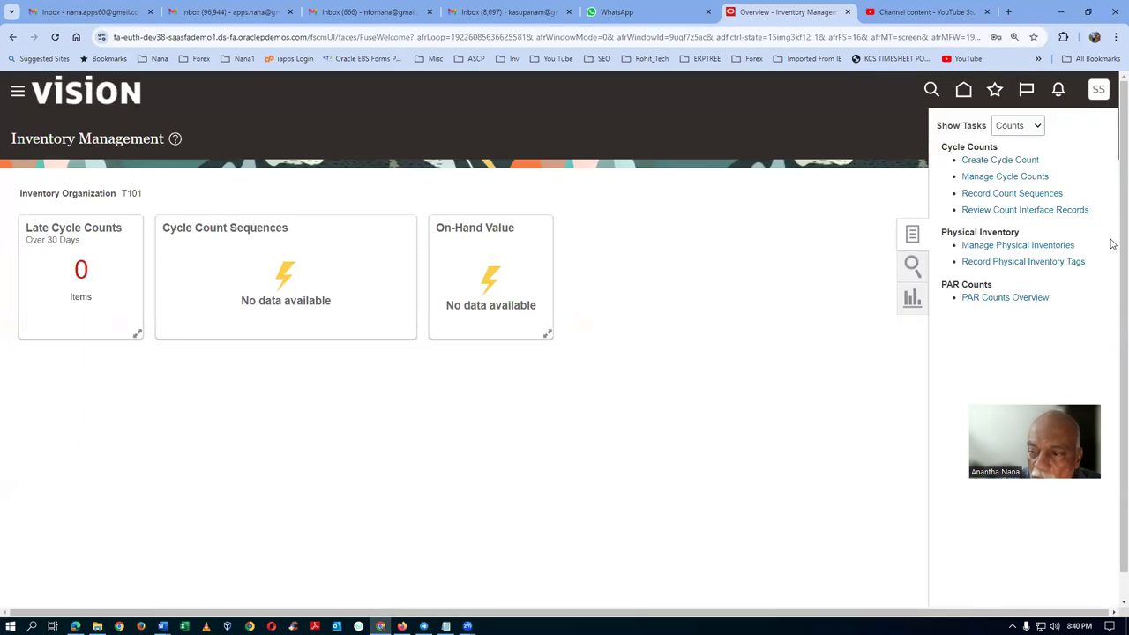
click(1033, 244)
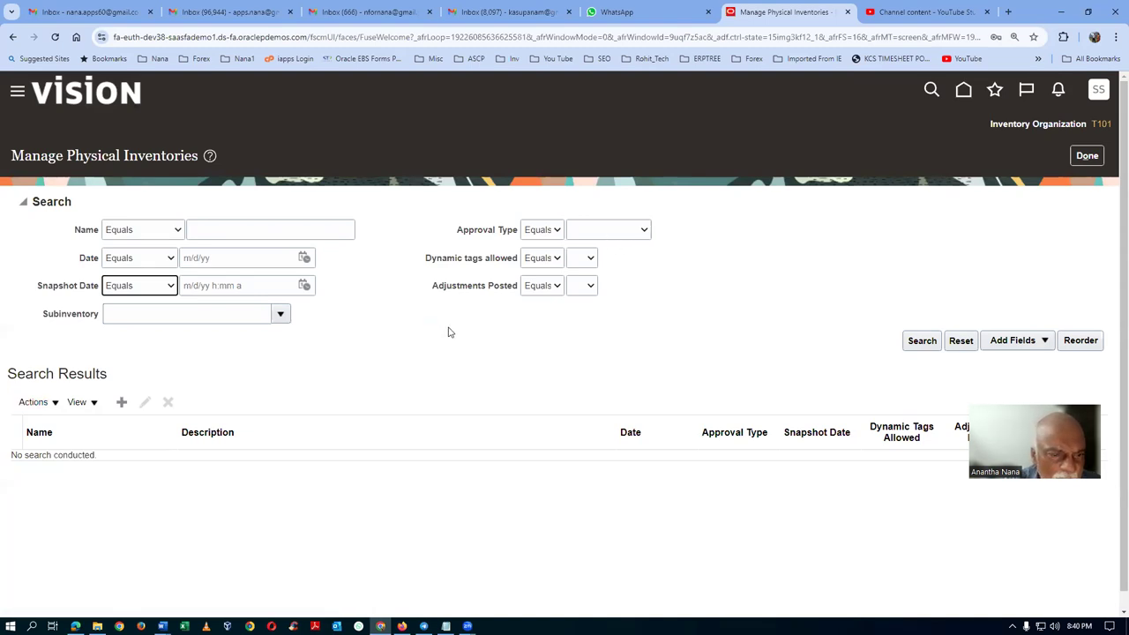
click(49, 405)
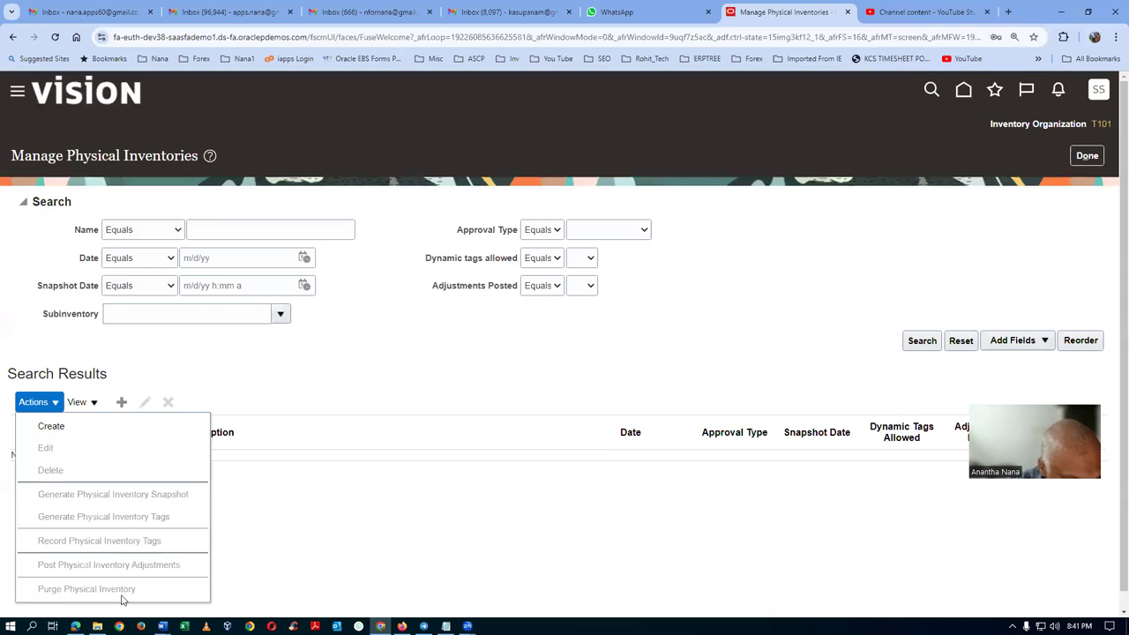
click(413, 531)
click(1076, 158)
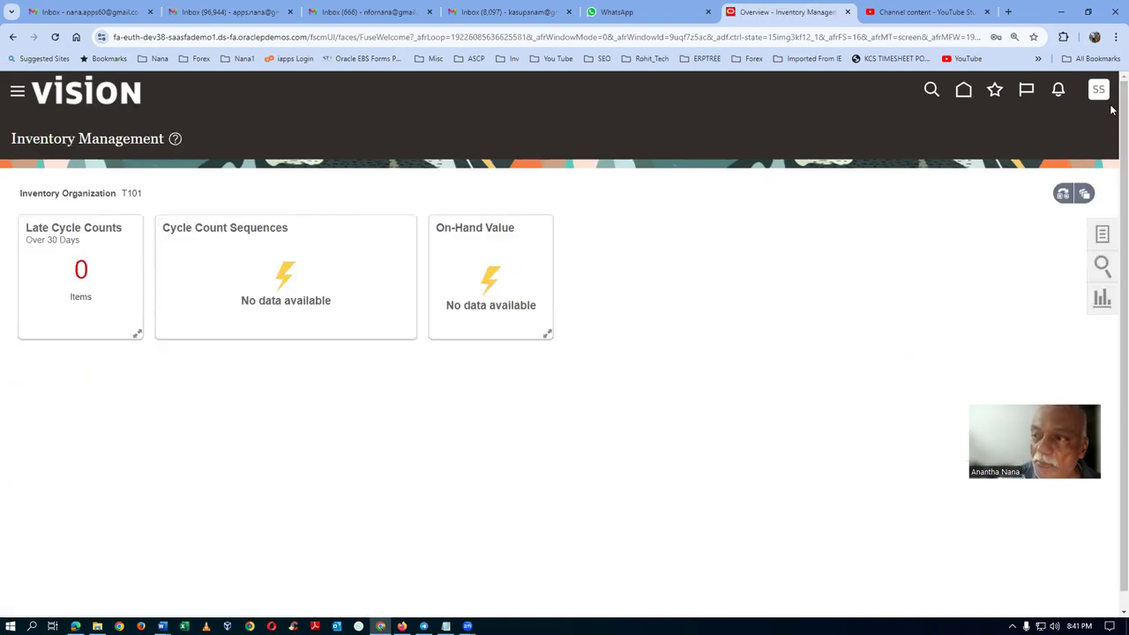
Sign out and sign back in as the other student user.
click(1097, 94)
click(1071, 128)
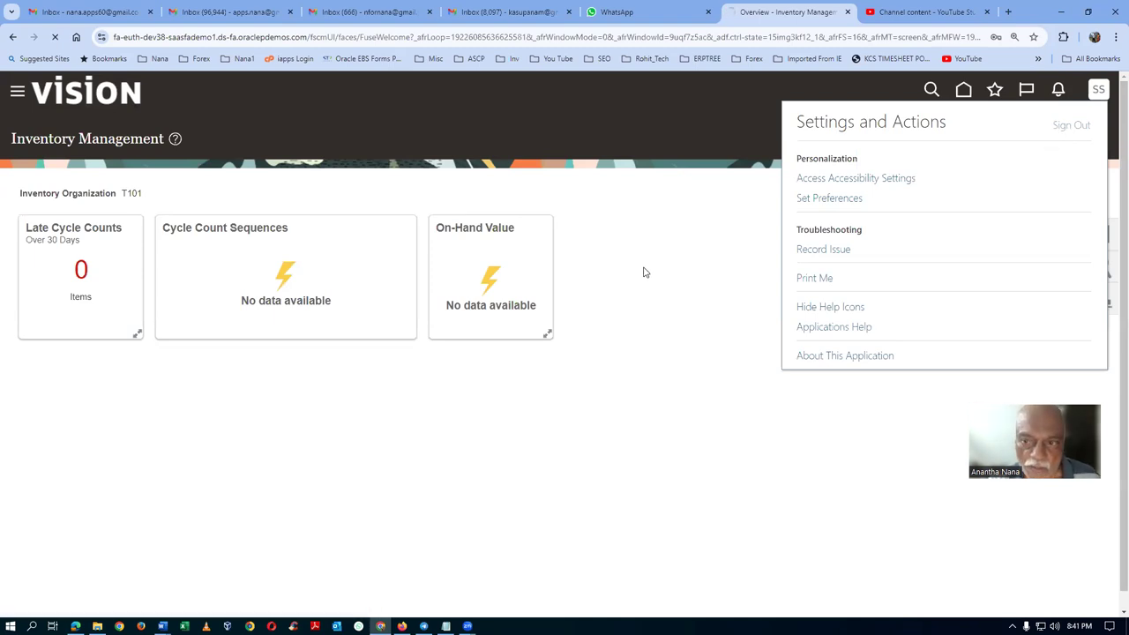
click(543, 321)
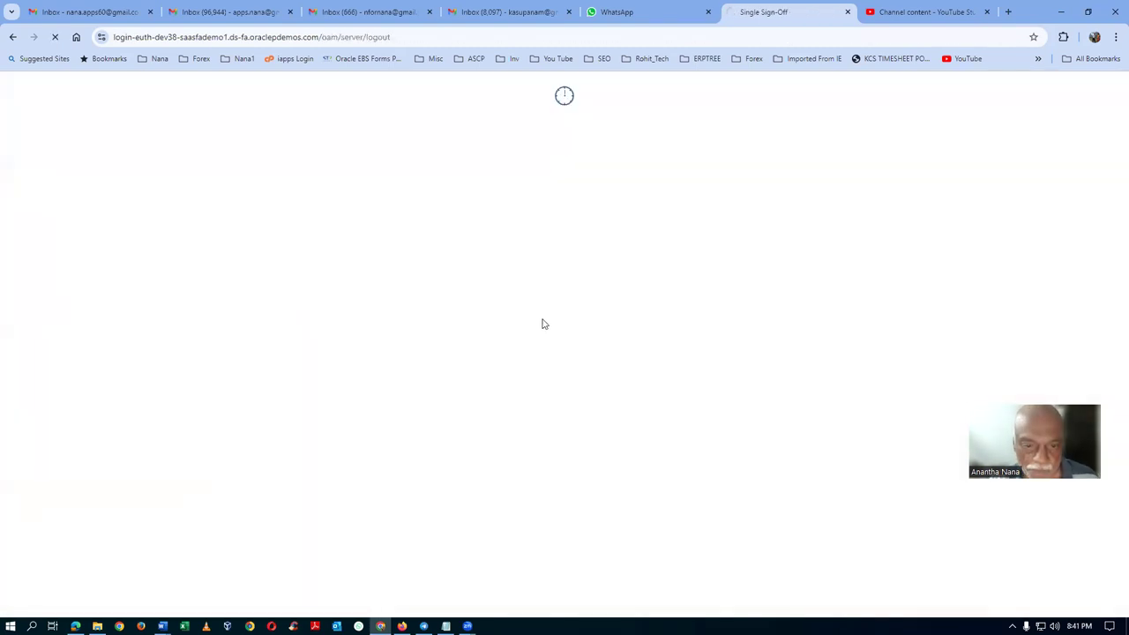
click(496, 288)
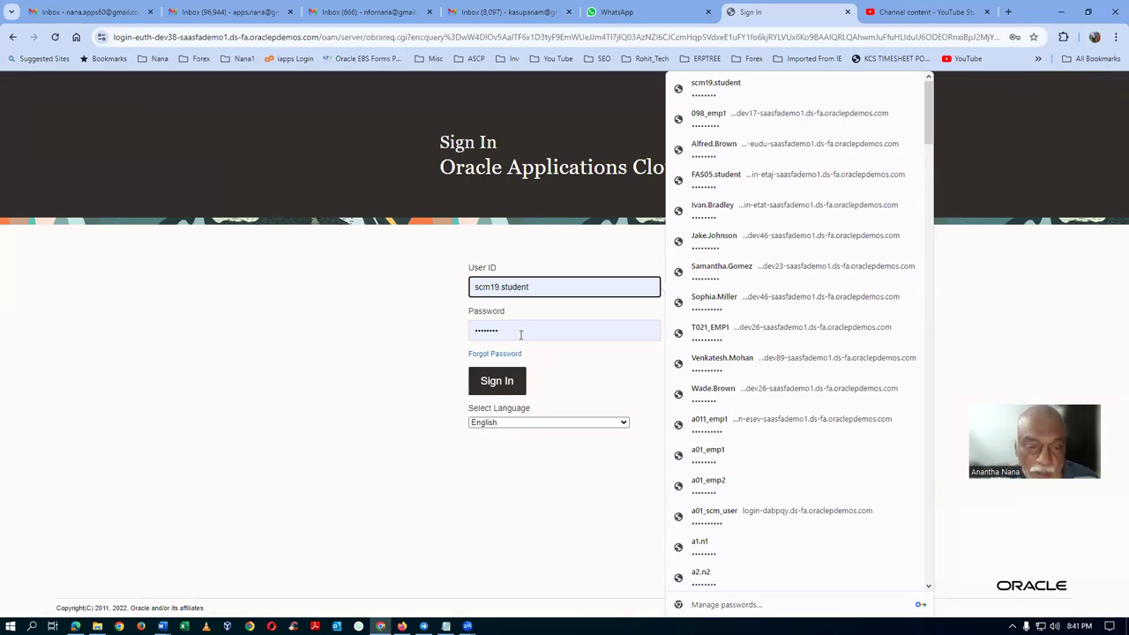
click(499, 385)
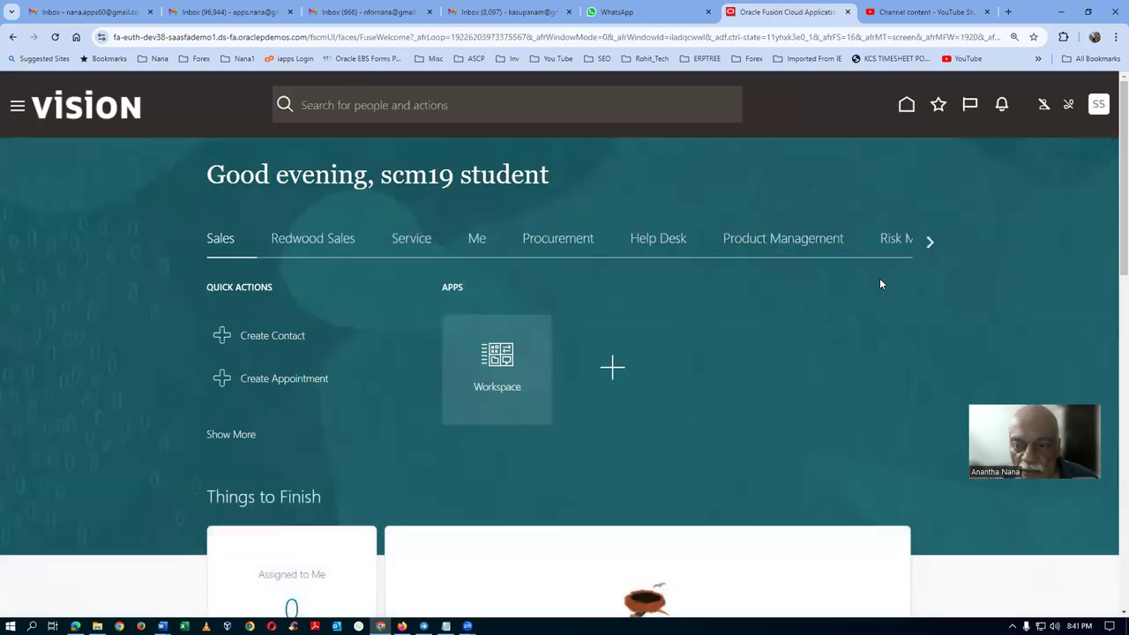
Open Inventory Management from the Supply Chain Execution apps.
click(929, 253)
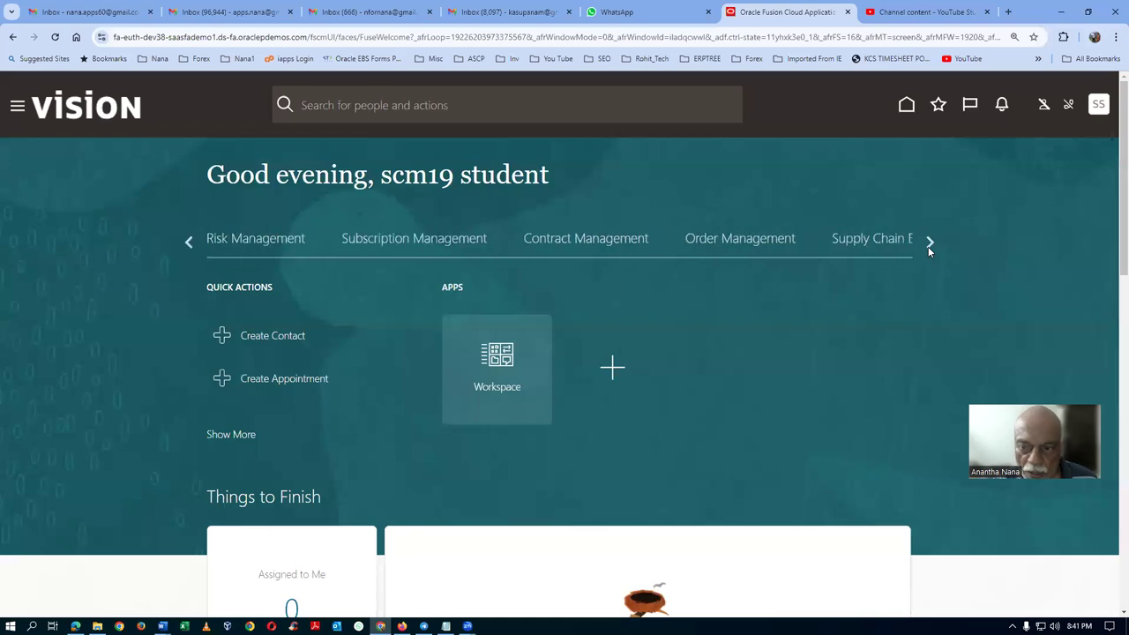
click(882, 251)
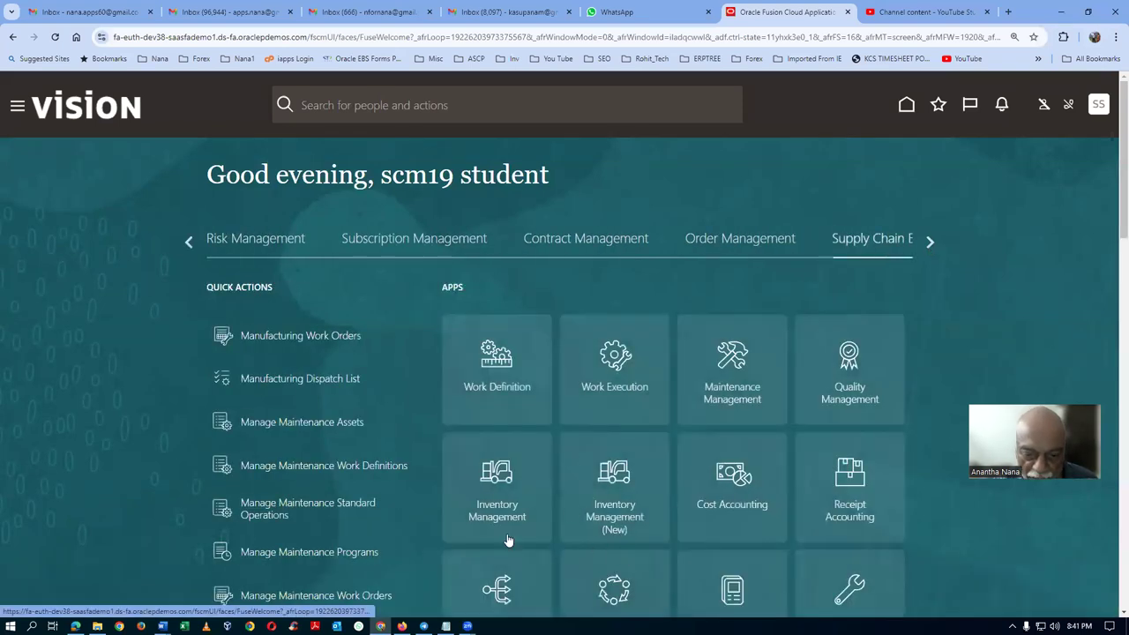
click(504, 520)
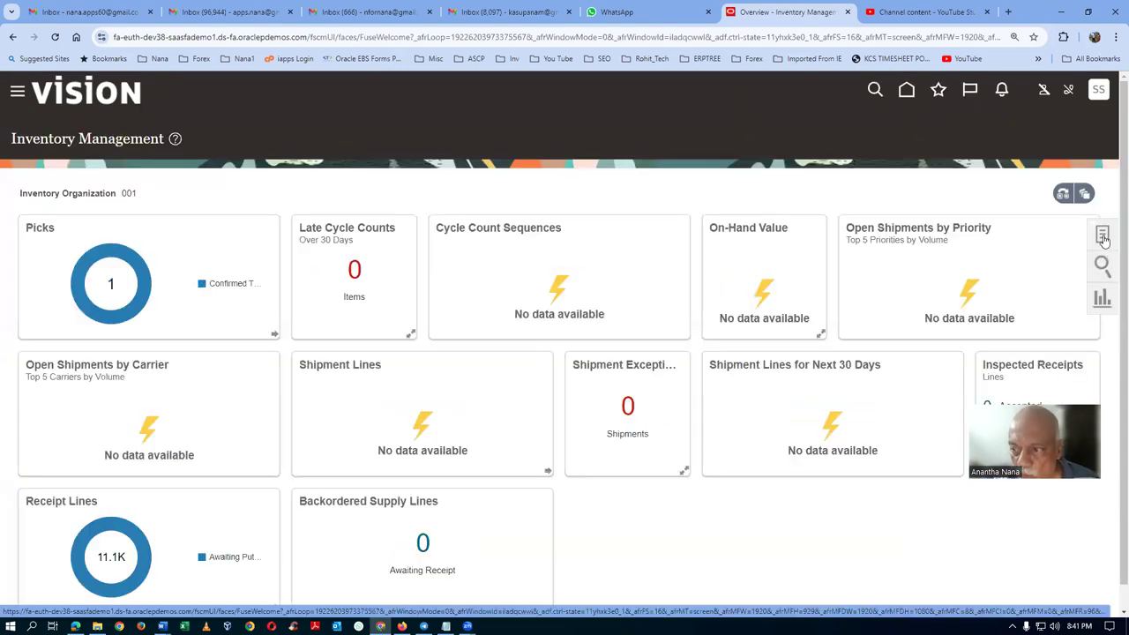
Search Manage Physical Inventories from the Counts tasks to list the 9/5/24 inventory 'test'.
click(1102, 236)
click(997, 130)
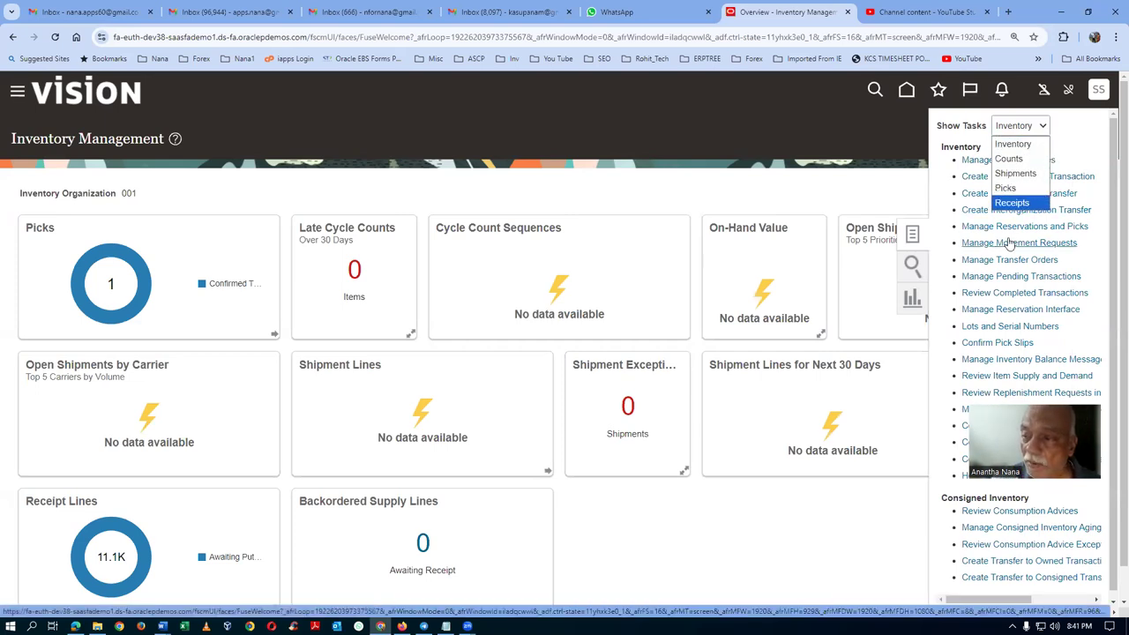
click(1009, 159)
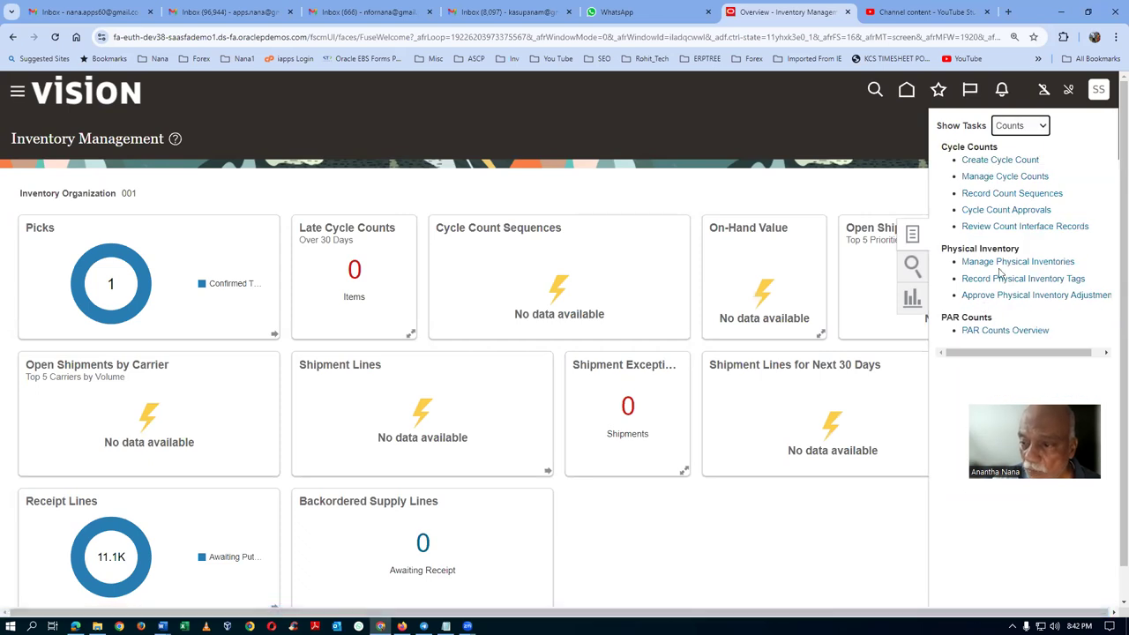
click(1008, 262)
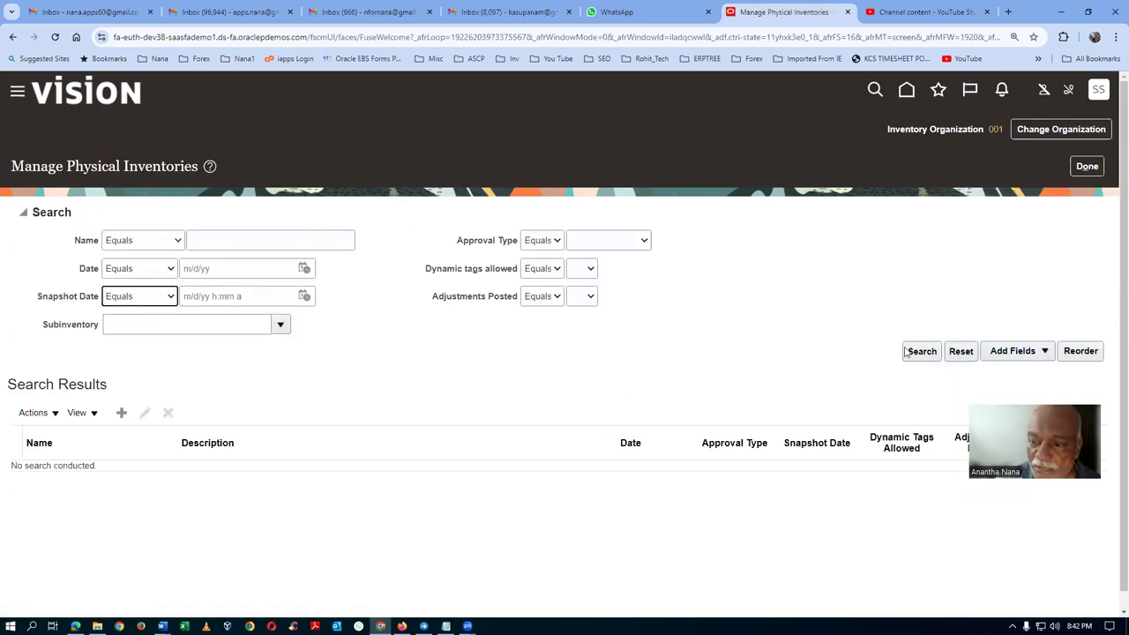
click(922, 351)
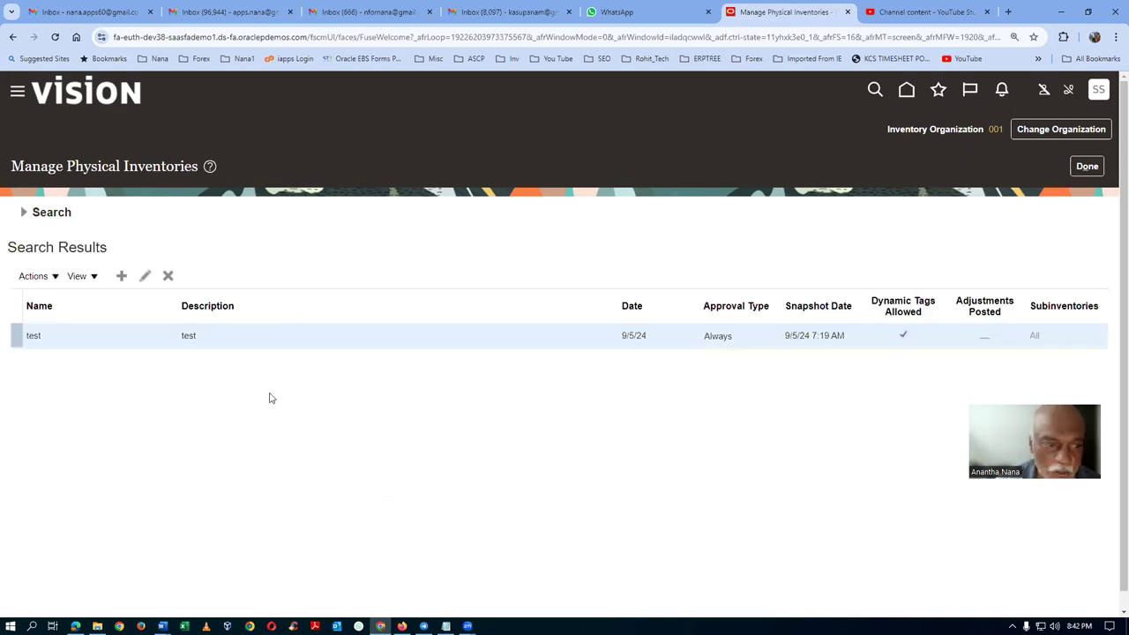
Review the physical inventory Actions menu without choosing anything, then start switching windows.
click(33, 277)
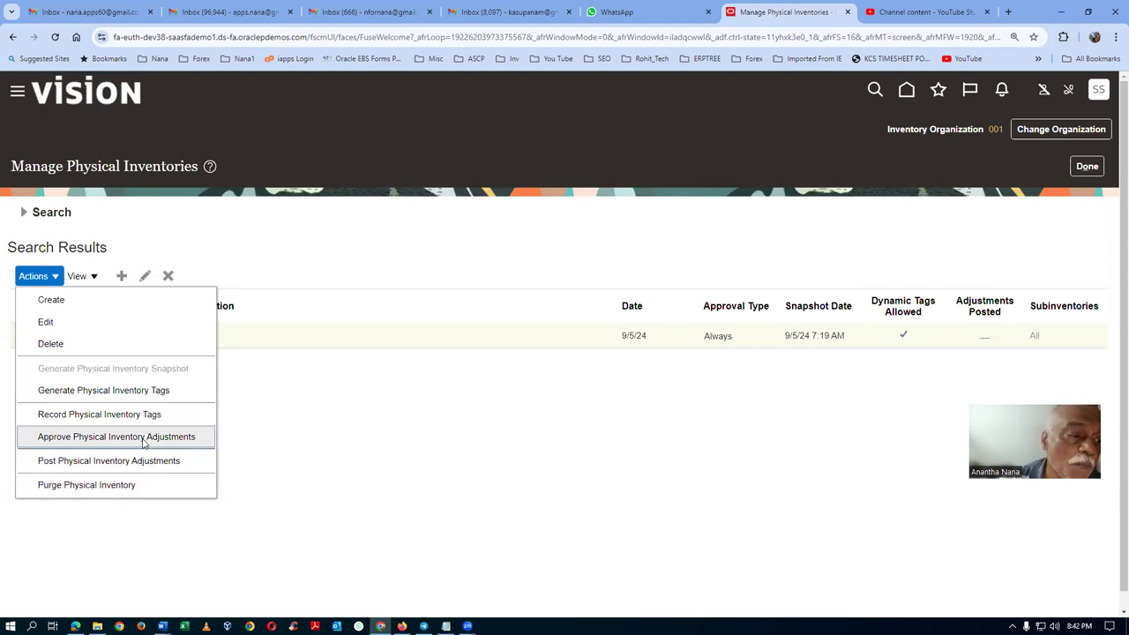
click(430, 409)
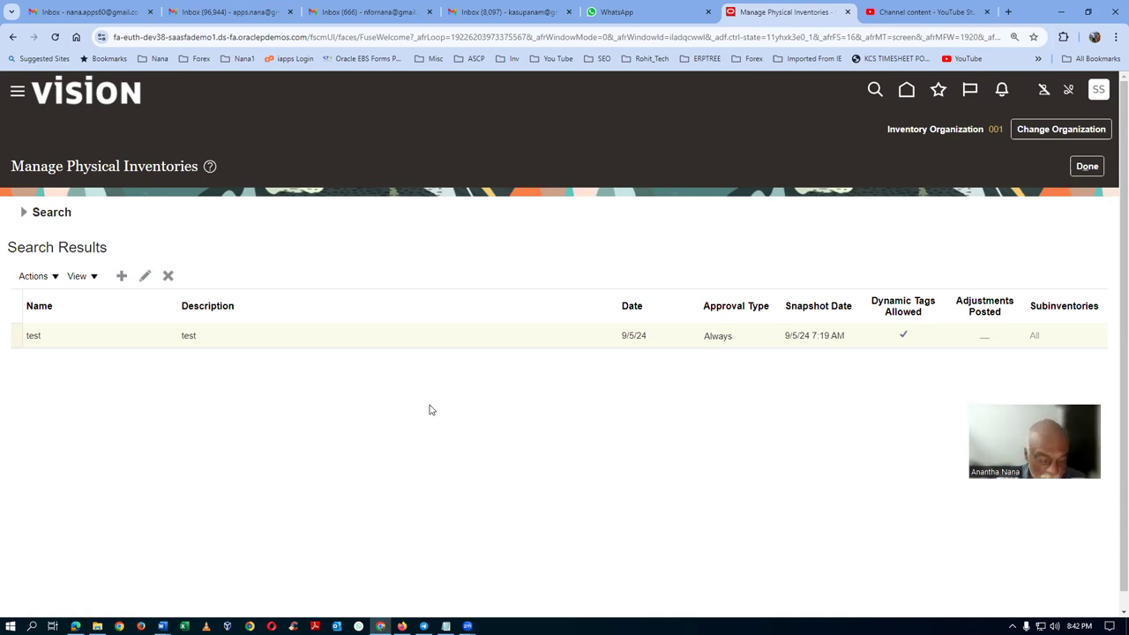
key(alt+Tab)
Switch to the 58_Visions roles Word note and select the OU SCM Role entry.
key(alt+Tab)
key(alt+Tab)
key(alt+Tab)
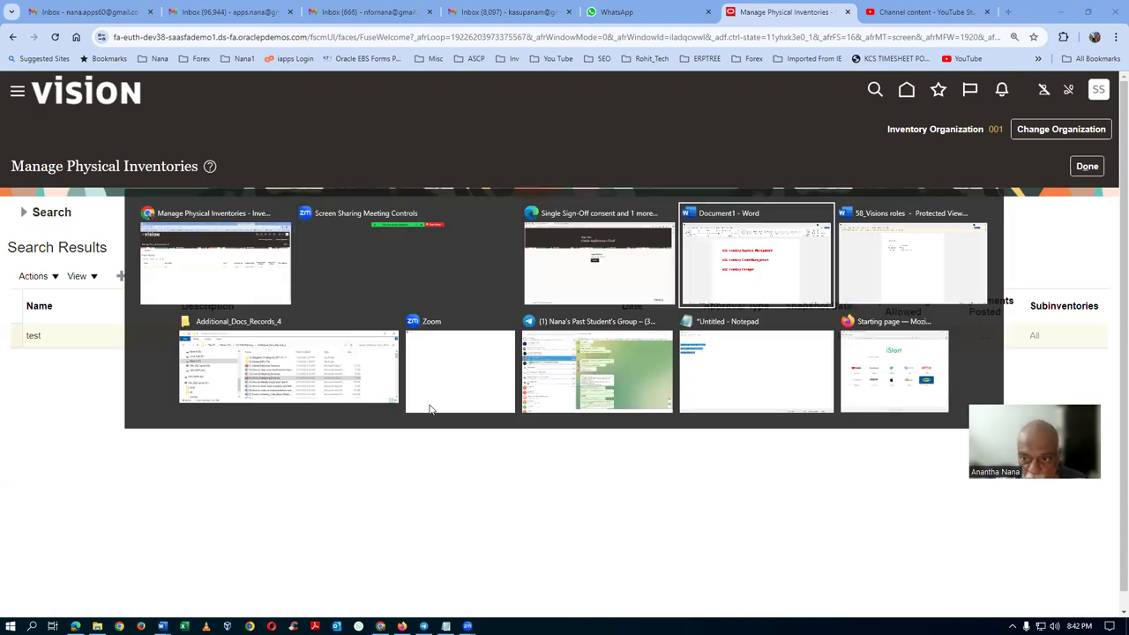
key(alt+Tab)
key(alt+Tab)
key(alt+Tab)
key(alt+Tab)
key(alt+Tab)
key(alt+Tab)
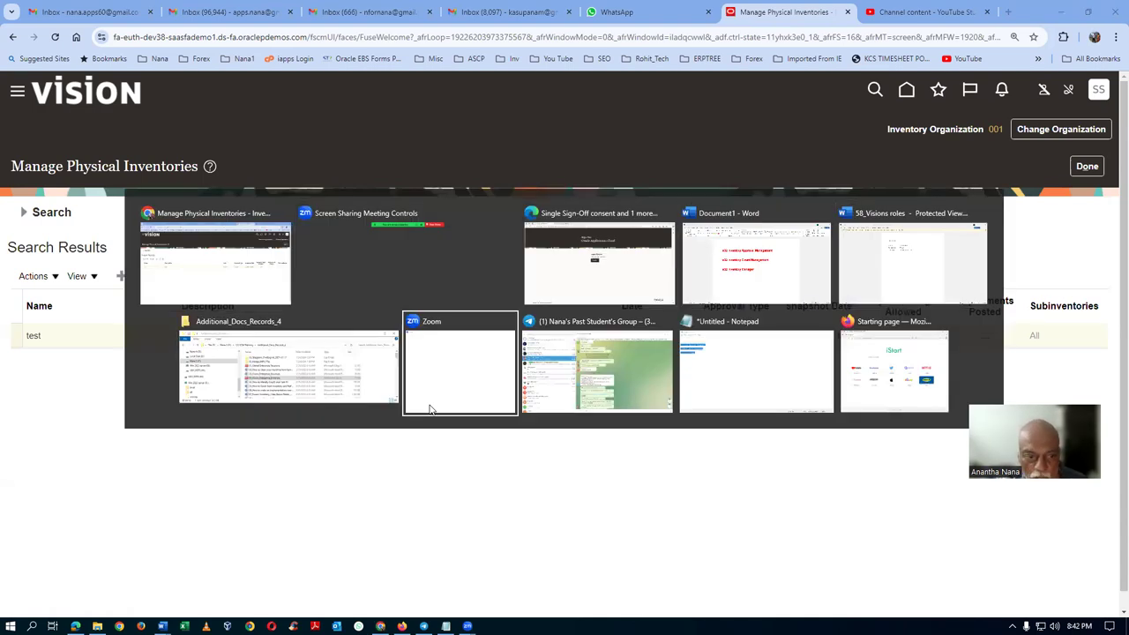
key(alt+Tab)
key(alt+Tab)
key(alt+Tab)
key(alt+Tab)
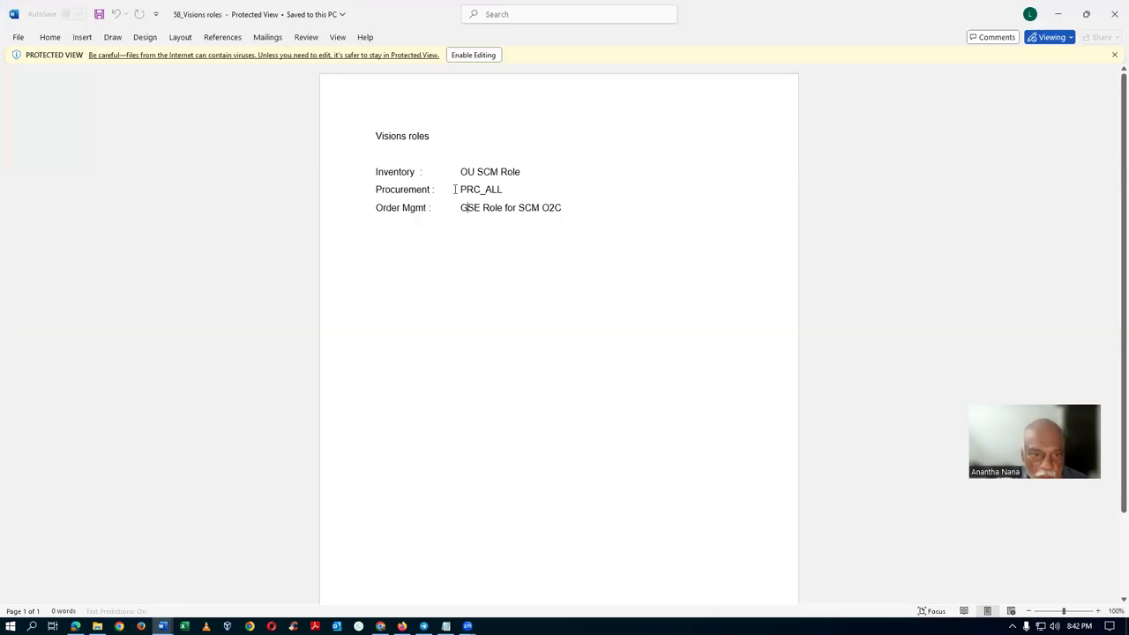
drag(460, 171, 521, 171)
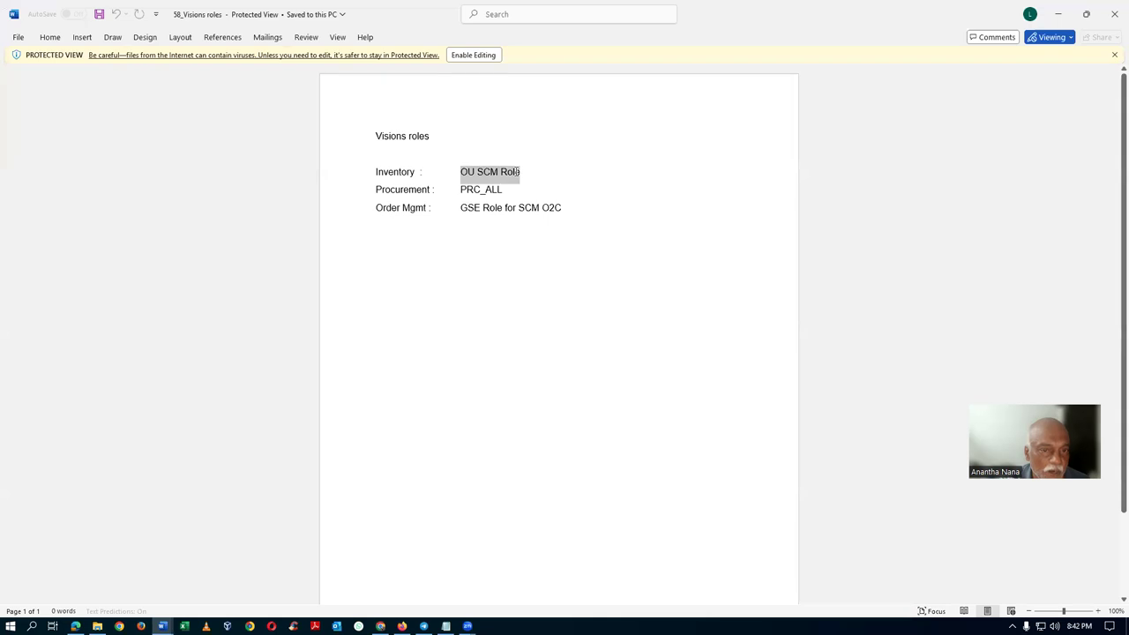
click(498, 309)
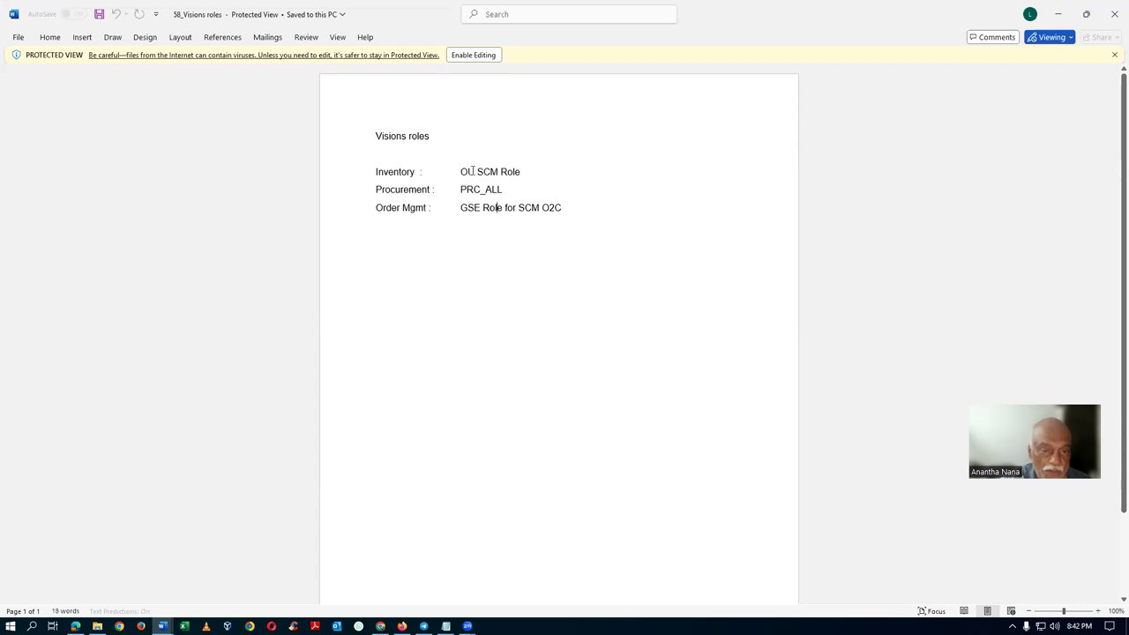
drag(468, 171, 521, 171)
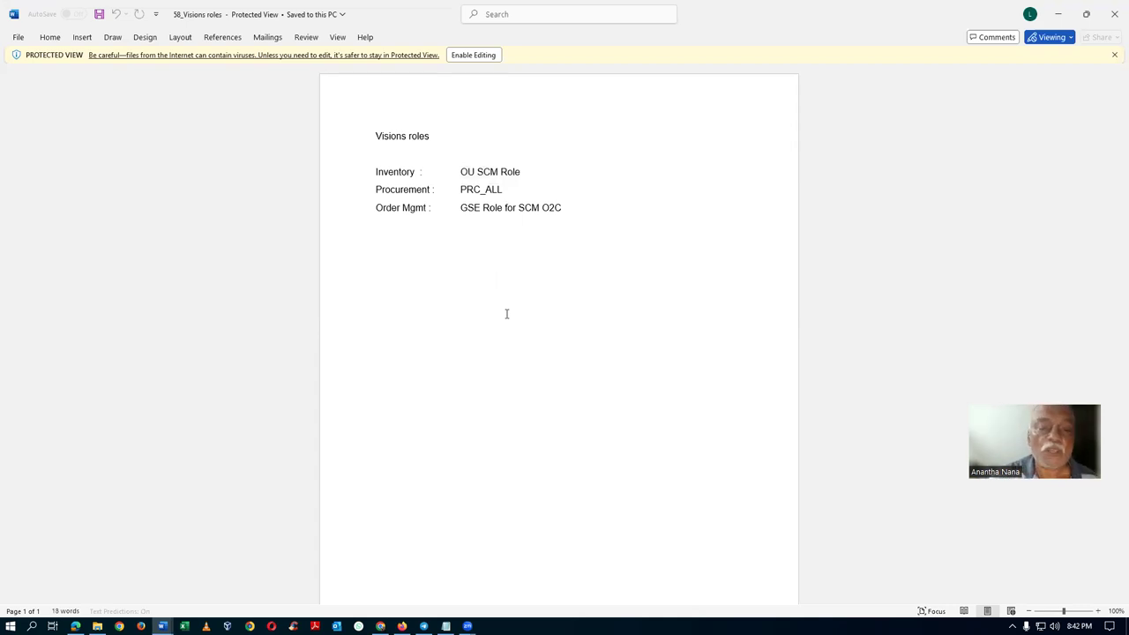
Enable editing of the protected-view roles note.
click(600, 212)
key(Return)
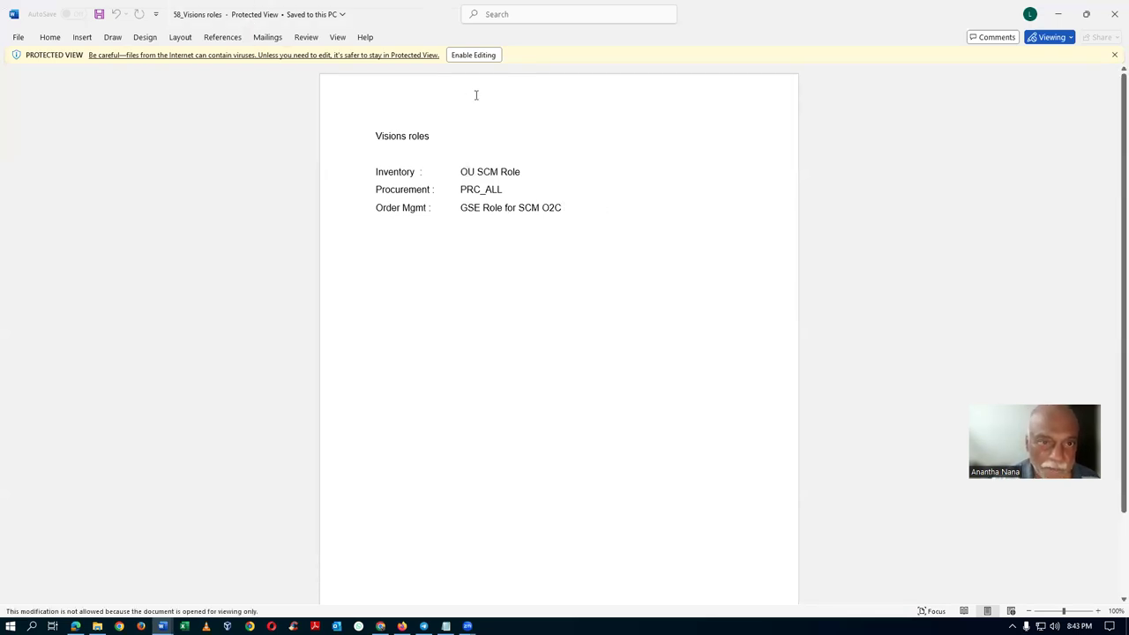
click(474, 55)
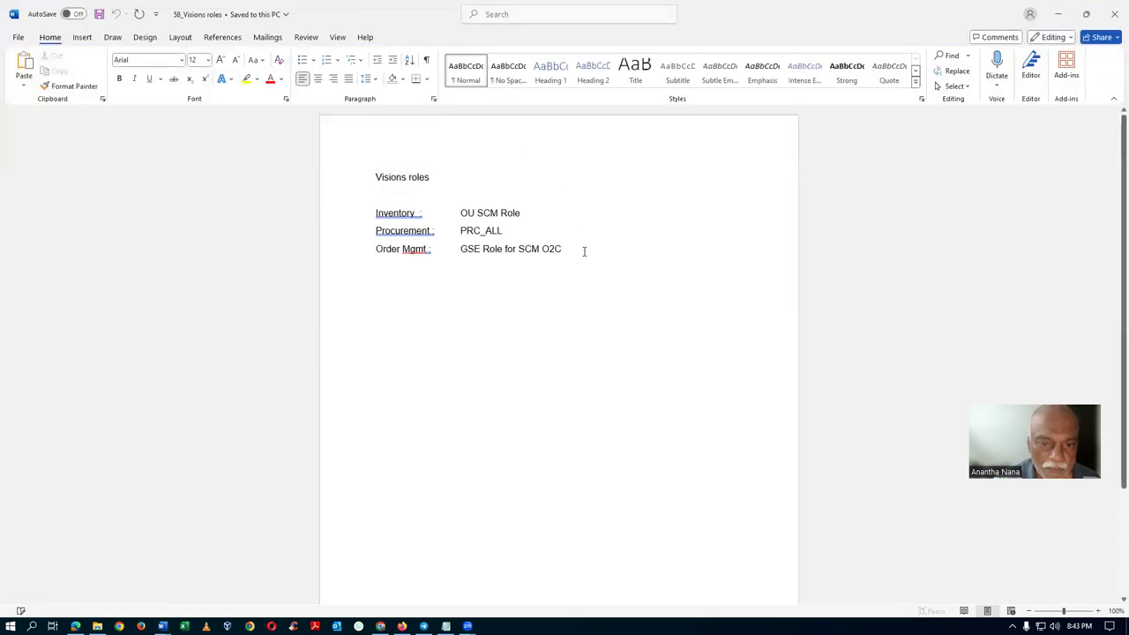
Add the contact phone number and e-mail address on new lines below the roles.
key(Return)
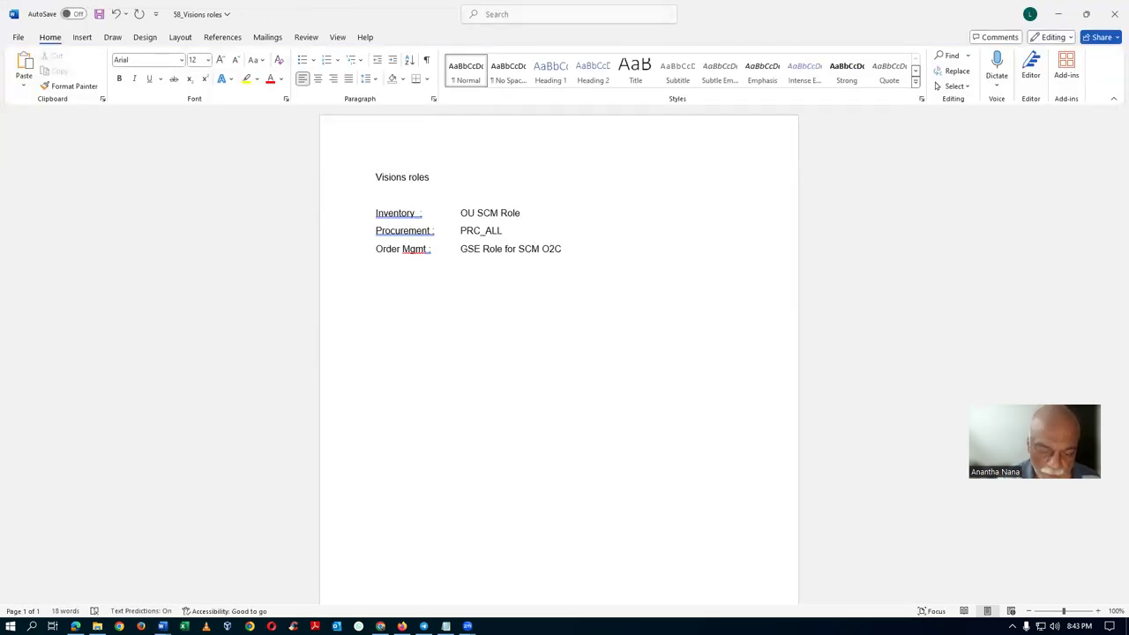
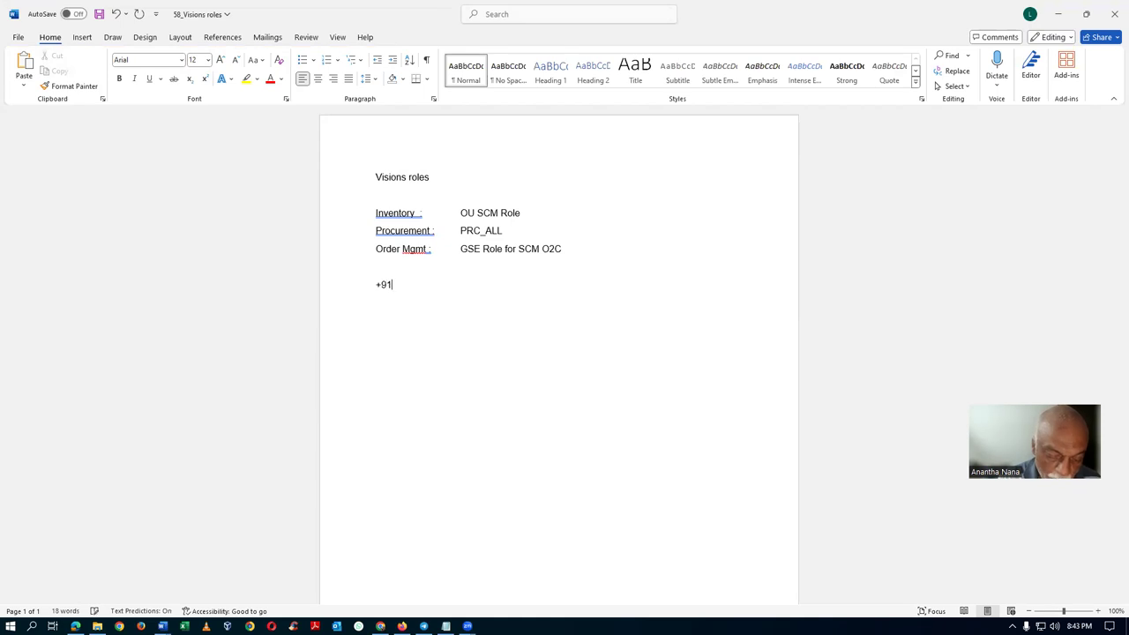
key(Return)
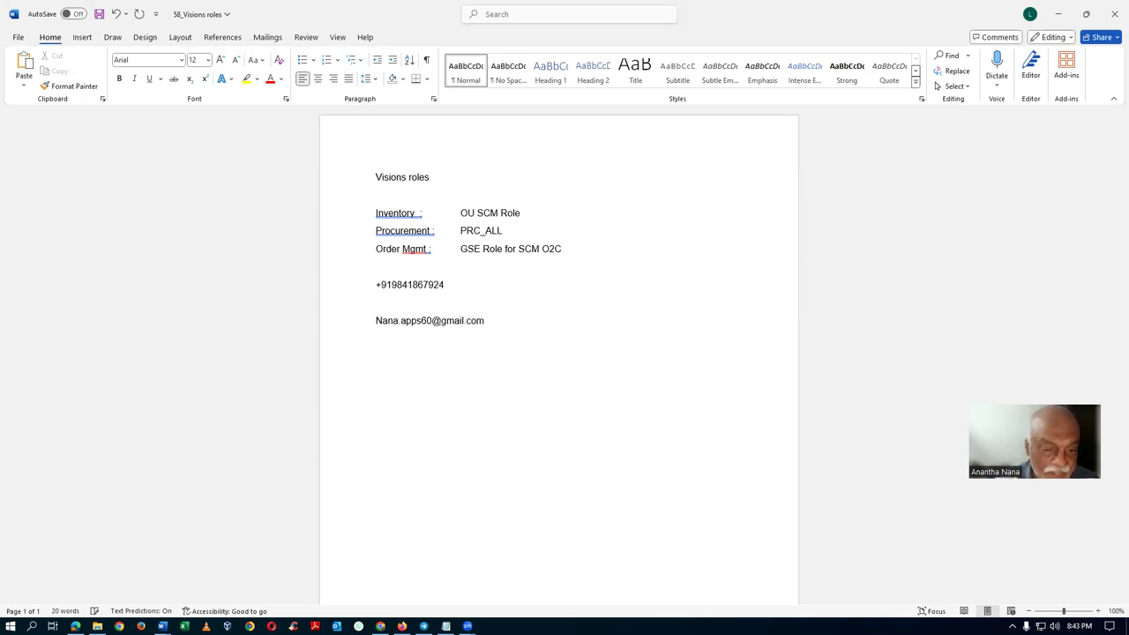
key(Return)
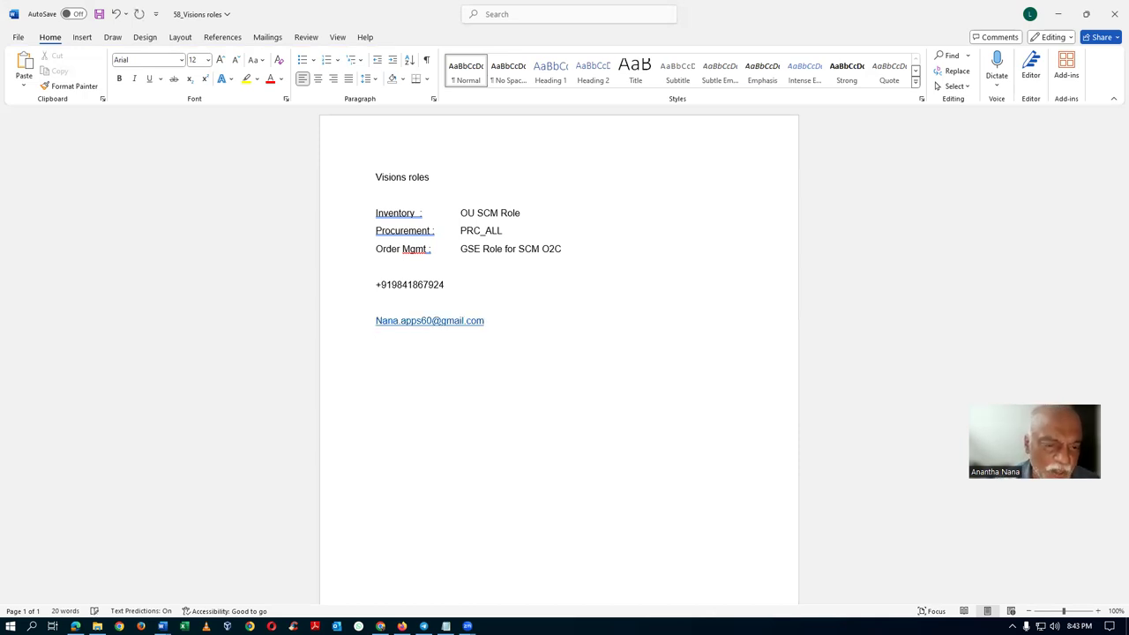
Undo the accidental overwrites to restore the e-mail address line.
click(375, 321)
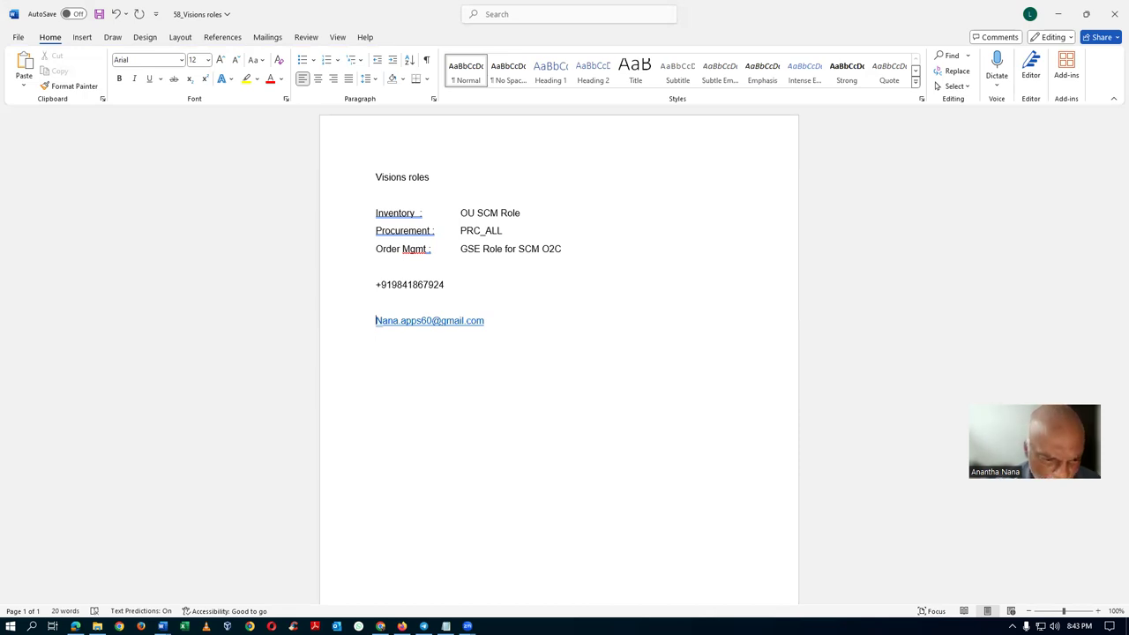
key(shift+End)
text(n)
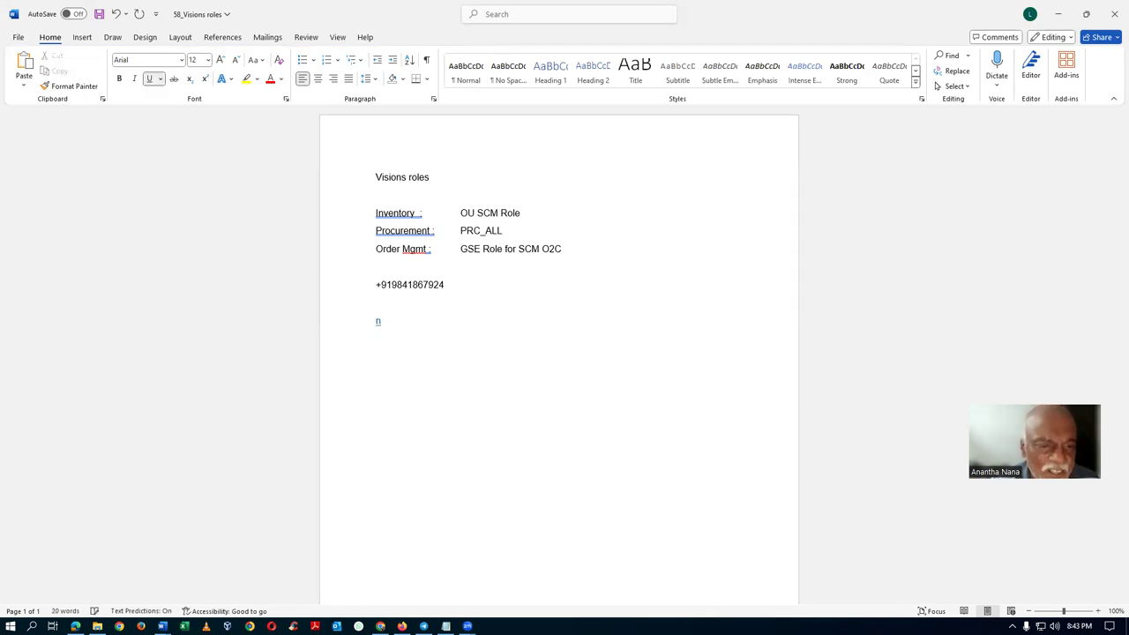
key(ctrl+z)
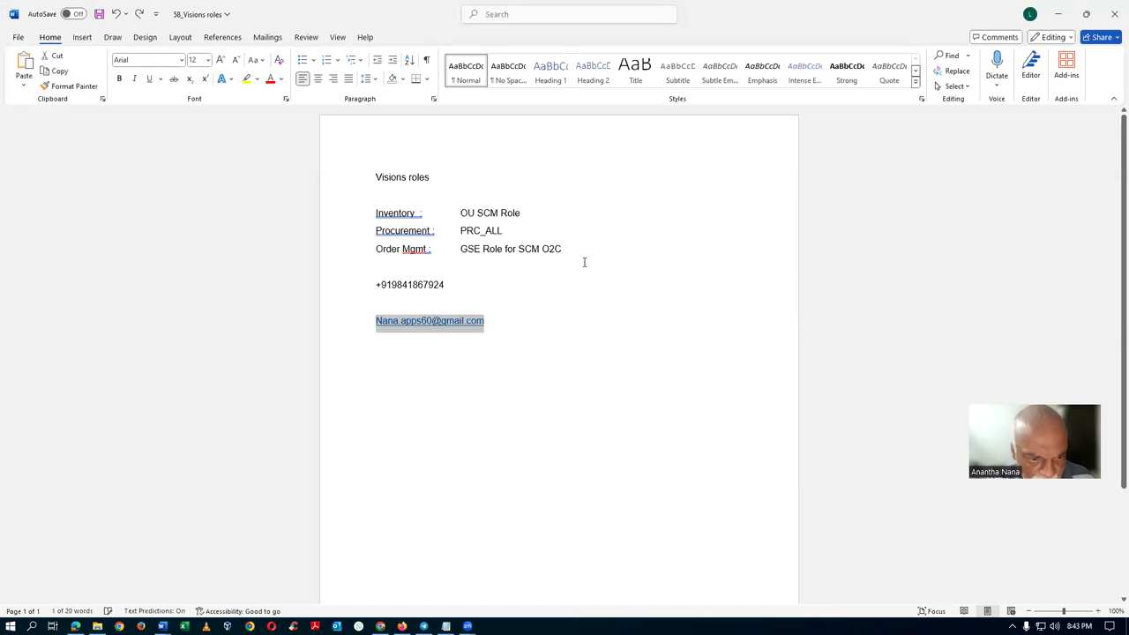
key(Home)
key(shift+End)
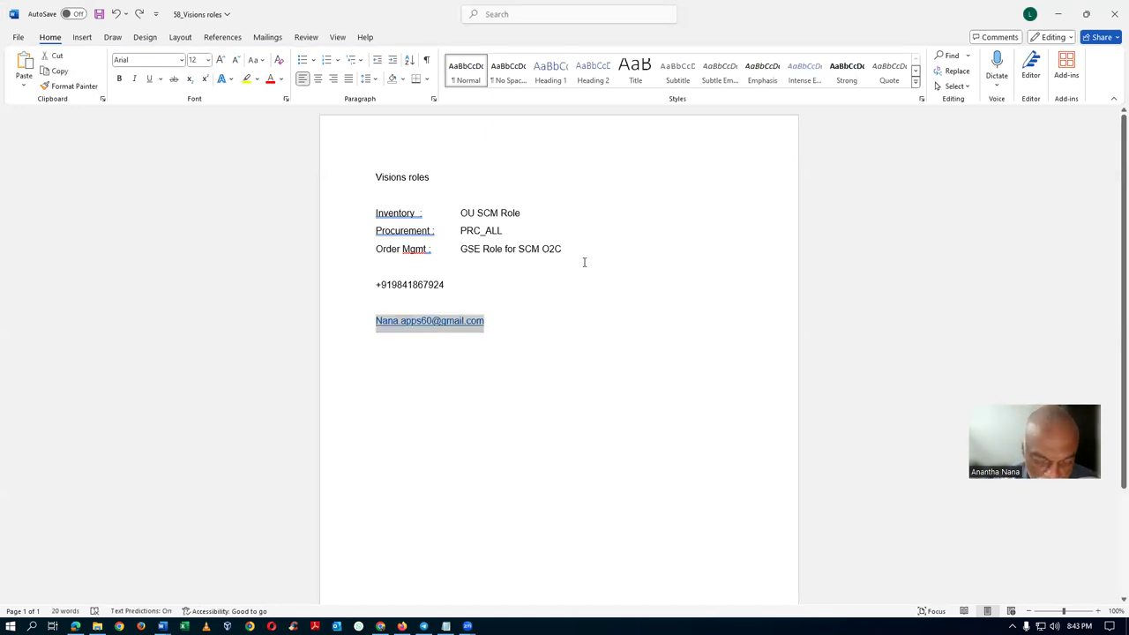
text(n)
key(End)
key(shift+Home)
key(ctrl+z)
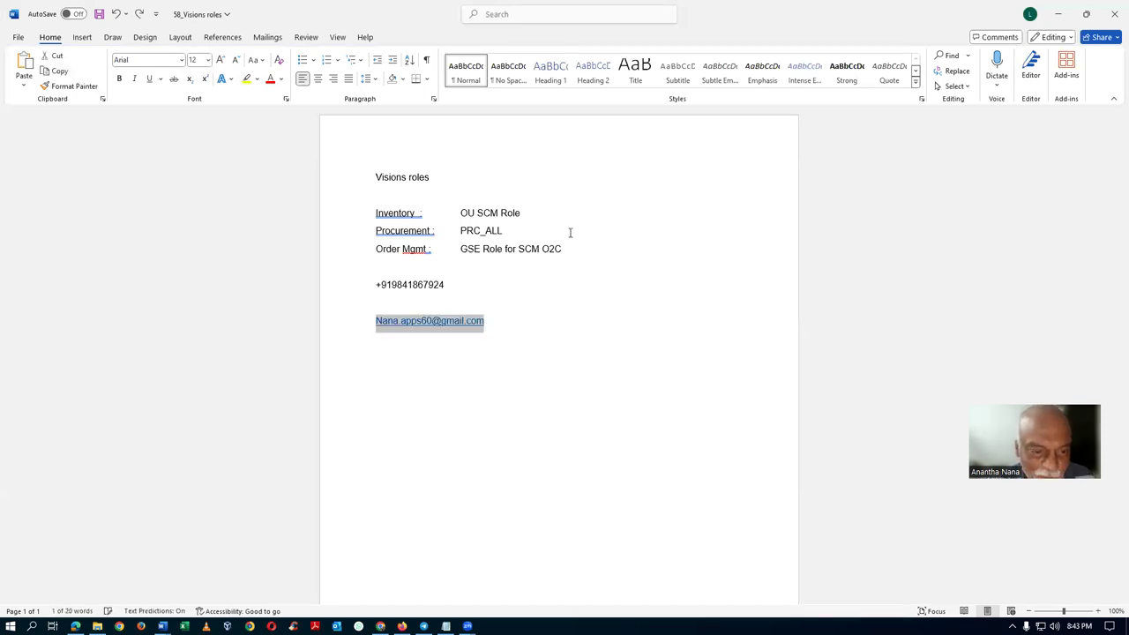
Check the placement of the phone number and e-mail lines under the roles.
click(402, 388)
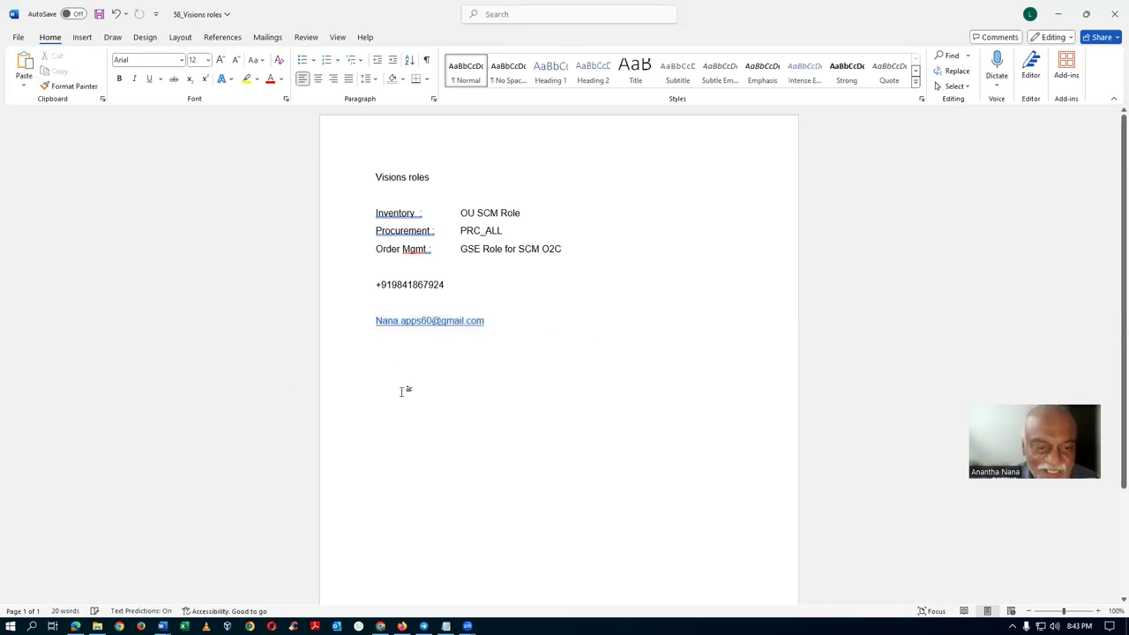
click(321, 294)
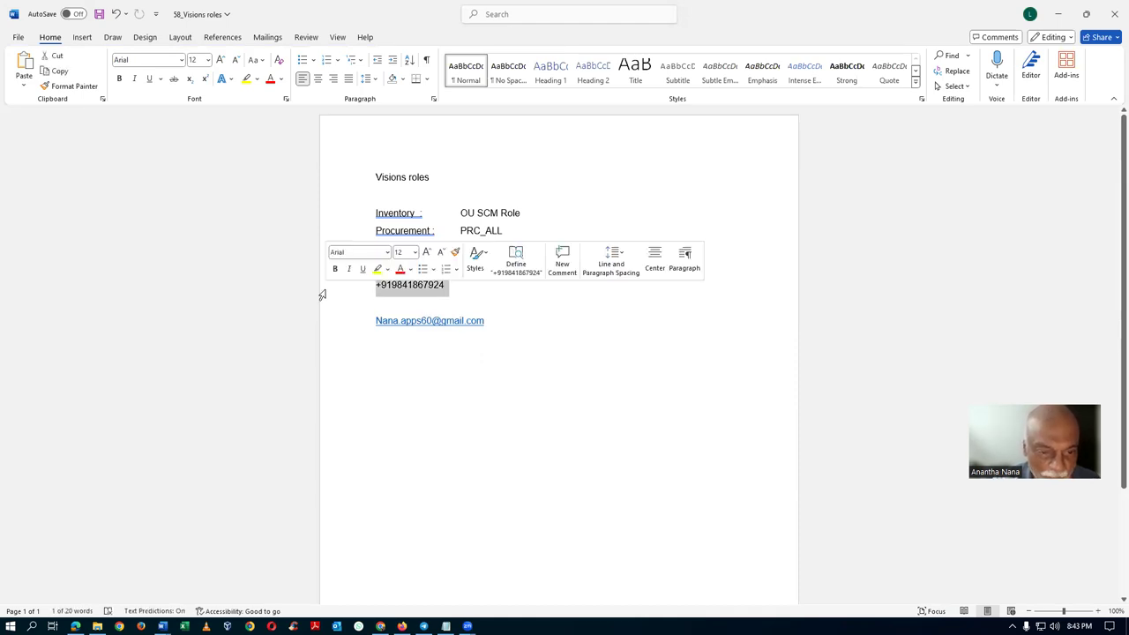
click(436, 368)
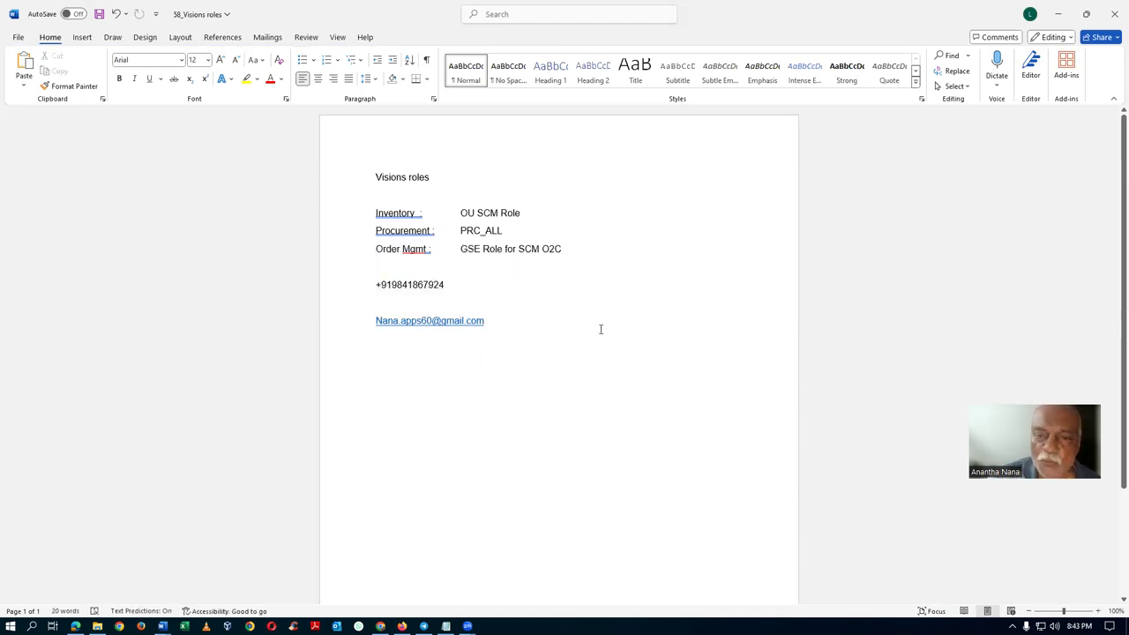
click(418, 300)
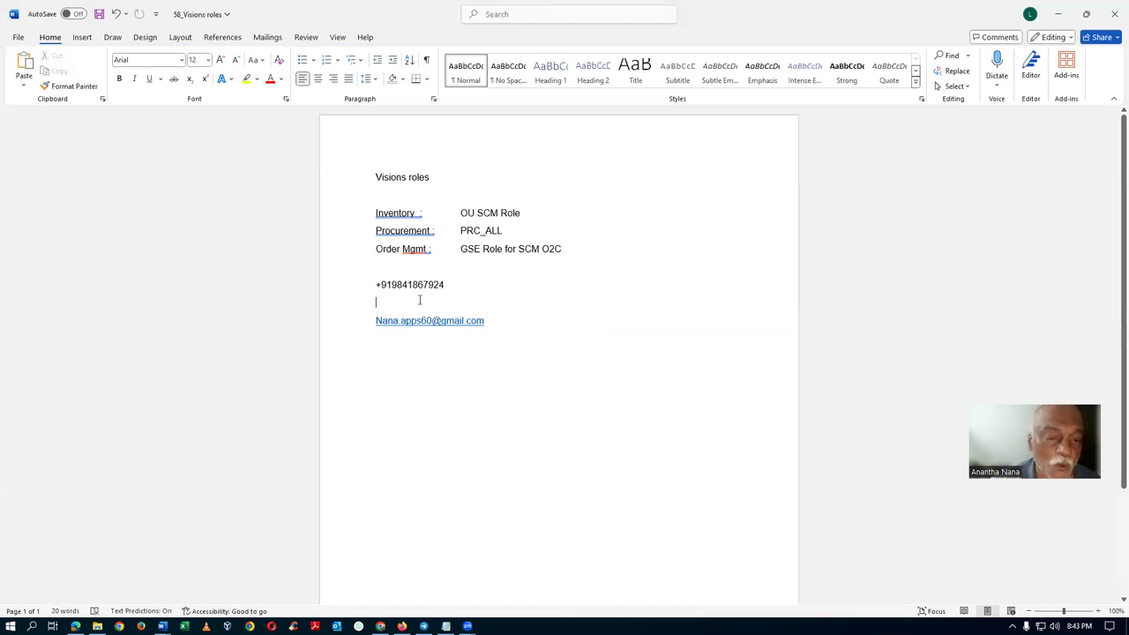
click(415, 268)
click(383, 196)
click(396, 267)
click(403, 302)
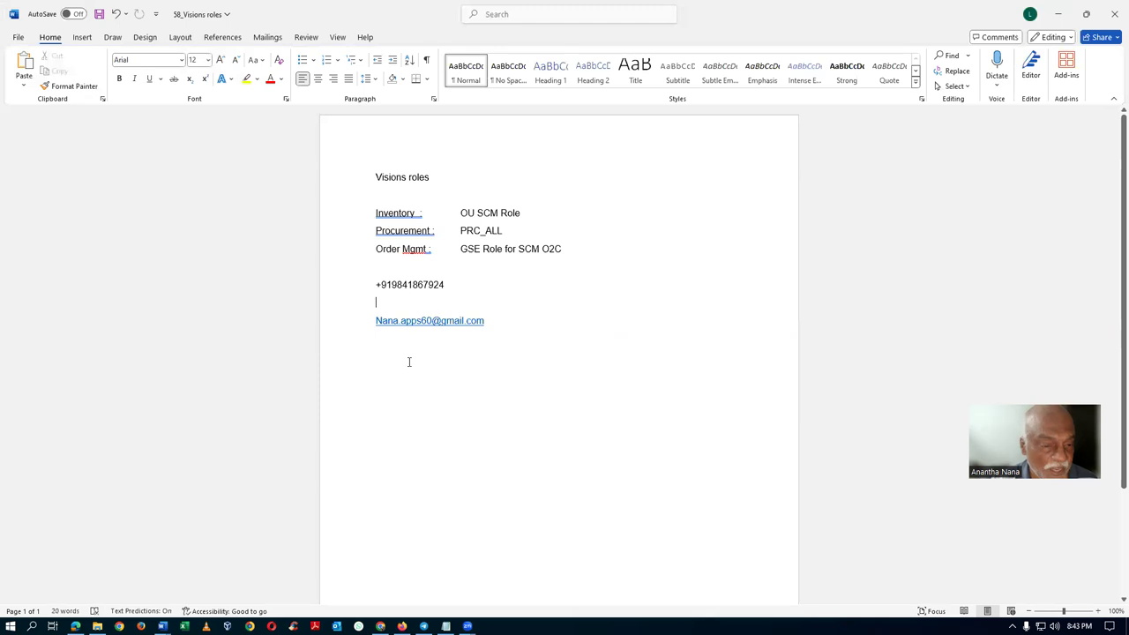
click(403, 339)
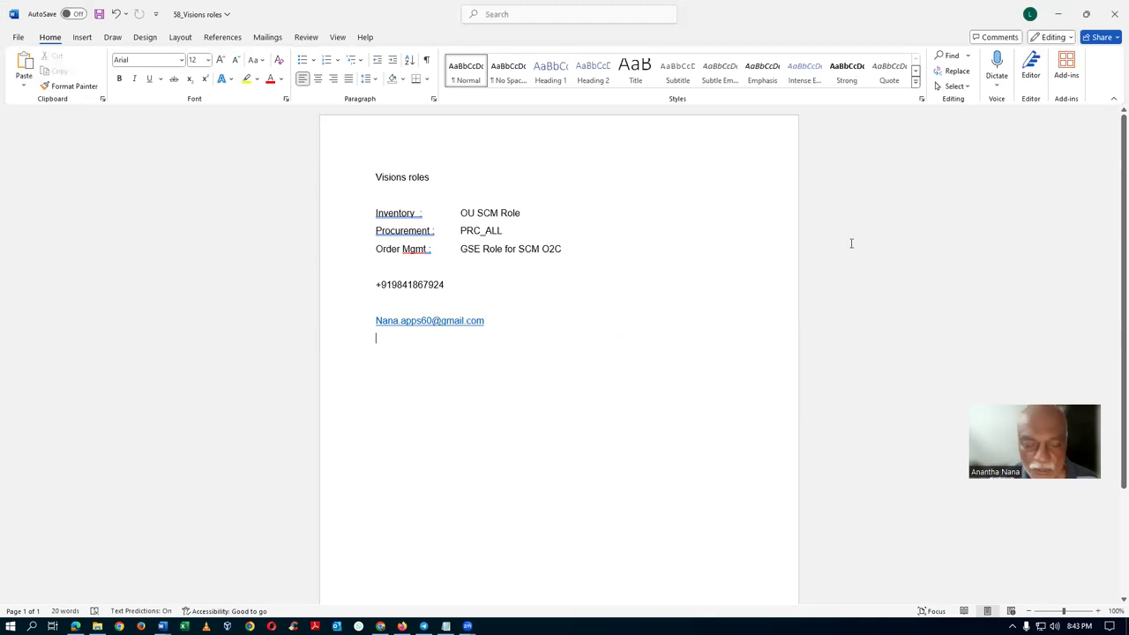